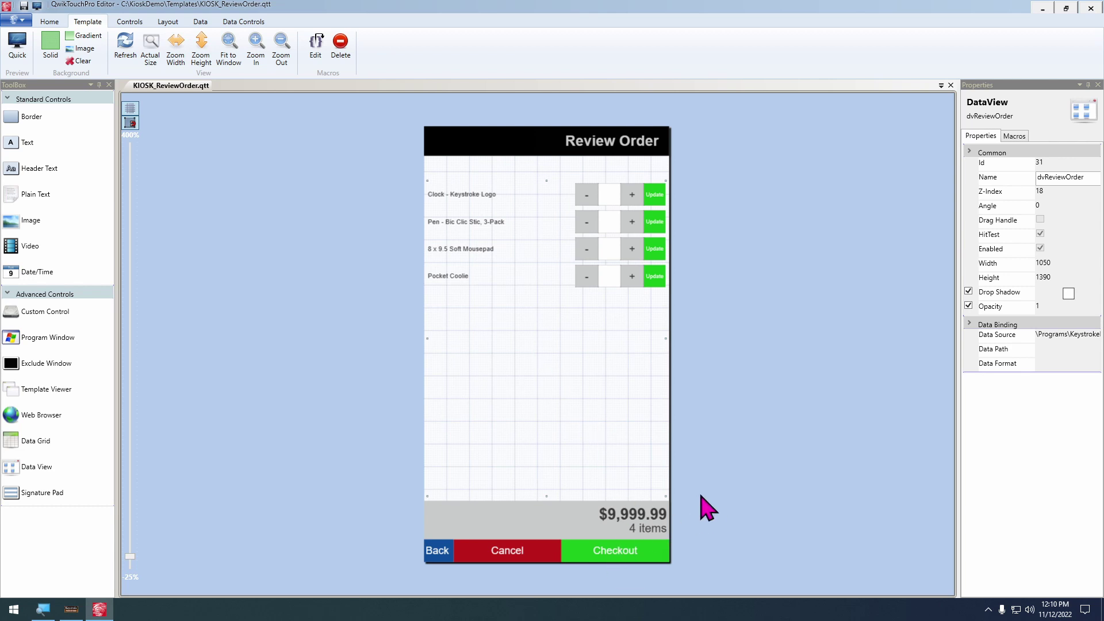
Start a new template sized 10.80 wide by 19.20 high
left_click(23, 20)
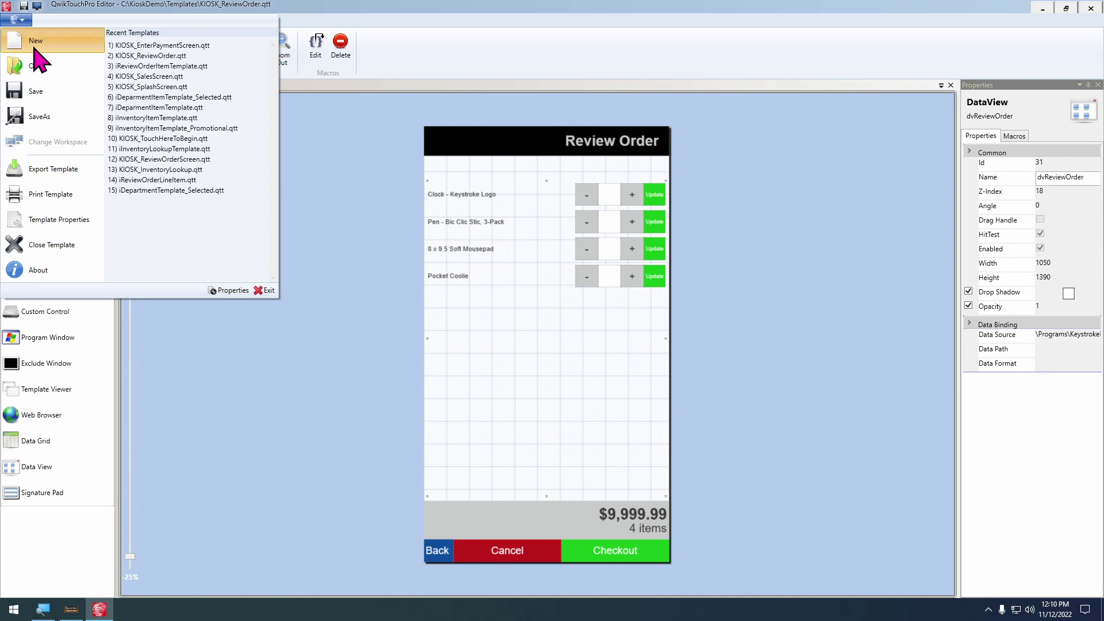
left_click(33, 49)
double_click(549, 297)
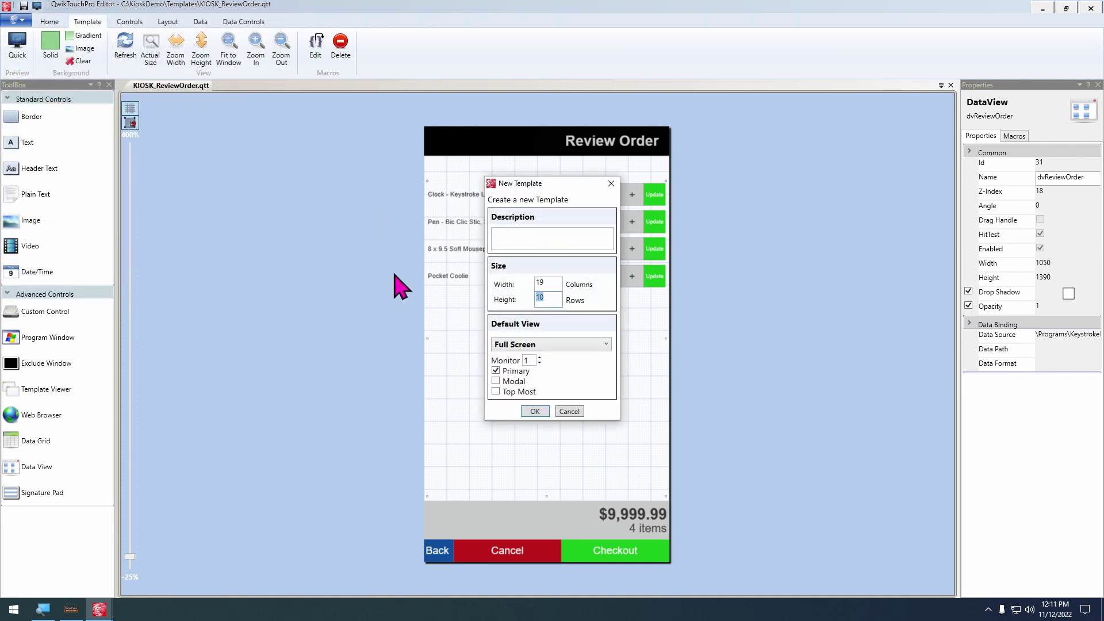
double_click(543, 282)
type("10")
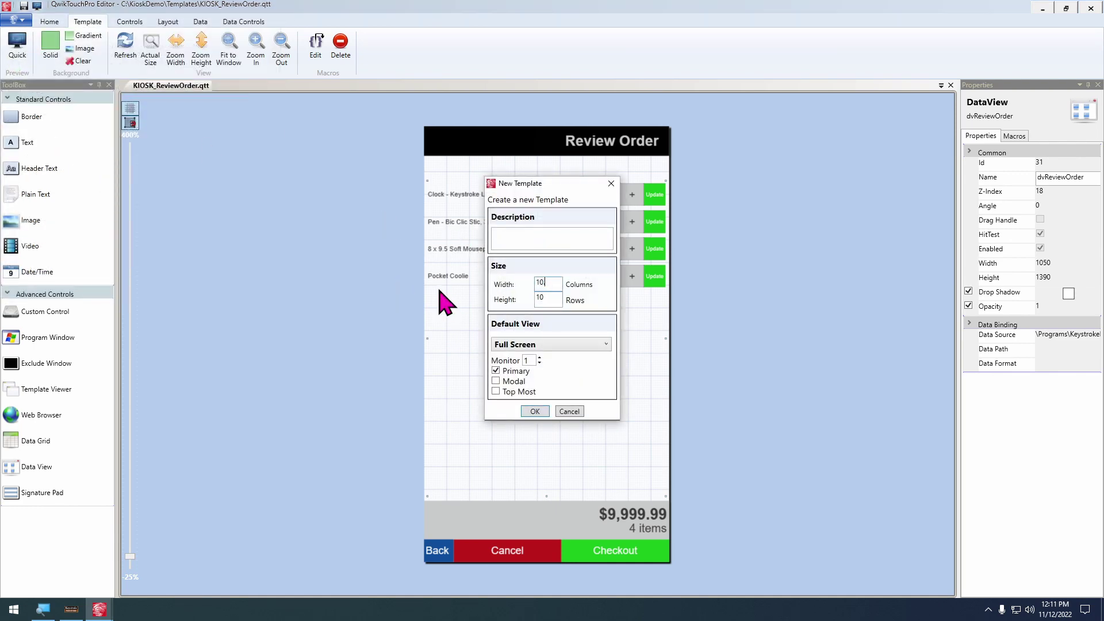
type(".80")
key("Tab")
type("1")
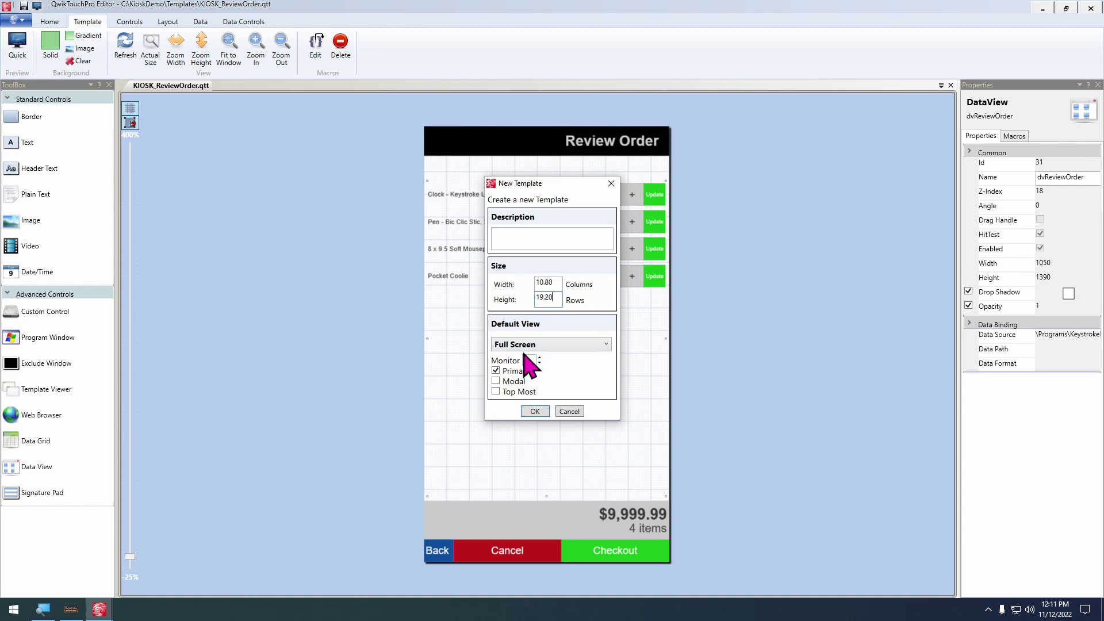
Set the default view to Window, lock the width, choose horizontal alignment, and create the template
left_click(535, 345)
left_click(525, 372)
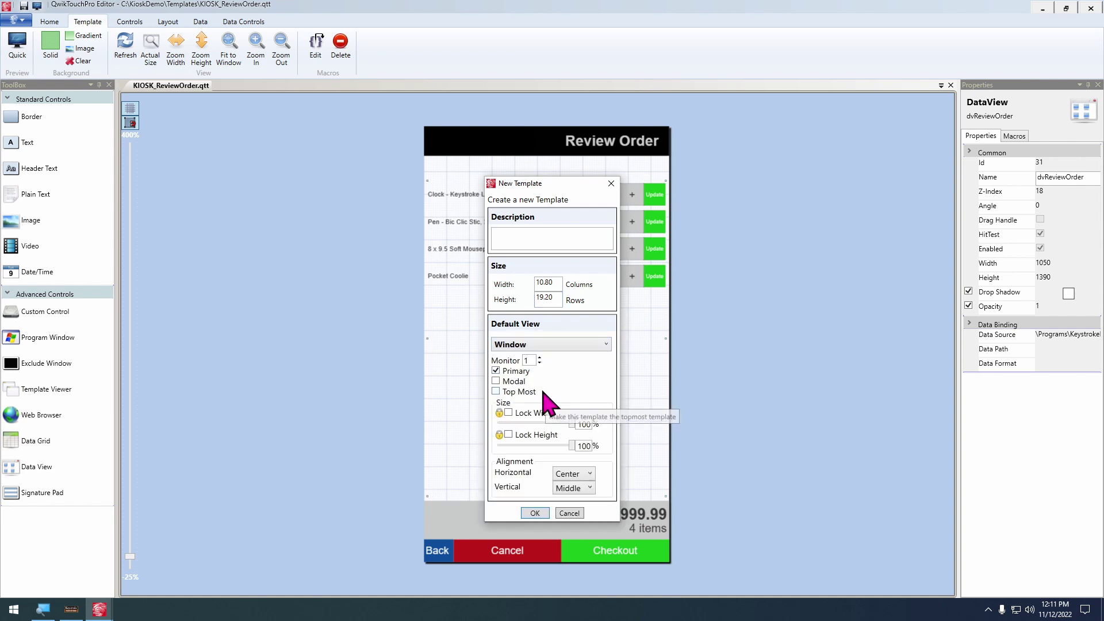
left_click(524, 411)
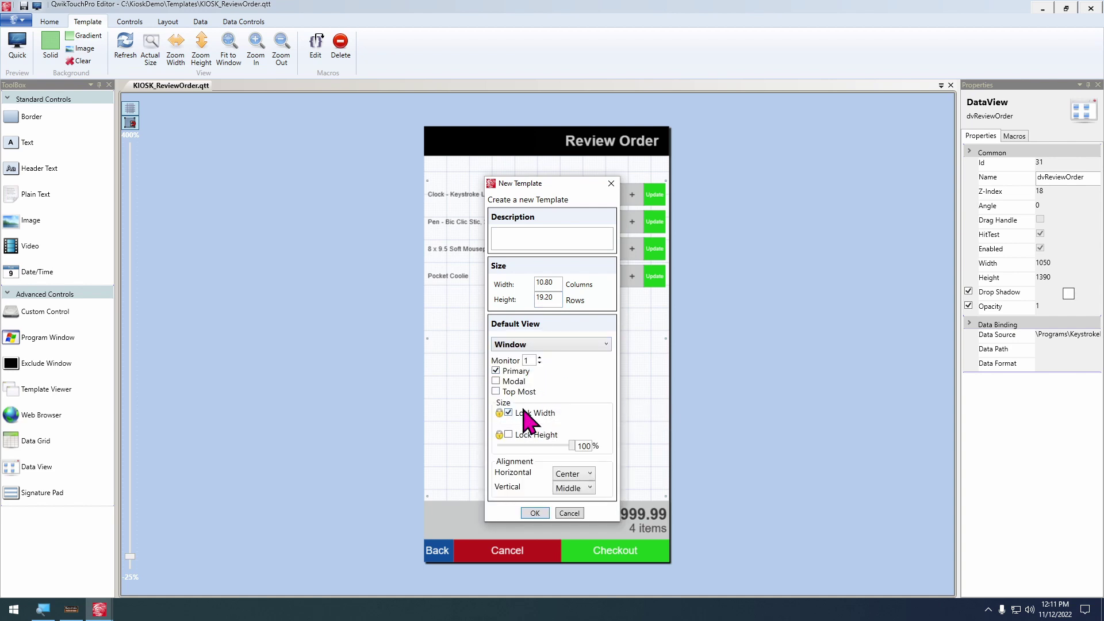
left_click(583, 474)
left_click(569, 510)
left_click(535, 513)
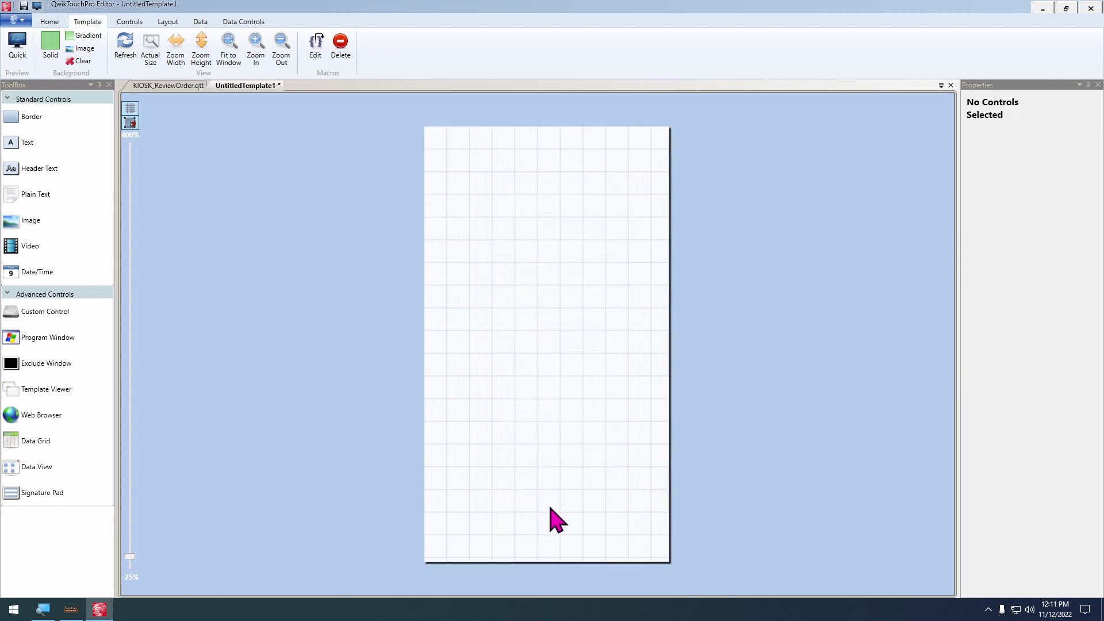
Save the blank template under the file name KIOSK_EnterPaymentScreen
type("KIOSK_")
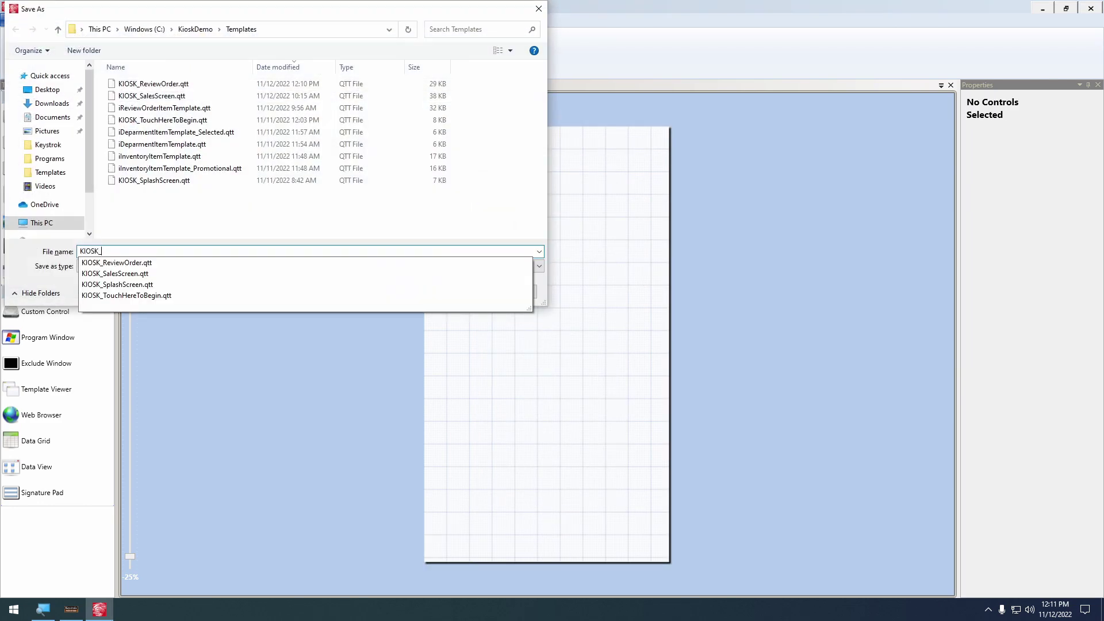
type("R")
key("BackSpace")
type("EnterPaymentScreen")
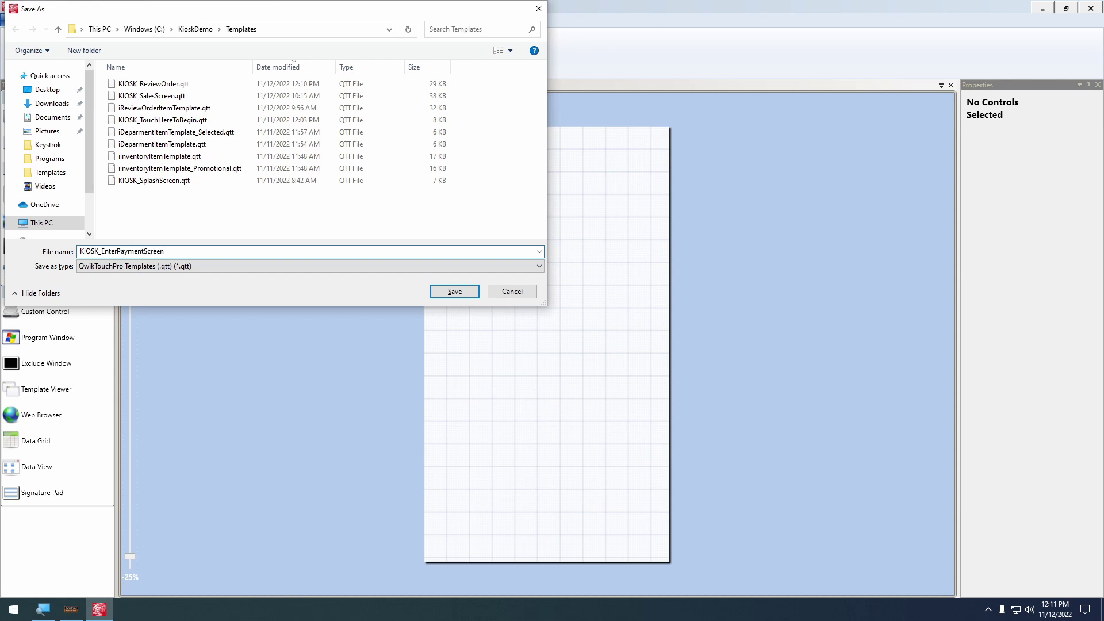
key("Return")
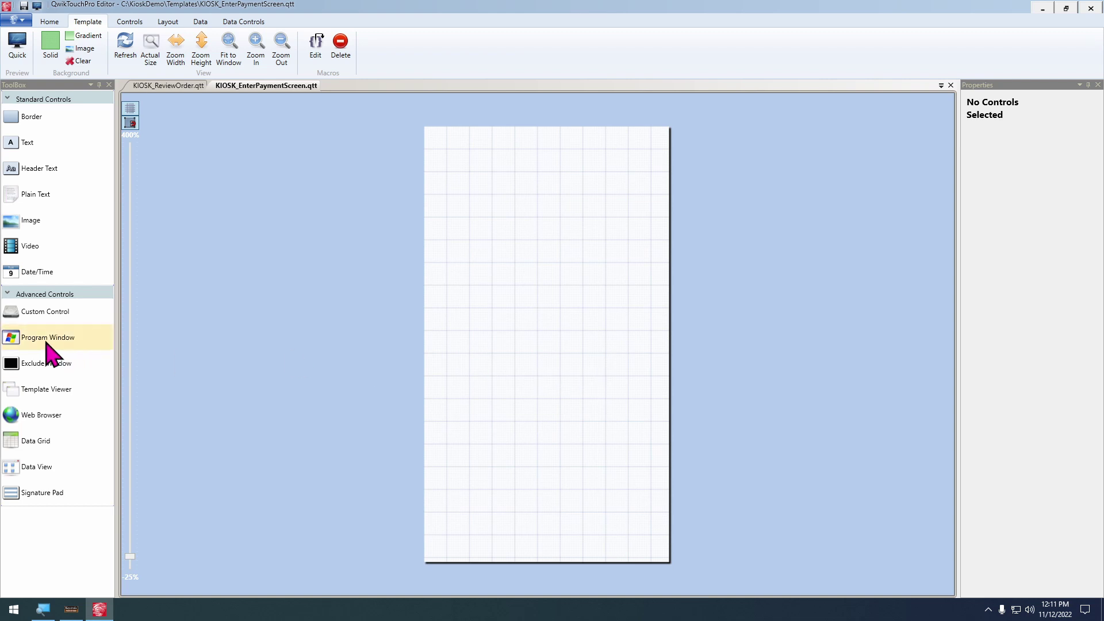
Add the ccColorPalette.qtc custom control and move it beside the page
left_click_drag(46, 342, 500, 322)
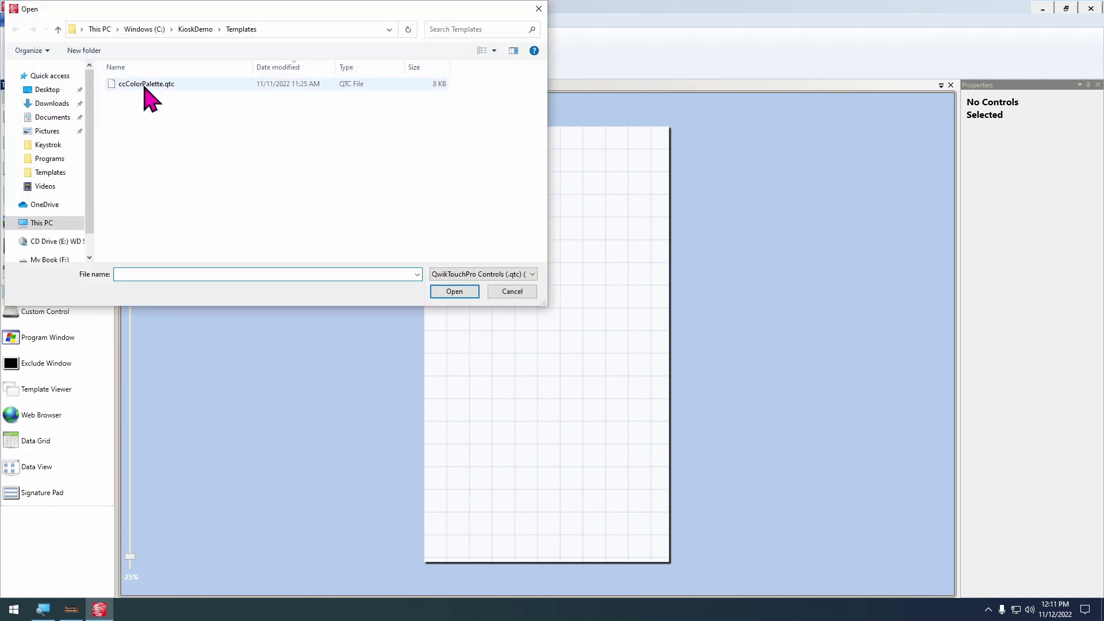
left_click(145, 85)
double_click(147, 85)
left_click_drag(524, 351, 374, 362)
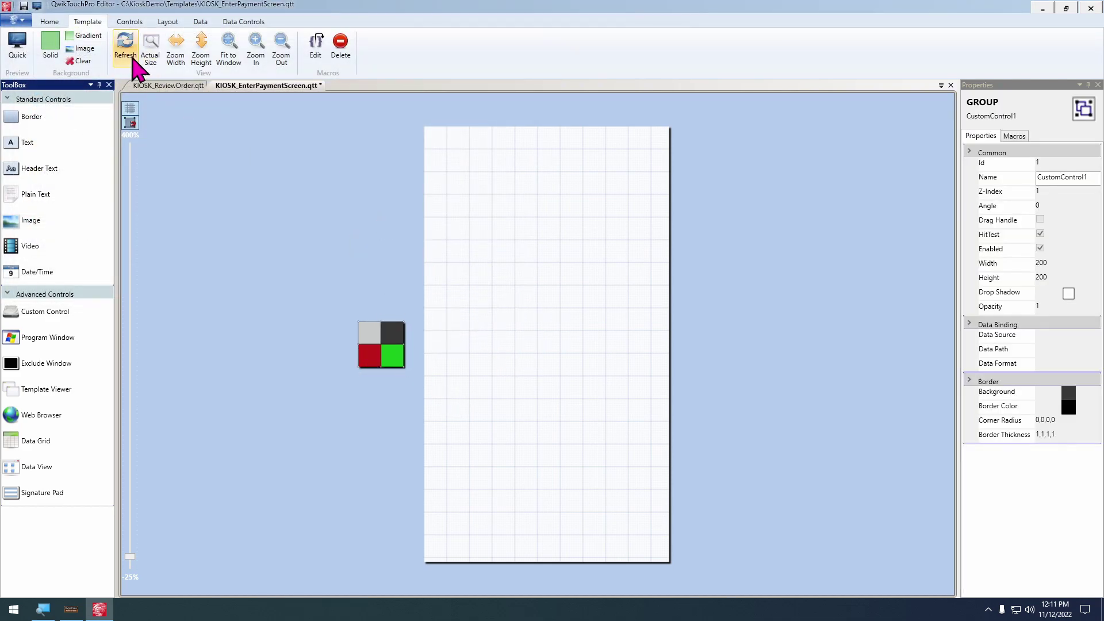
Give the page a green background, then switch to a gradient with an added yellow stop
left_click(58, 43)
left_click(203, 323)
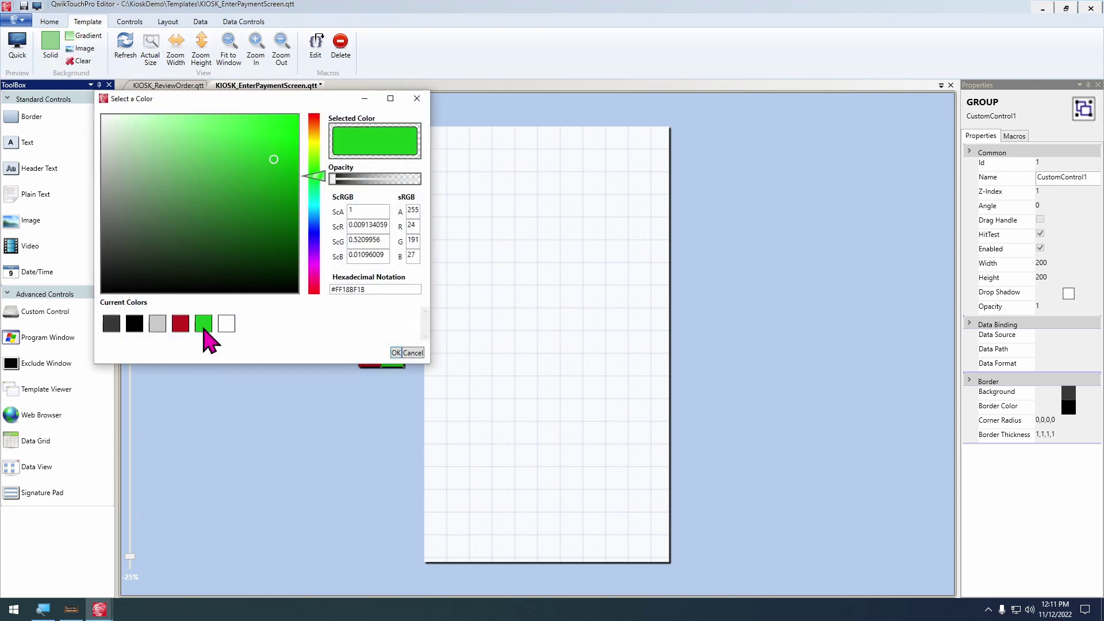
left_click(395, 353)
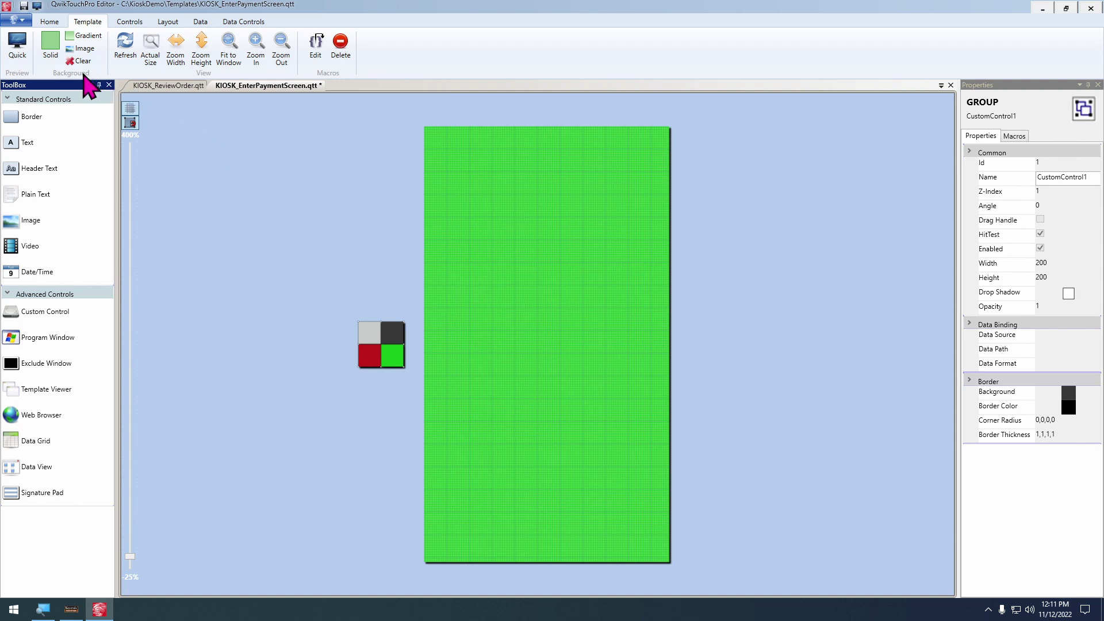
left_click(84, 42)
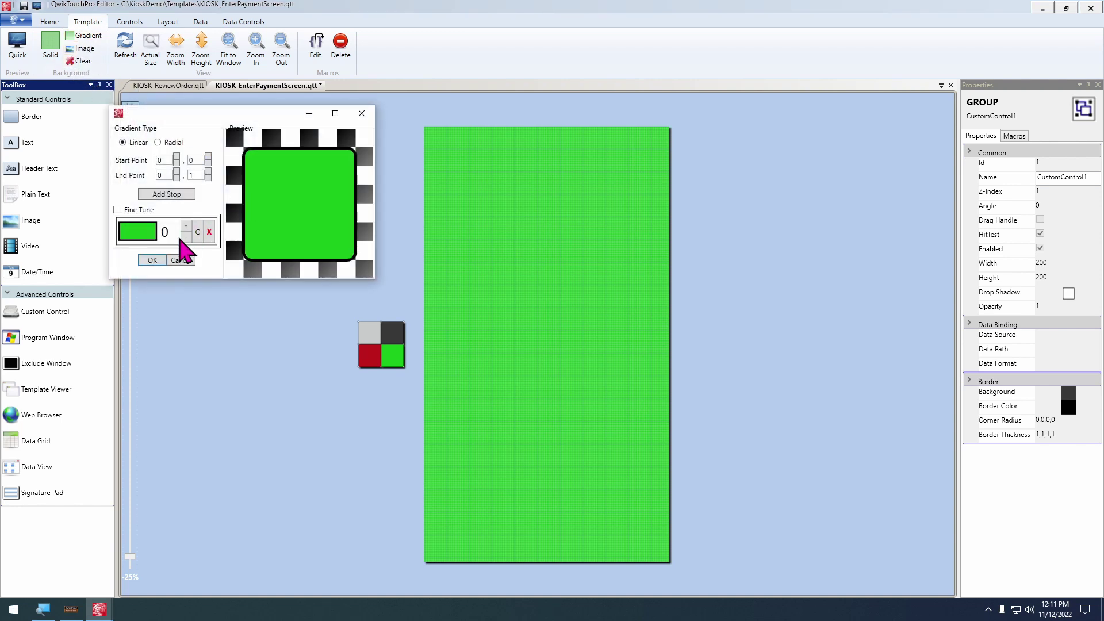
left_click(197, 232)
left_click(141, 260)
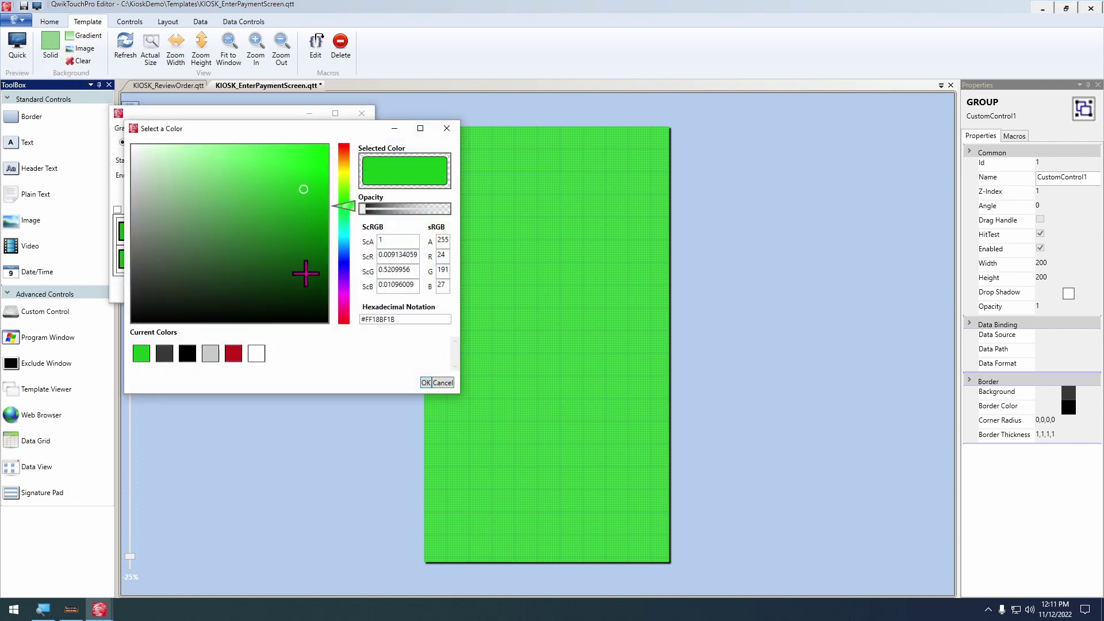
left_click_drag(345, 206, 345, 170)
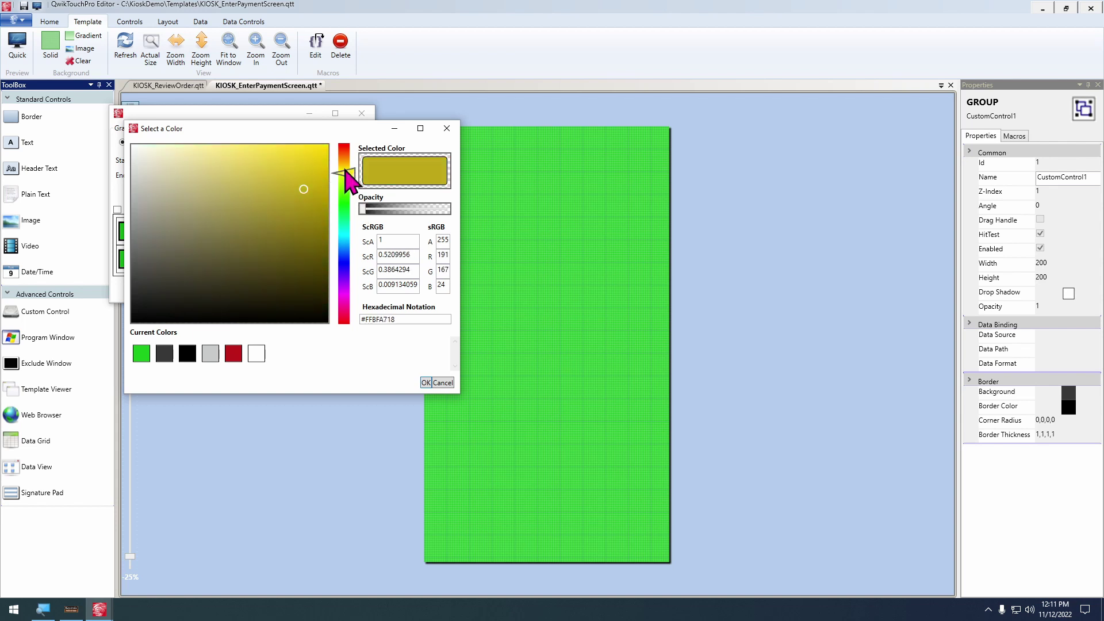
left_click(302, 168)
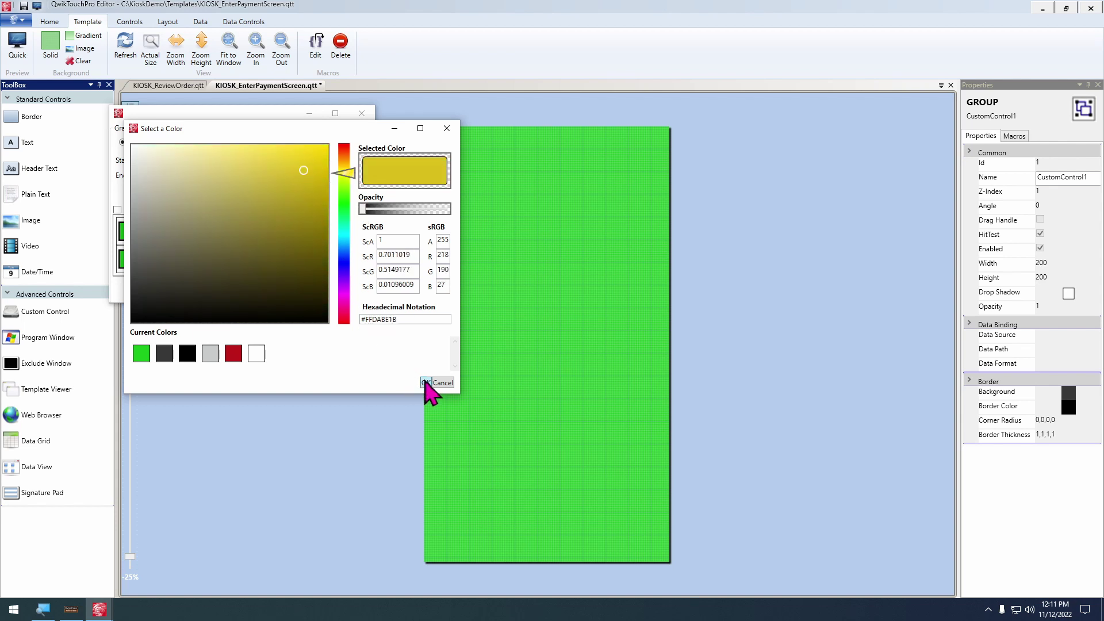
left_click(426, 382)
Move the yellow stop to the gradient end, set start point 0.6,0.1, and apply
left_click(186, 255)
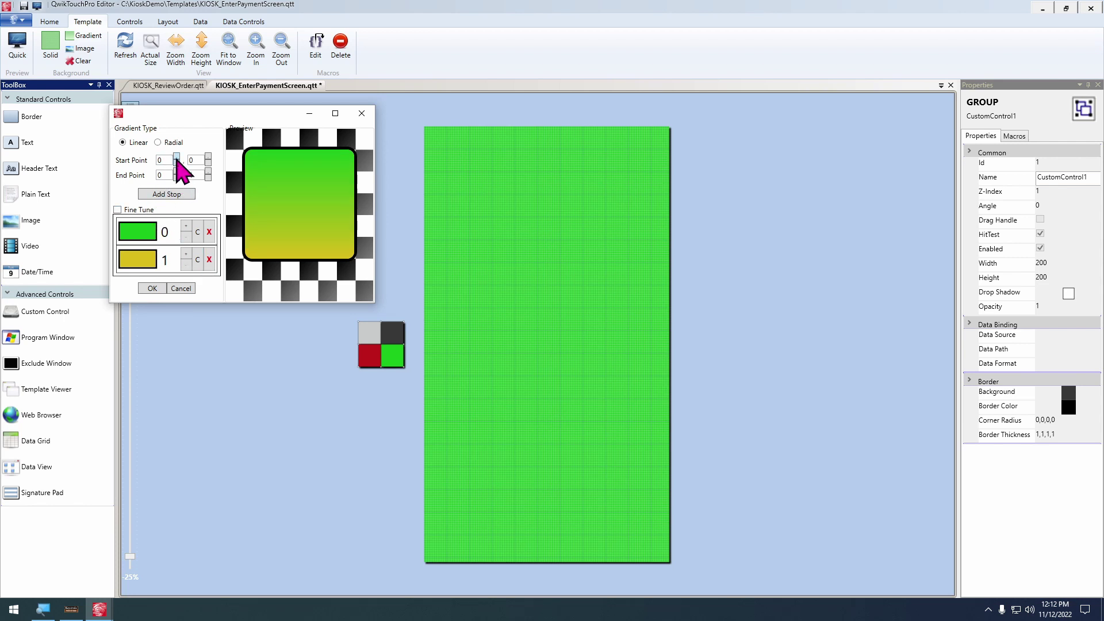
left_click(177, 158)
left_click(176, 158)
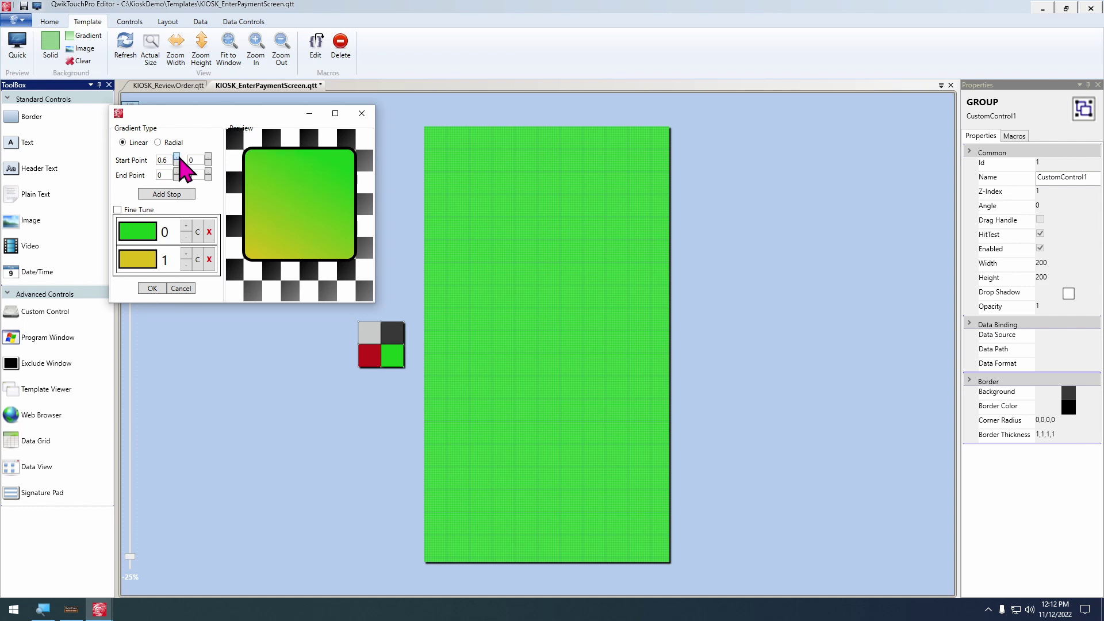
left_click(208, 159)
left_click(152, 288)
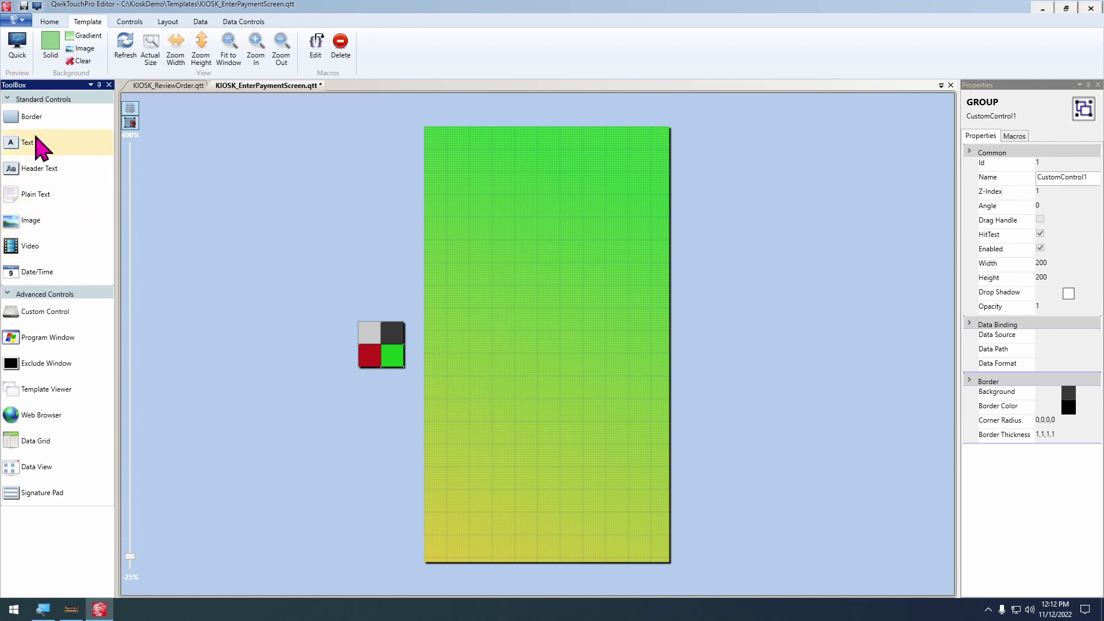
Add a text label reading 'Use Pinpad to Complete Sale' with text wrapping enabled
left_click_drag(35, 146, 509, 241)
left_click(50, 21)
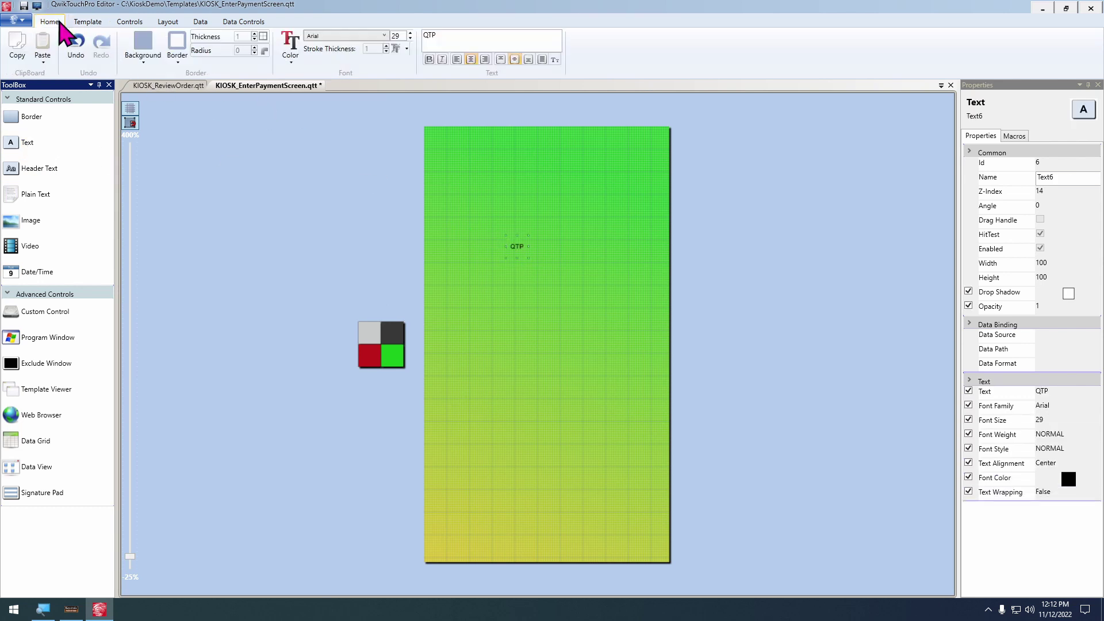
type("Use")
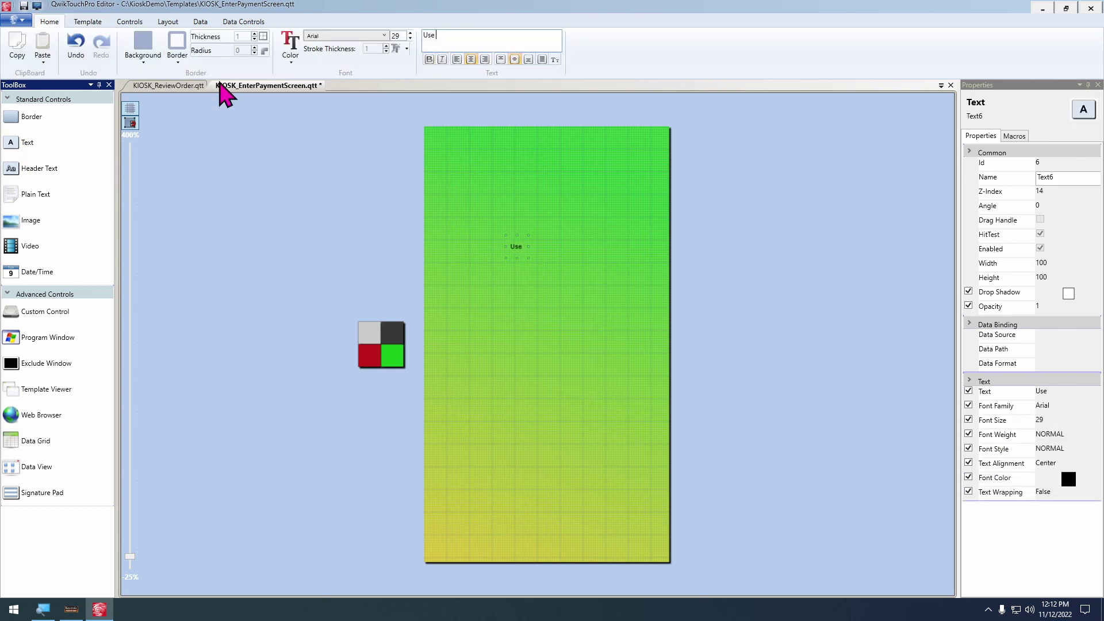
type(" Pinpad to Complete Sale")
left_click(542, 60)
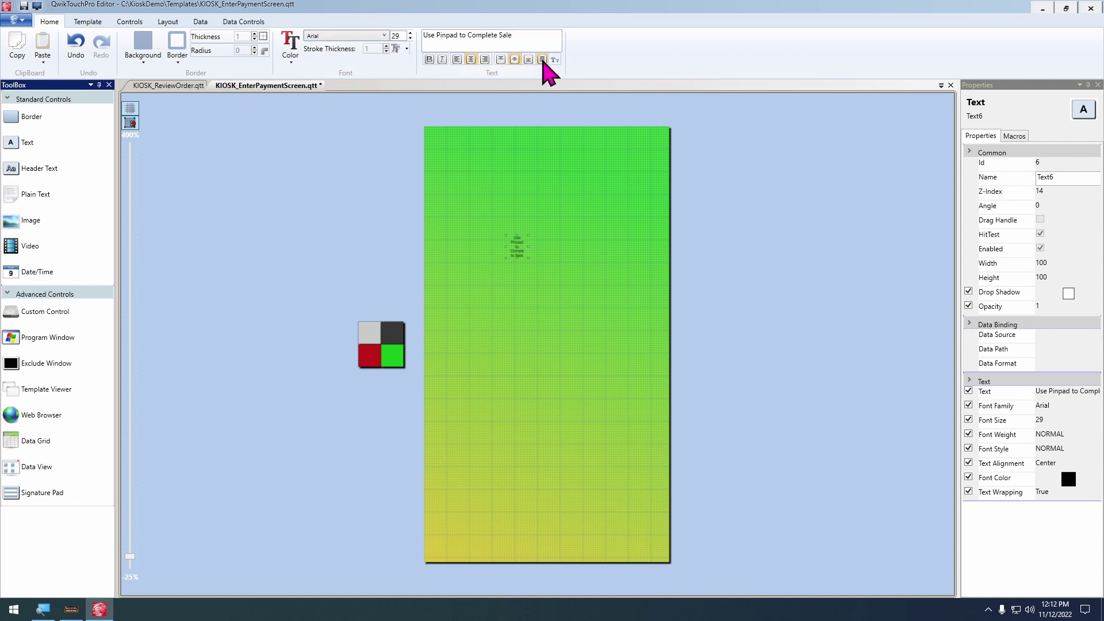
scroll(527, 254, "up", 5)
scroll(509, 345, "down", 2)
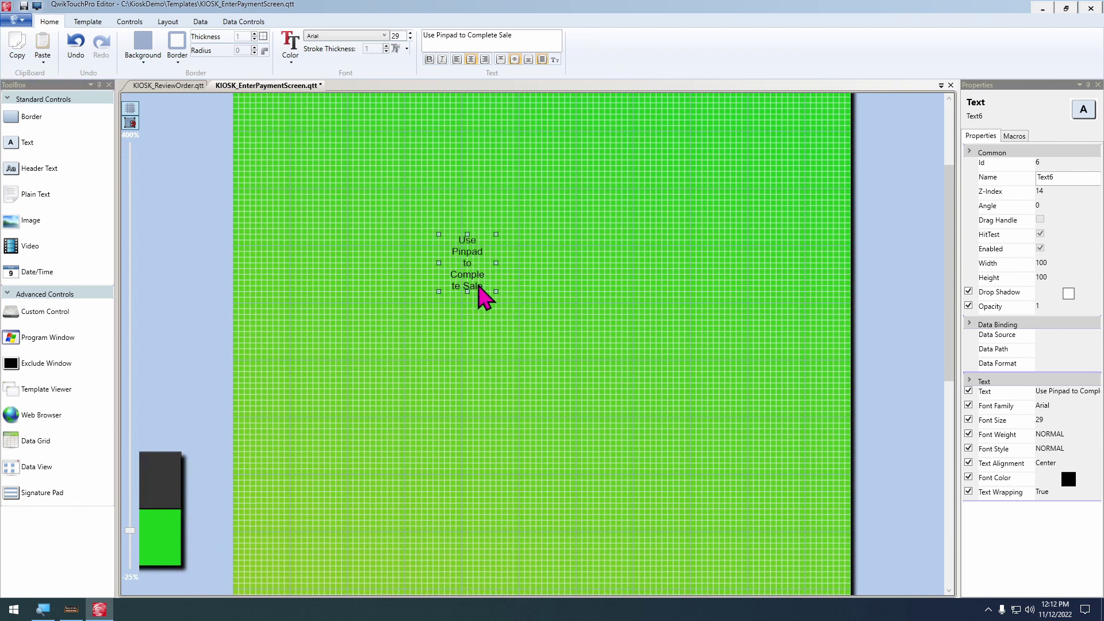
Stretch the label to 1080 by 1080 across the page
left_click_drag(479, 286, 333, 326)
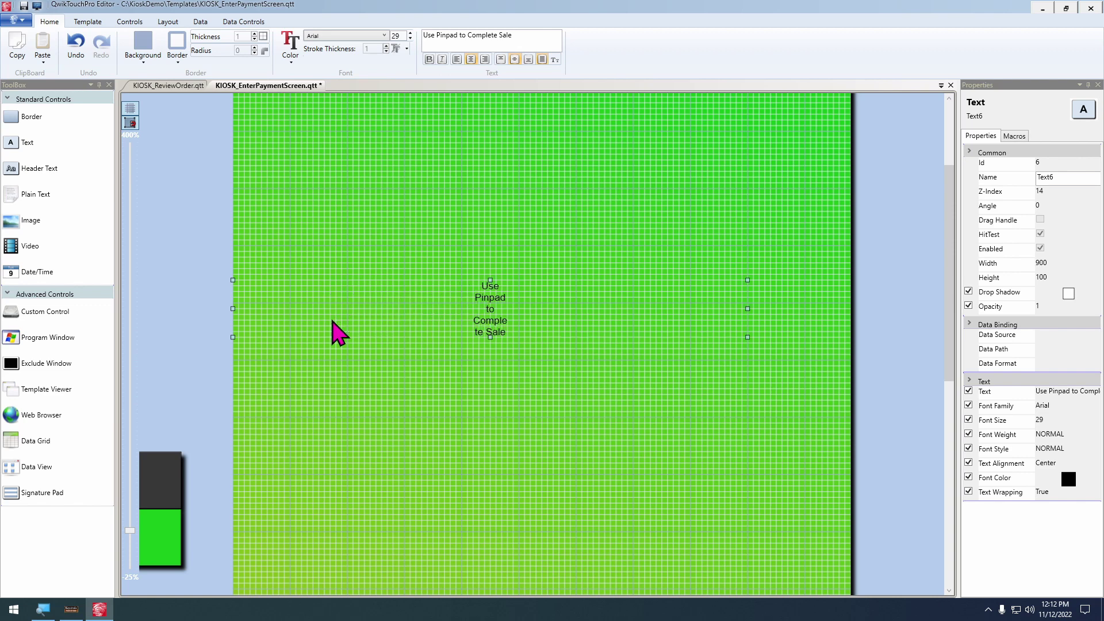
scroll(287, 357, "down", 1)
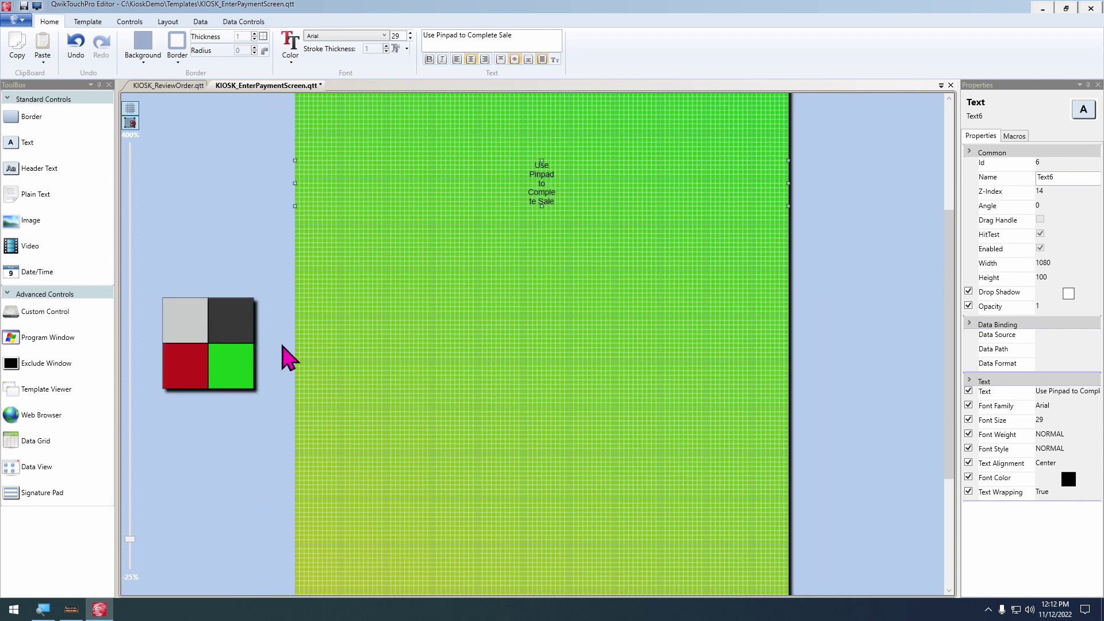
scroll(288, 358, "down", 1)
left_click_drag(463, 296, 561, 431)
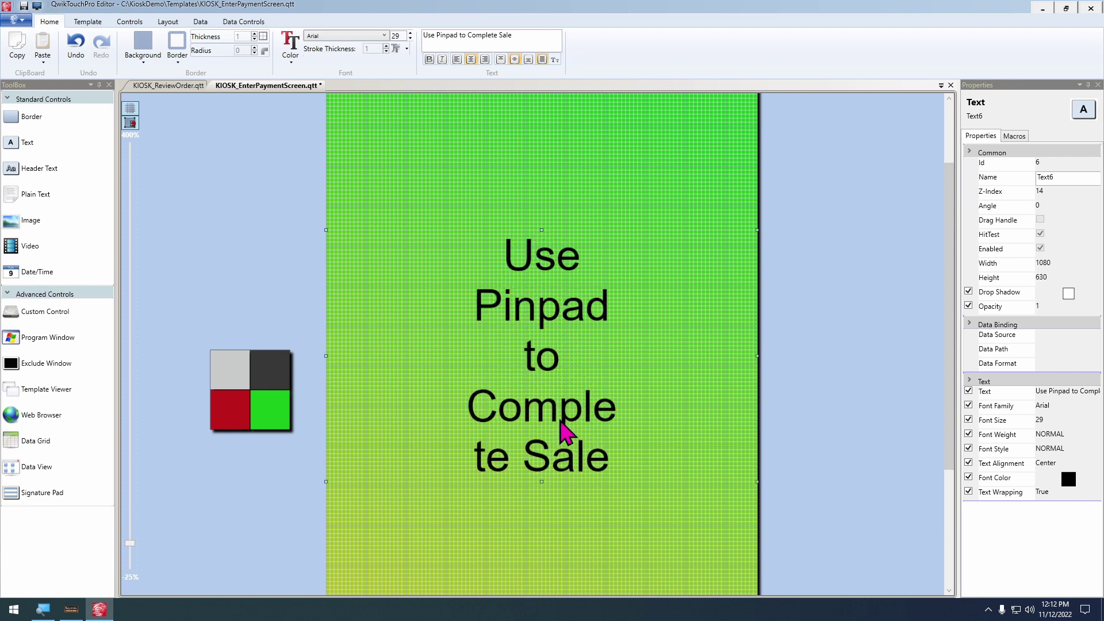
scroll(338, 479, "down", 1)
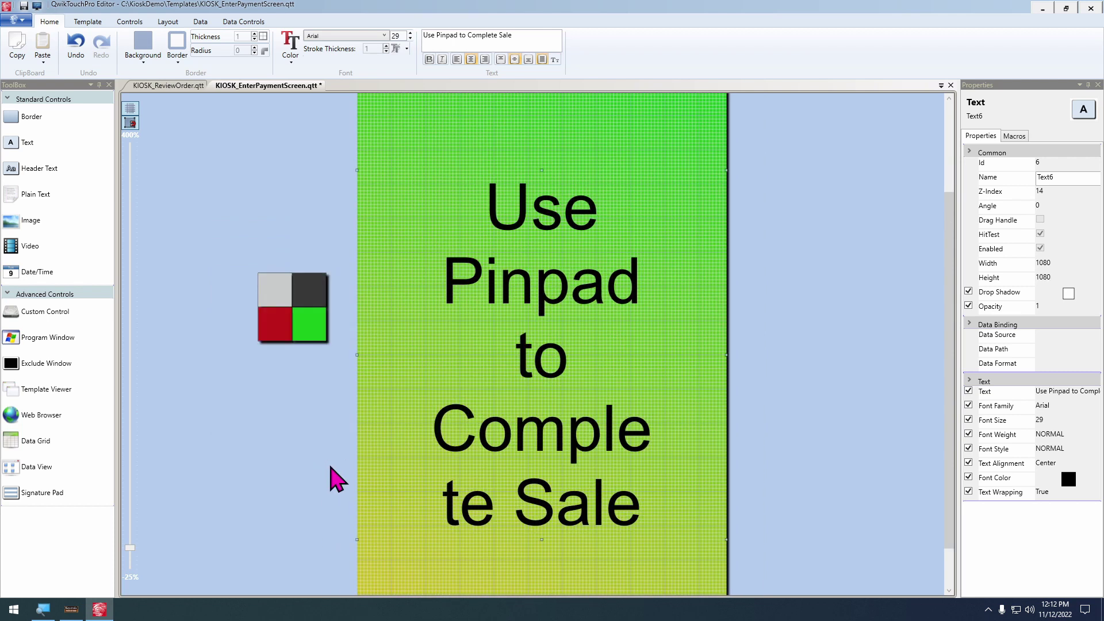
scroll(337, 479, "down", 1)
Make the pinpad message bold at font size 20 and move it higher on the panel
left_click(429, 60)
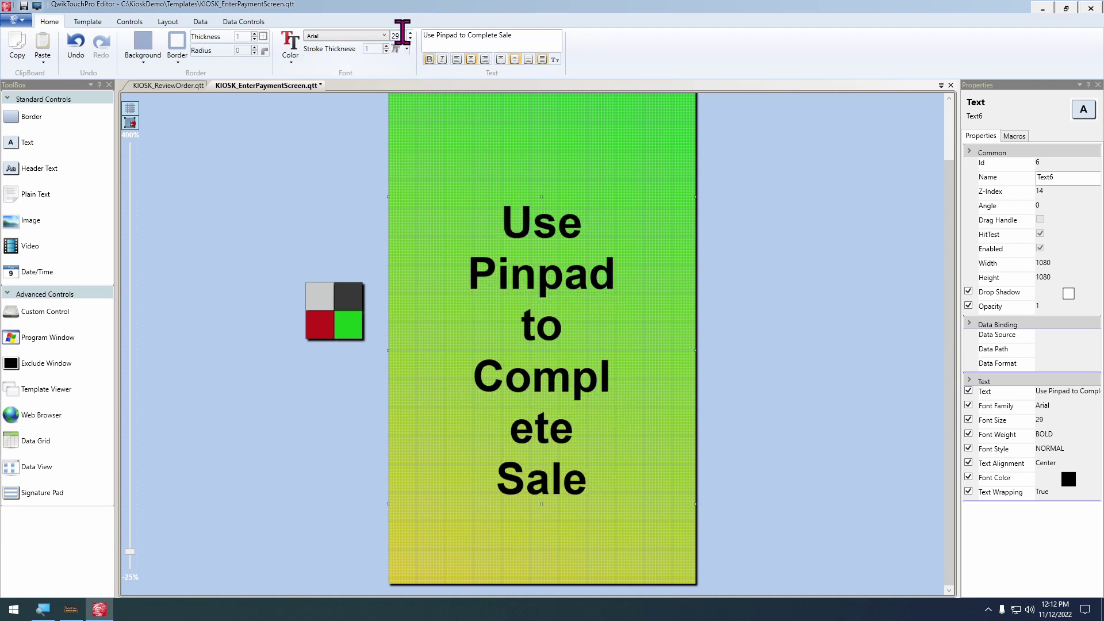
scroll(403, 34, "down", 4)
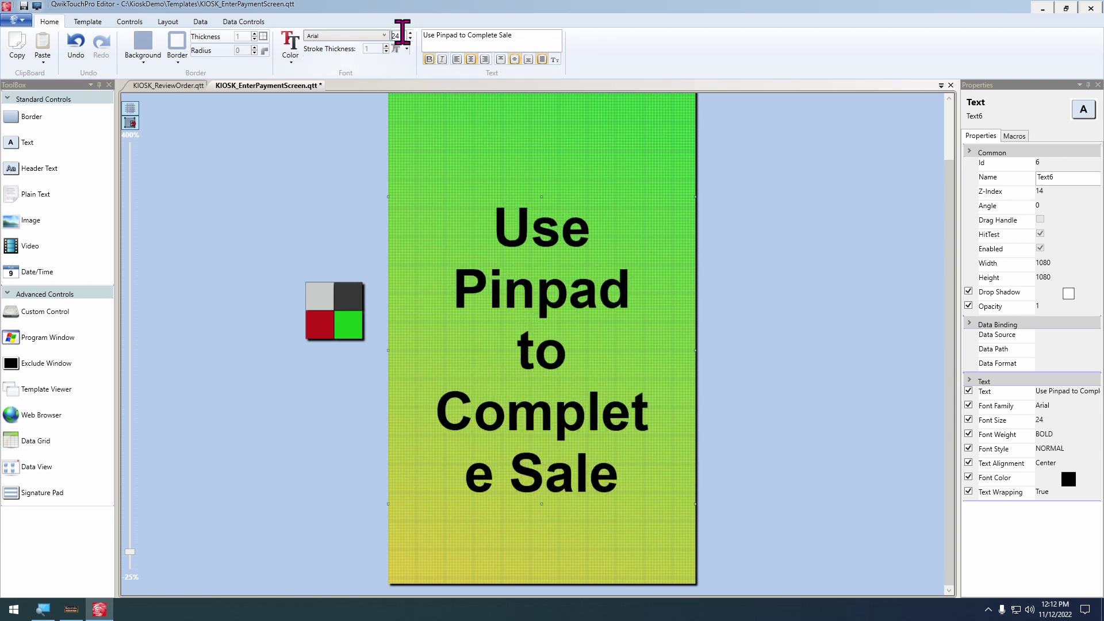
scroll(403, 31, "down", 2)
scroll(403, 32, "down", 1)
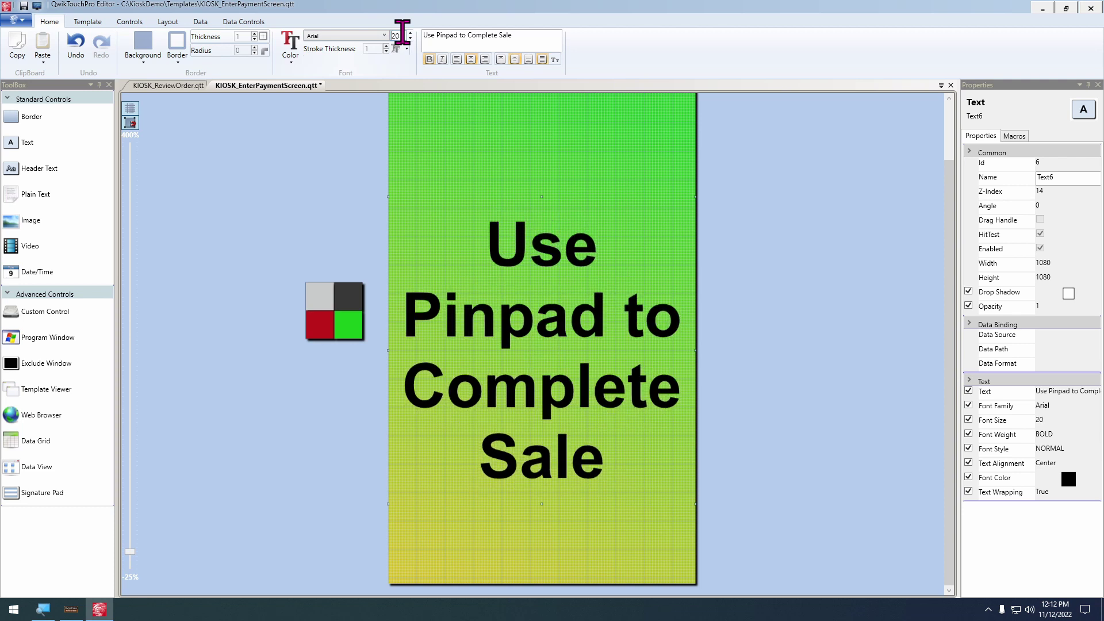
scroll(403, 35, "up", 1)
scroll(604, 205, "down", 1)
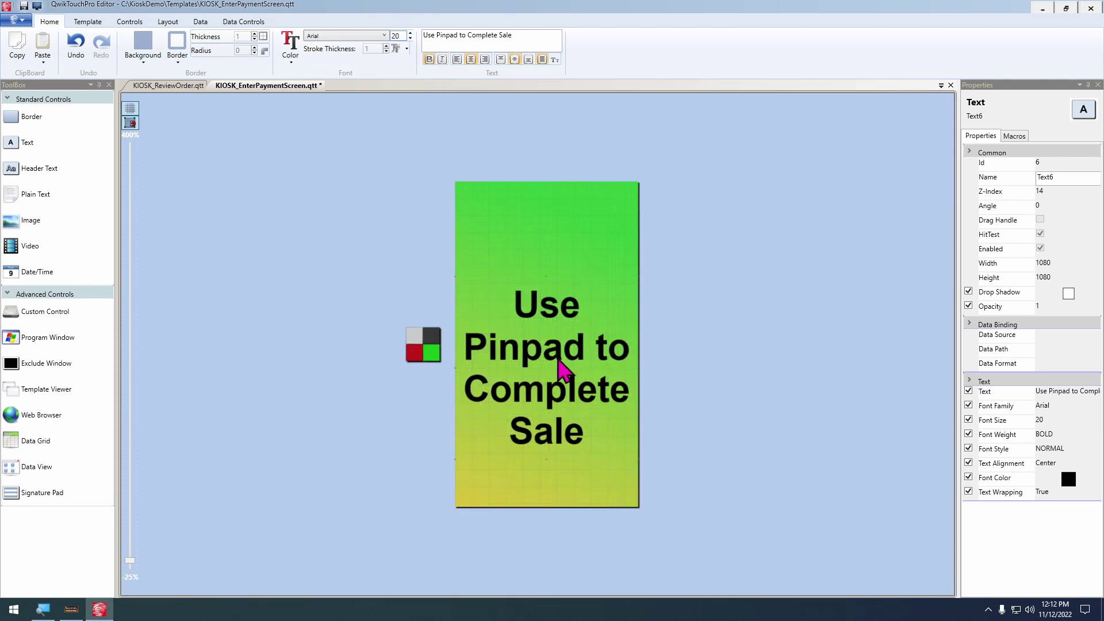
key("Down")
left_click_drag(586, 350, 565, 294)
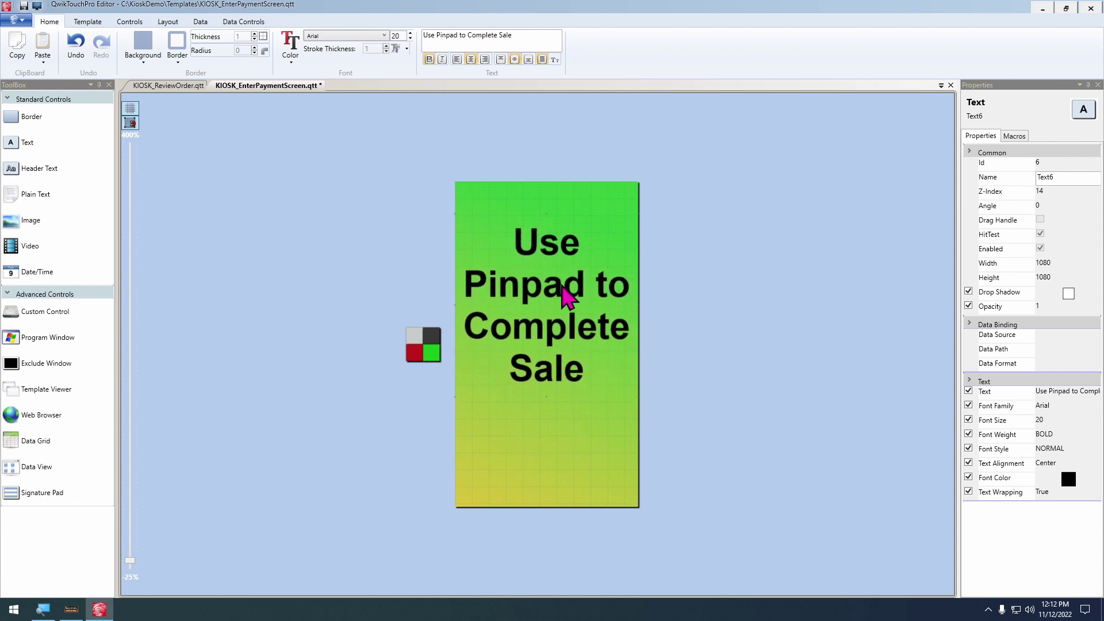
Colour the message text white and delete the small swatch group beside the panel
left_click(289, 47)
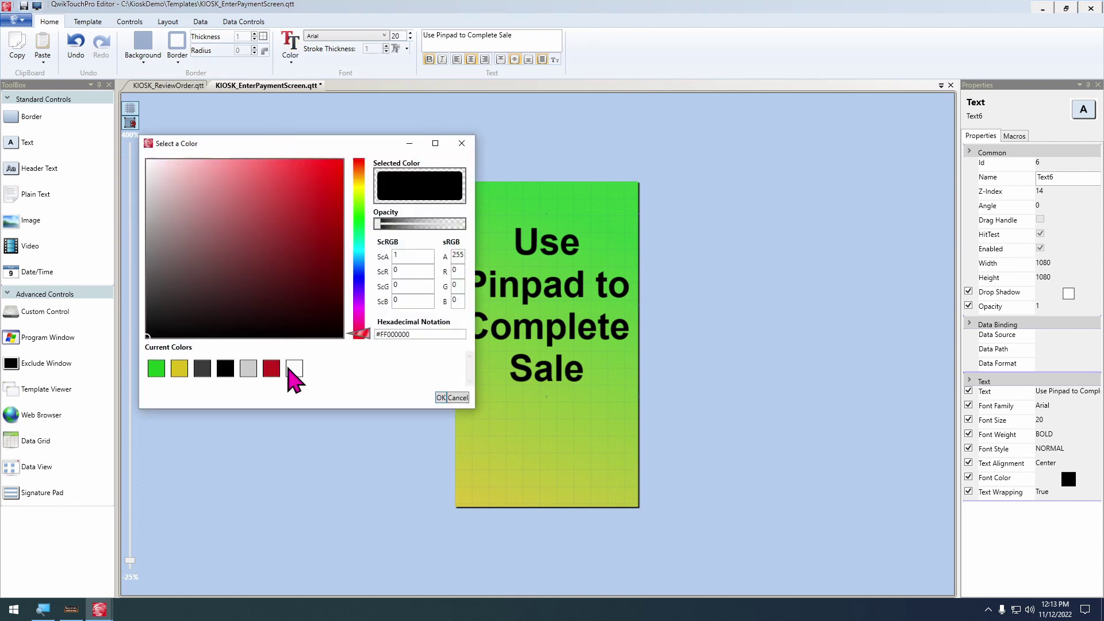
left_click(294, 368)
left_click(440, 397)
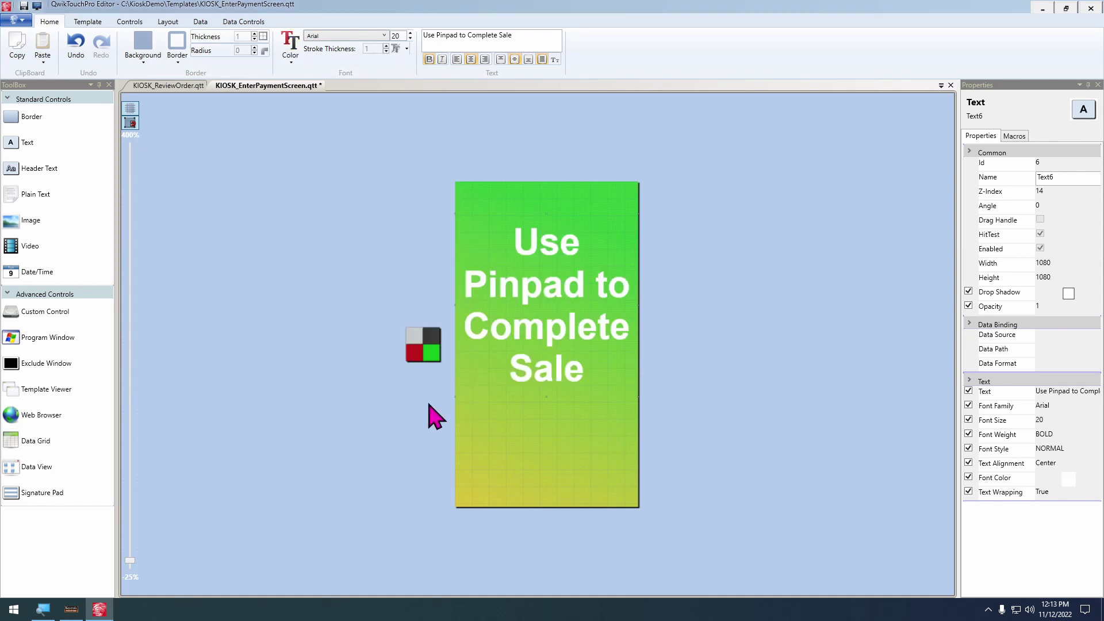
left_click(435, 336)
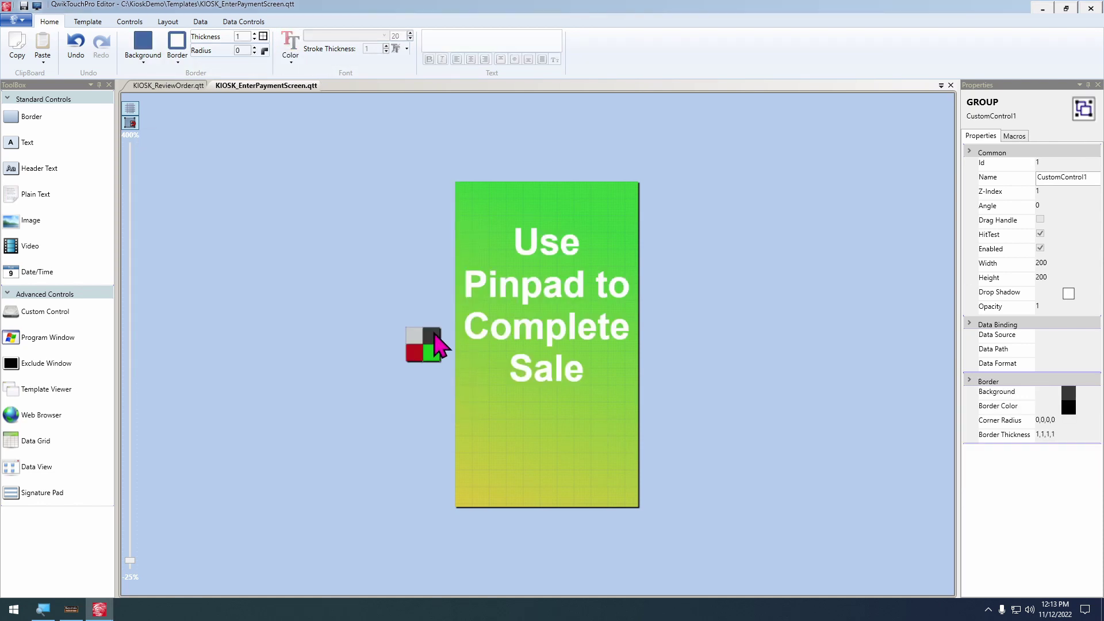
key("Delete")
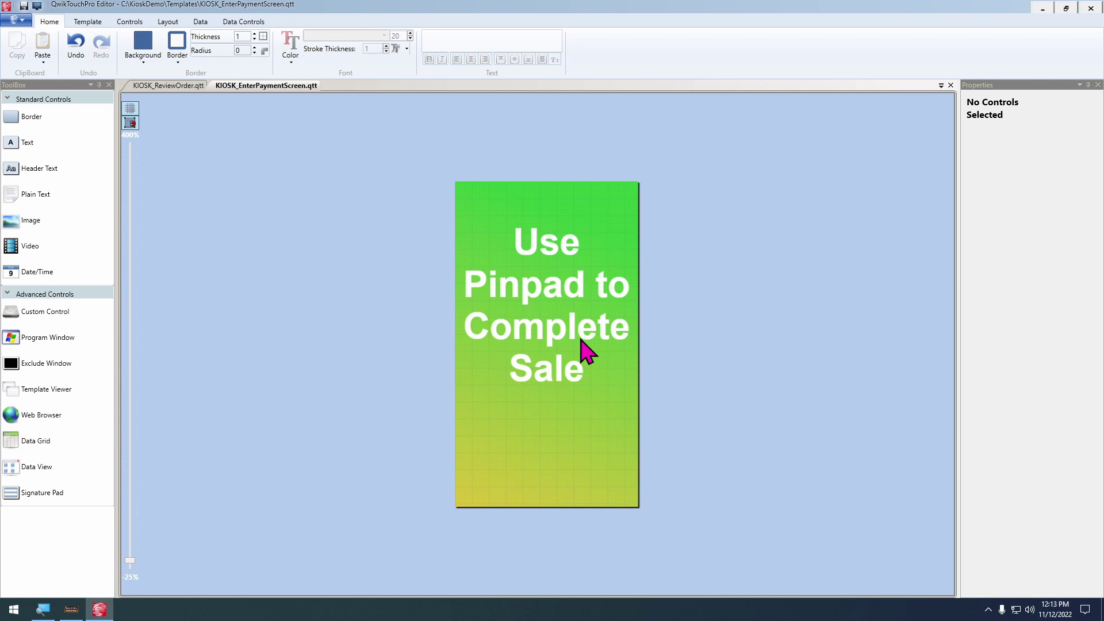
Log in to Keystroke POS with the clerk number and password
left_click(72, 609)
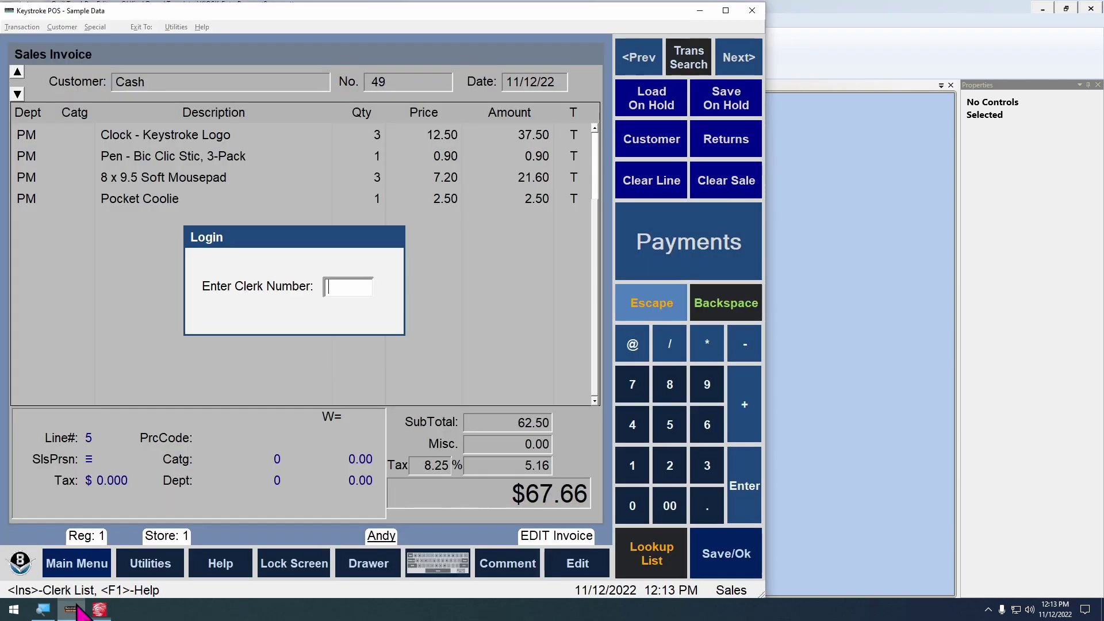
key("Return")
type("password")
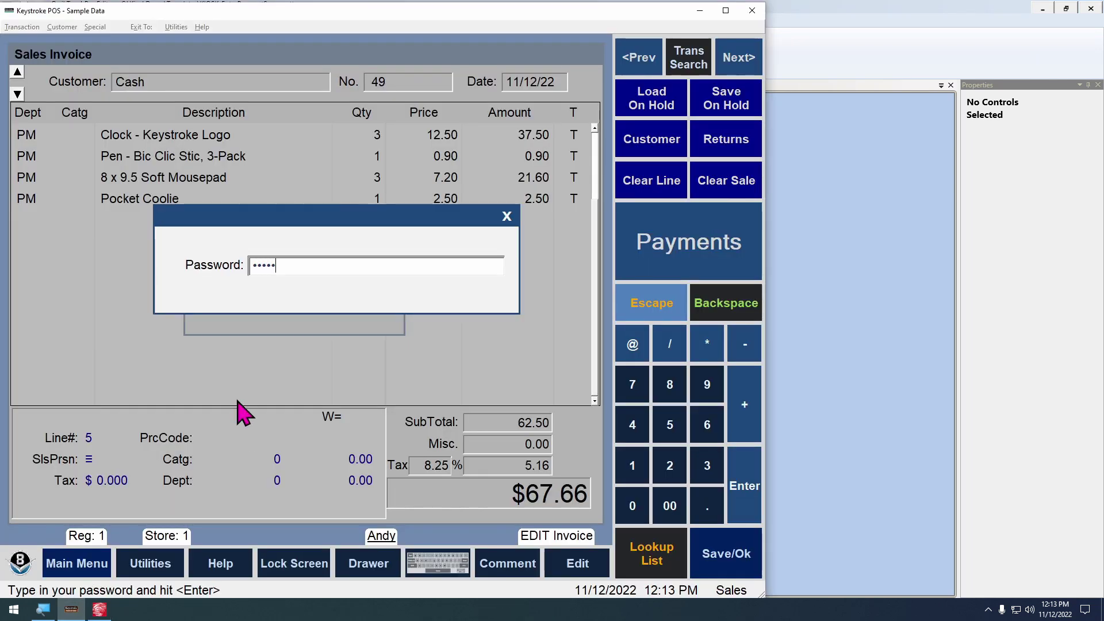
key("Return")
type("1234")
key("Return")
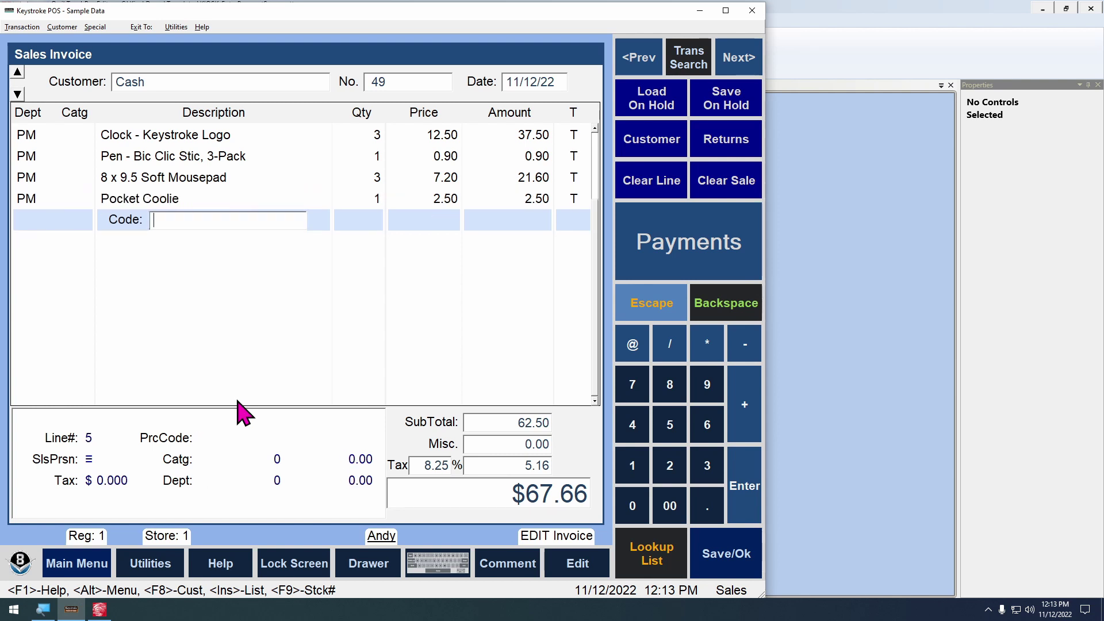
Pay invoice 49 in cash for $67.66 and finish the sale with a receipt
key("Return")
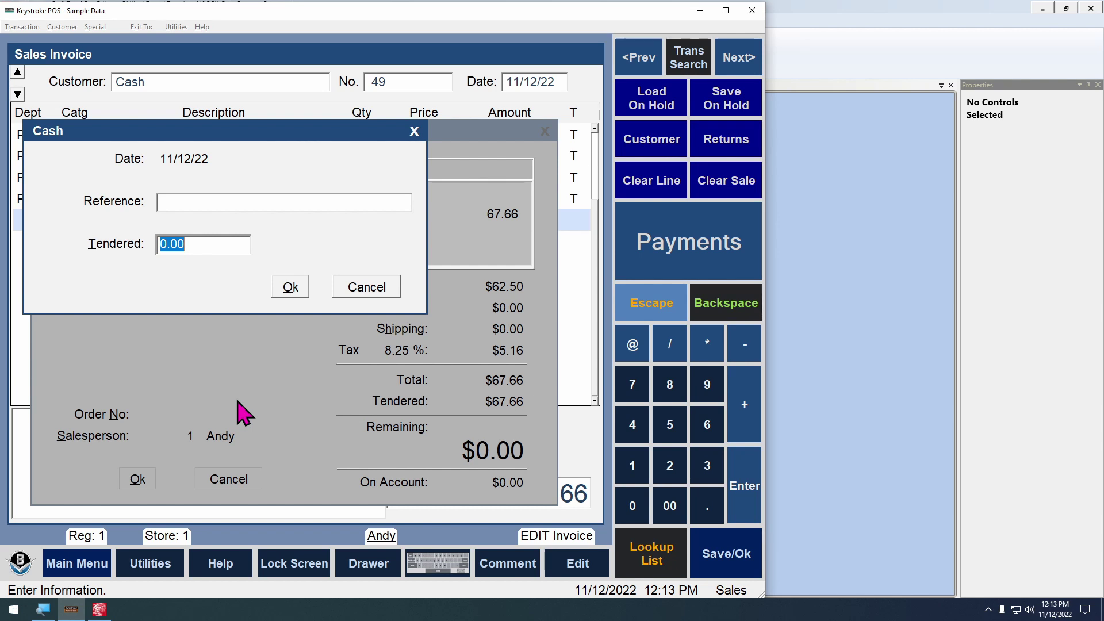
key("Escape")
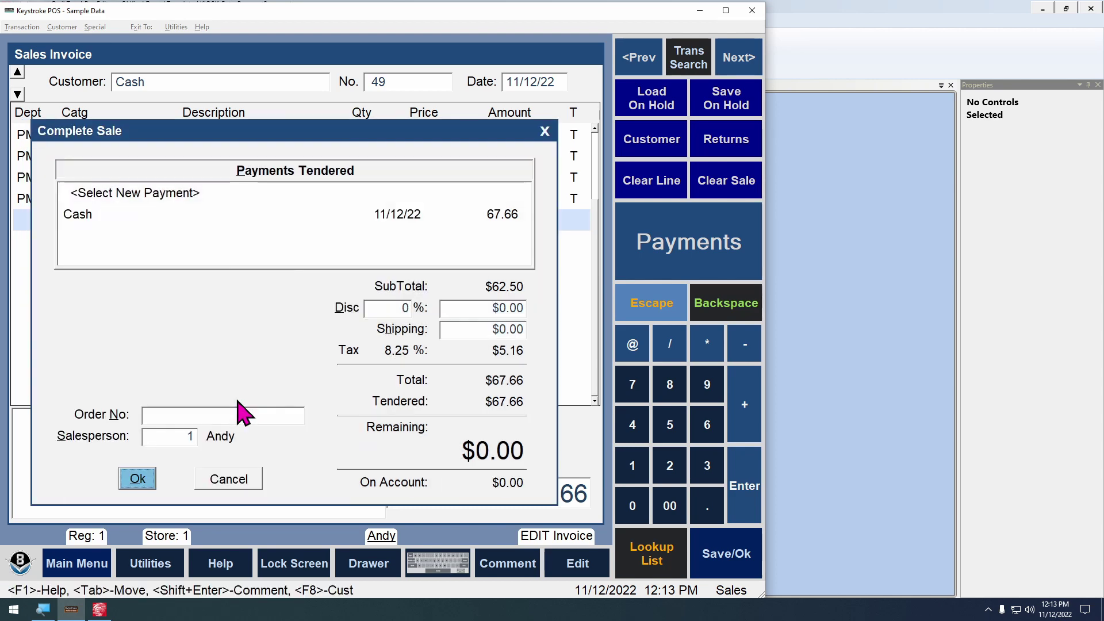
key("Return")
key("Return")
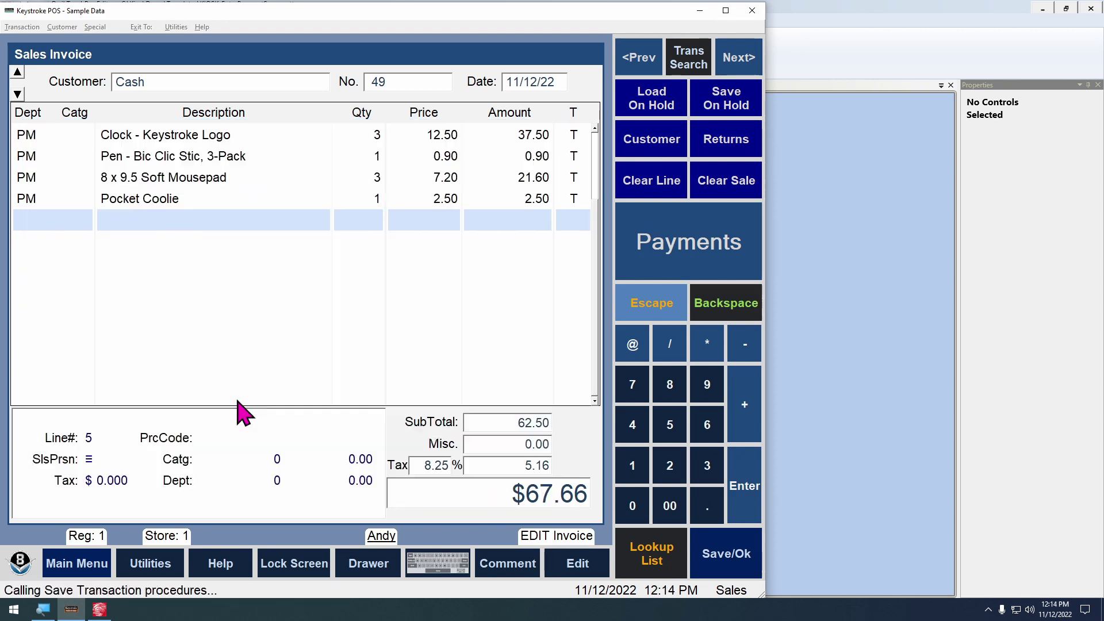
key("Return")
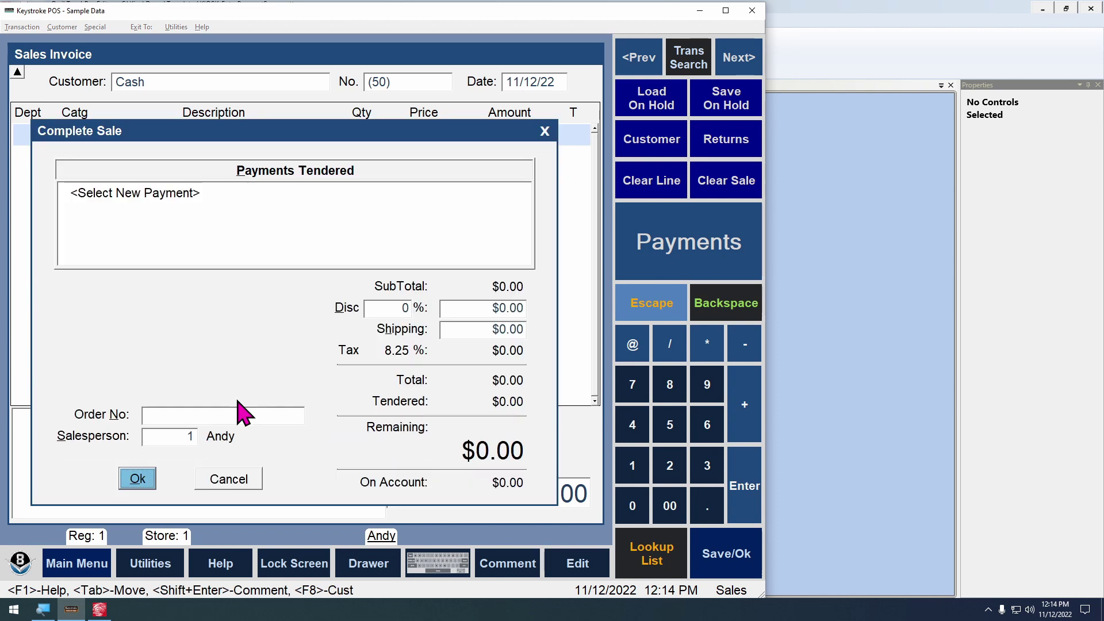
Add two Clock - Keystroke Logo items (code 3) to invoice 50, take $27.06 cash, and save
key("Escape")
type("3")
key("Return")
type("3")
key("Return")
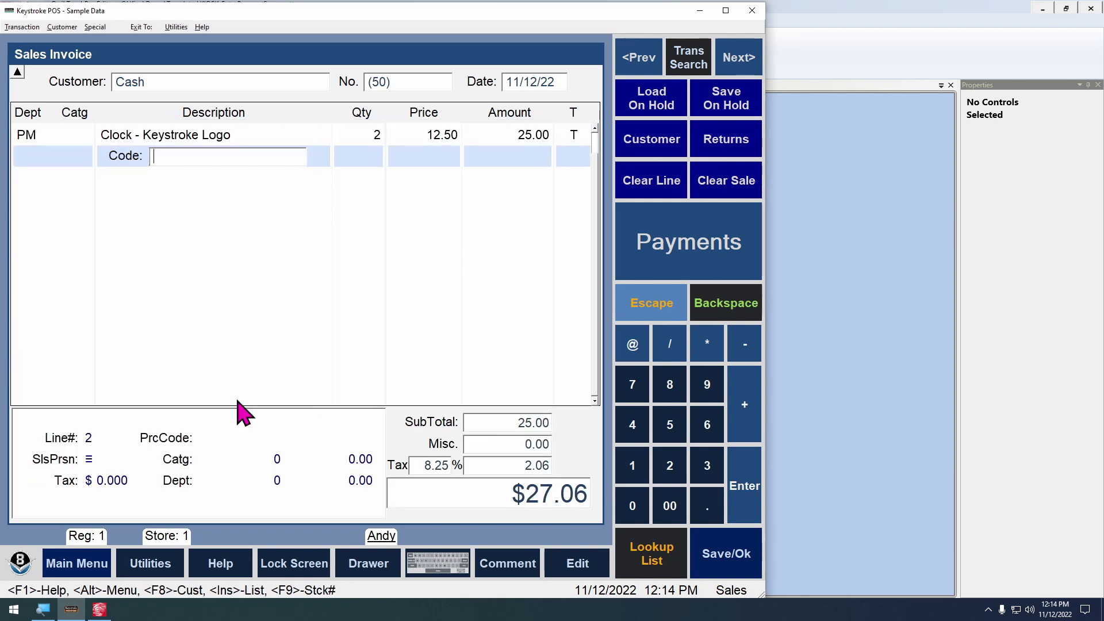
key("Return")
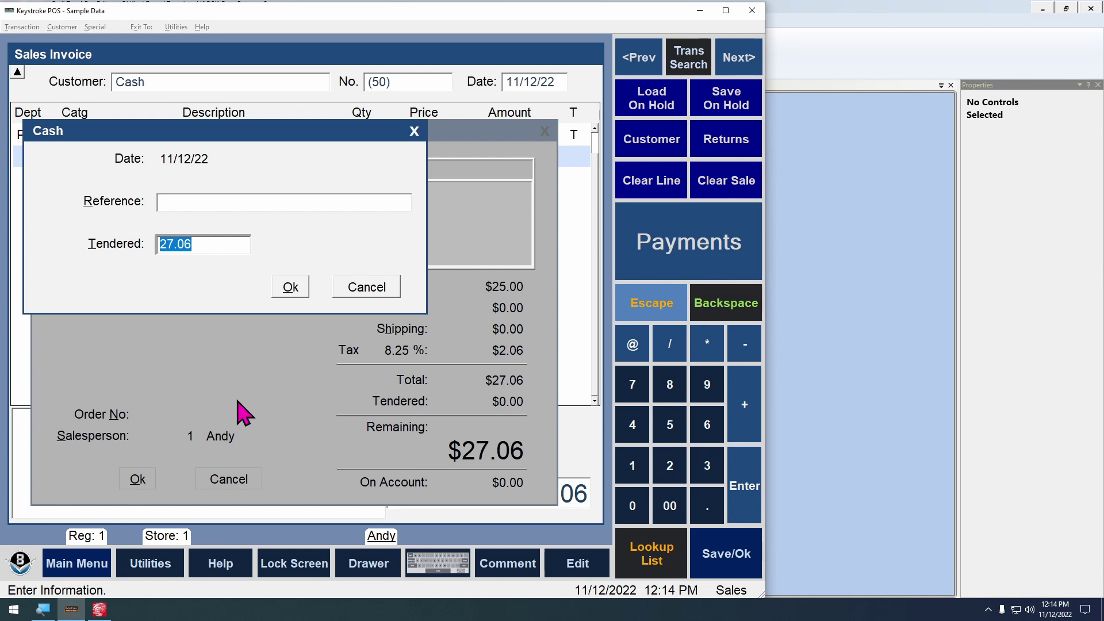
left_click(289, 287)
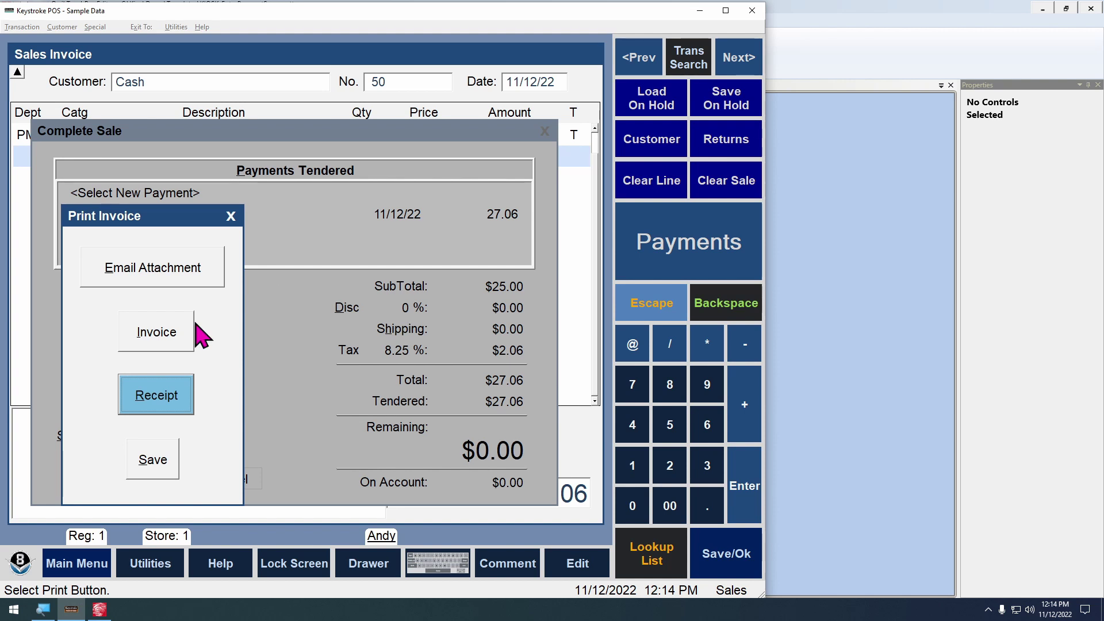
left_click(153, 459)
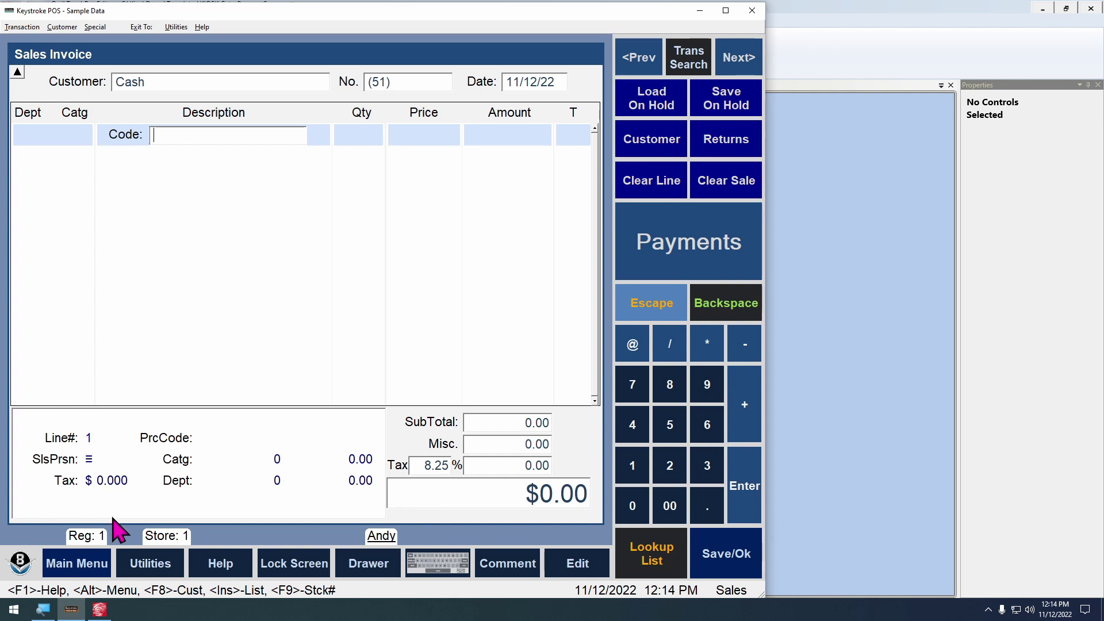
Open Keystroke POS's Transaction > Parameters > Dataport settings to review the checkpoints
left_click(99, 609)
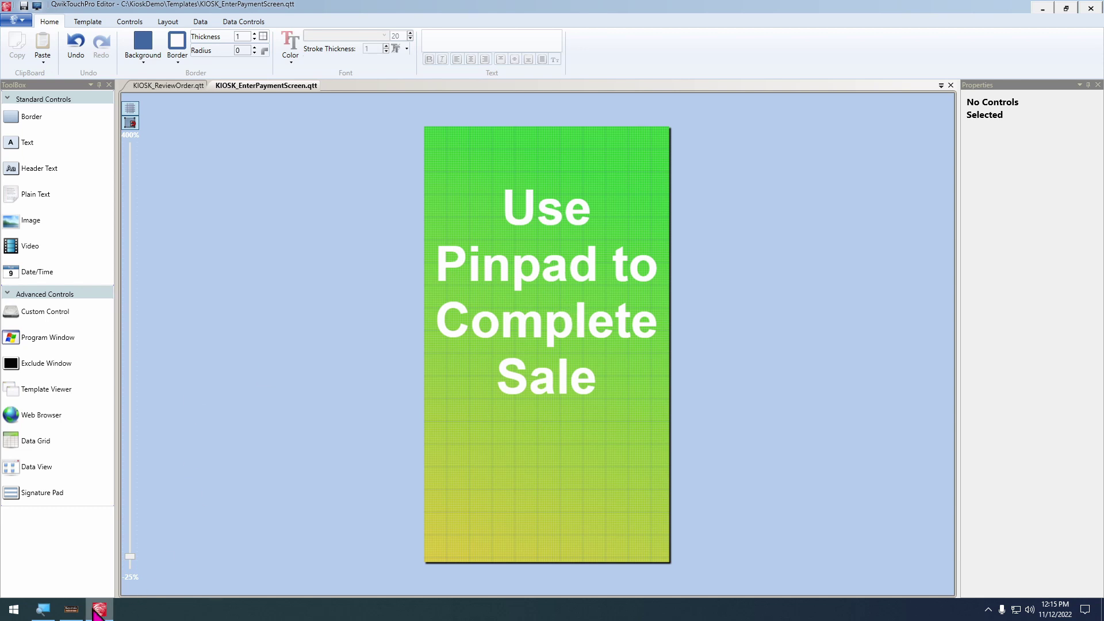
left_click(71, 609)
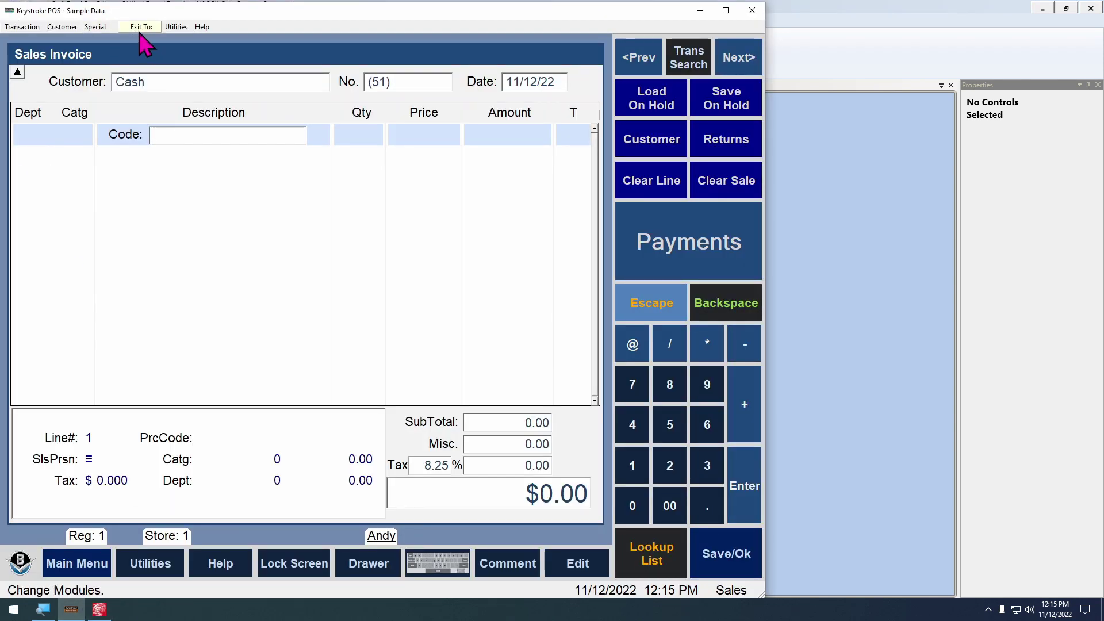
left_click(141, 27)
mouse_move(23, 27)
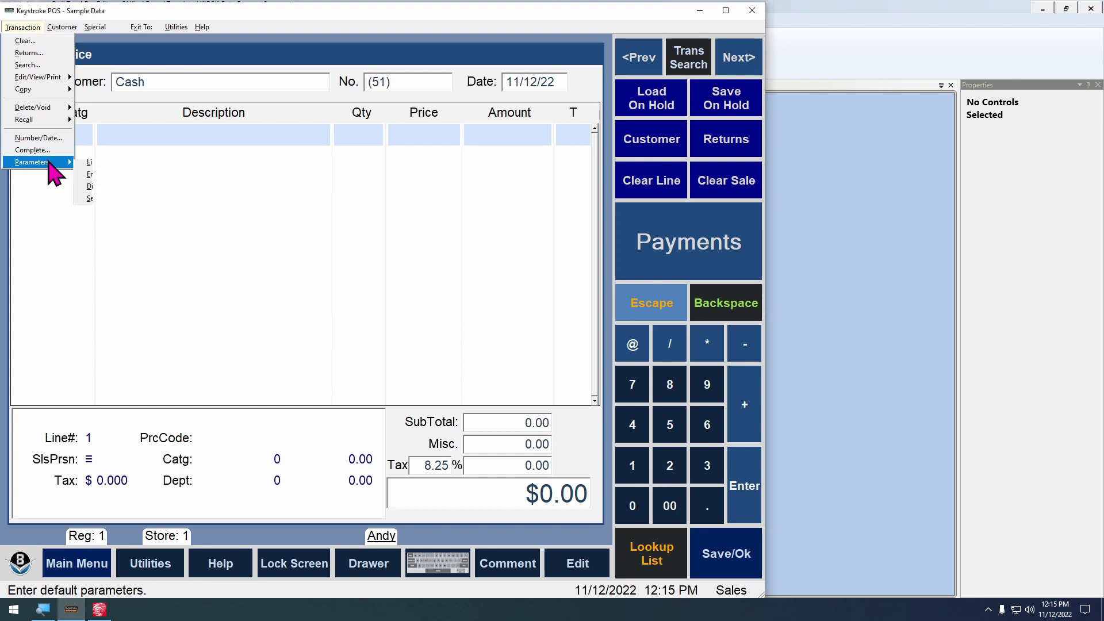
mouse_move(44, 162)
left_click(102, 211)
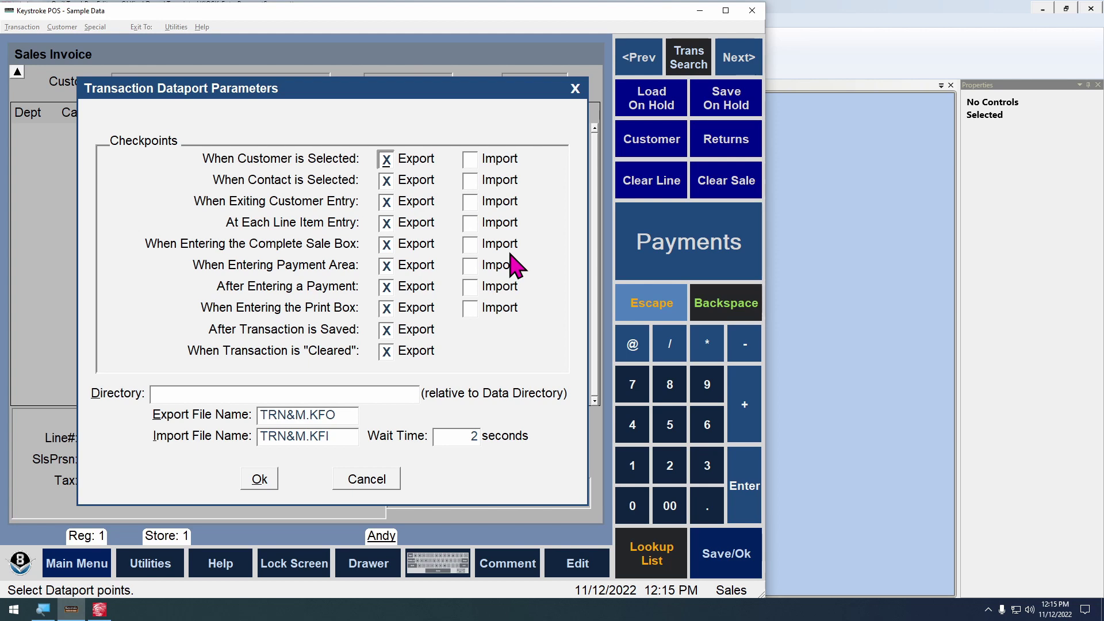
Close the dataport settings unchanged and return to the KIOSK_EnterPaymentScreen template
key("Escape")
key("alt+t")
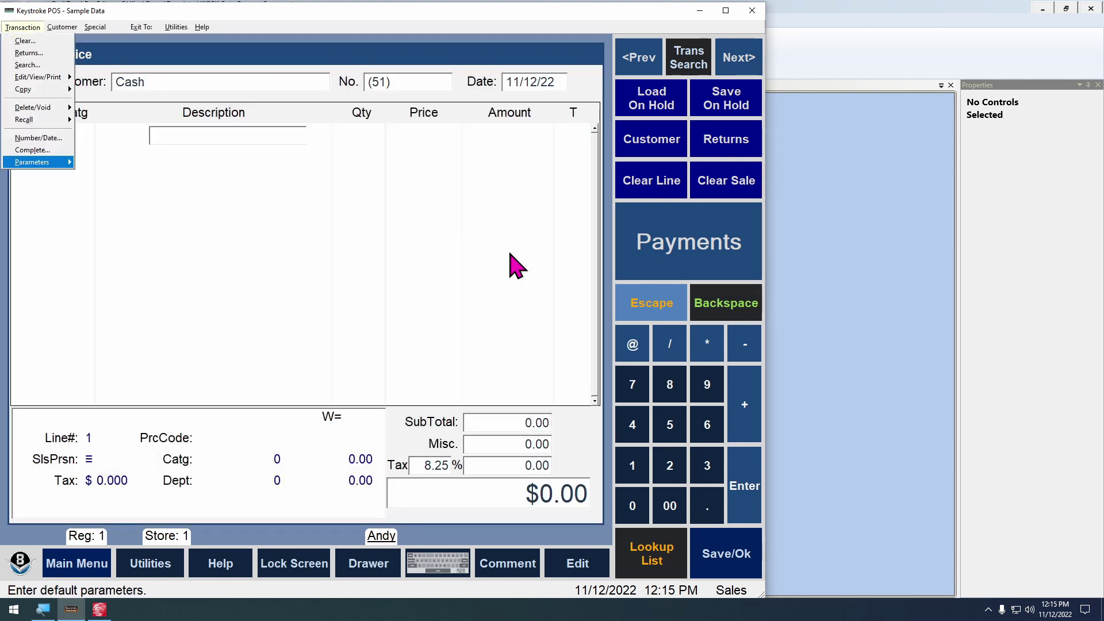
key("Escape")
left_click(857, 365)
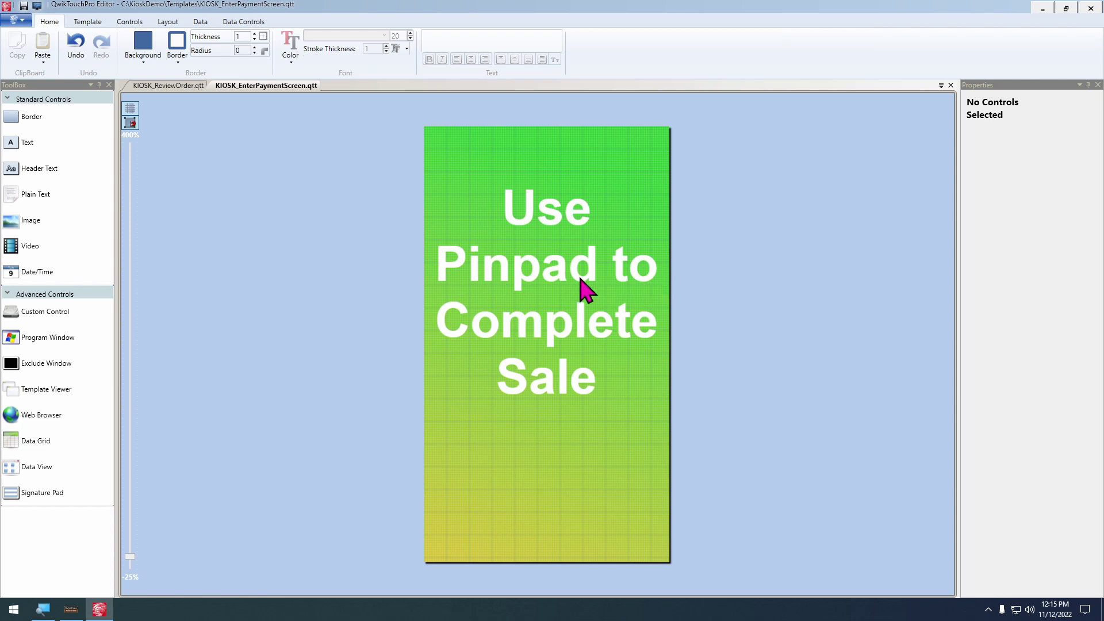
Add a white QTP text label at the panel's top and stretch it to 1080 wide
left_click_drag(41, 194, 456, 147)
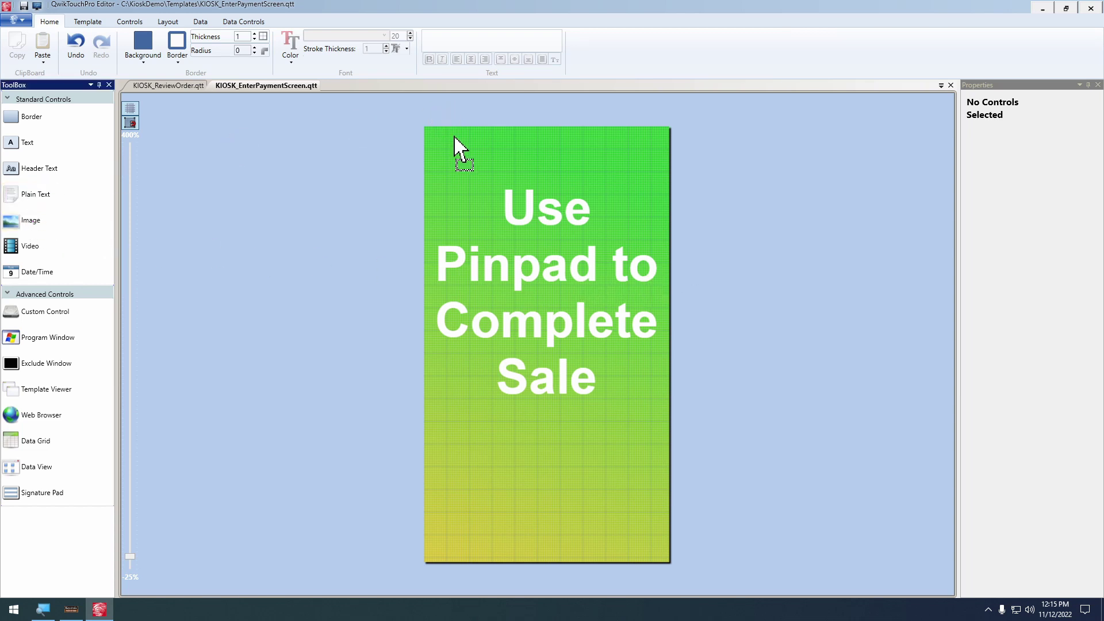
left_click(291, 57)
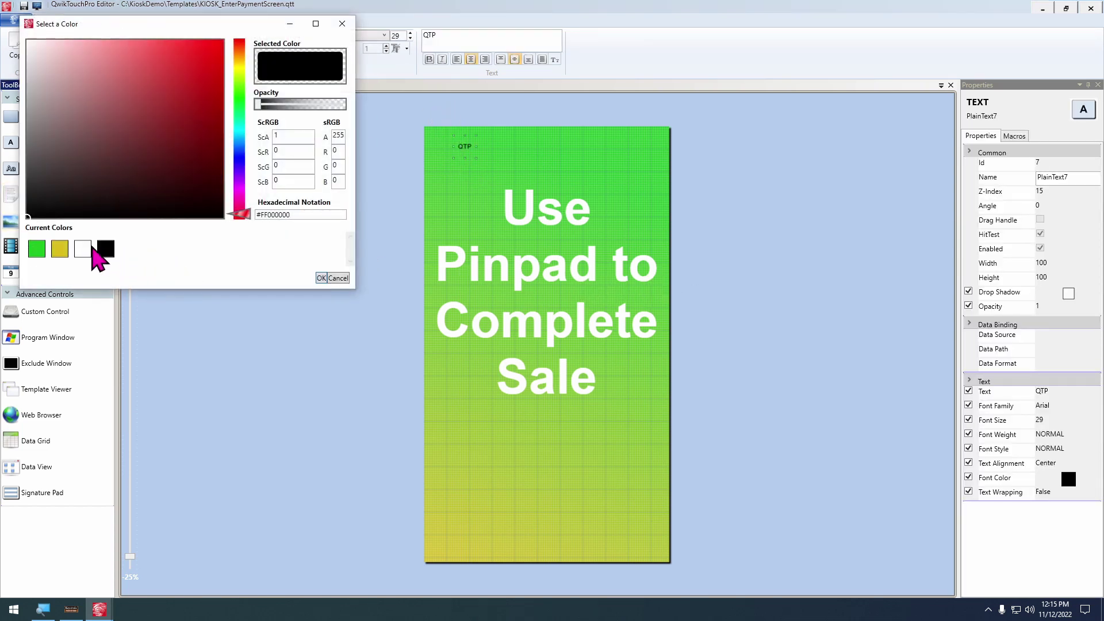
left_click(85, 249)
left_click(322, 278)
scroll(451, 192, "up", 3)
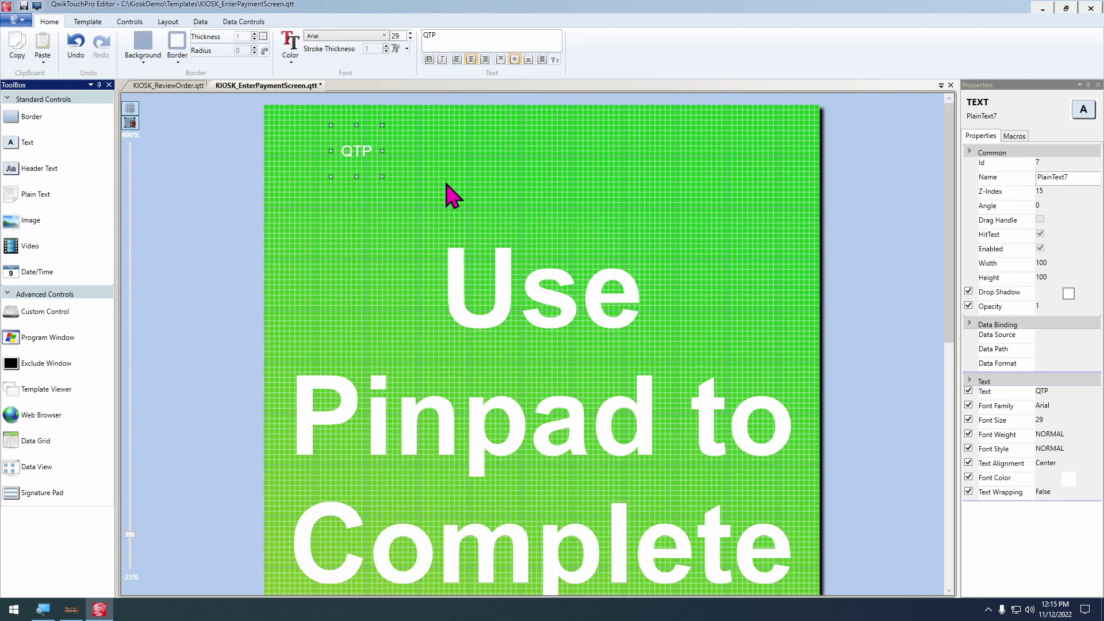
left_click_drag(382, 151, 779, 196)
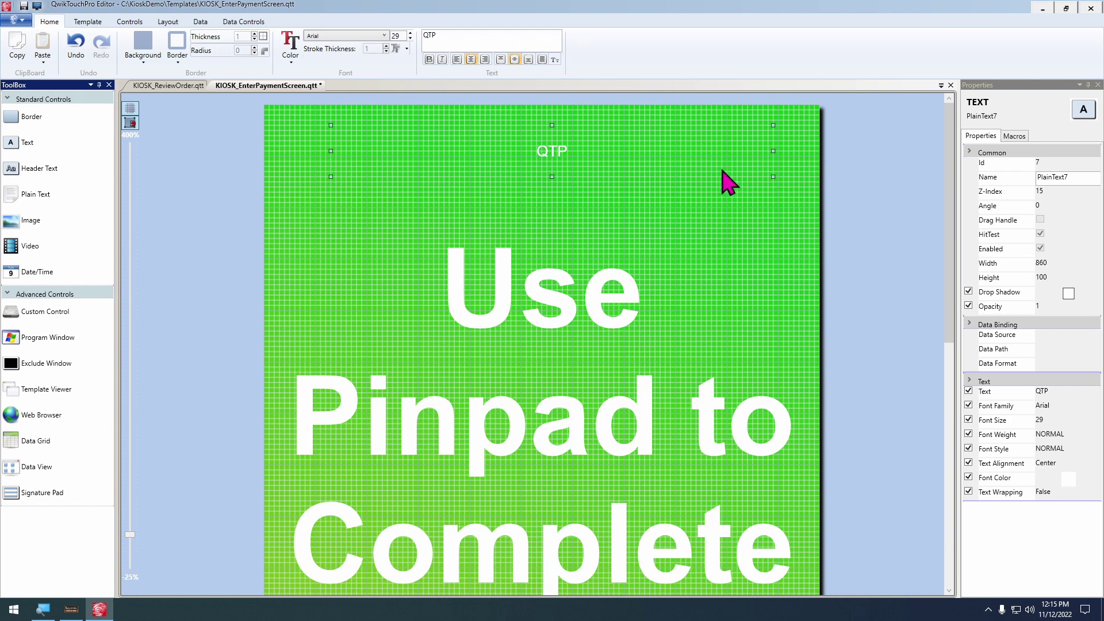
key("Left")
key("Left")
key("Left")
key("Left")
key("Left")
key("Left")
key("Left")
key("Left")
key("Left")
key("Left")
key("shift+Right")
key("shift+Right")
key("shift+Right")
key("shift+Right")
key("shift+Right")
key("shift+Right")
key("shift+Right")
key("shift+Right")
key("shift+Right")
key("shift+Right")
key("shift+Right")
key("shift+Right")
key("shift+Right")
key("shift+Right")
key("shift+Right")
key("shift+Right")
key("shift+Right")
key("shift+Right")
key("shift+Right")
key("shift+Right")
Bind the label to the CheckPoint field of the KeystrokeDataPort.qtpds data source
left_click(203, 21)
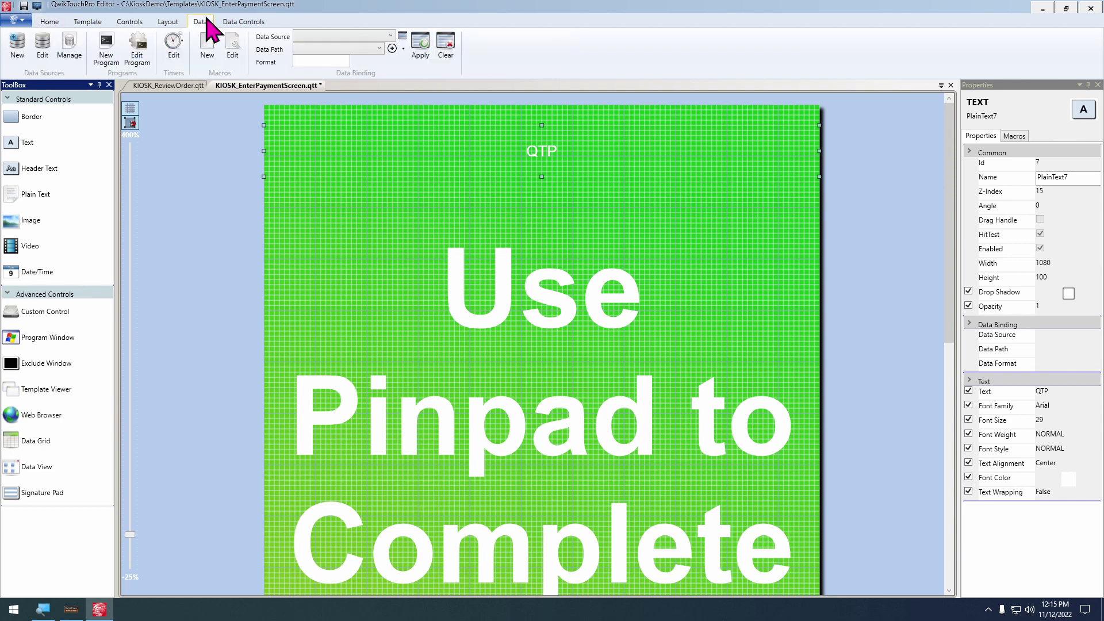
left_click(401, 36)
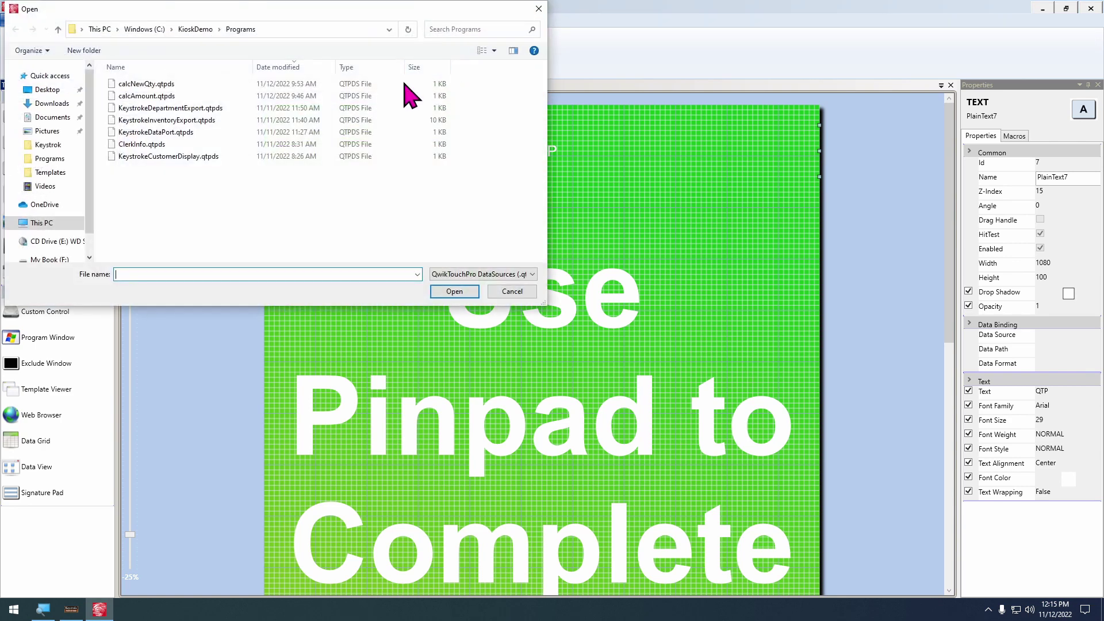
double_click(204, 132)
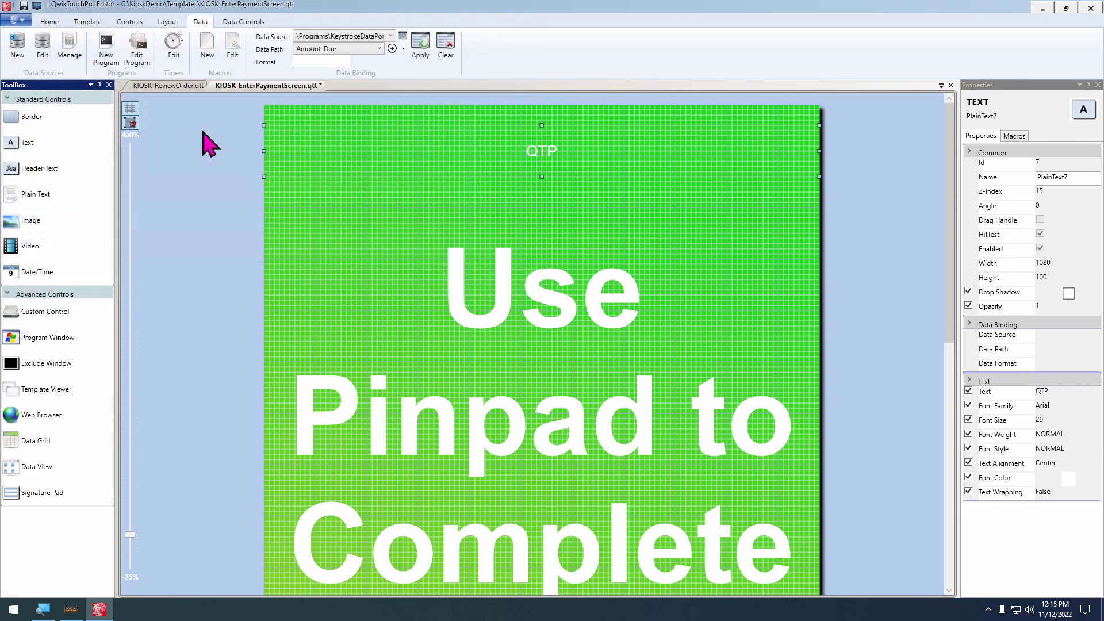
left_click(352, 50)
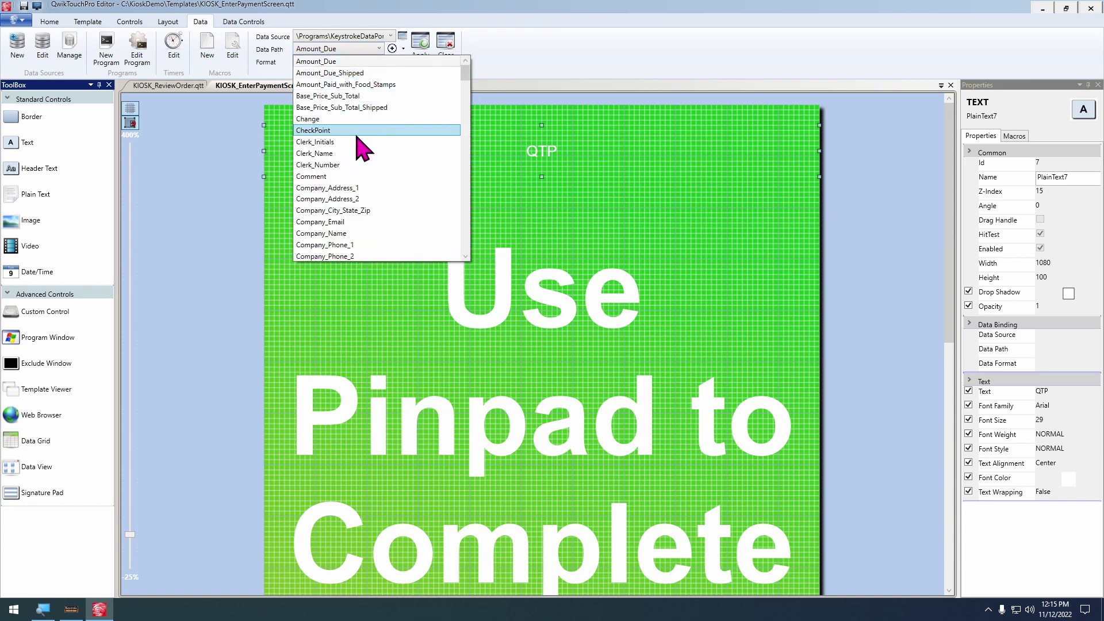
left_click(339, 130)
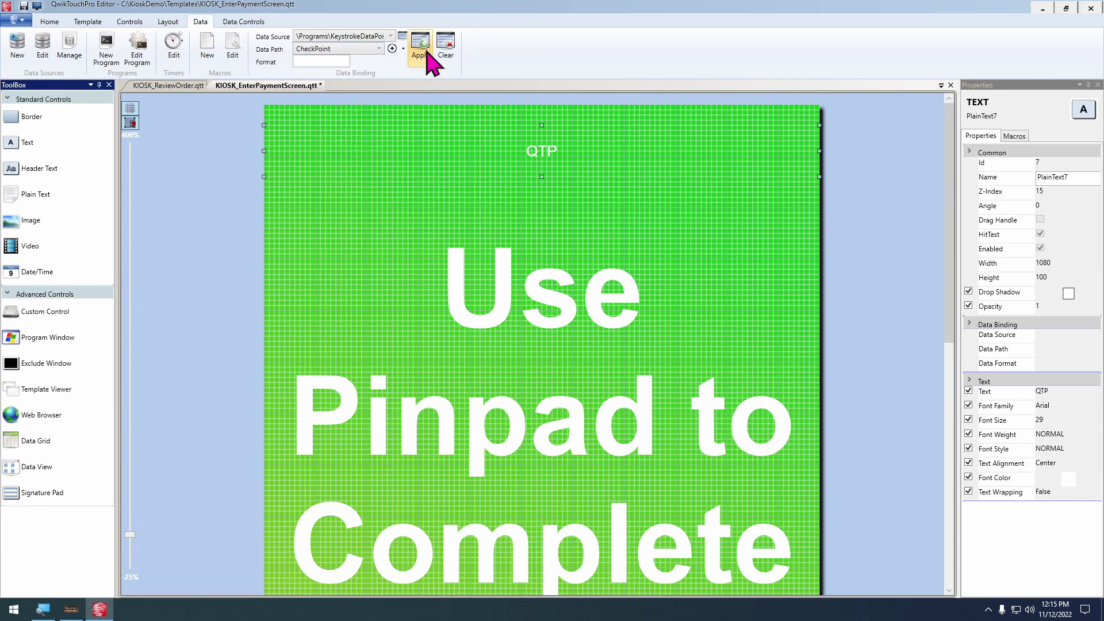
left_click(420, 65)
Set the [CheckPoint] text to font size 46
left_click(50, 21)
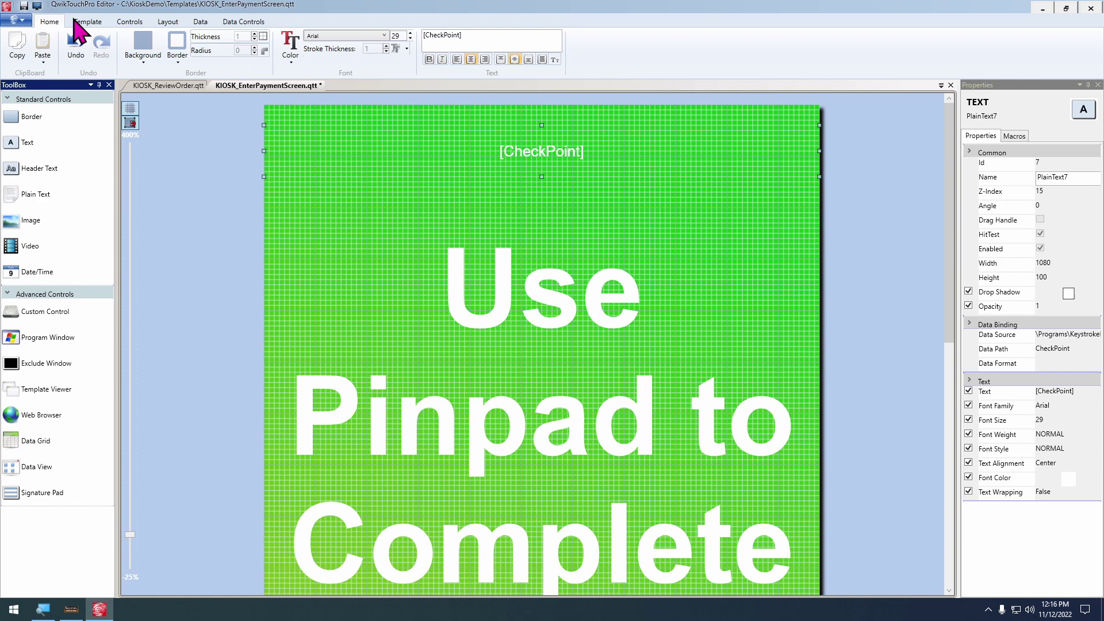
left_click(404, 36)
key("Up")
key("Up")
key("Up")
key("Up")
key("Up")
key("Up")
key("Up")
key("Up")
key("Up")
key("Up")
key("Up")
key("Up")
key("Up")
key("Up")
key("Up")
key("Up")
key("Up")
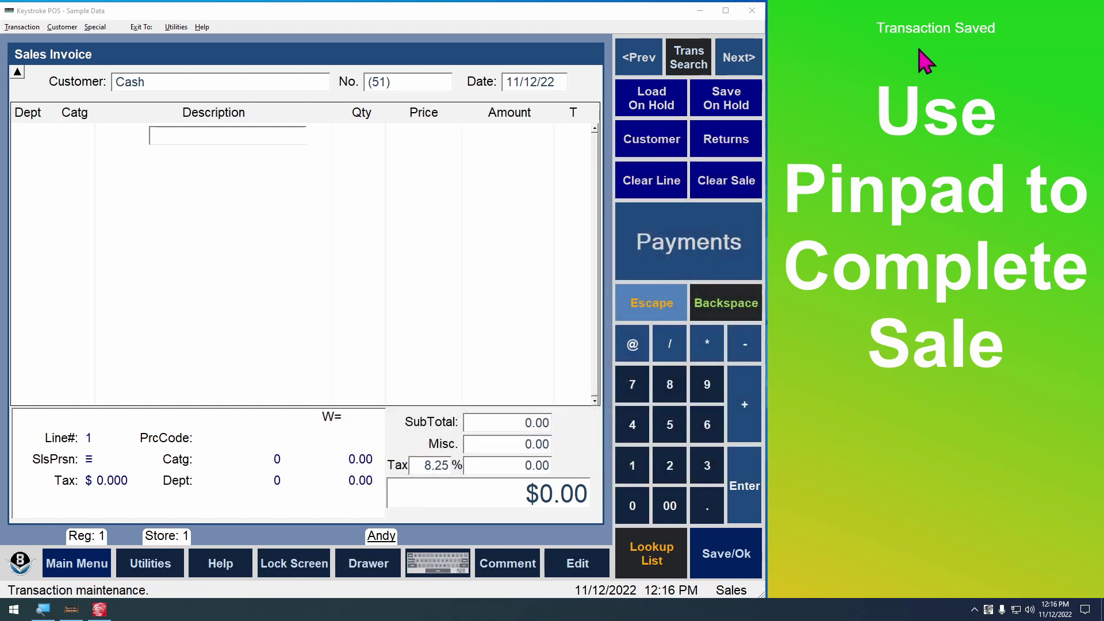
Start invoice 51 for the Cash customer with two Clock - Keystroke Logo items (code 3)
left_click(279, 226)
key("F8")
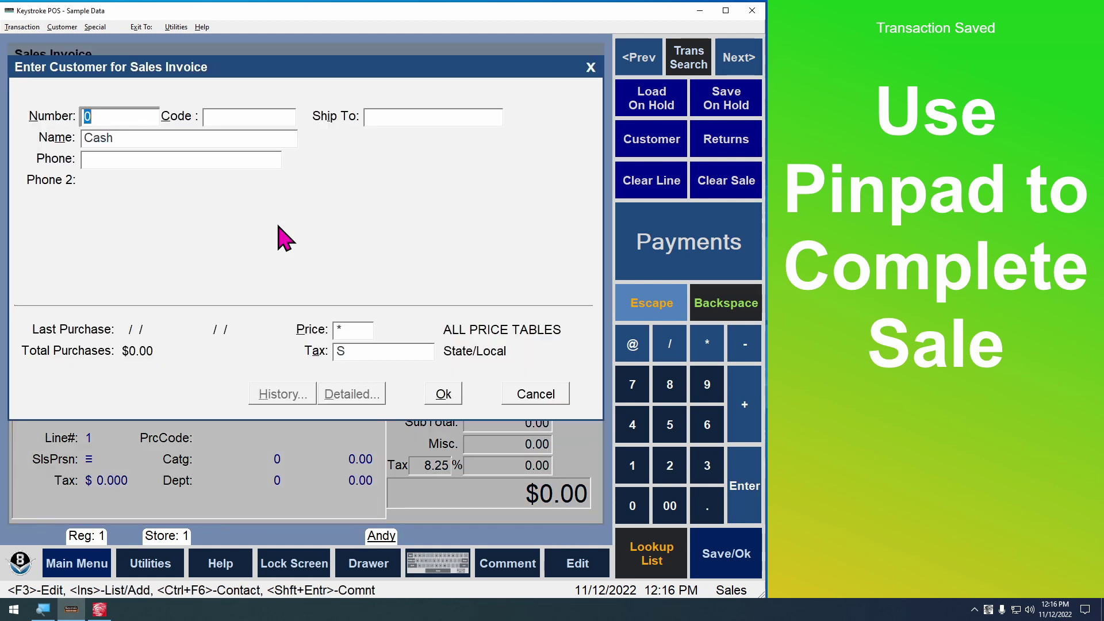
key("Escape")
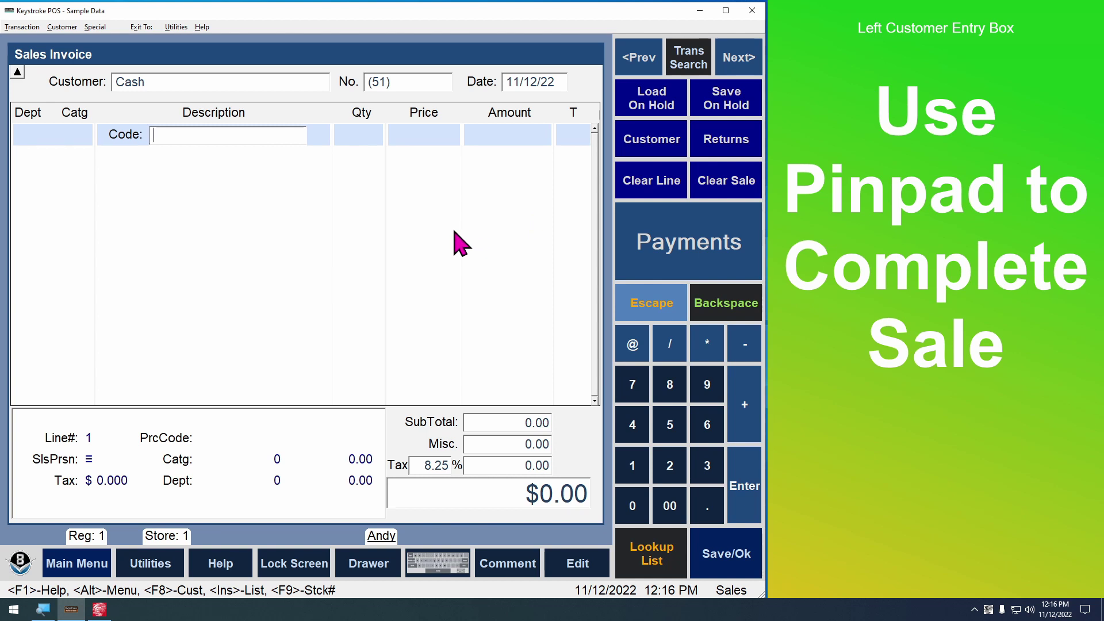
type("3")
key("Return")
key("plus")
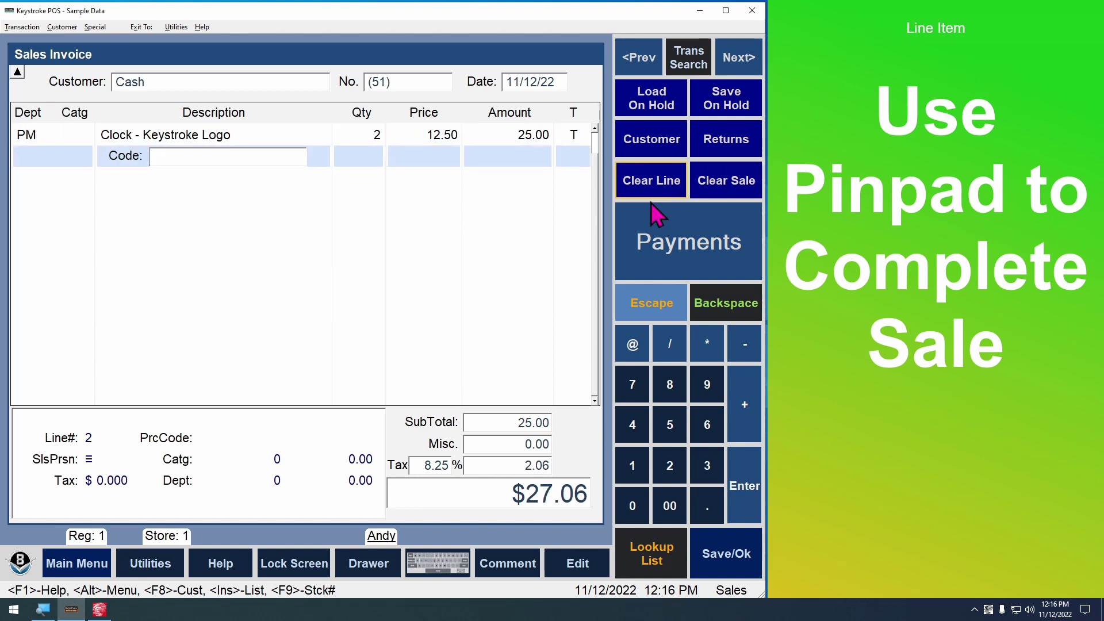
Take the $27.06 cash payment and save invoice 51
left_click(632, 243)
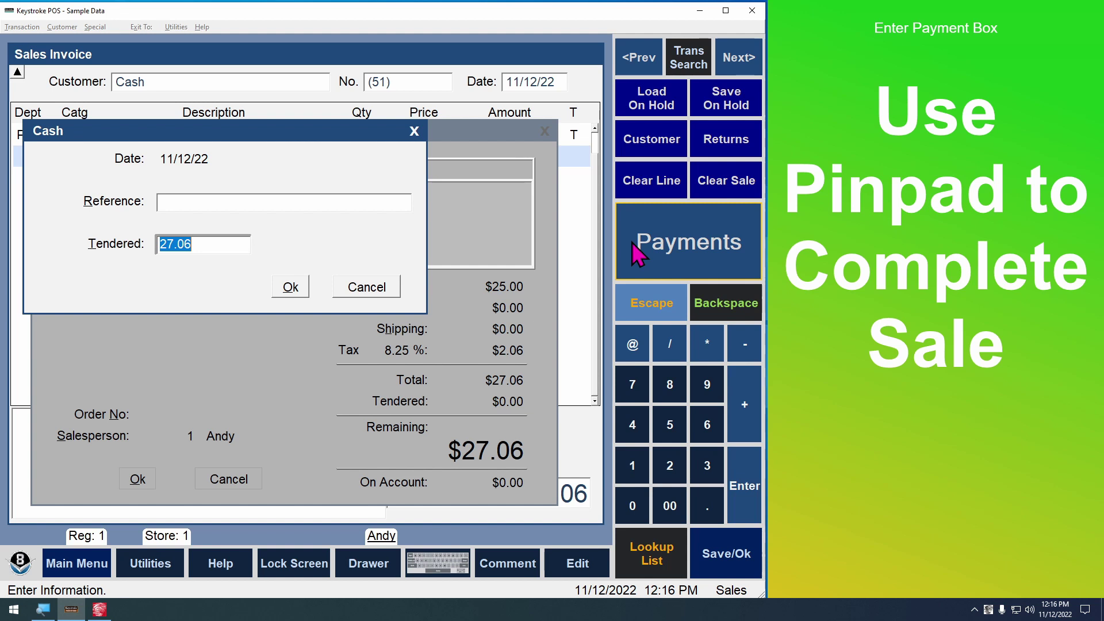
left_click(290, 288)
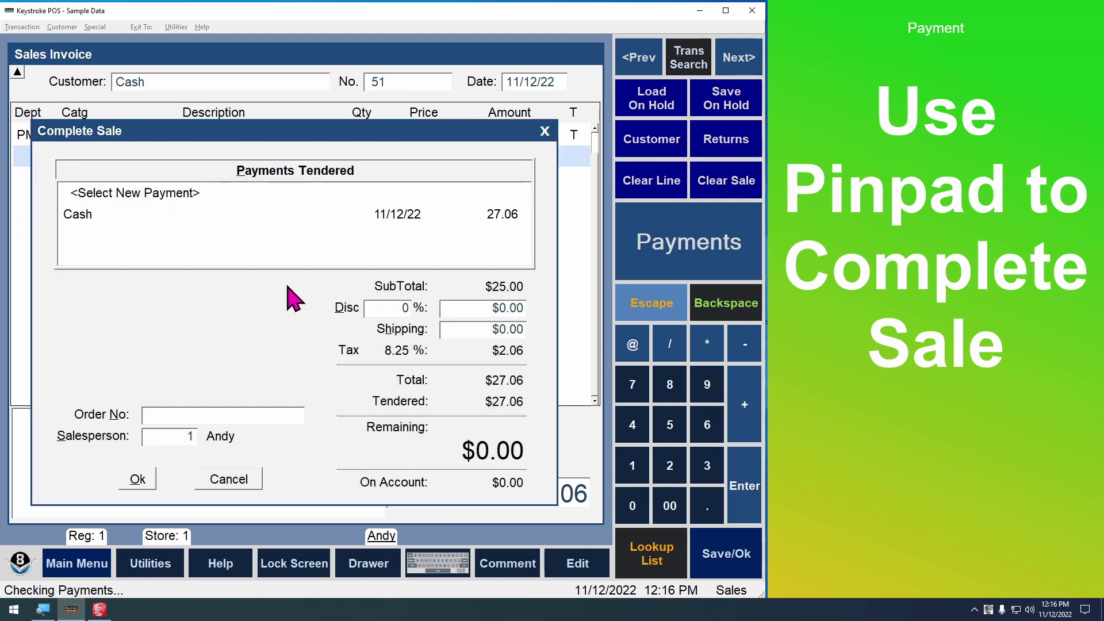
key("Return")
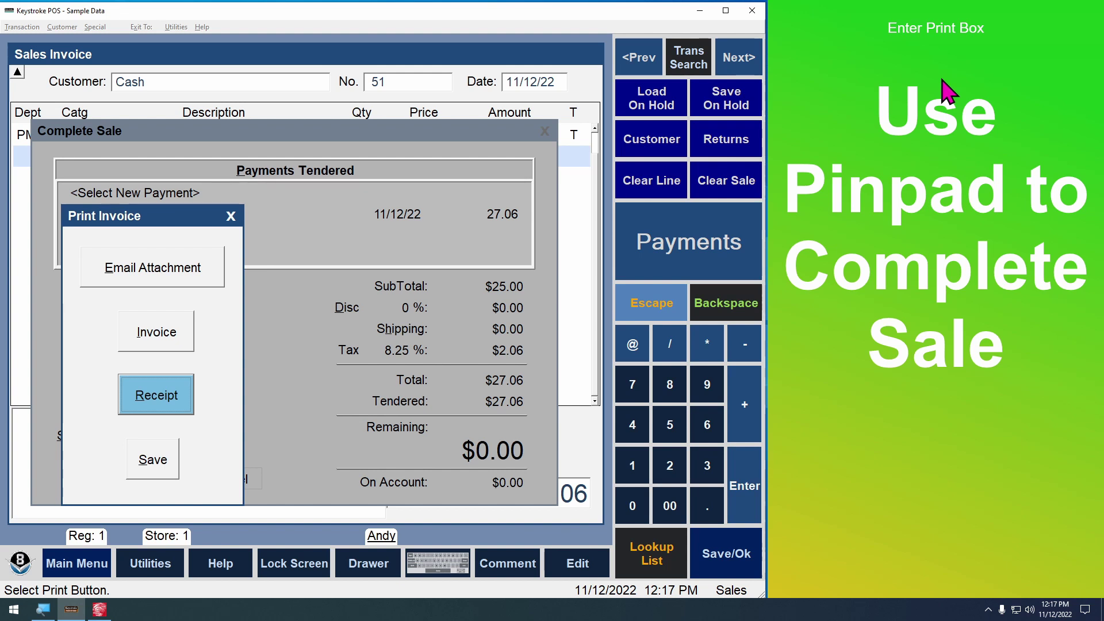
left_click(224, 217)
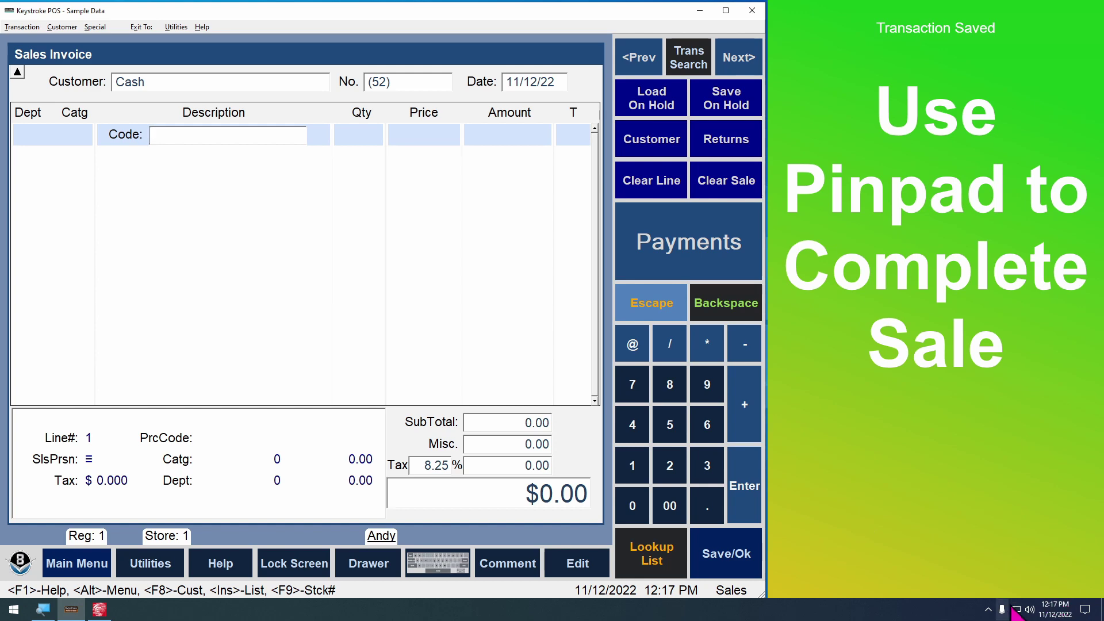
left_click(988, 609)
right_click(965, 587)
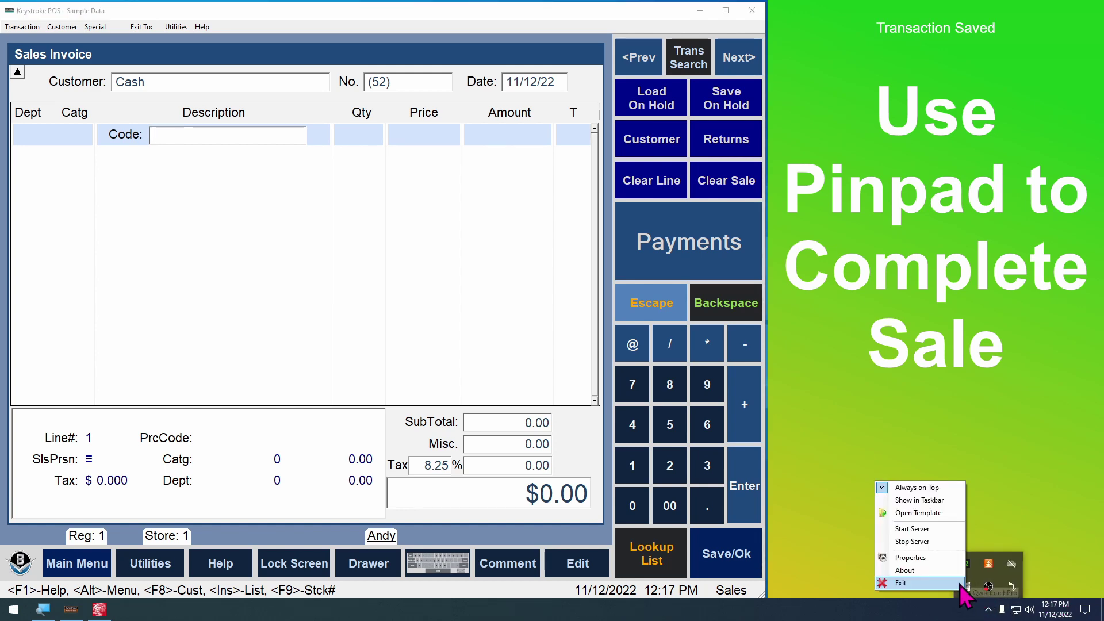
Close the running kiosk and return to KIOSK_EnterPaymentScreen.qtt with the whole pinpad panel visible
left_click(902, 577)
left_click(99, 609)
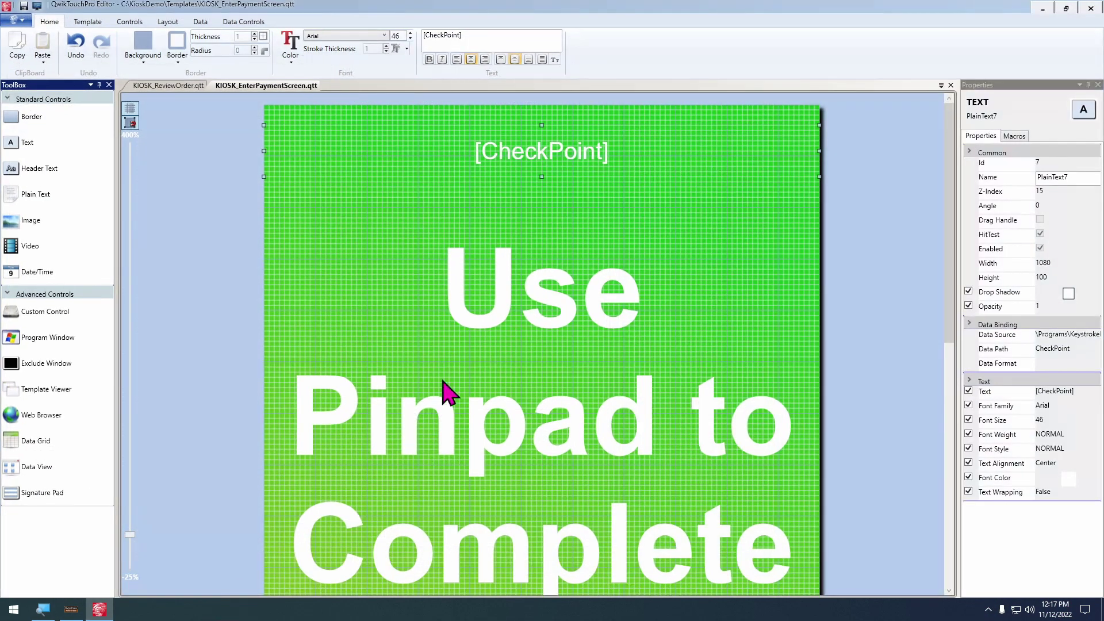
scroll(357, 288, "down", 5)
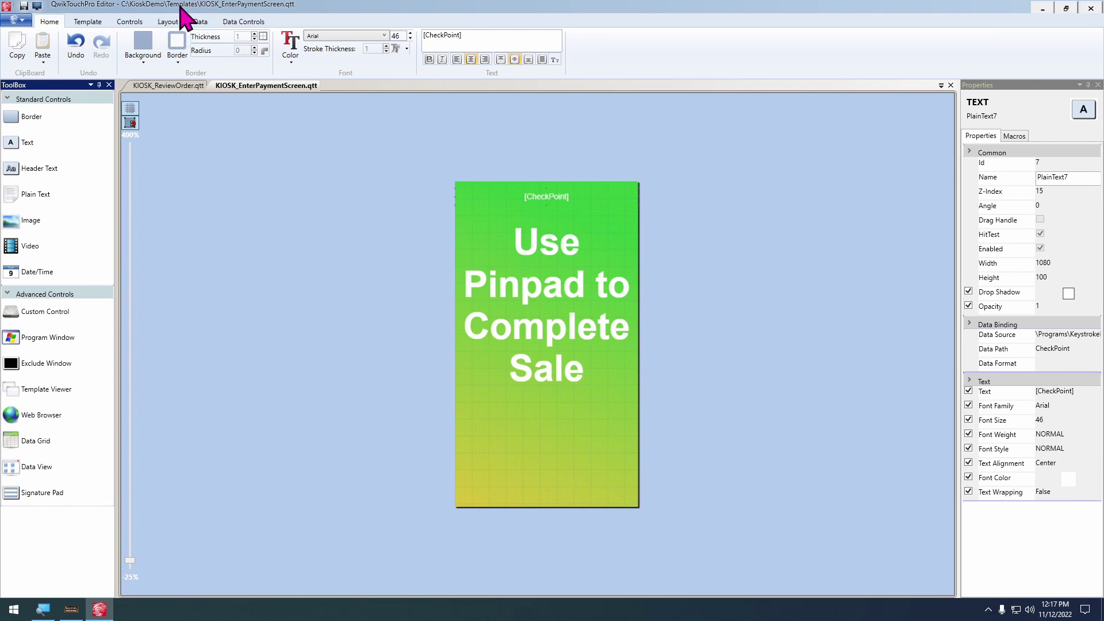
left_click(99, 23)
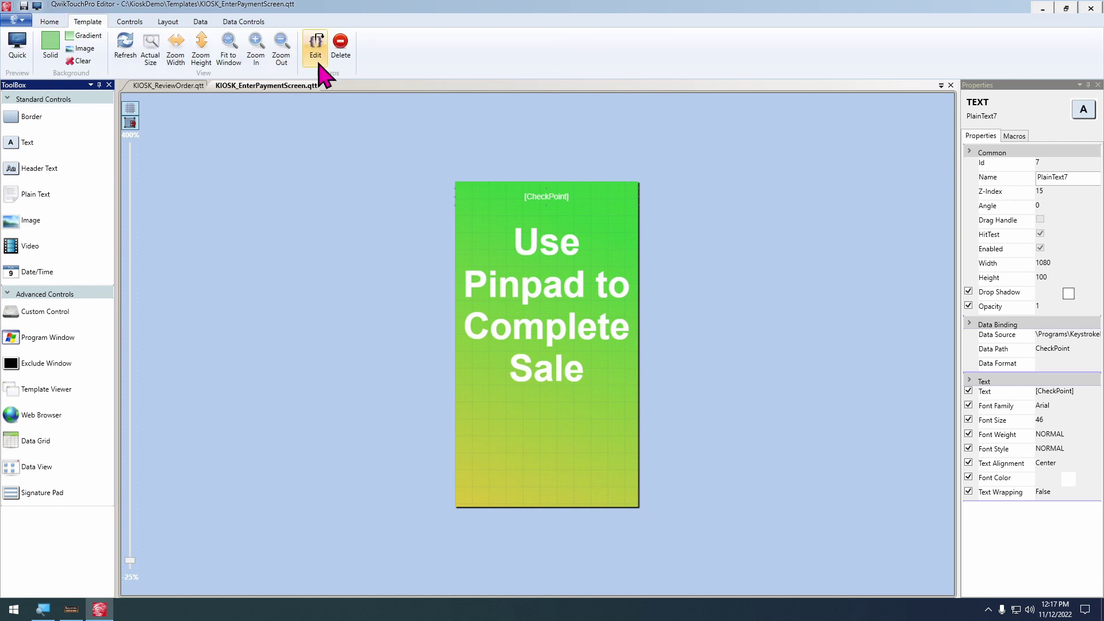
Add a template Load macro that sends Control+VK_1 to the active program
left_click(316, 47)
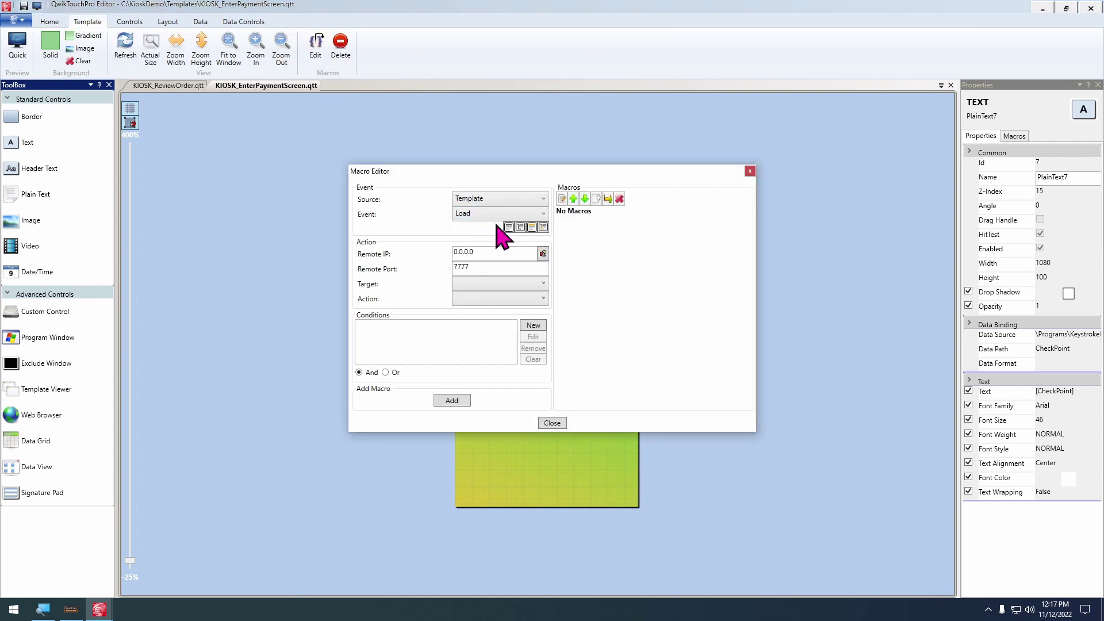
left_click(519, 283)
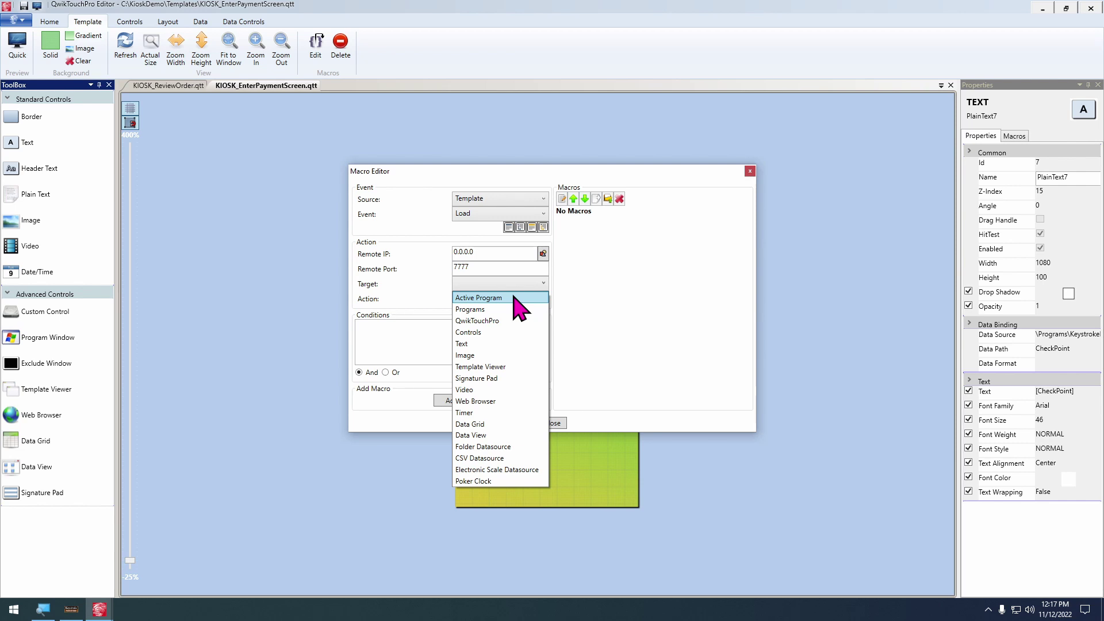
left_click(519, 299)
left_click(506, 298)
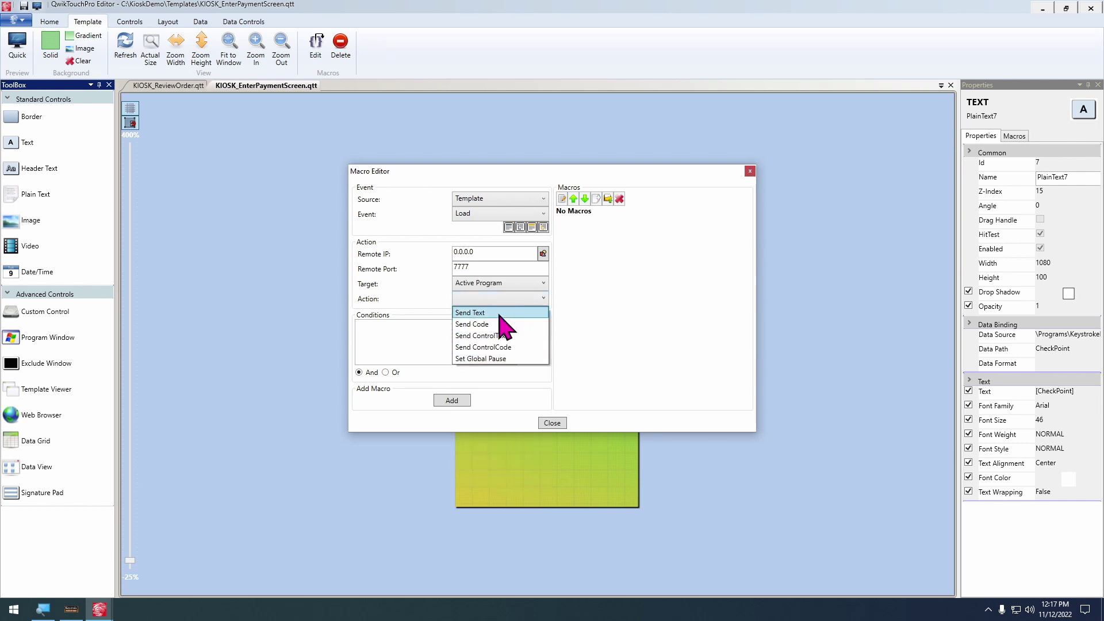
left_click(499, 325)
left_click(414, 337)
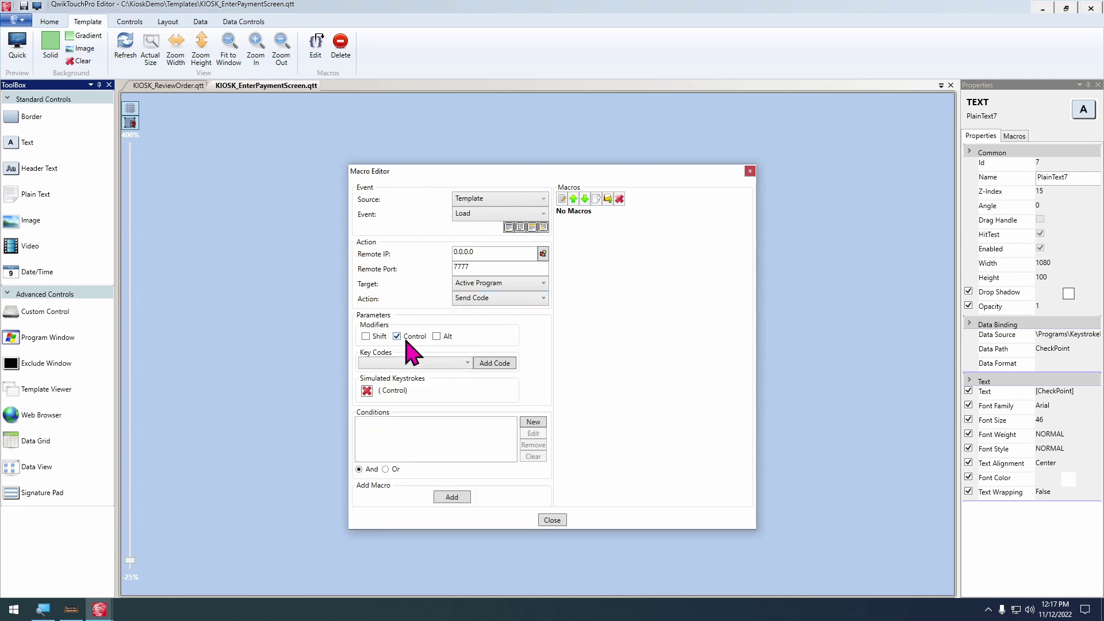
left_click(463, 363)
left_click_drag(468, 384, 472, 430)
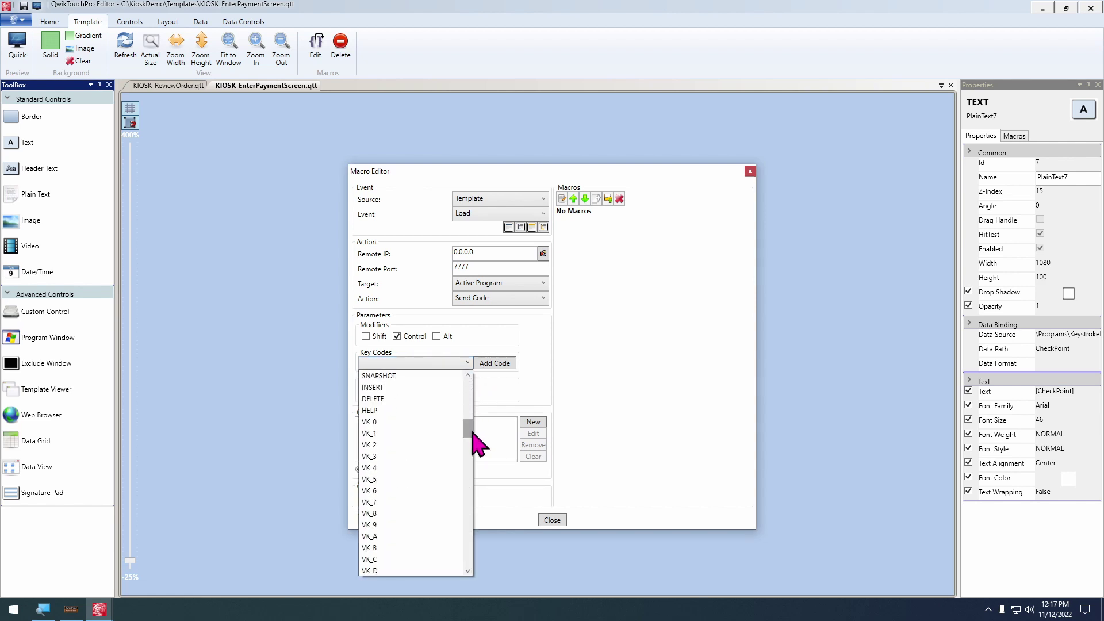
left_click(382, 433)
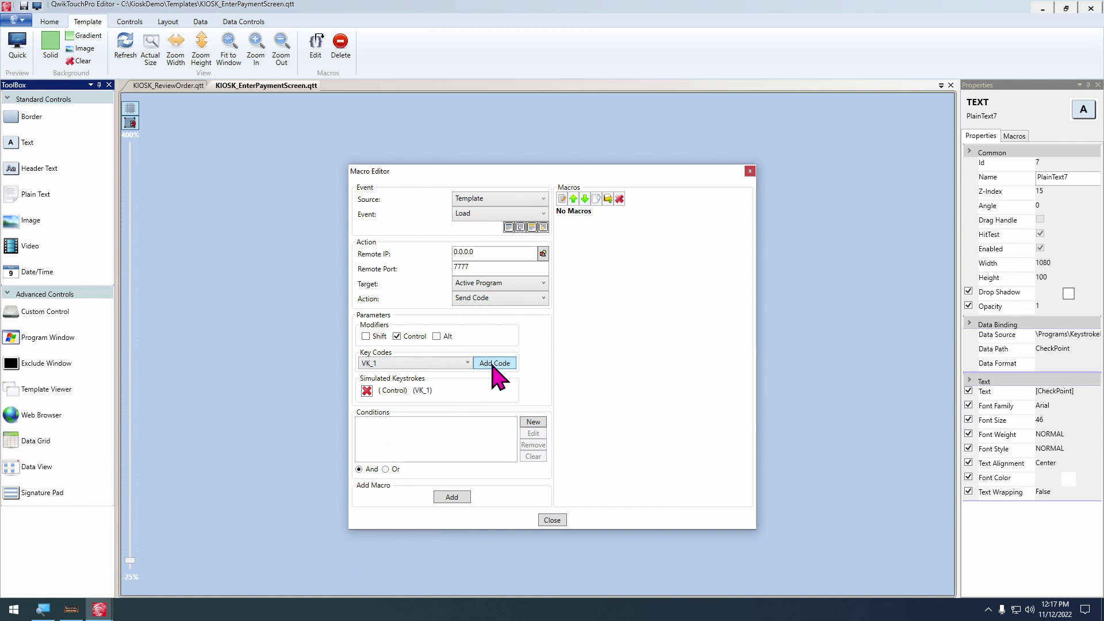
left_click(453, 498)
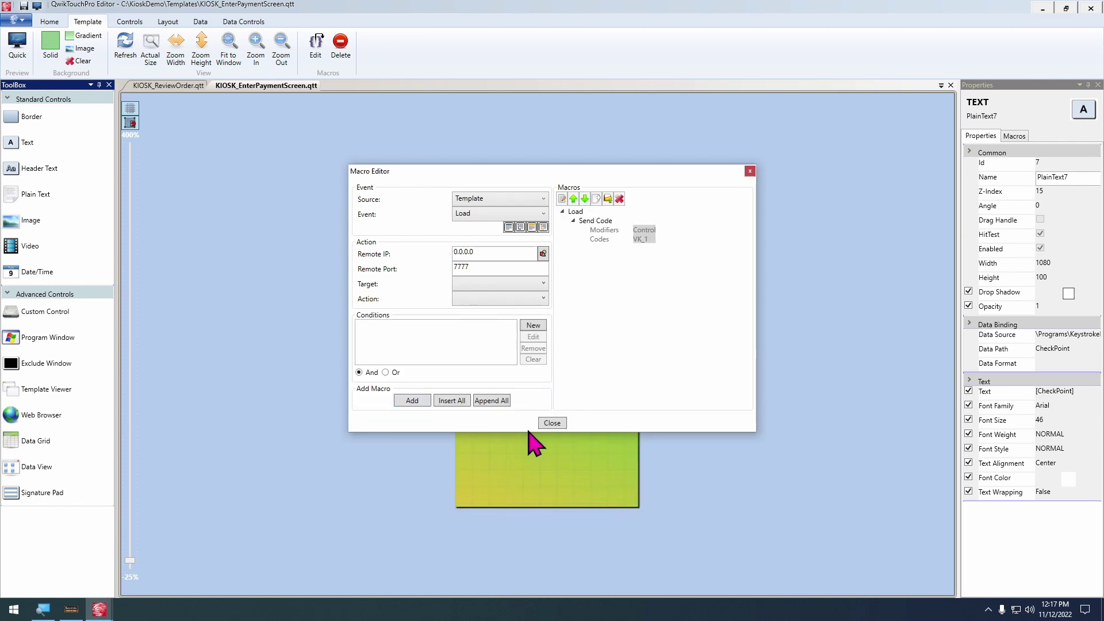
left_click(552, 423)
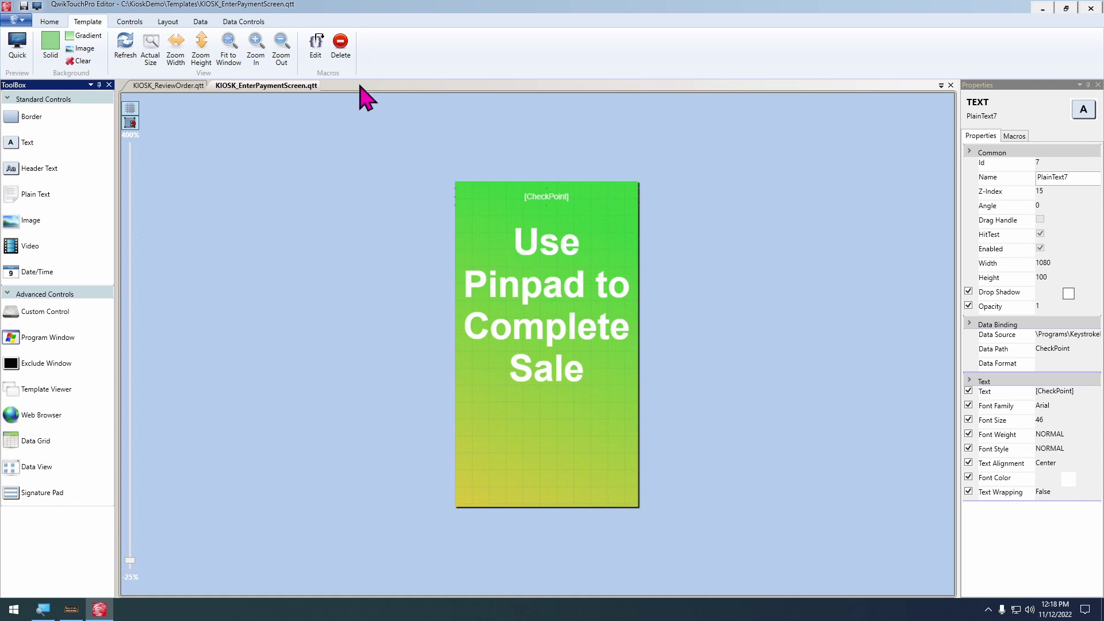
Open the KeystrokeDataPort data source's macros and choose the Enter Print Box event
left_click(200, 21)
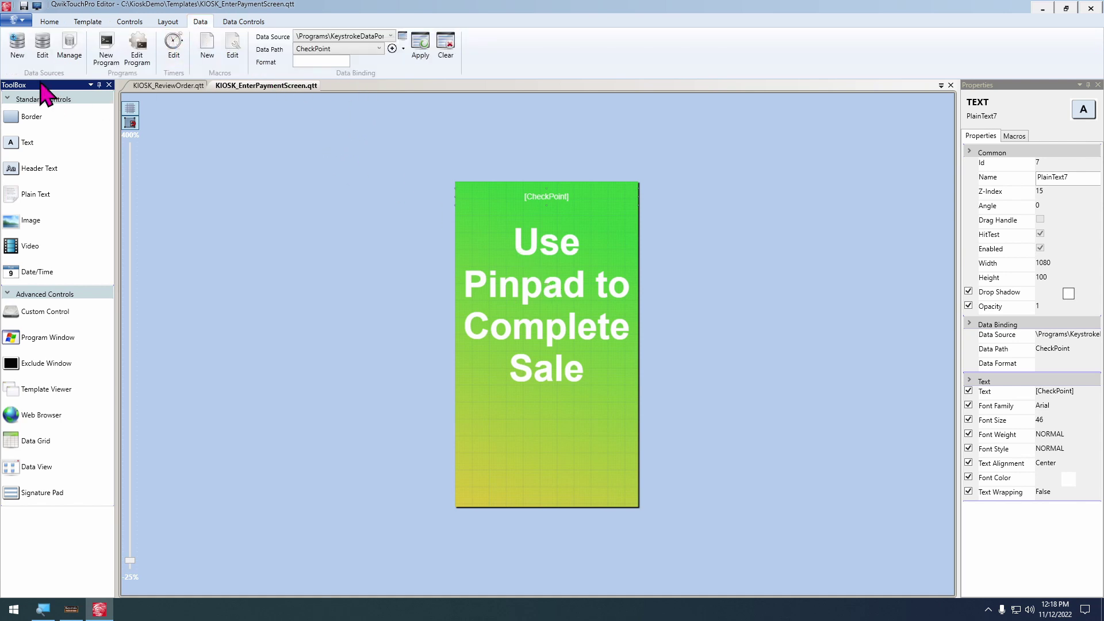
left_click(69, 47)
left_click(167, 121)
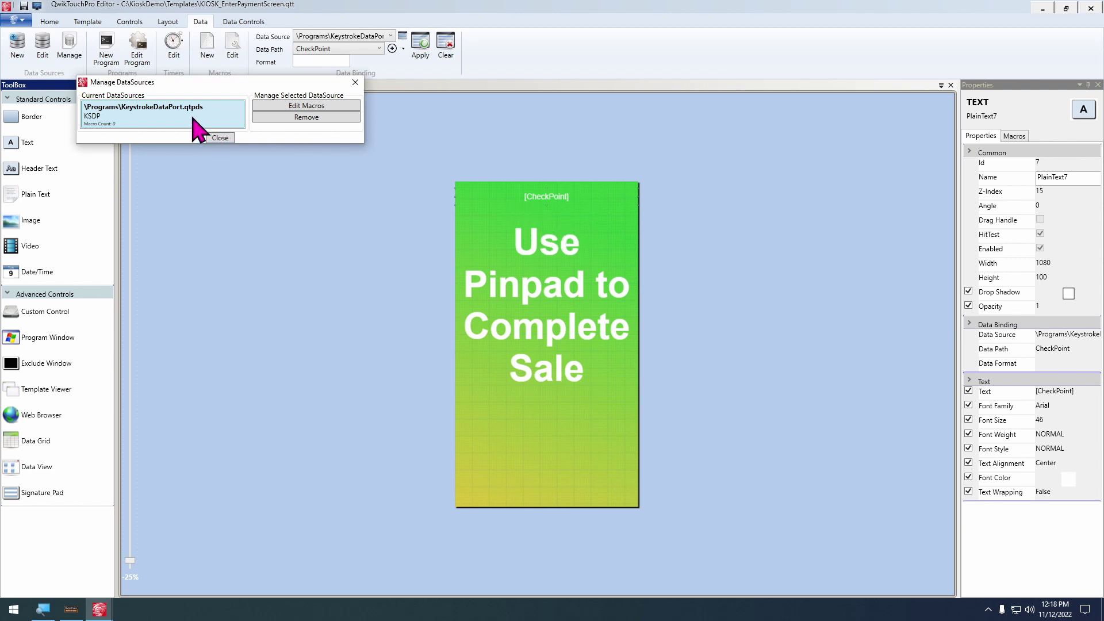
left_click(306, 106)
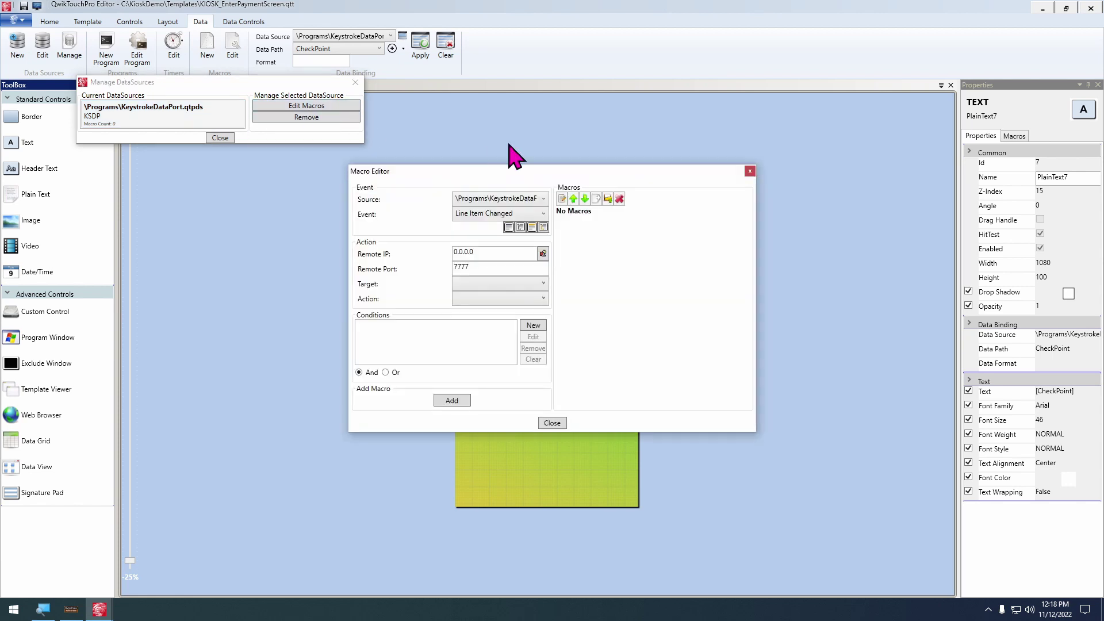
left_click(513, 217)
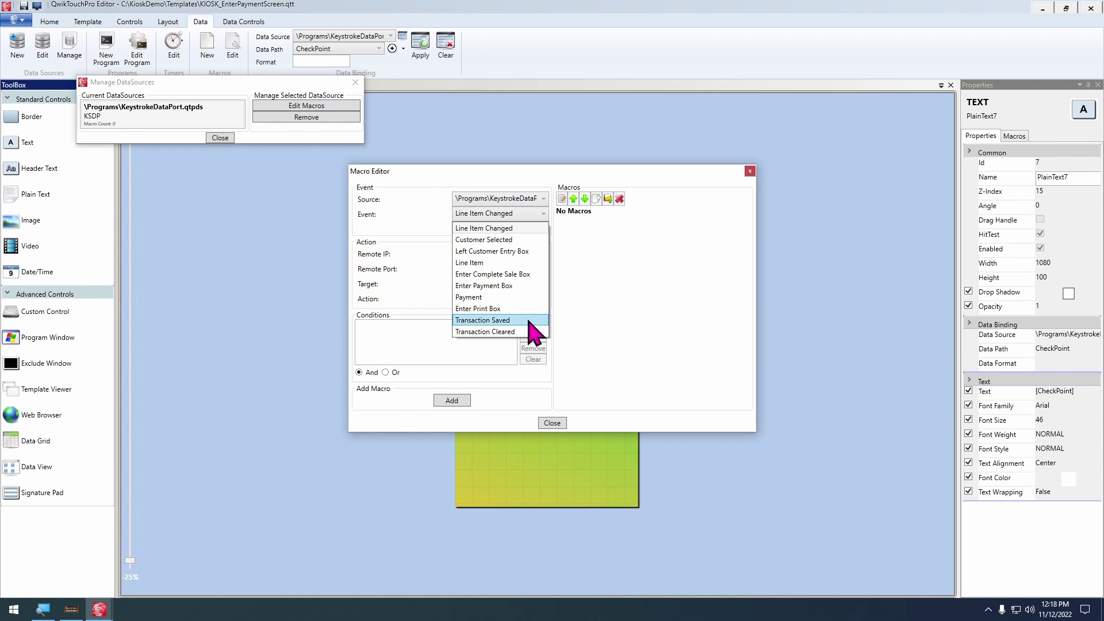
left_click(509, 310)
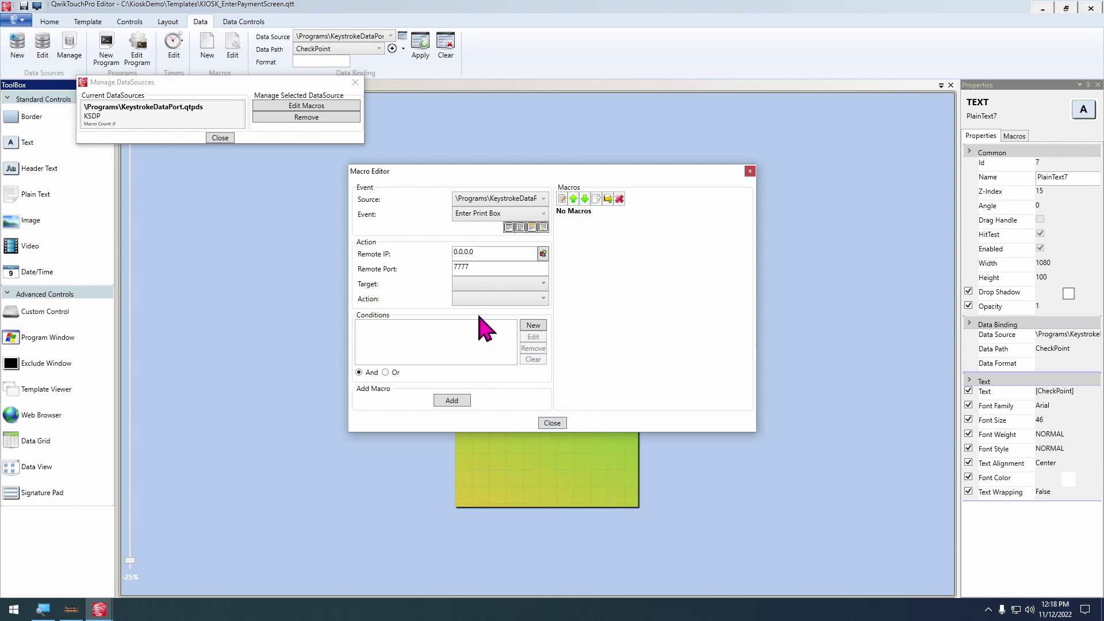
Make Enter Print Box send key code F10 to the active program
left_click(494, 284)
scroll(495, 296, "up", 2)
left_click(492, 293)
left_click(489, 299)
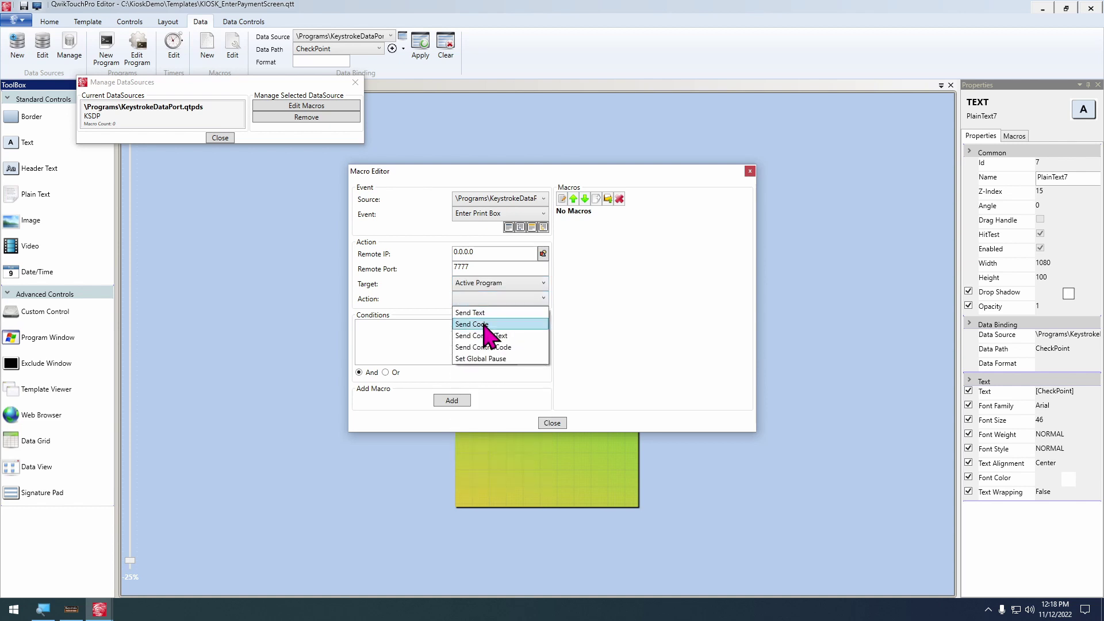
left_click(490, 330)
left_click(435, 364)
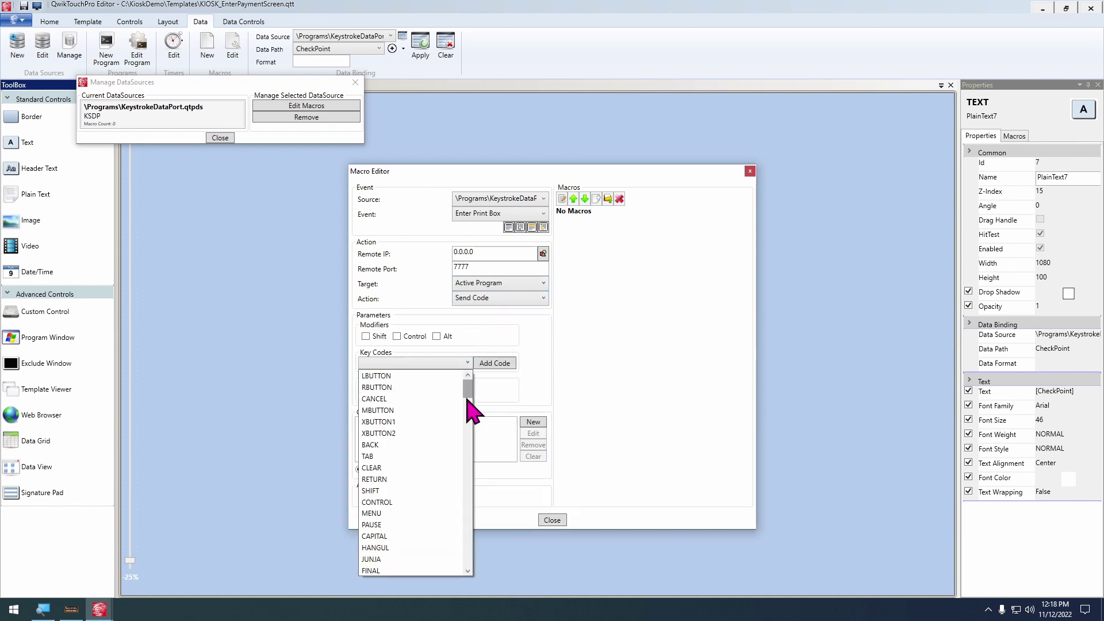
left_click_drag(467, 387, 484, 497)
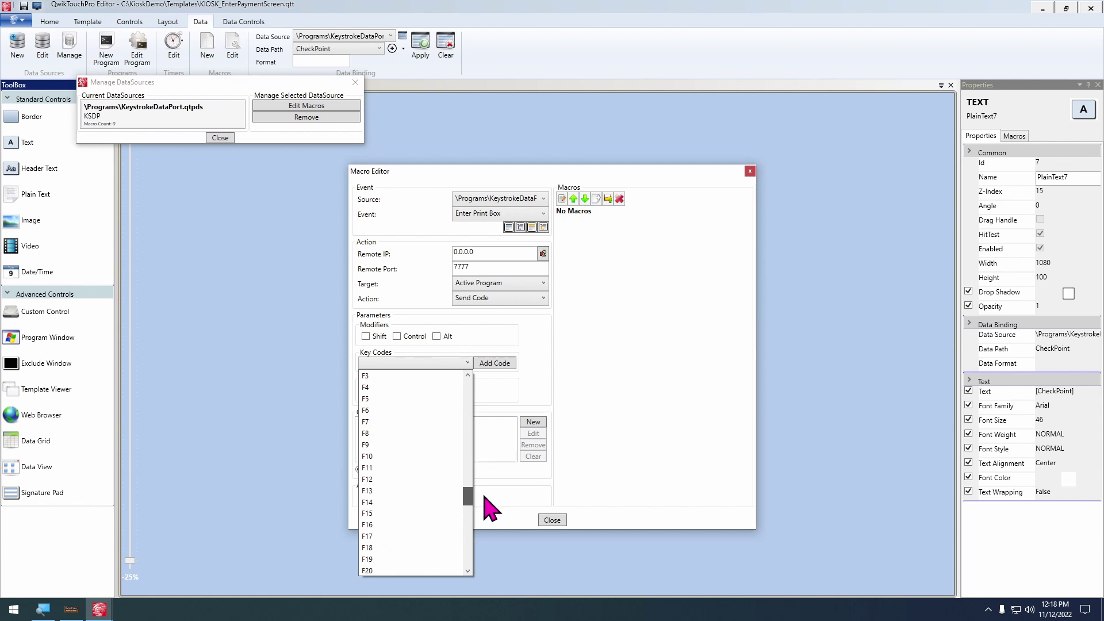
left_click(368, 458)
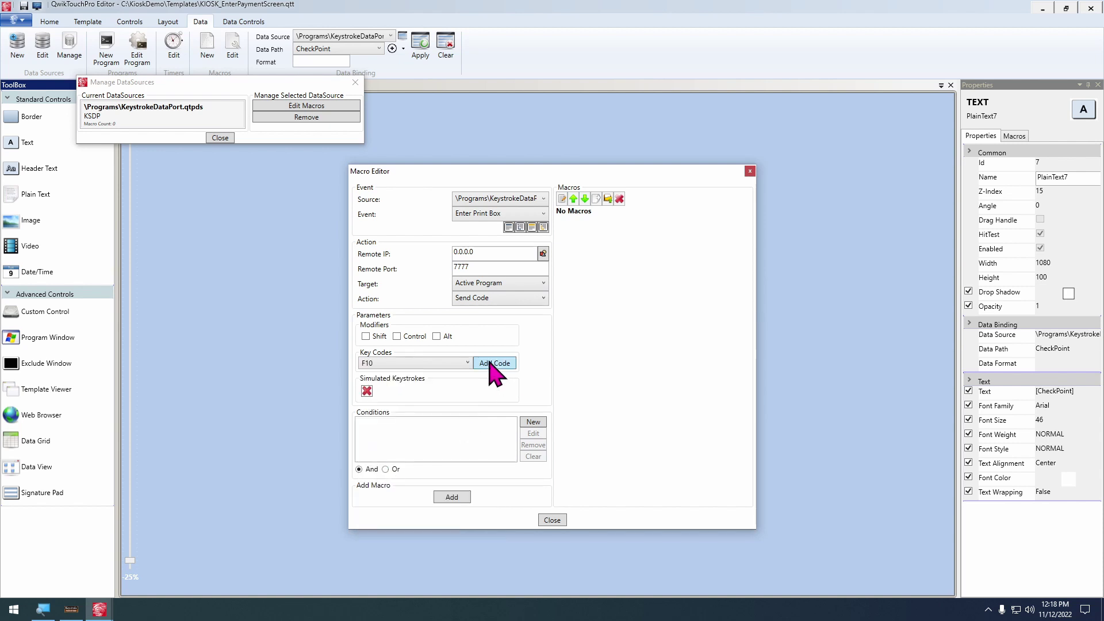
left_click(494, 364)
left_click(452, 498)
left_click(552, 490)
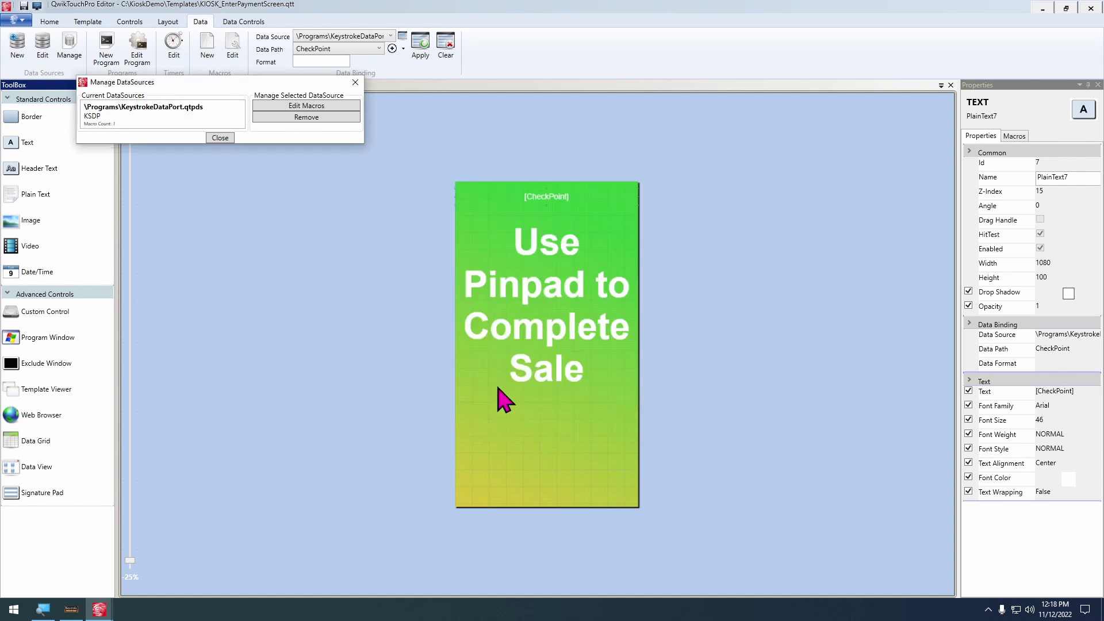
Save the payment screen template and switch to KIOSK_ReviewOrder.qtt
left_click(222, 138)
key("ctrl+s")
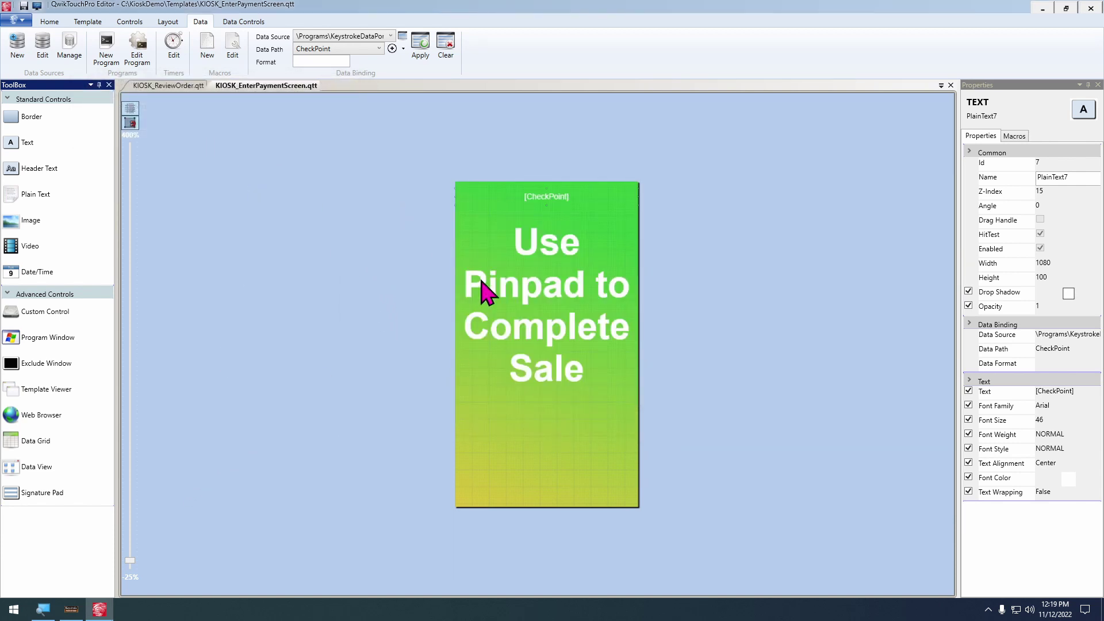
left_click(176, 88)
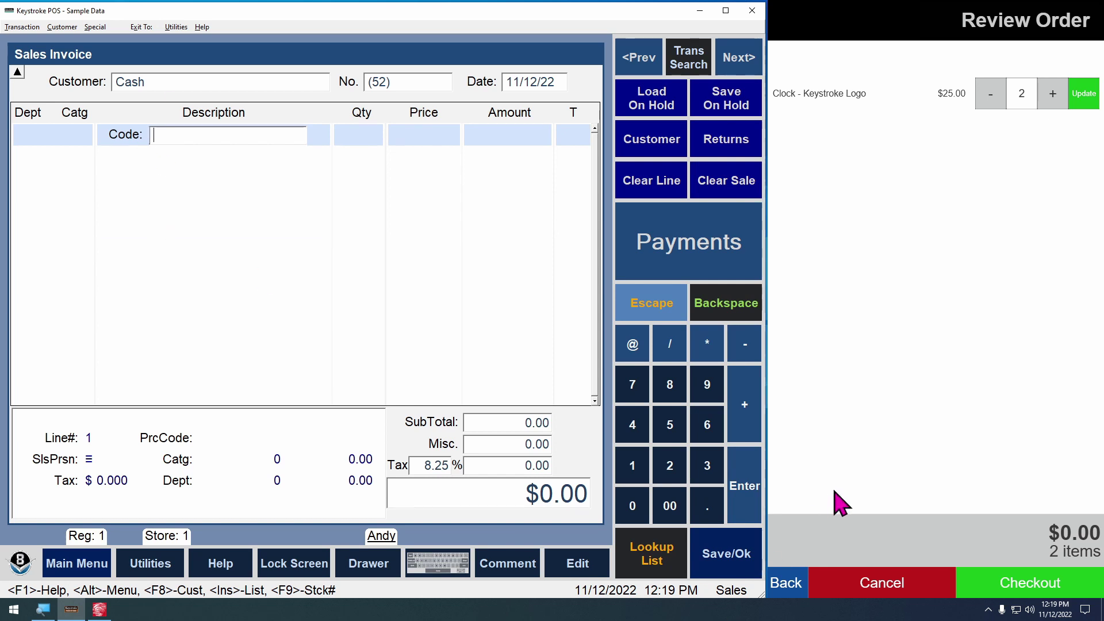
Go back on the kiosk, add three Soft Mousepads, and proceed to checkout review
left_click(788, 595)
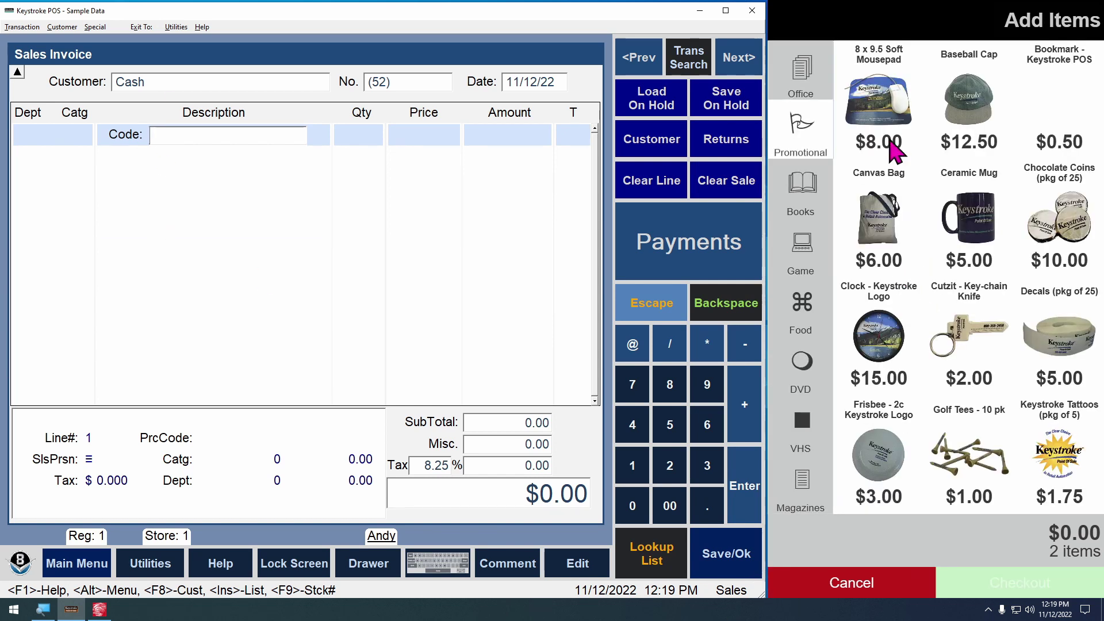
left_click(876, 107)
left_click(913, 151)
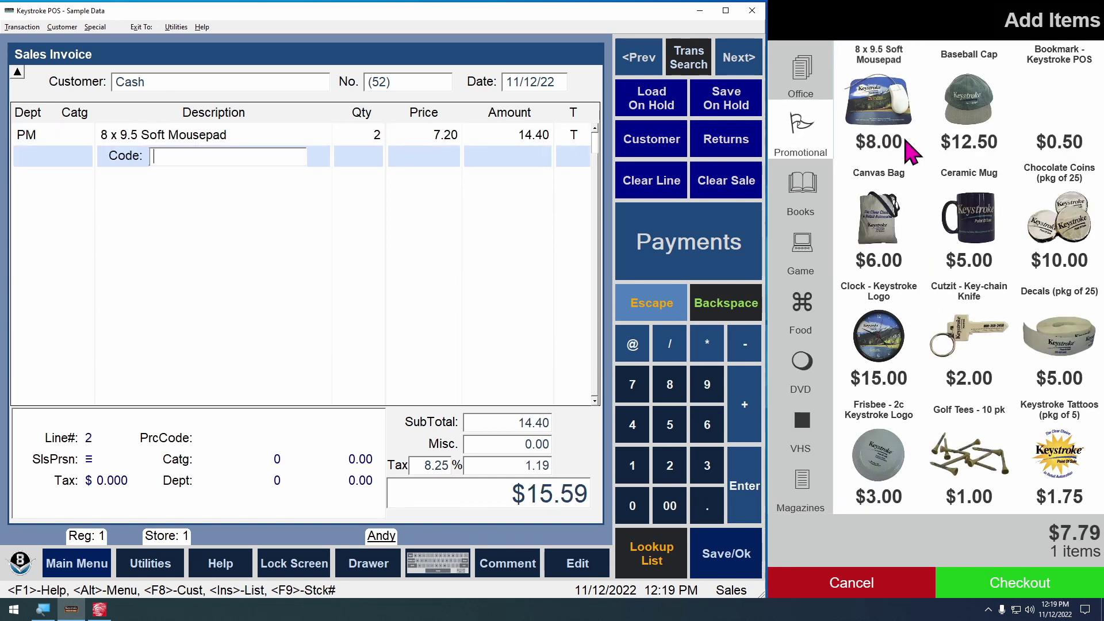
left_click(913, 150)
left_click(1004, 582)
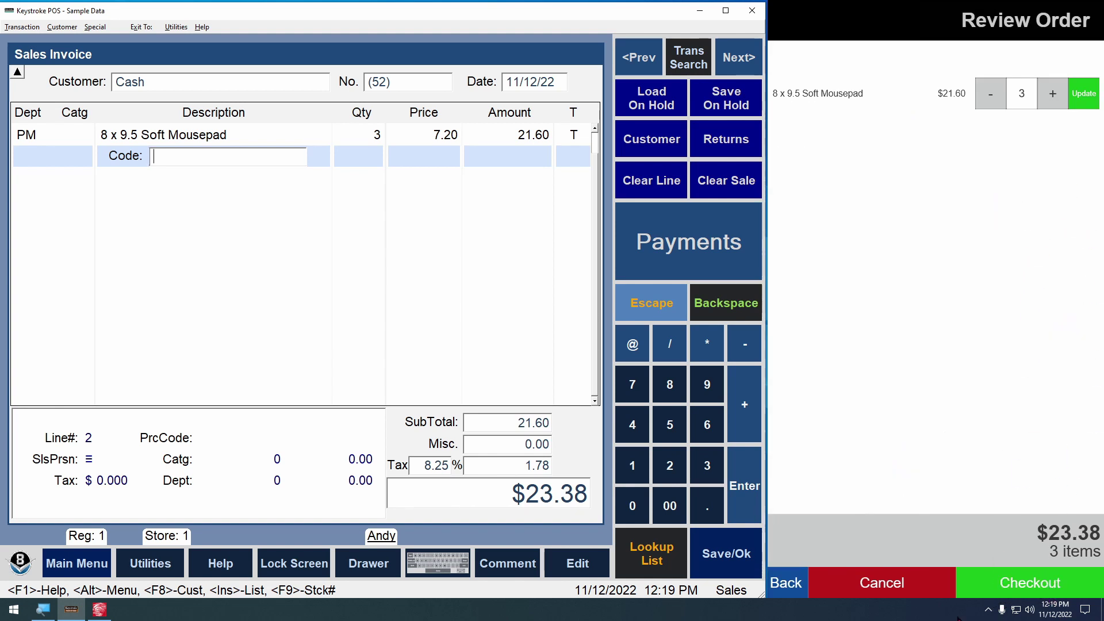
Exit the QwikTouchPro kiosk from the tray and return to the template editor
right_click(987, 617)
left_click(976, 616)
left_click(988, 609)
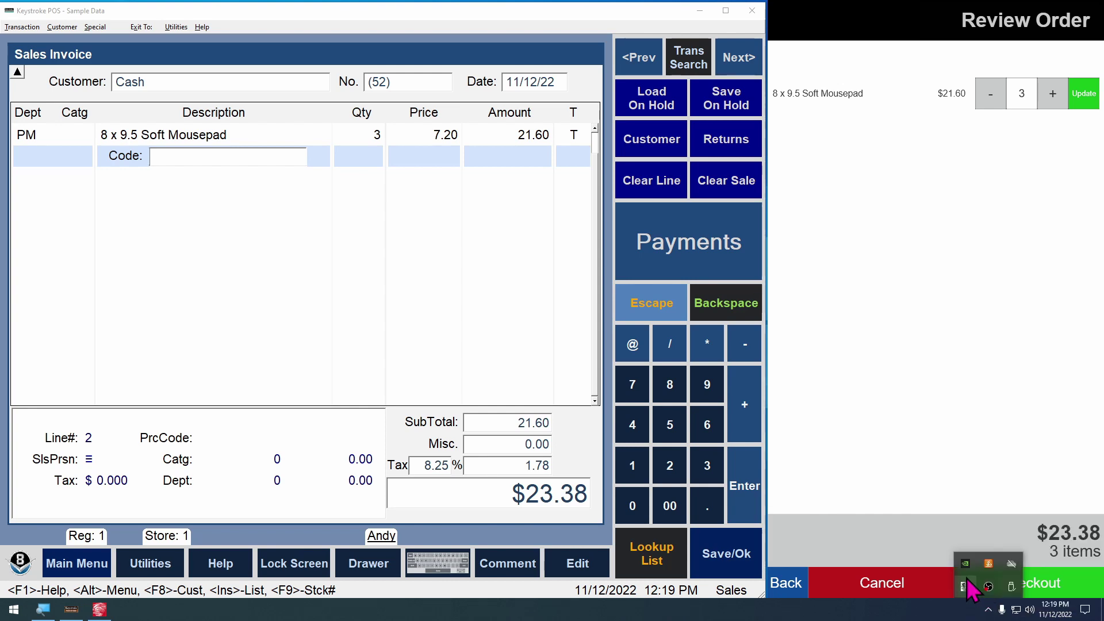
right_click(971, 589)
left_click(886, 570)
left_click(109, 612)
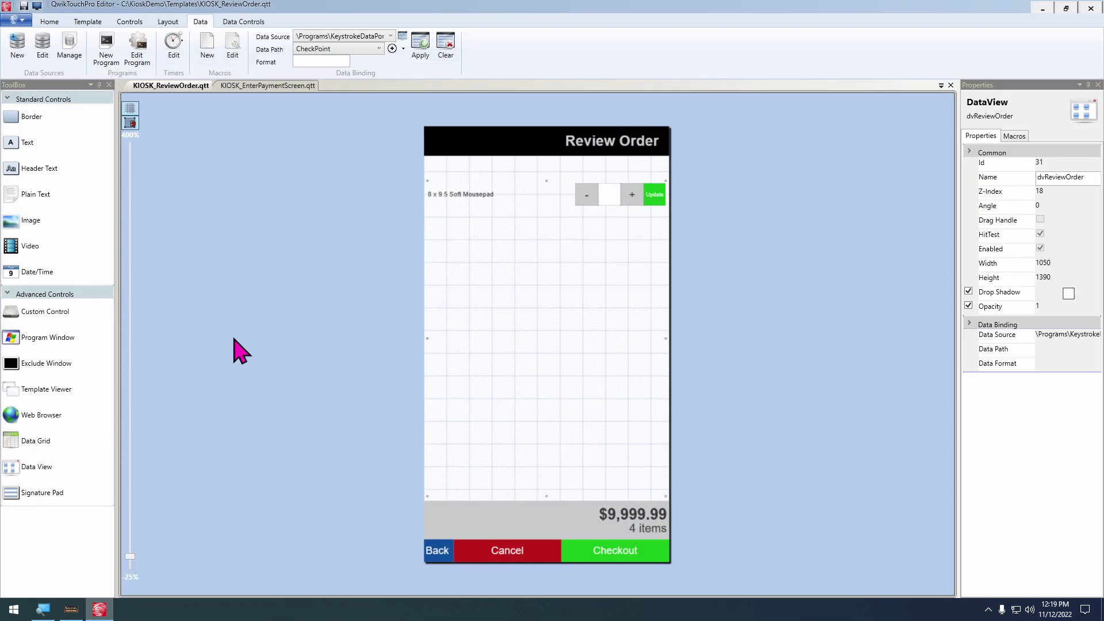
Give btnCheckout a QwikTouchPro Show Template Click macro opening KIOSK_EnterPaymentScreen.qtt
double_click(633, 553)
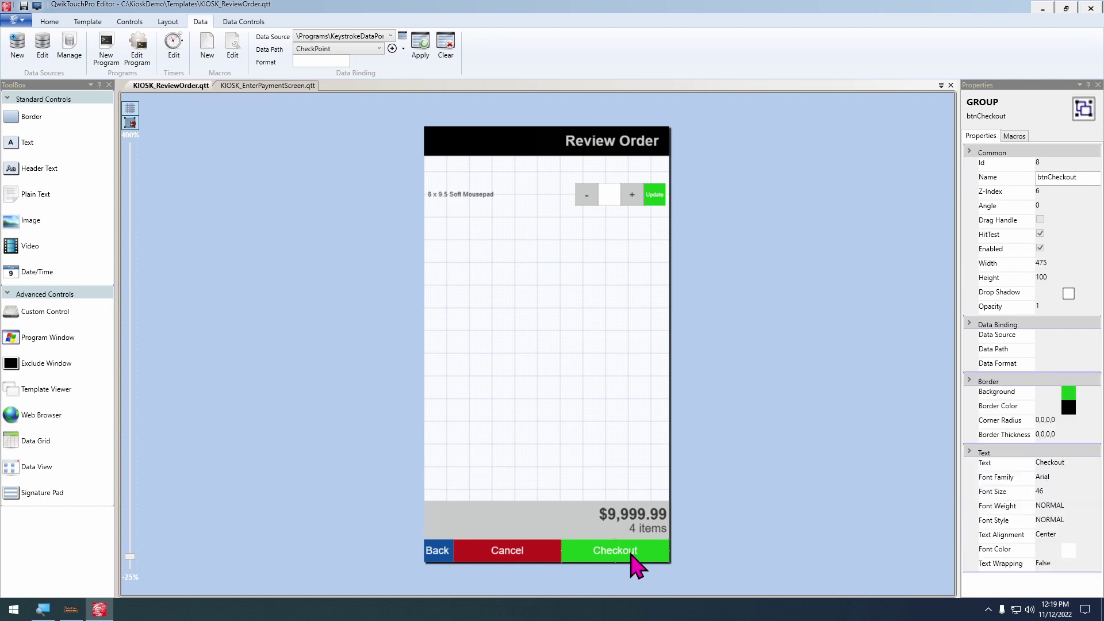
left_click(492, 282)
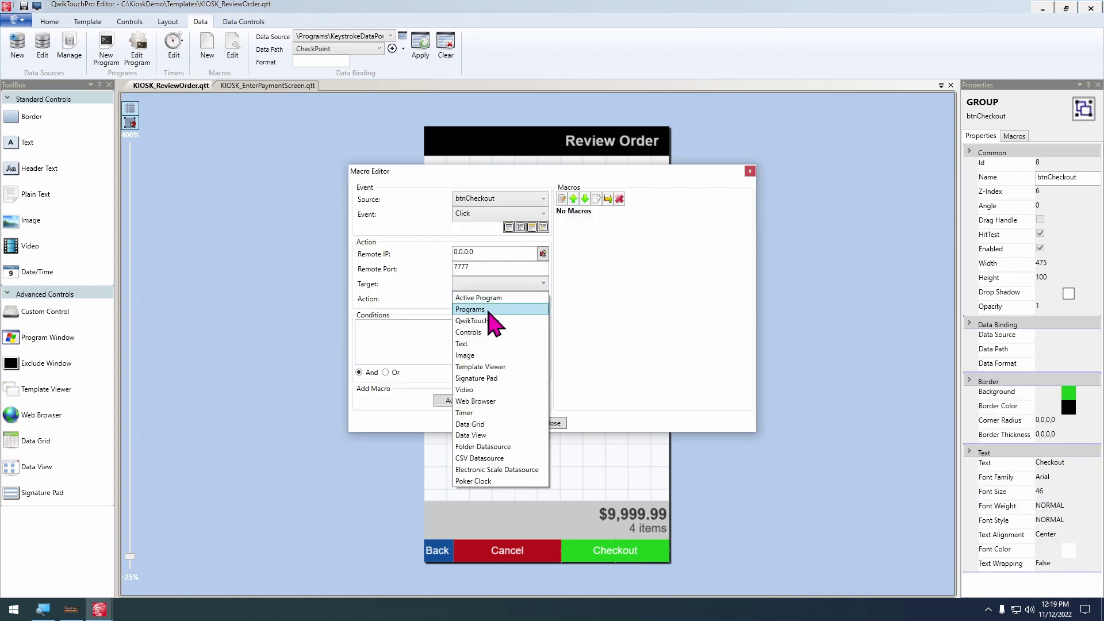
left_click(492, 321)
left_click(493, 299)
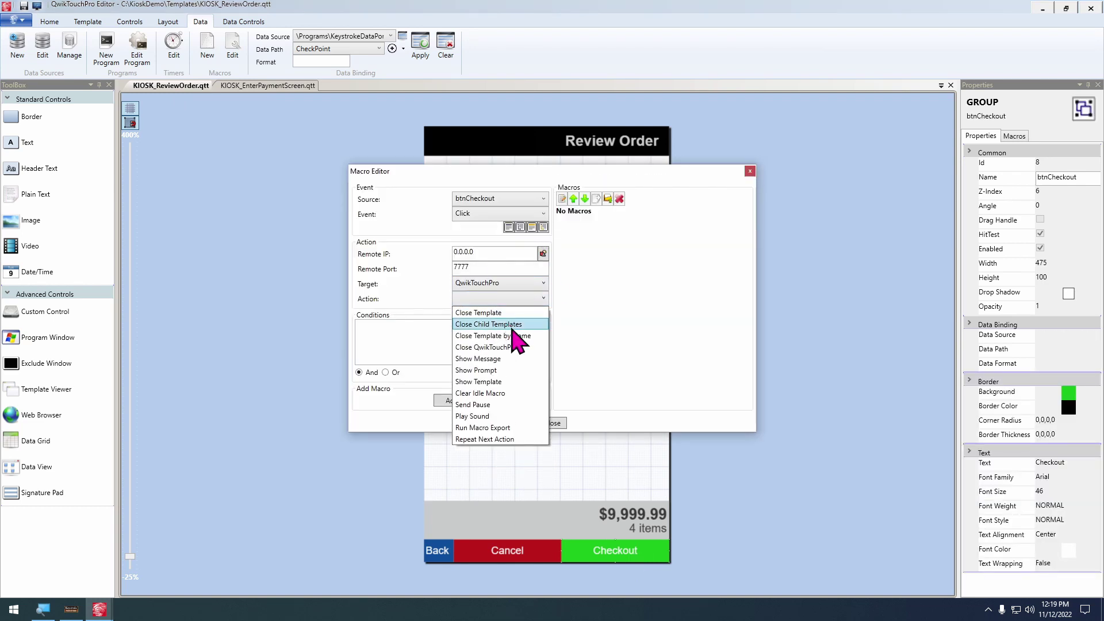
left_click(499, 381)
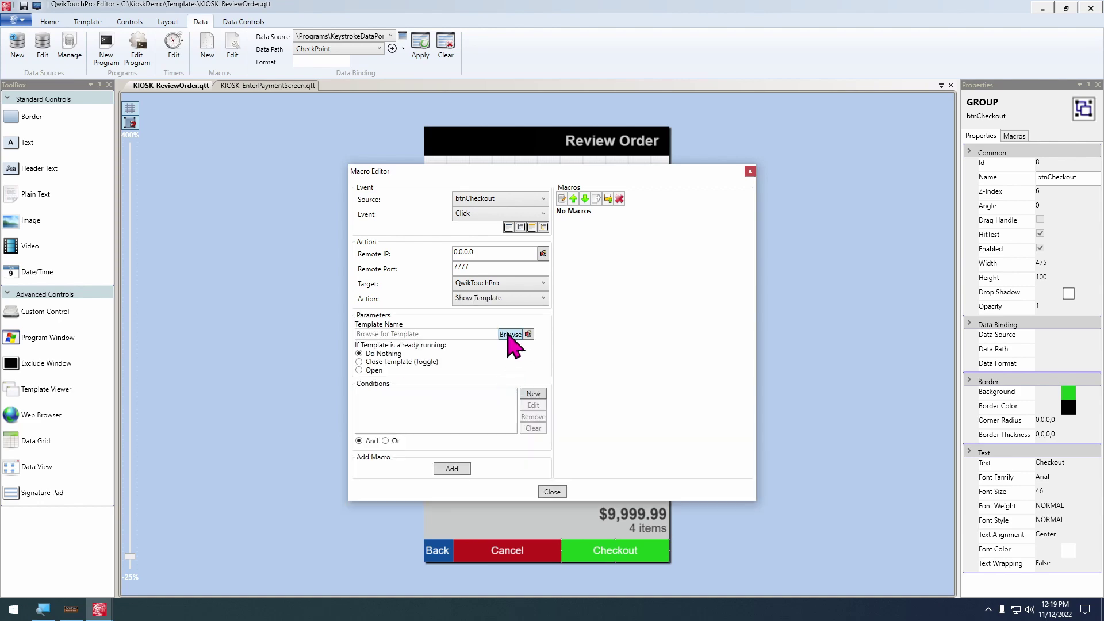
left_click(521, 334)
double_click(535, 264)
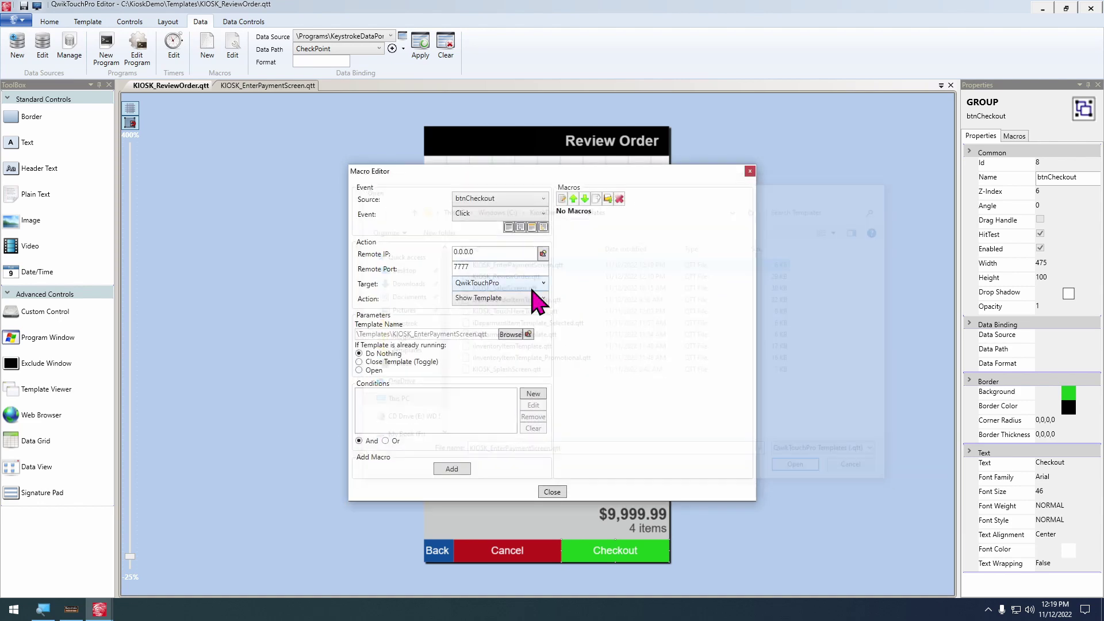
left_click(450, 467)
left_click(626, 337)
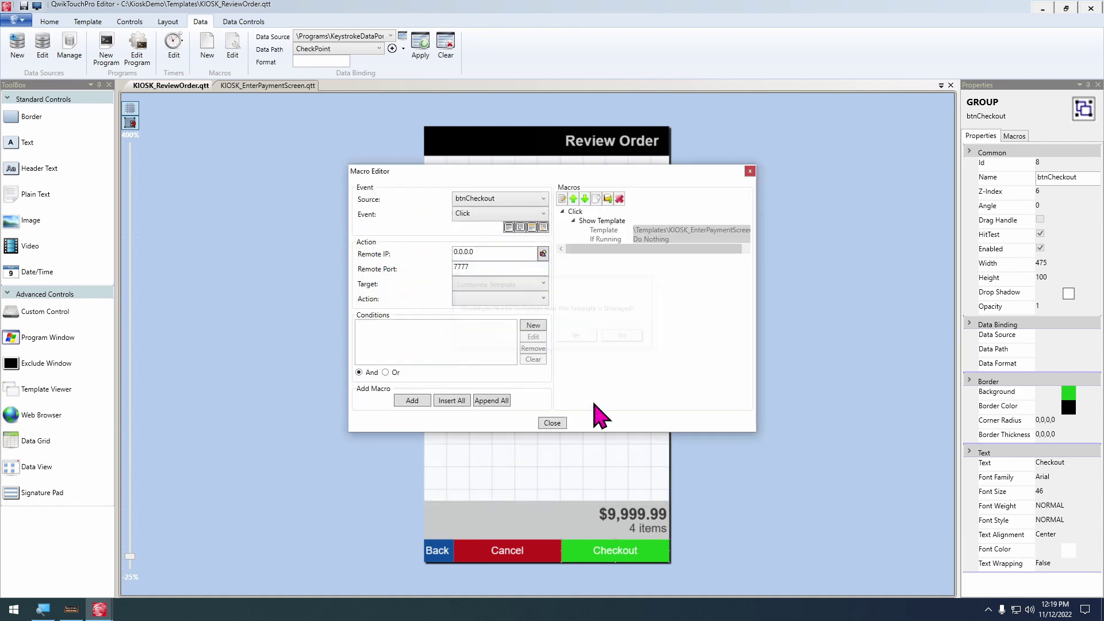
left_click(552, 423)
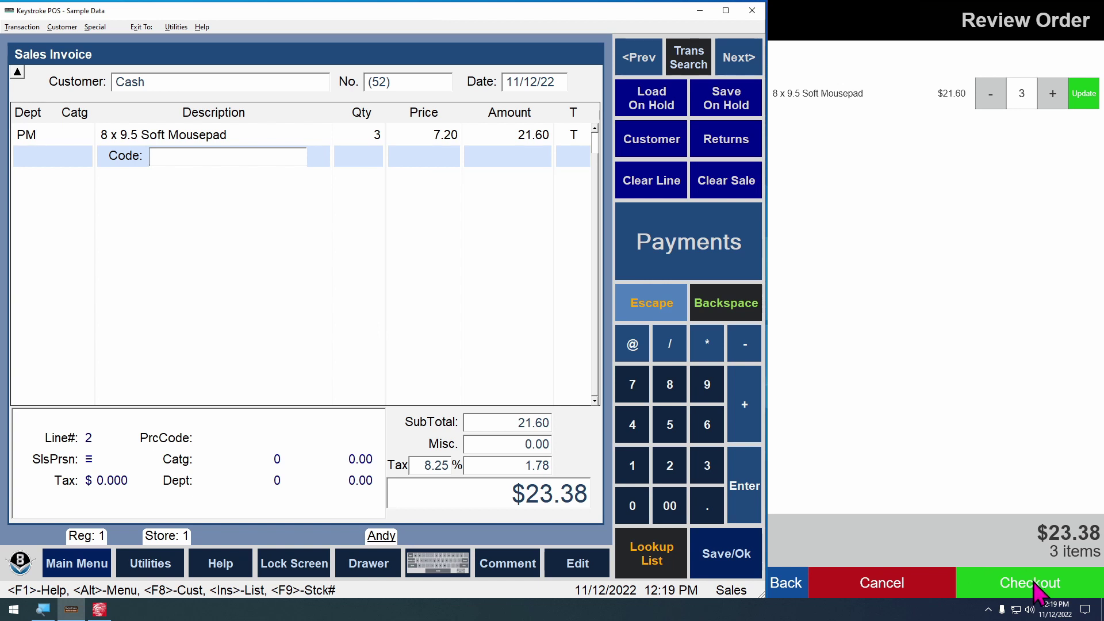
Check out to the pinpad, pay the $23.38 sale in cash, and ring up a Clock
left_click(1033, 590)
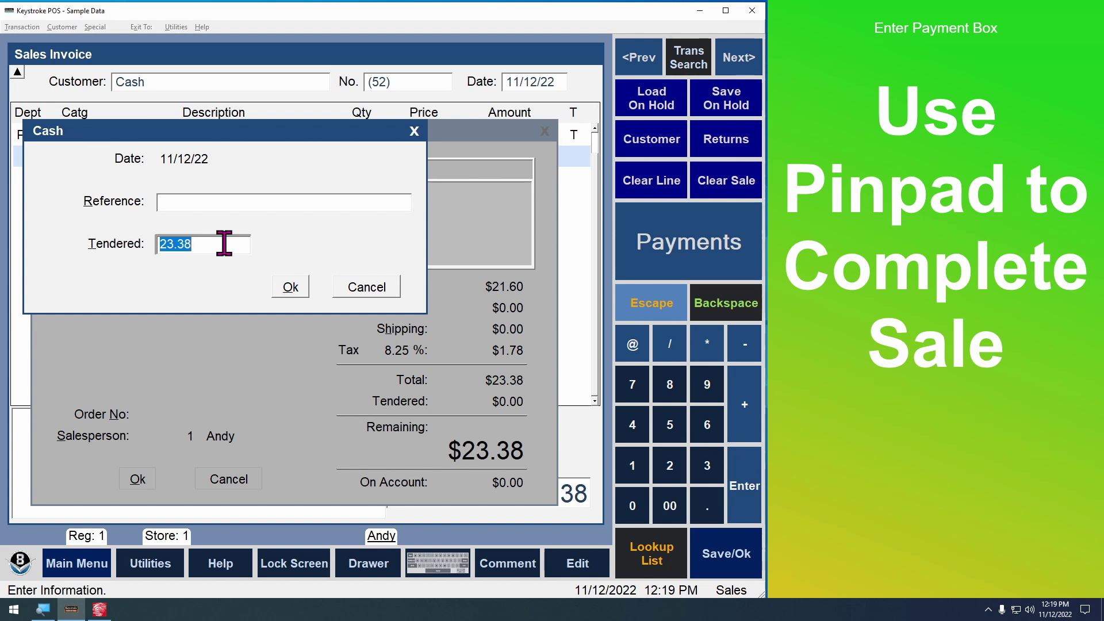
key("Return")
key("Return")
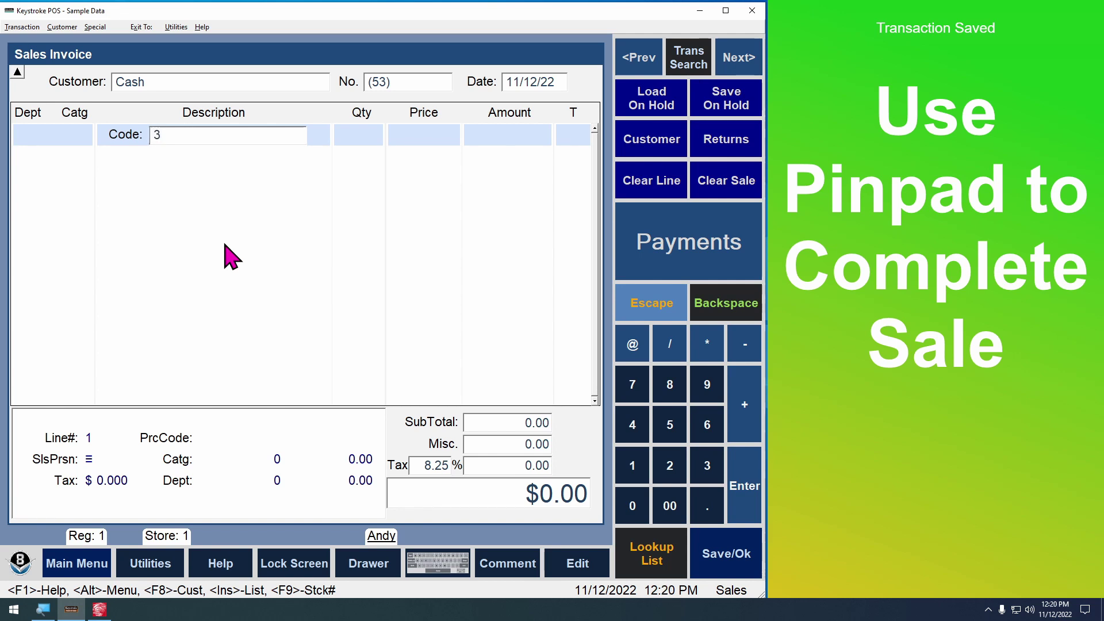
key("Return")
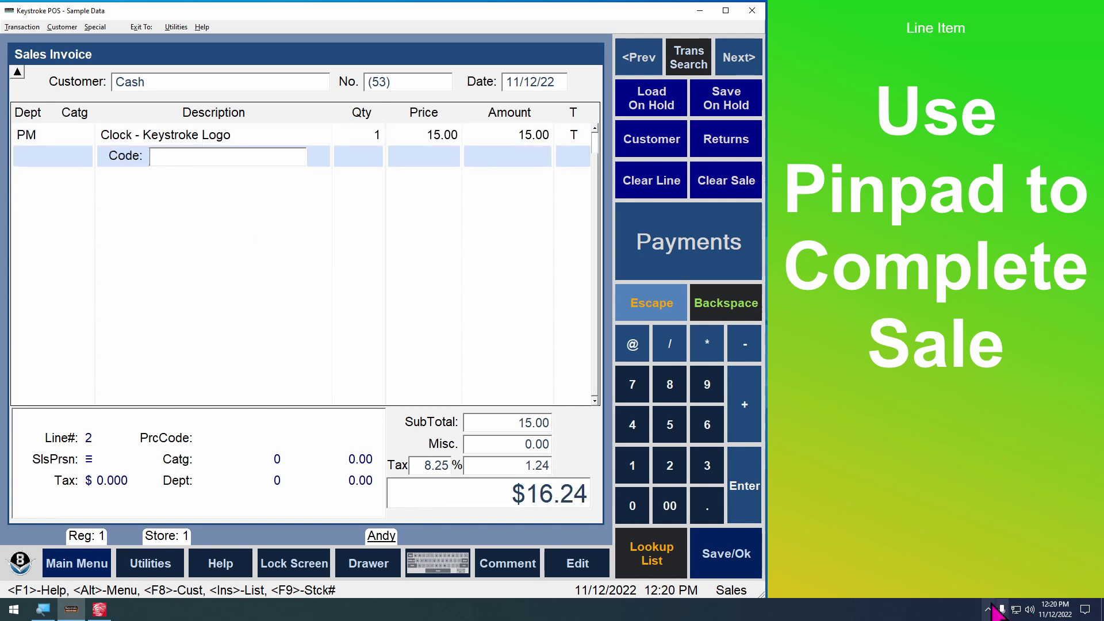
Exit the kiosk from the tray and minimize Keystroke POS
left_click(991, 603)
right_click(971, 587)
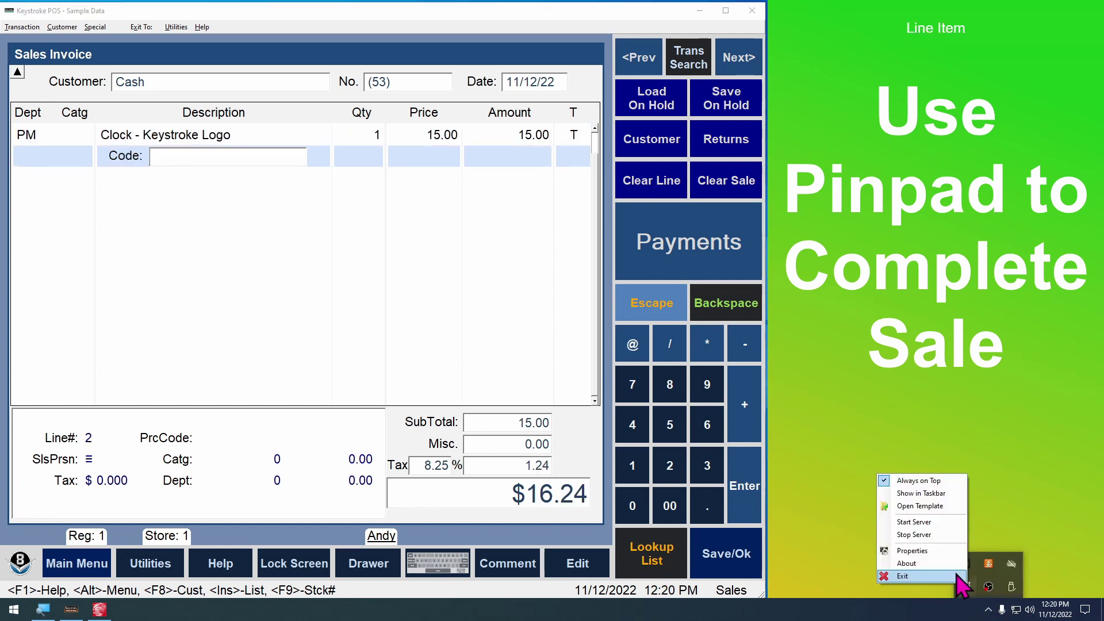
left_click(897, 572)
left_click(71, 609)
left_click(71, 610)
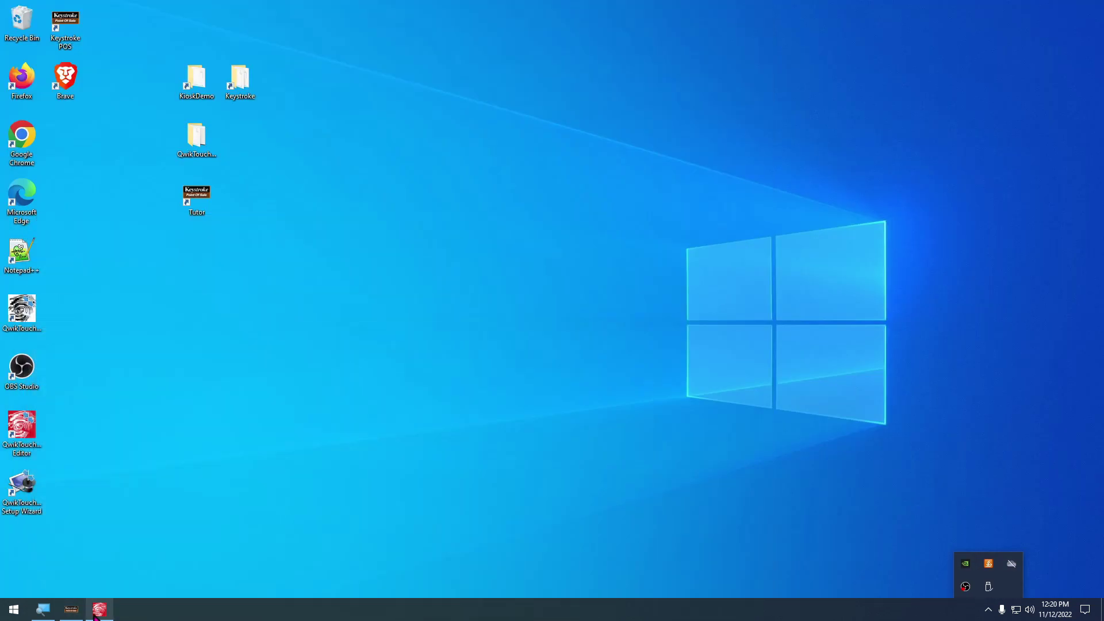
Open the KeystrokeDataPort data source macros on the payment template and pick the Transaction Saved event
left_click(99, 609)
left_click(270, 85)
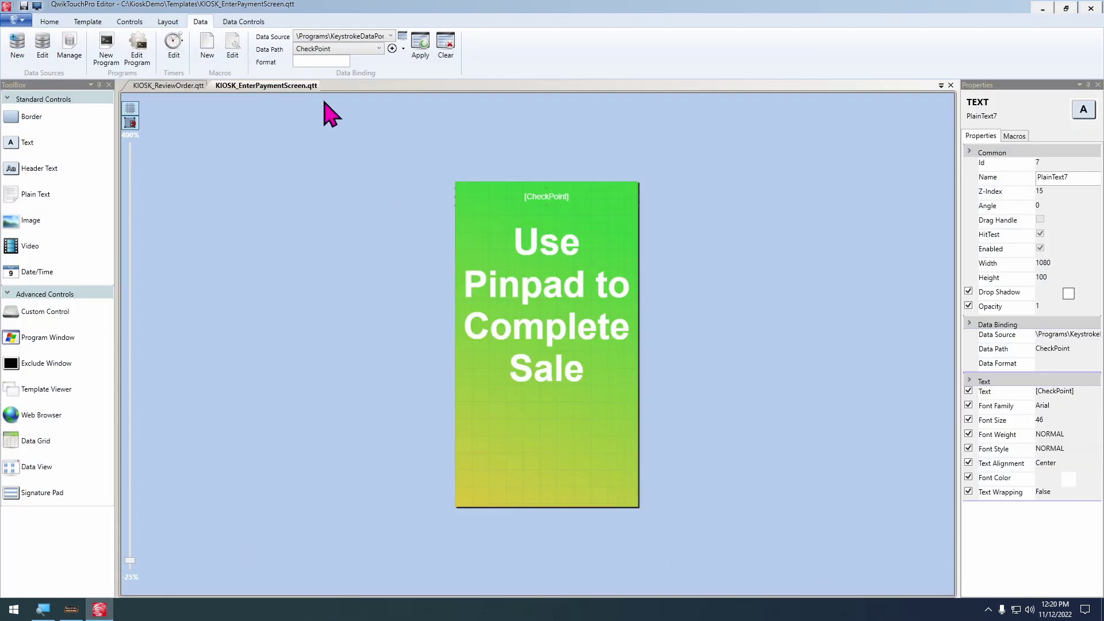
left_click(69, 46)
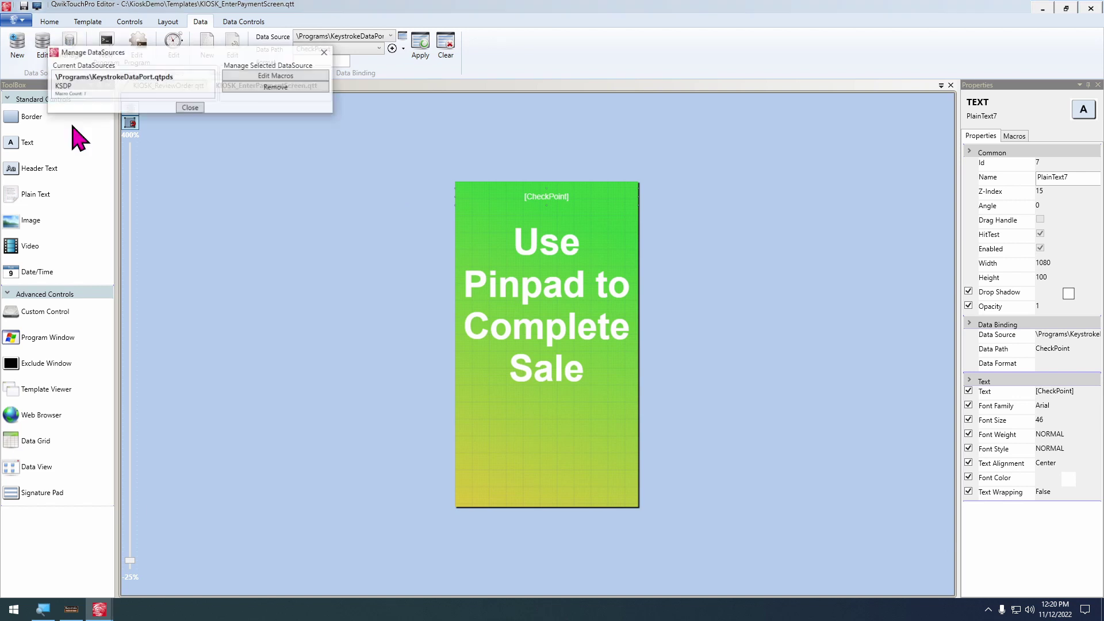
left_click(80, 91)
left_click(276, 75)
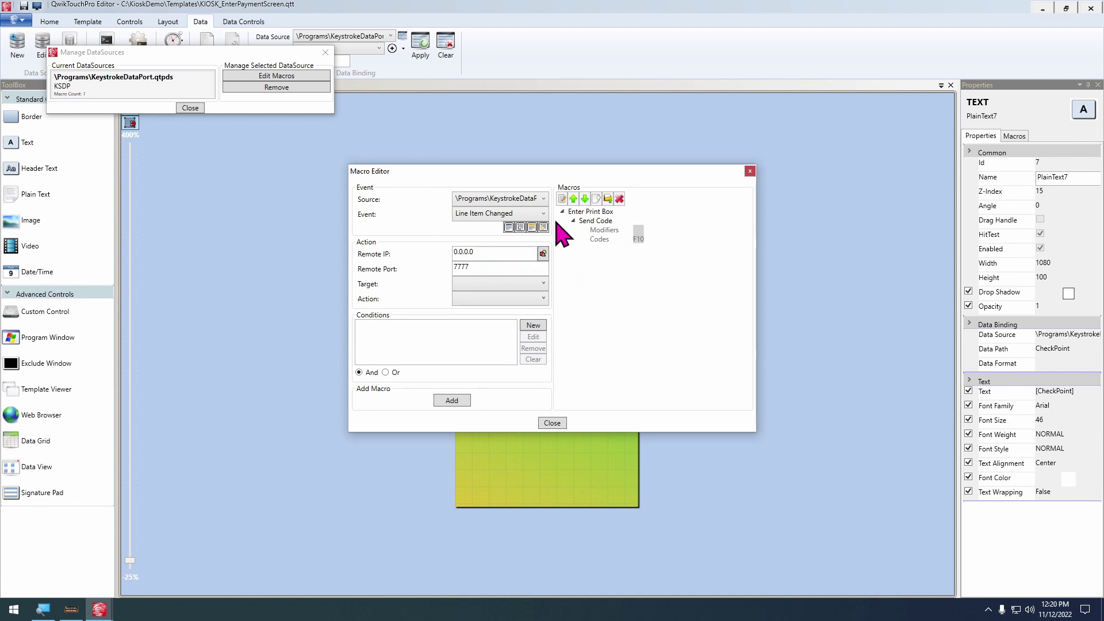
left_click(506, 213)
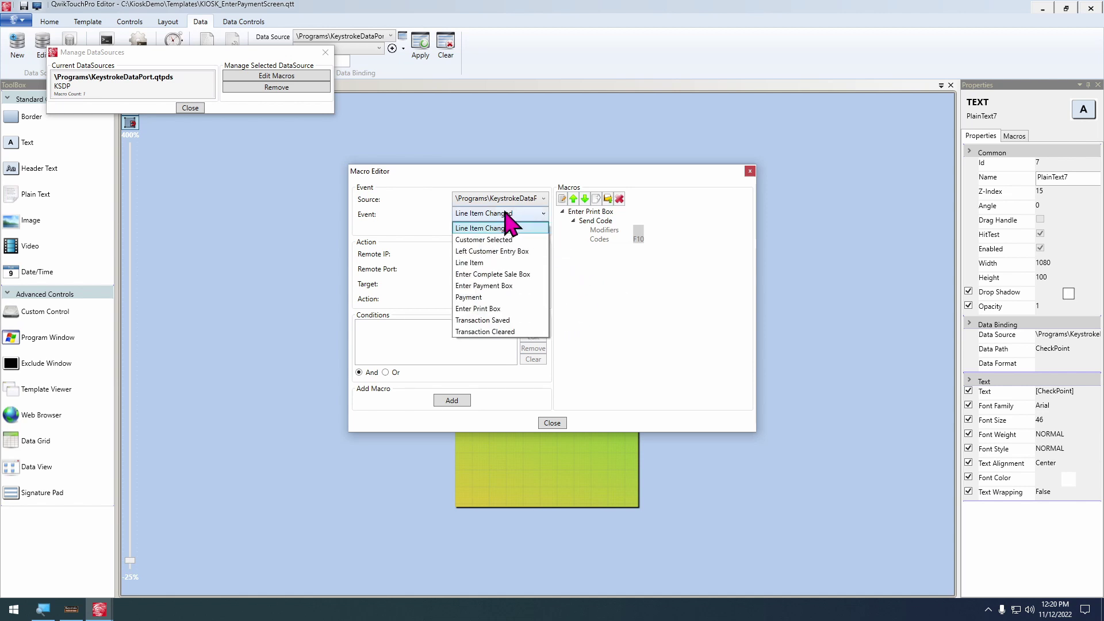
left_click(499, 321)
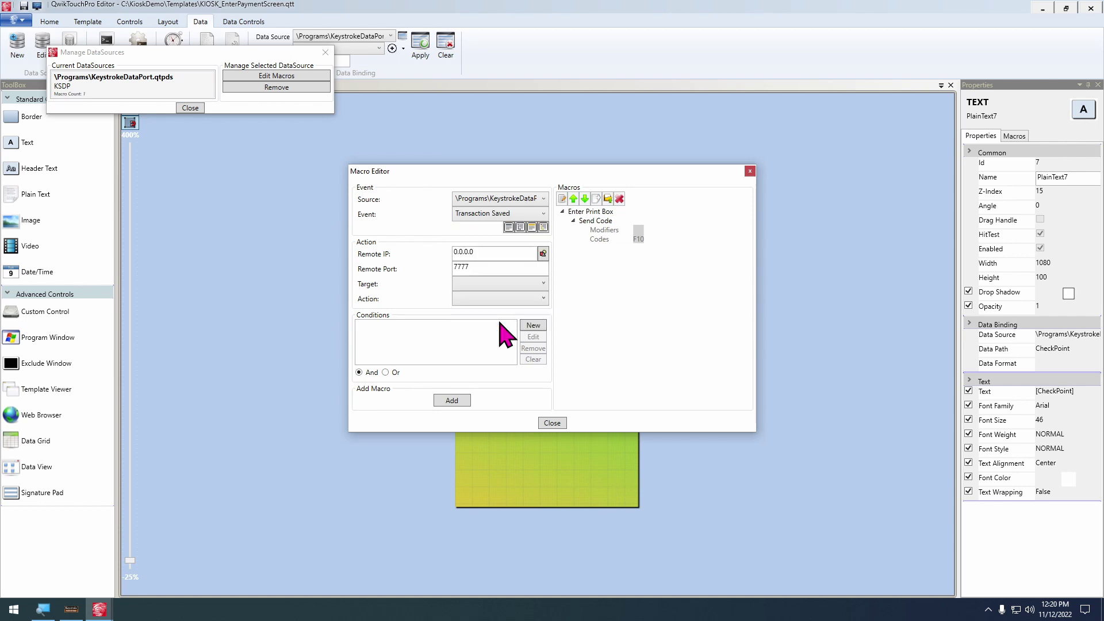
Make it show the KIOSK_TouchHereToBegin.qtt template via QwikTouchPro, declining customization
left_click(479, 284)
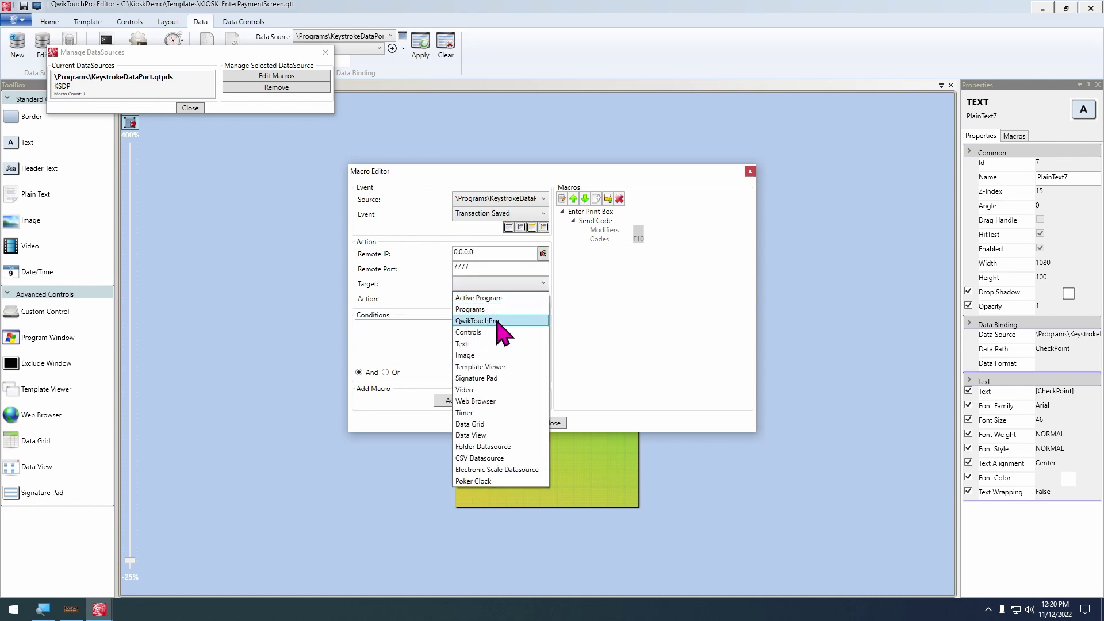
left_click(489, 321)
left_click(496, 299)
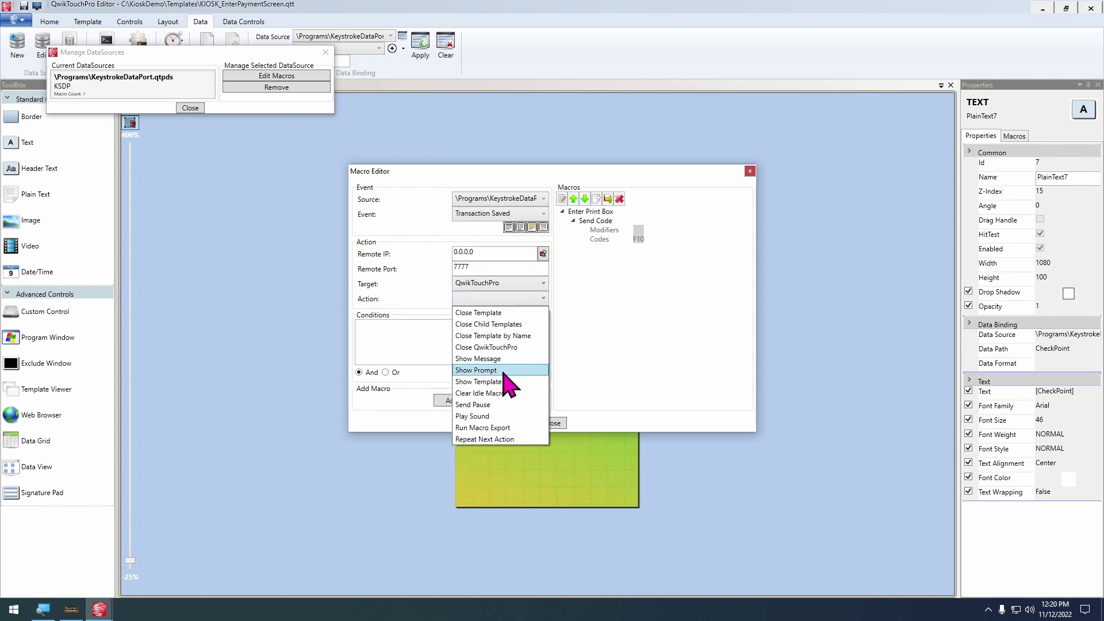
left_click(505, 381)
left_click(511, 335)
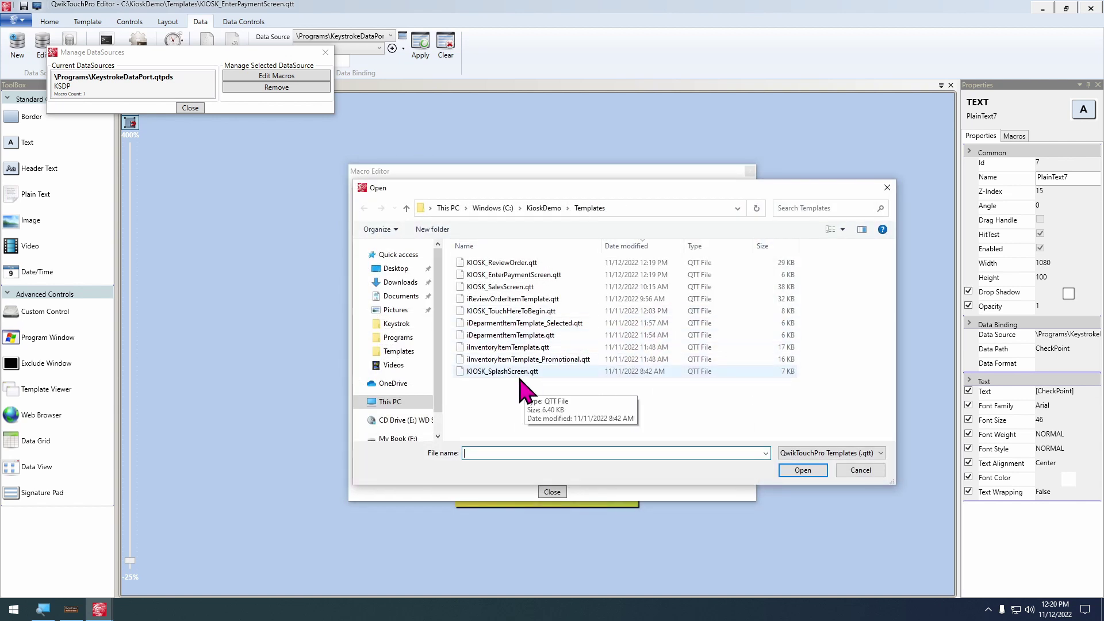
double_click(532, 311)
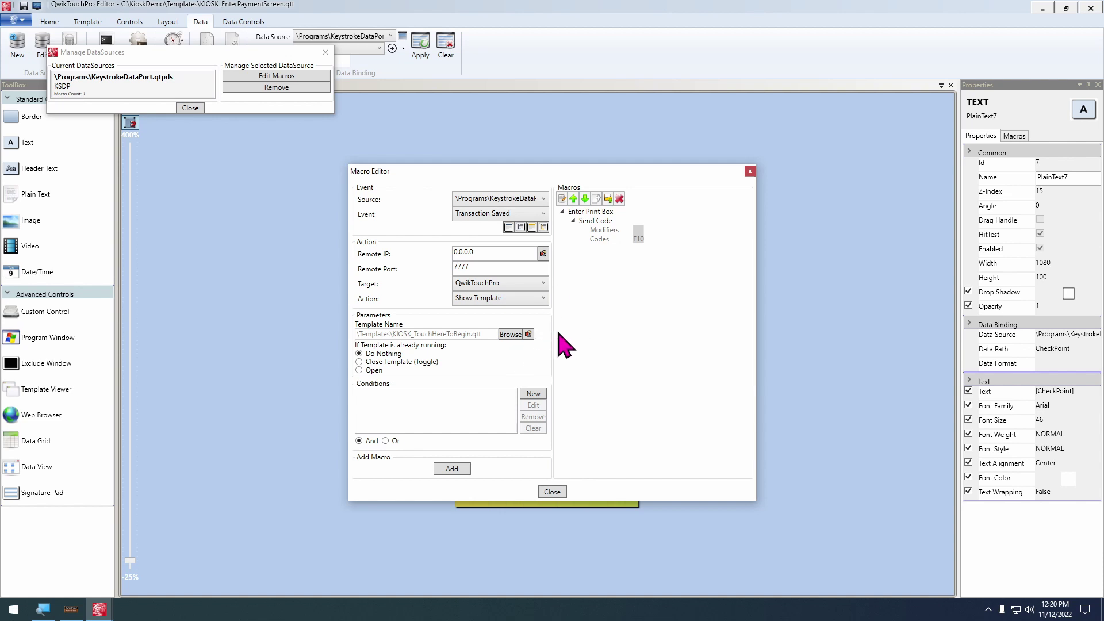
left_click(465, 467)
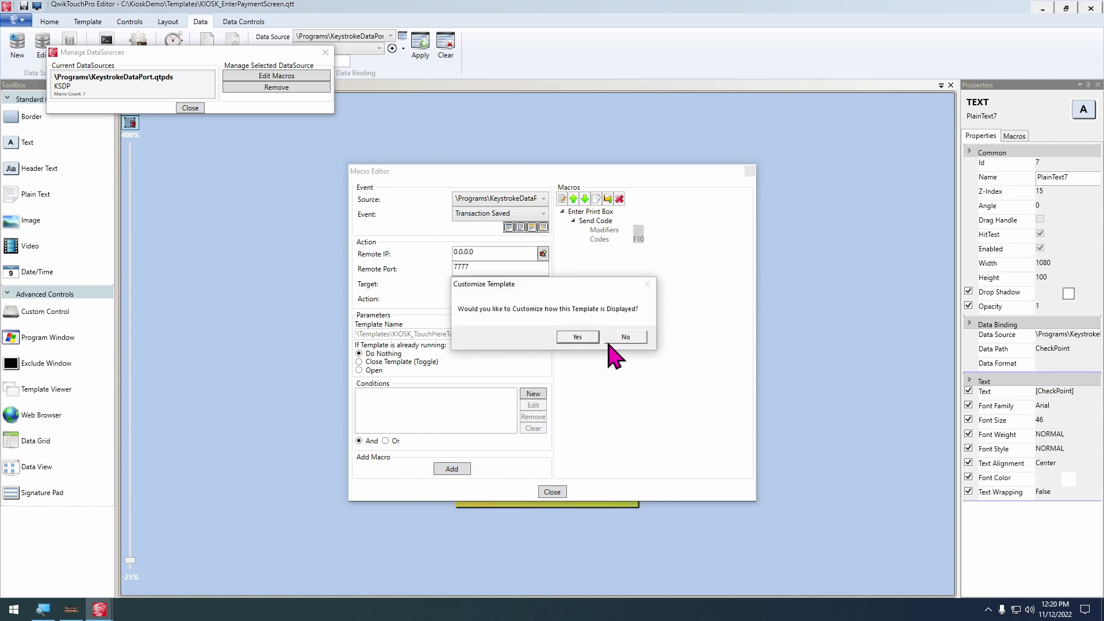
left_click(624, 336)
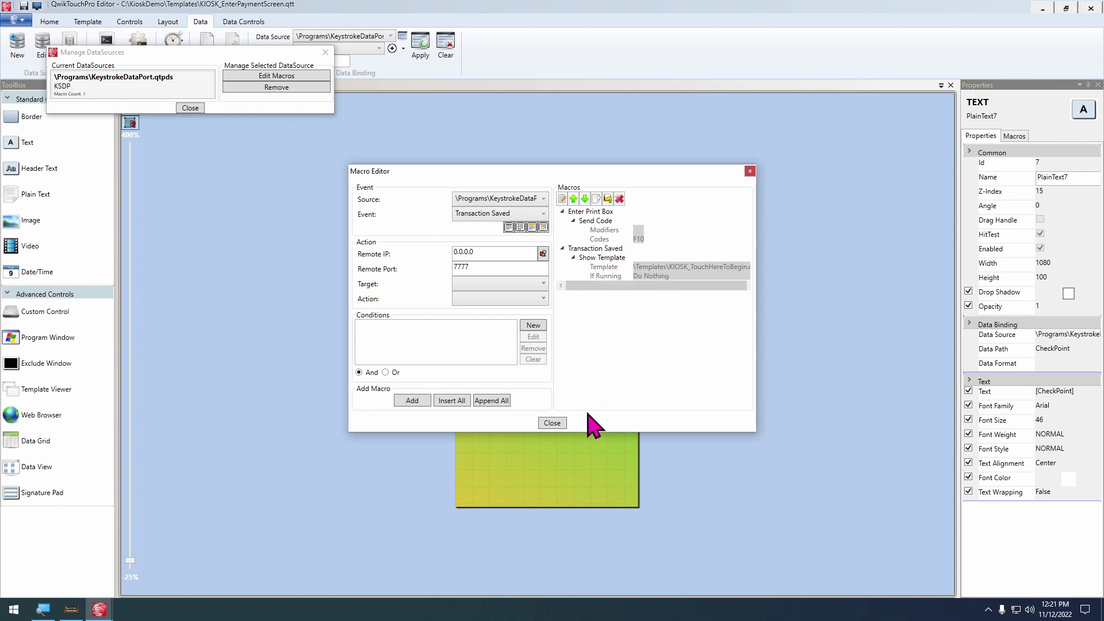
Close the editor dialogs, switch to KIOSK_ReviewOrder, and check out the clock order on the kiosk
left_click(552, 424)
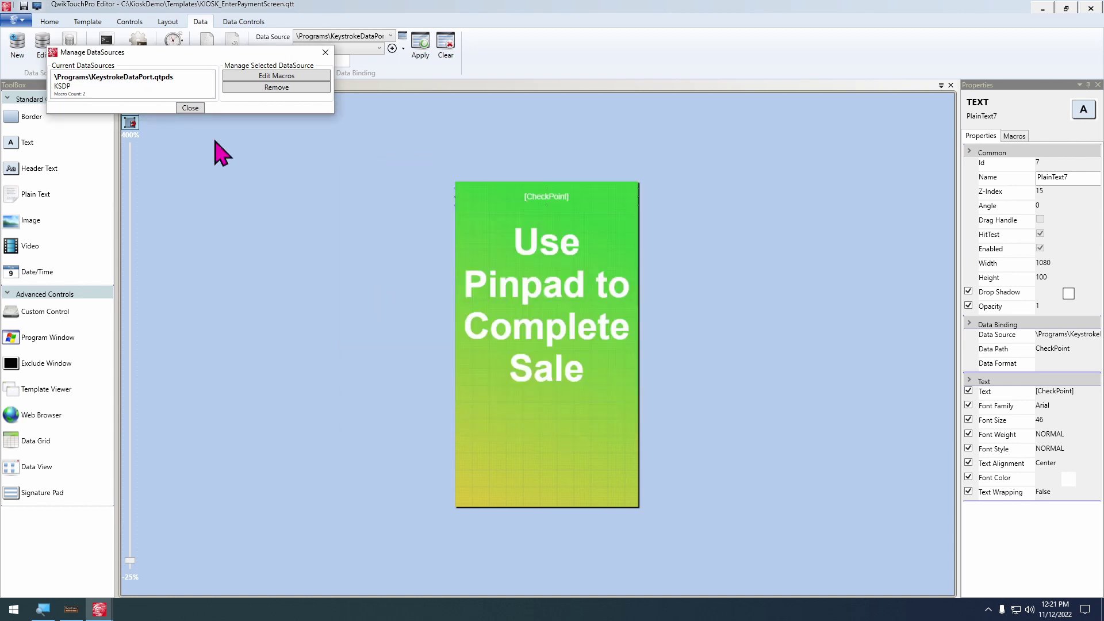
left_click(190, 109)
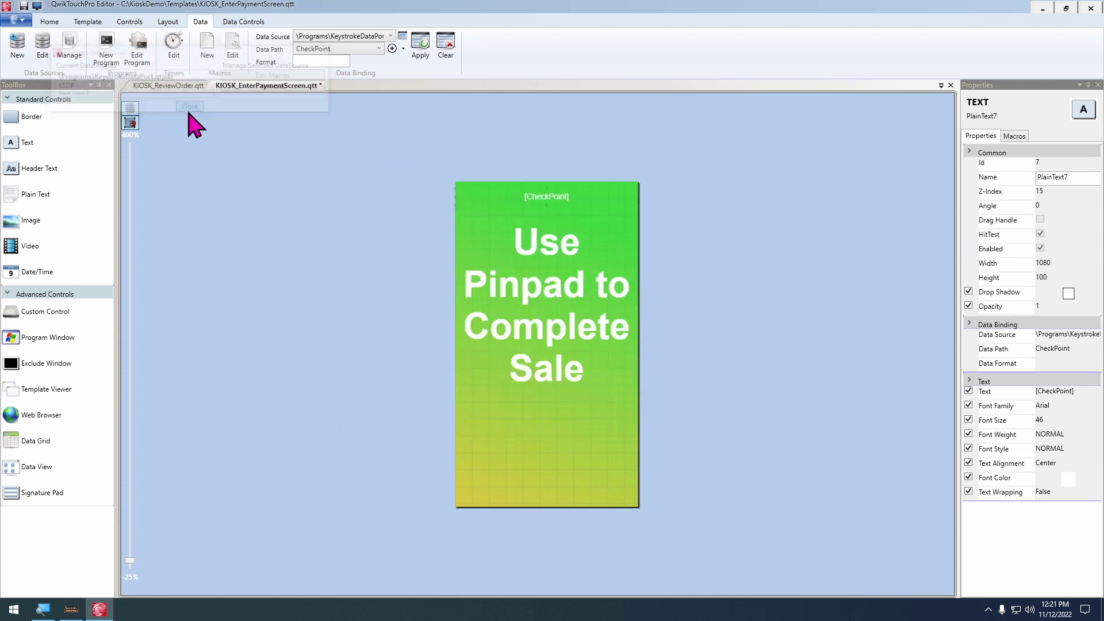
left_click(168, 87)
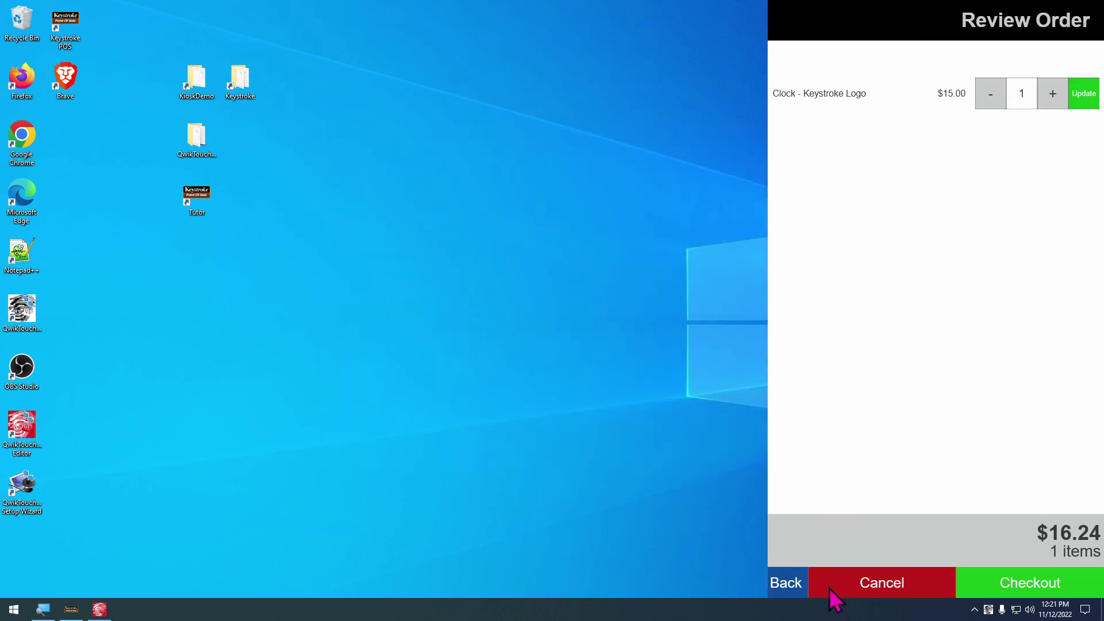
left_click(71, 610)
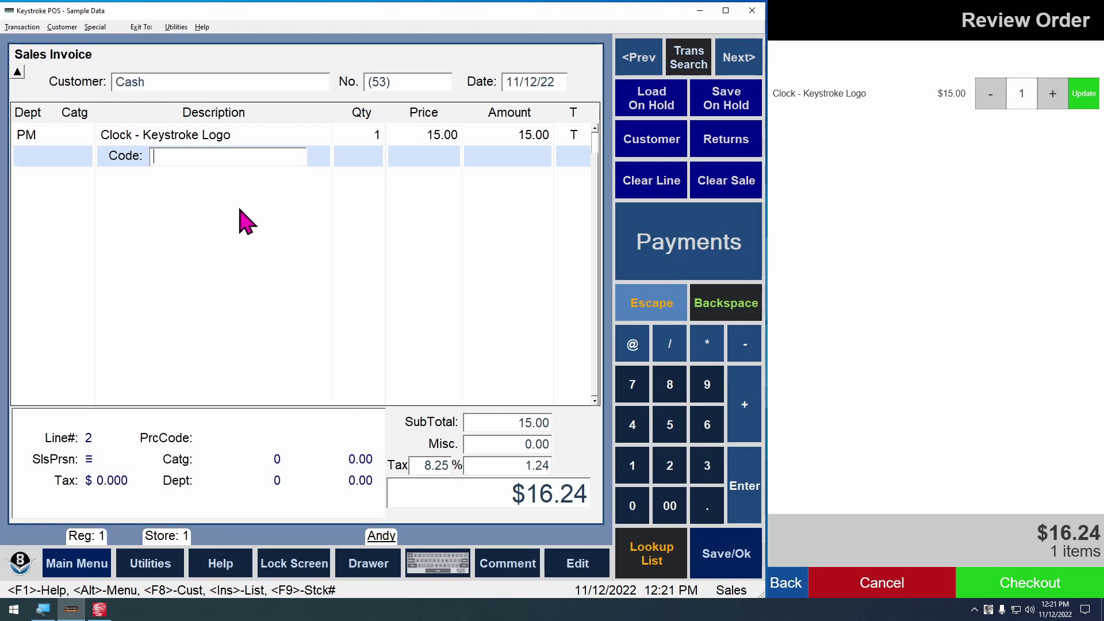
left_click(990, 579)
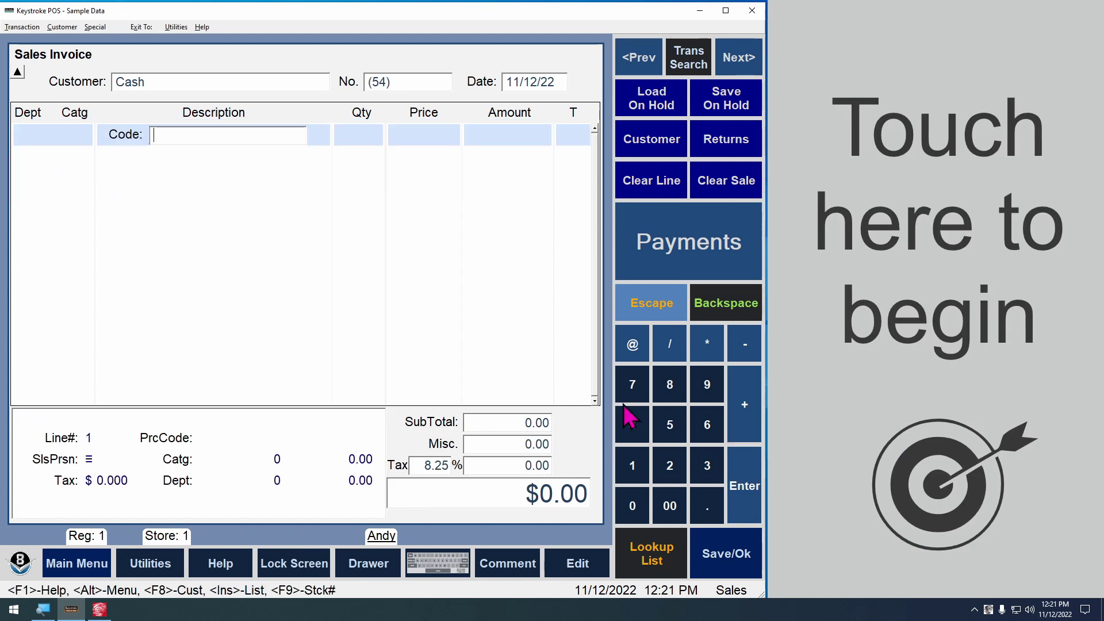
Run a second kiosk sale with three soft mousepads and a Keystroke logo clock
left_click(971, 374)
left_click(885, 106)
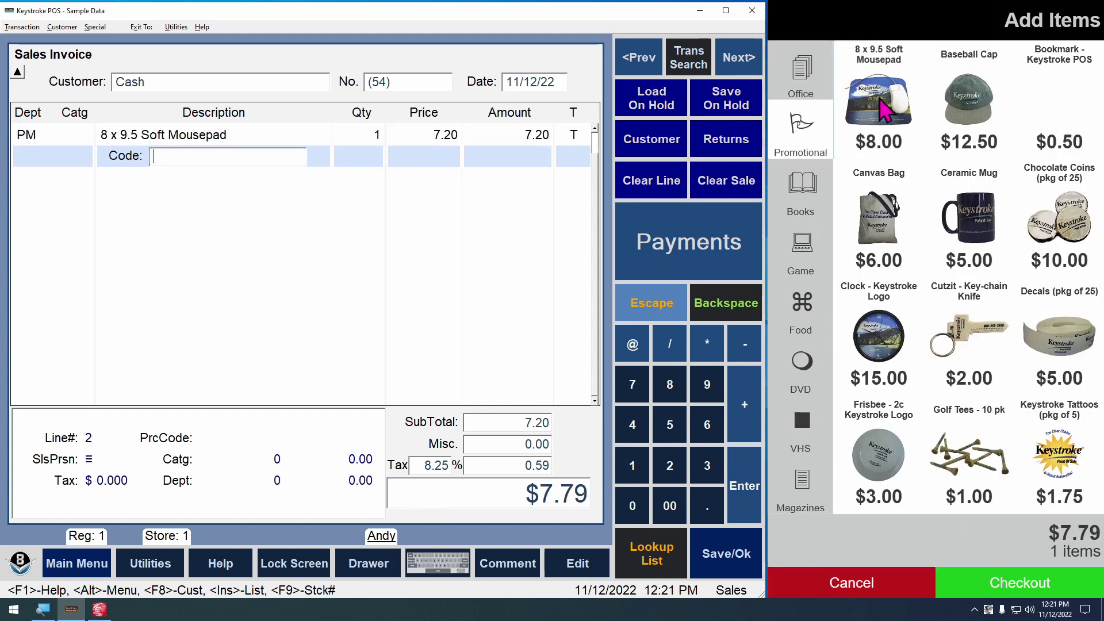
left_click(888, 347)
left_click(1017, 582)
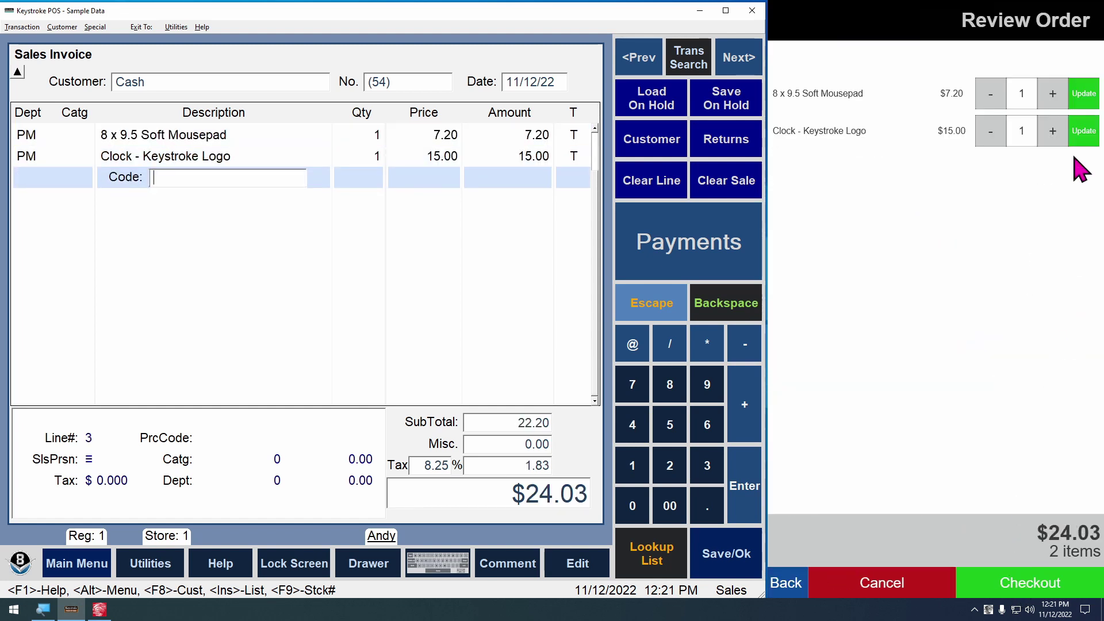
left_click(1052, 93)
left_click(1053, 93)
left_click(1084, 95)
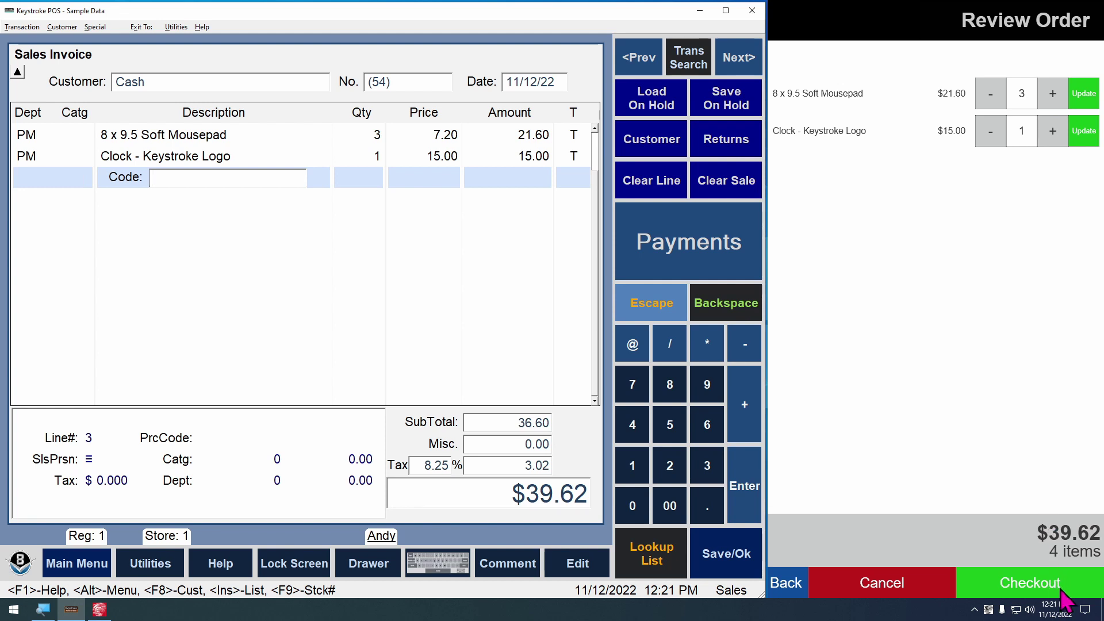
left_click(1063, 592)
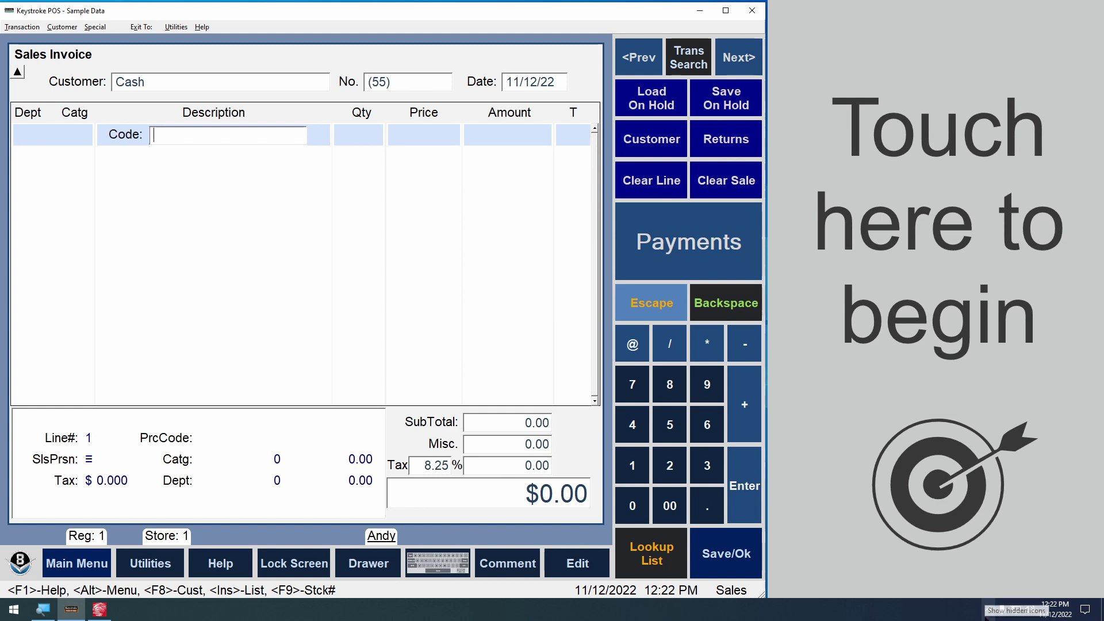
Exit the kiosk from its tray menu
left_click(989, 610)
right_click(966, 587)
left_click(892, 575)
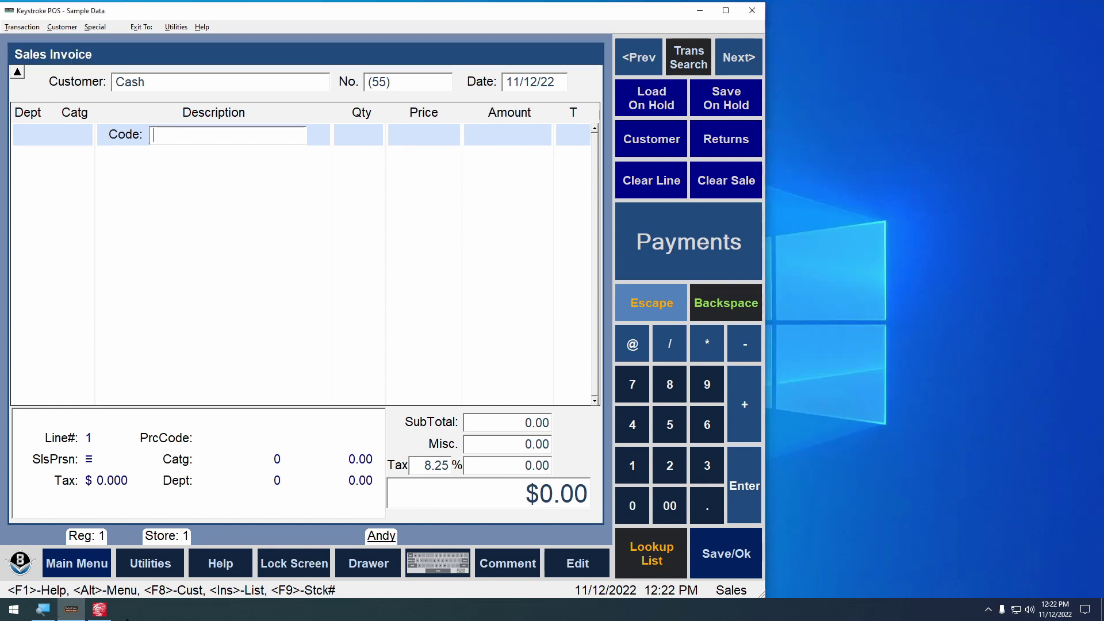
On the payment template, drop a white box and plain text label low on the screen and group them
left_click(99, 609)
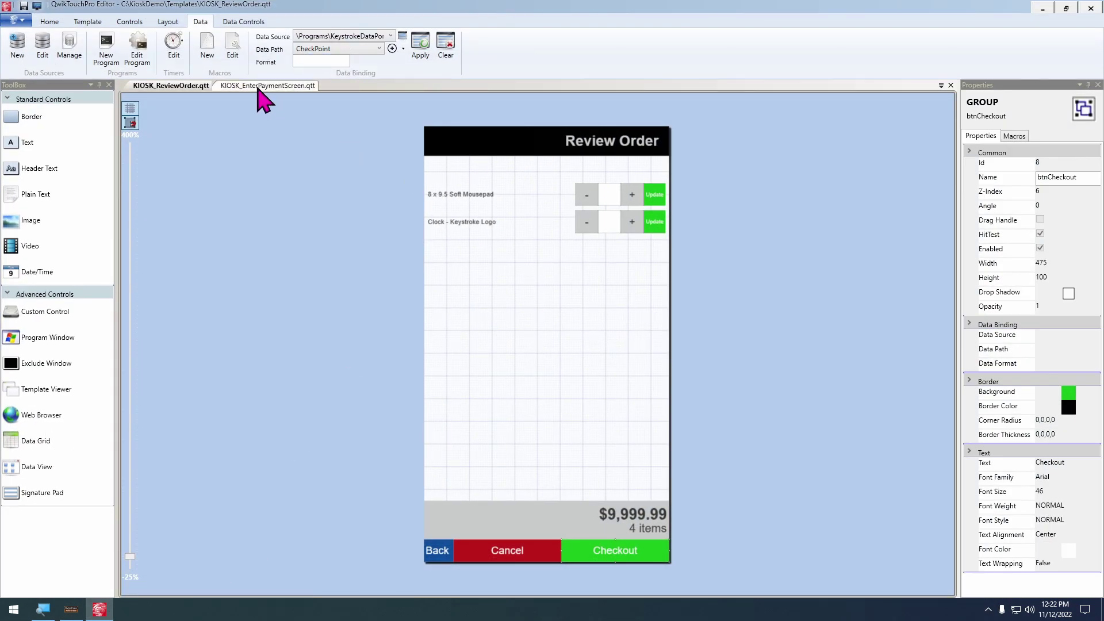
left_click(261, 87)
scroll(771, 322, "up", 2)
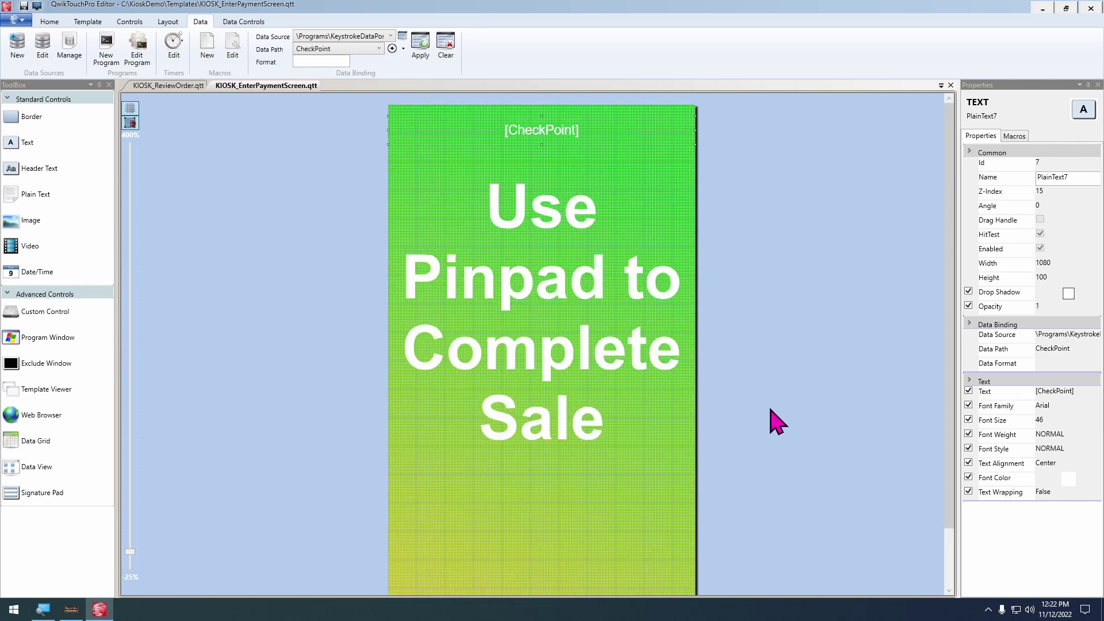
scroll(776, 345, "down", 1)
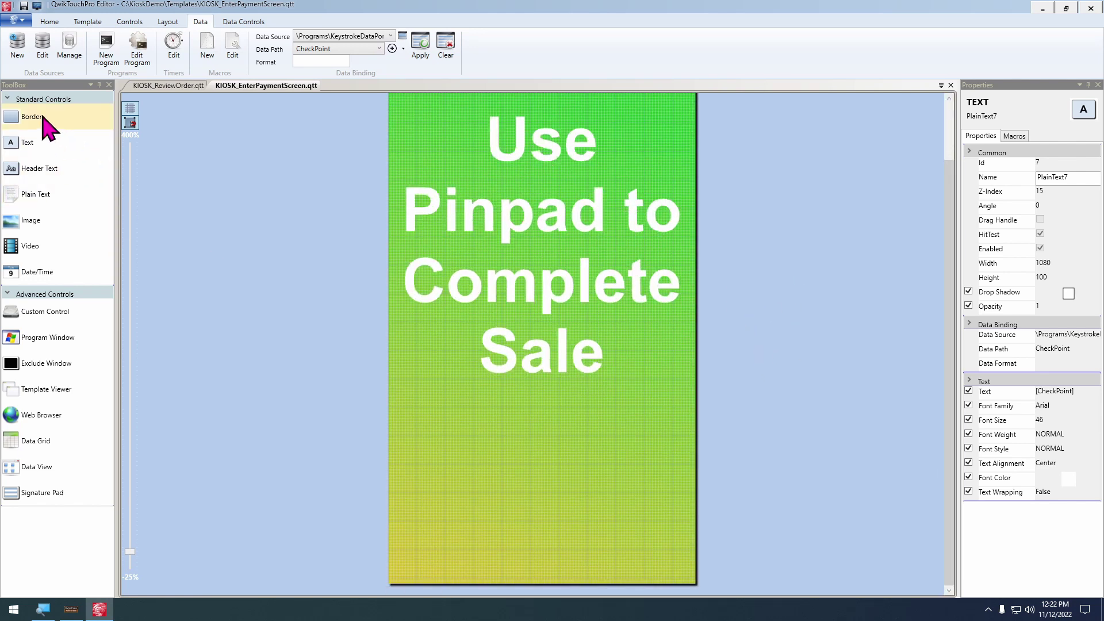
left_click_drag(43, 117, 499, 489)
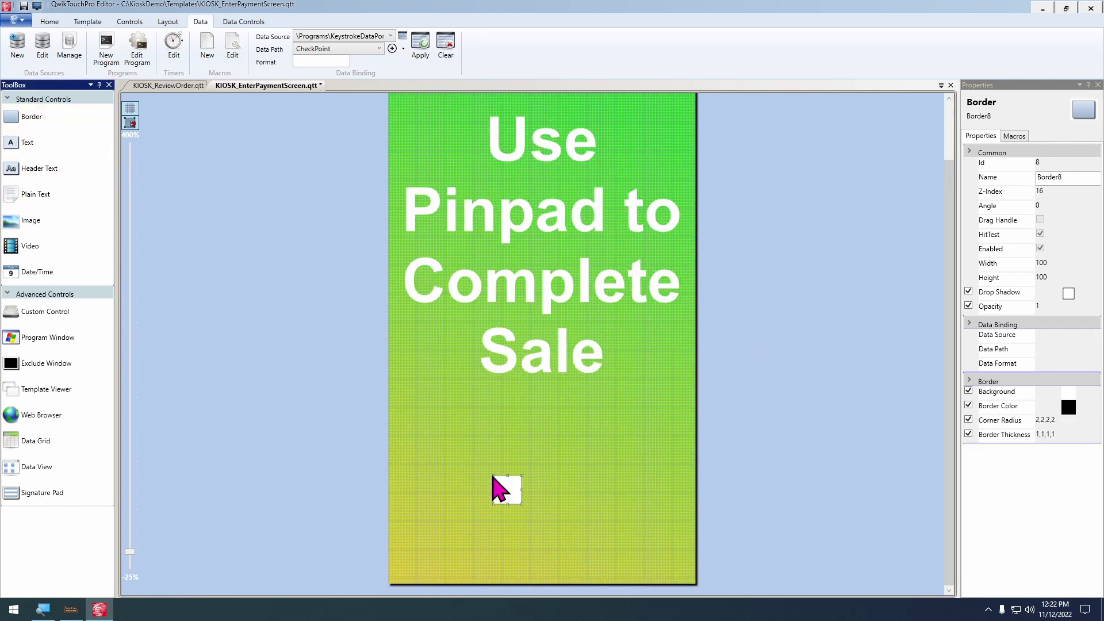
left_click_drag(42, 197, 479, 469)
scroll(582, 529, "up", 2)
scroll(590, 345, "down", 6)
left_click_drag(545, 493, 402, 420)
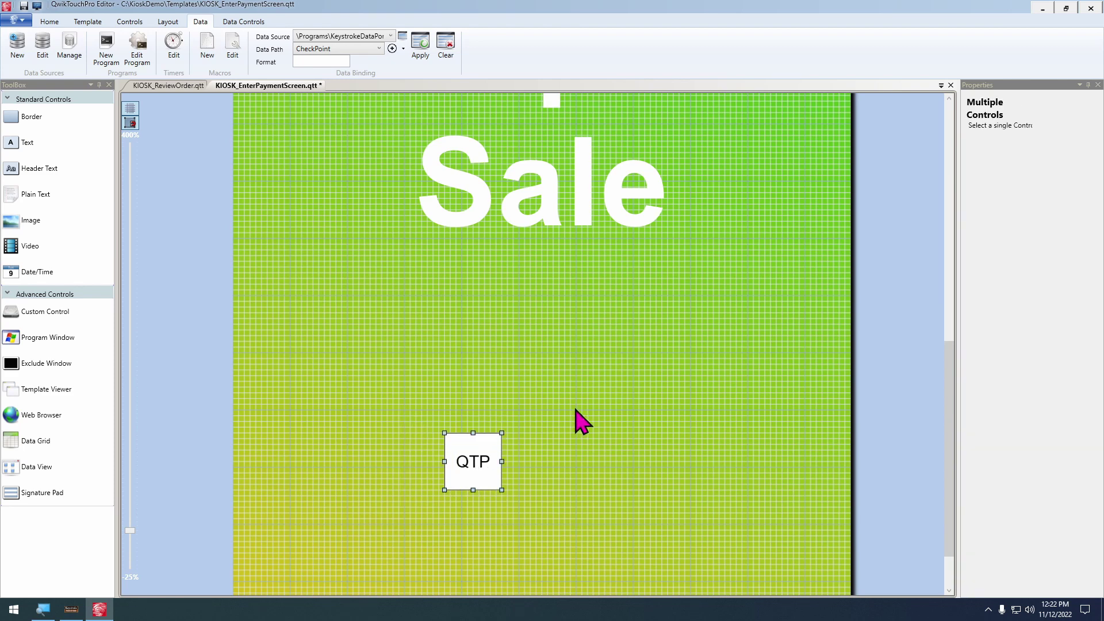
key("ctrl+g")
Turn on text wrapping, set the font size to 20, and widen the button to 300 by 100
left_click(49, 21)
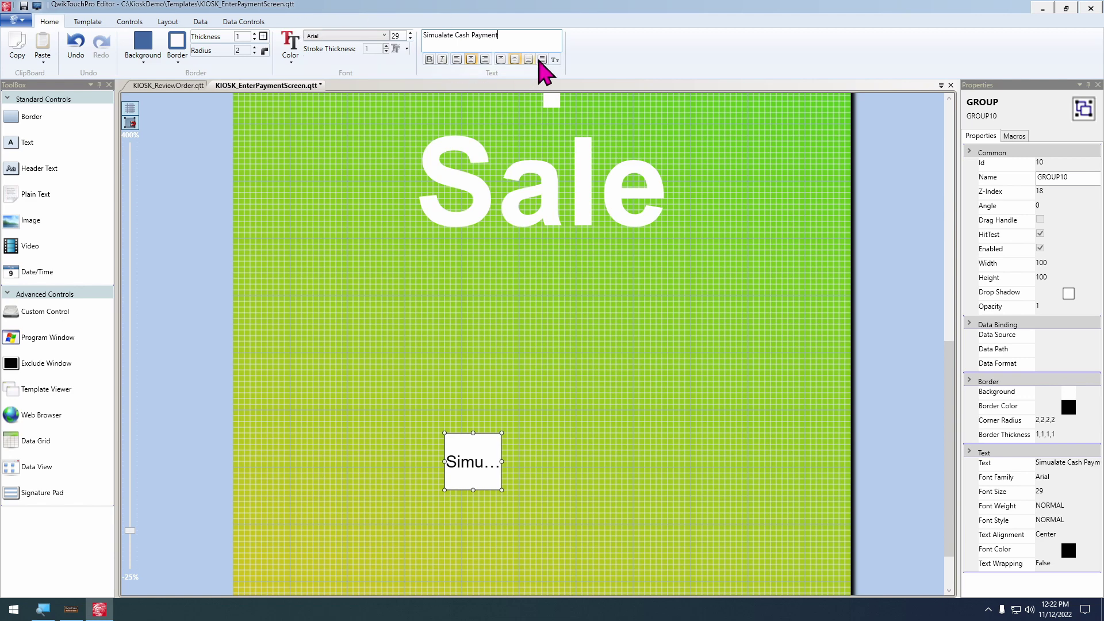
left_click(542, 60)
scroll(394, 36, "down", 1)
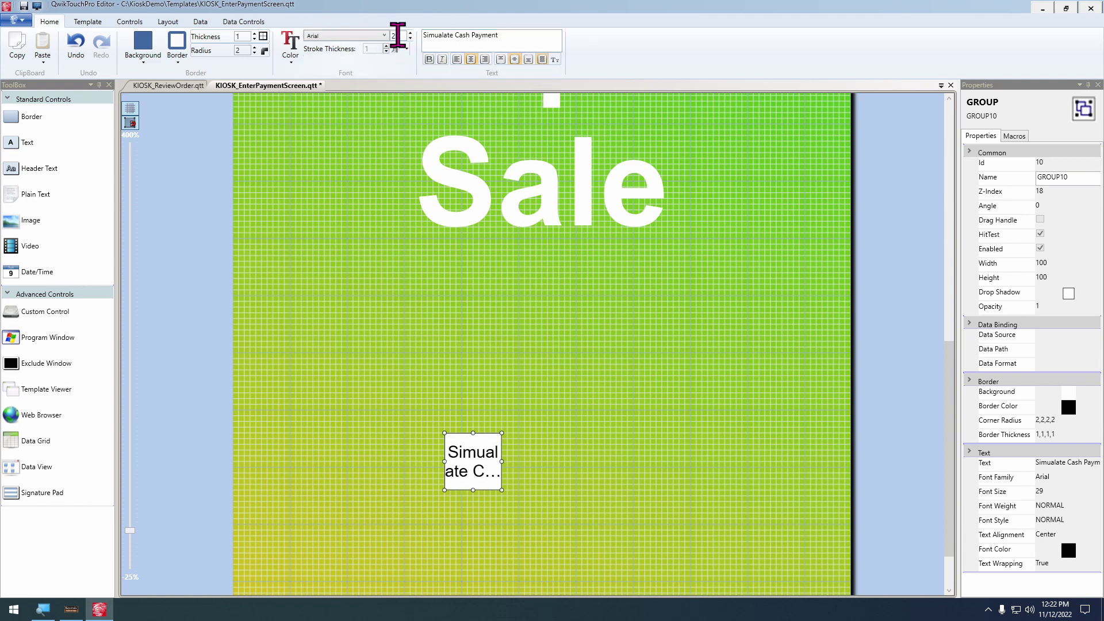
key("Down")
key("Down")
key("Down")
key("Down")
key("Down")
key("Down")
key("Down")
key("Down")
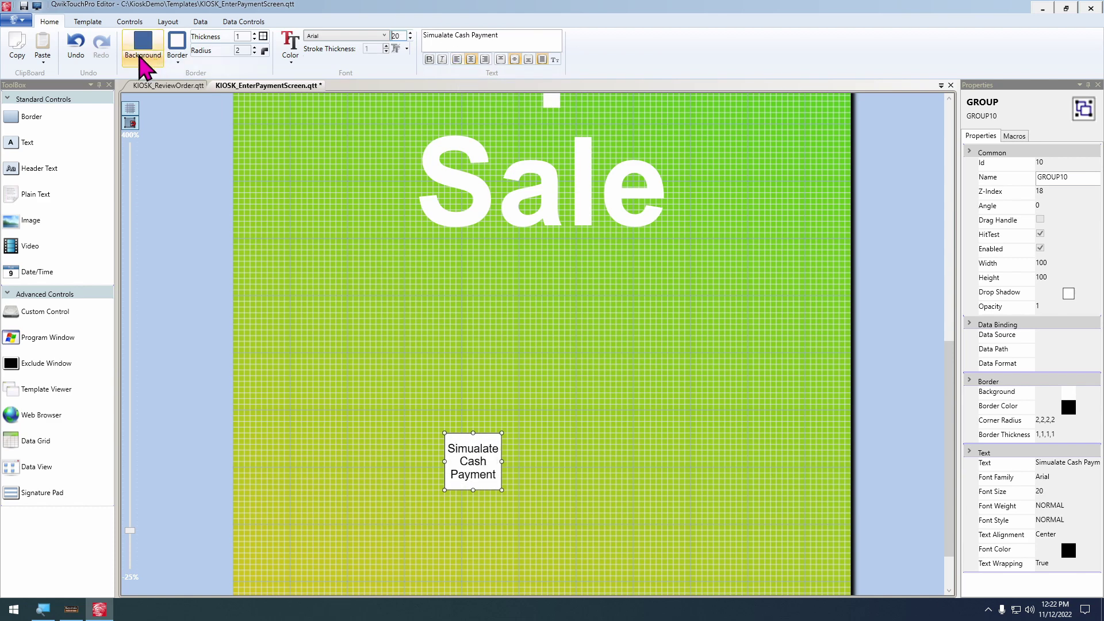
scroll(561, 518, "up", 1)
scroll(575, 494, "down", 5)
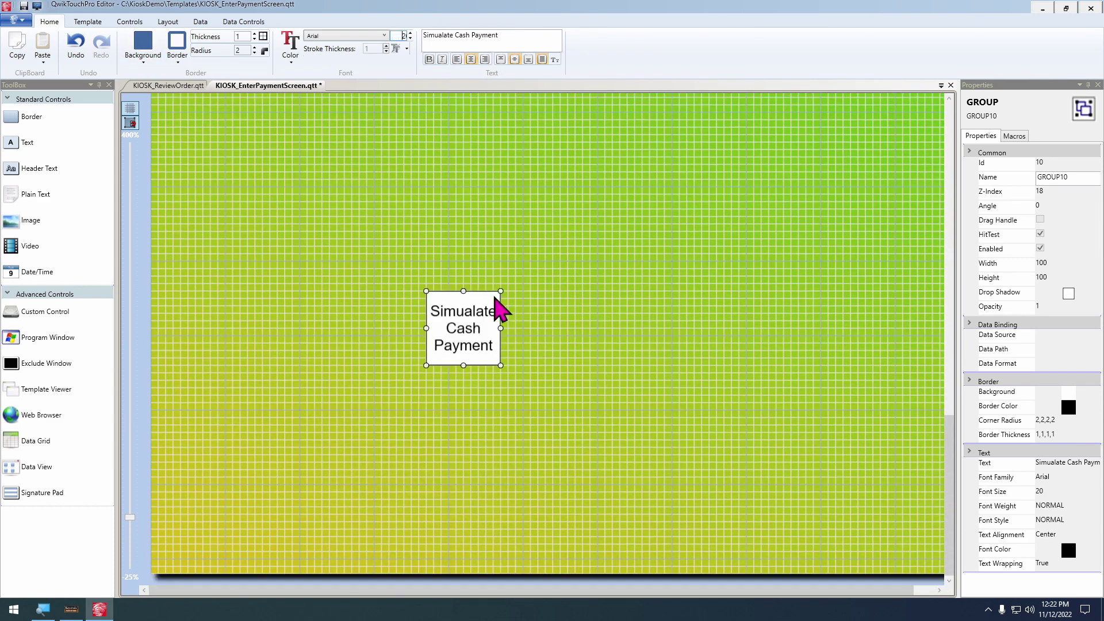
left_click_drag(500, 308, 518, 374)
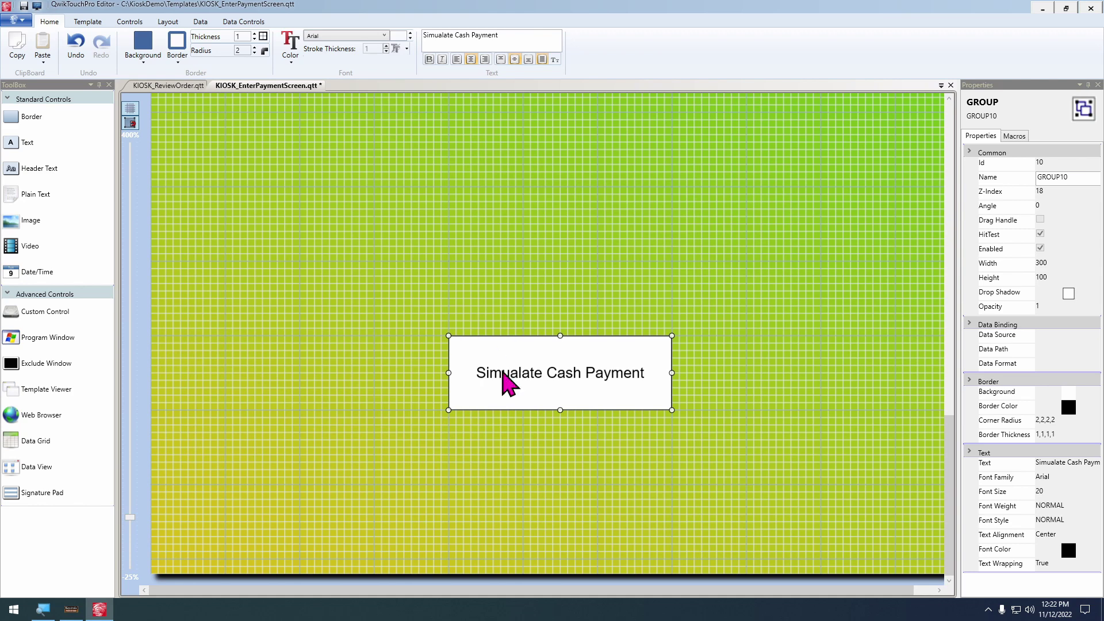
scroll(747, 371, "down", 2)
Give the button a Click macro sending F10 to the active program
double_click(552, 453)
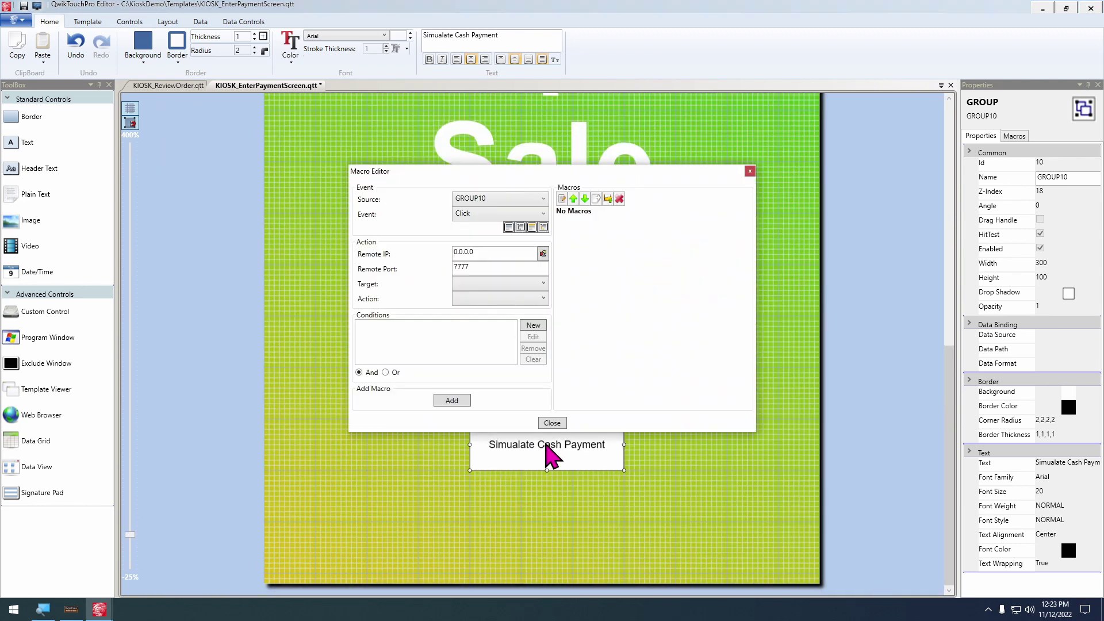
left_click(495, 283)
left_click(505, 297)
left_click(509, 299)
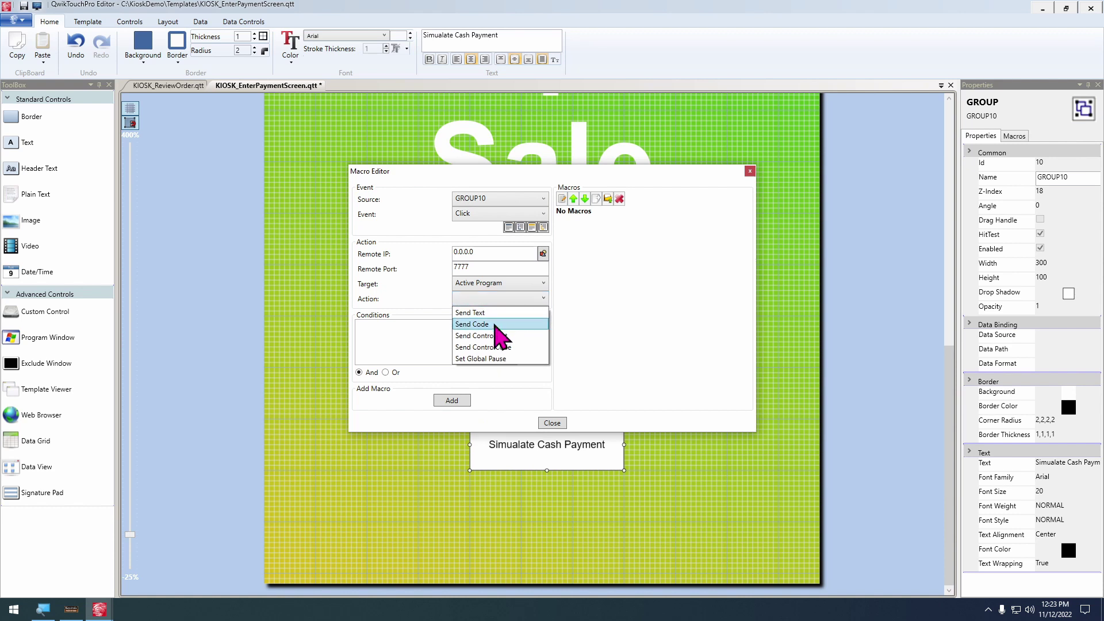
left_click(493, 321)
left_click(436, 364)
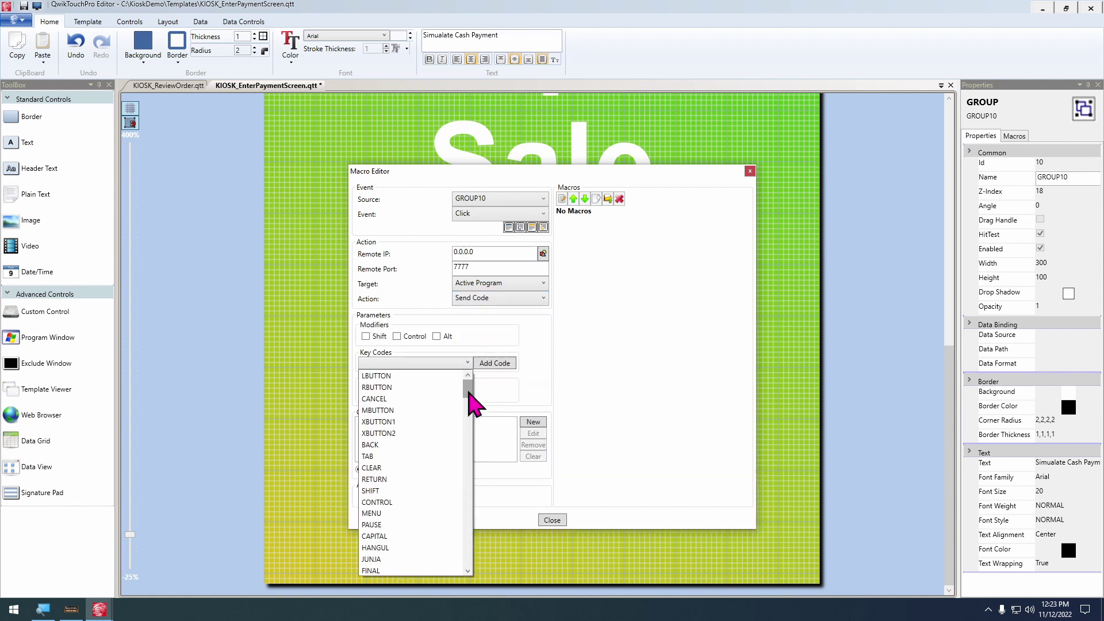
left_click_drag(468, 391, 476, 497)
left_click(406, 467)
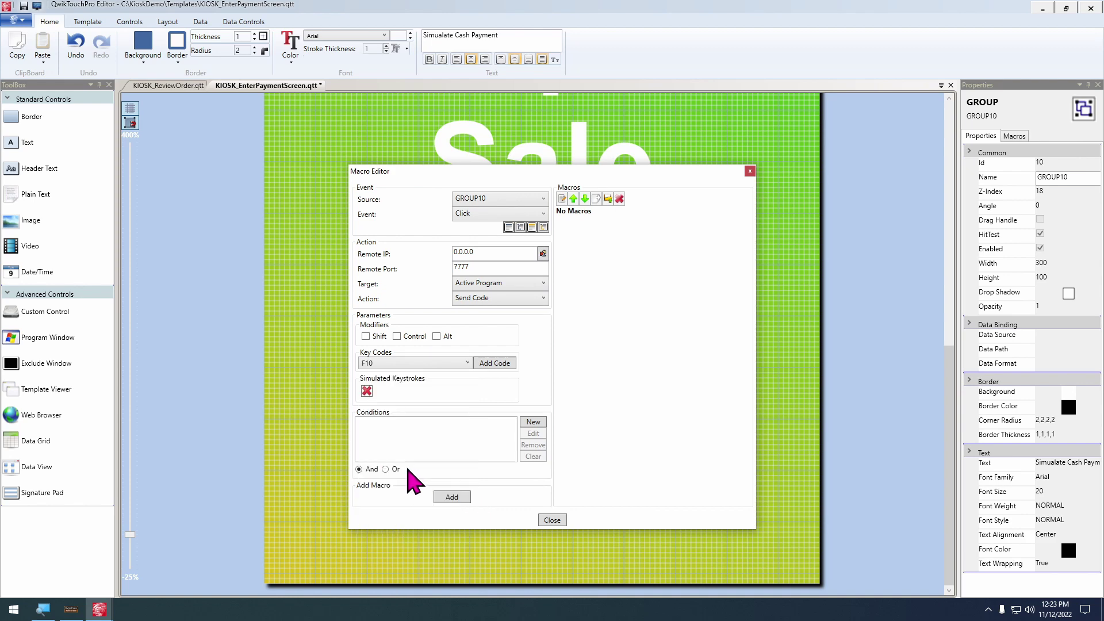
left_click(493, 363)
left_click(452, 497)
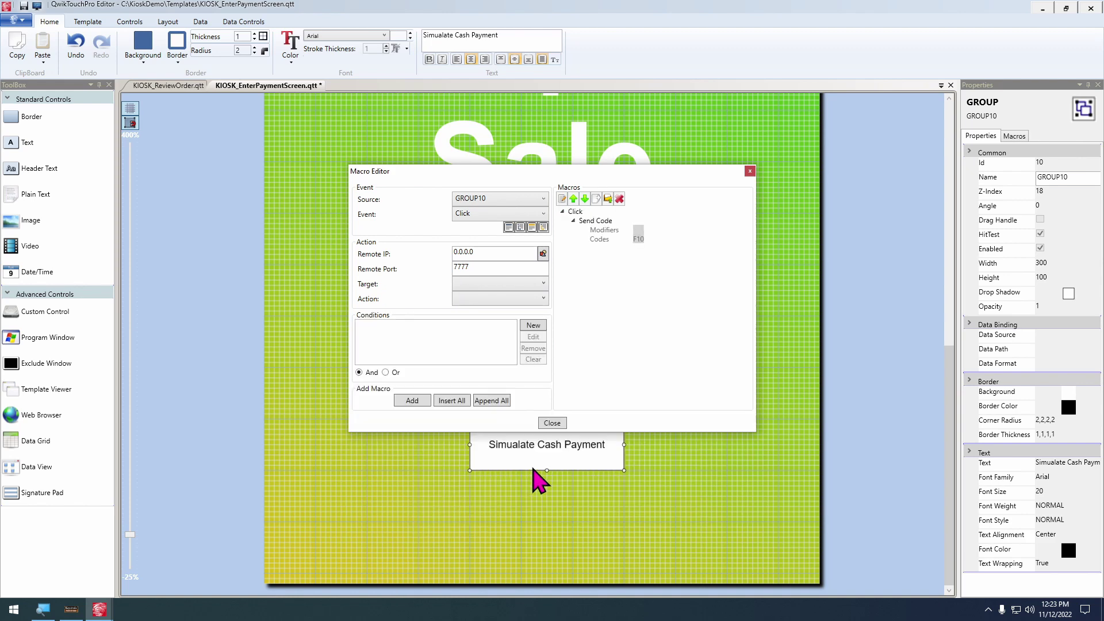
left_click(561, 424)
Centre the button horizontally under the pinpad message, then reselect it
left_click(556, 201)
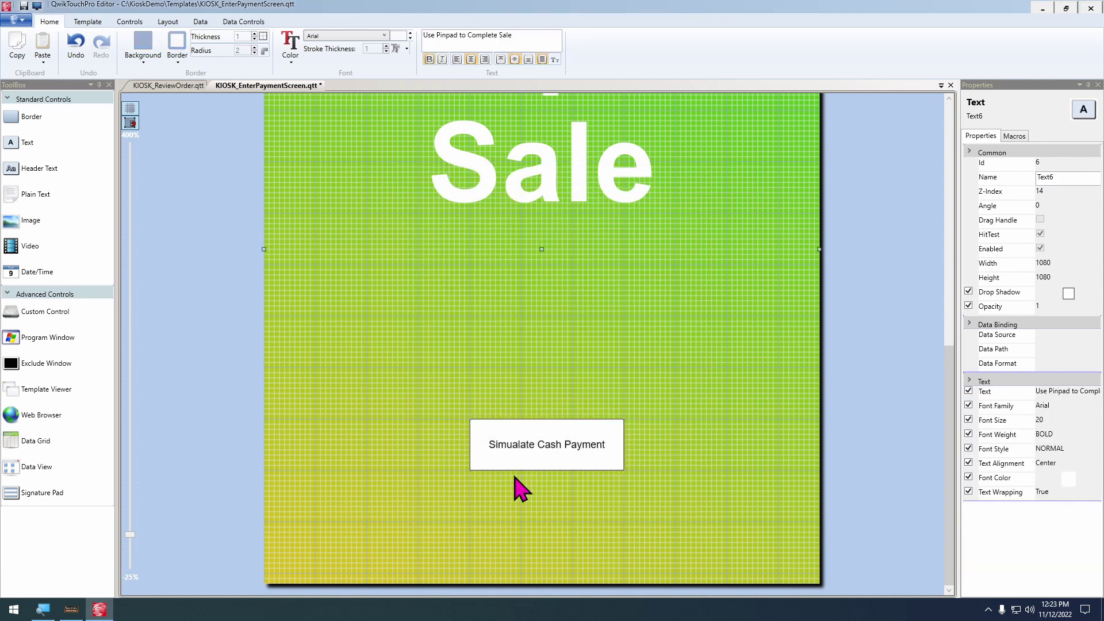
left_click(490, 446, "ctrl")
left_click(168, 22)
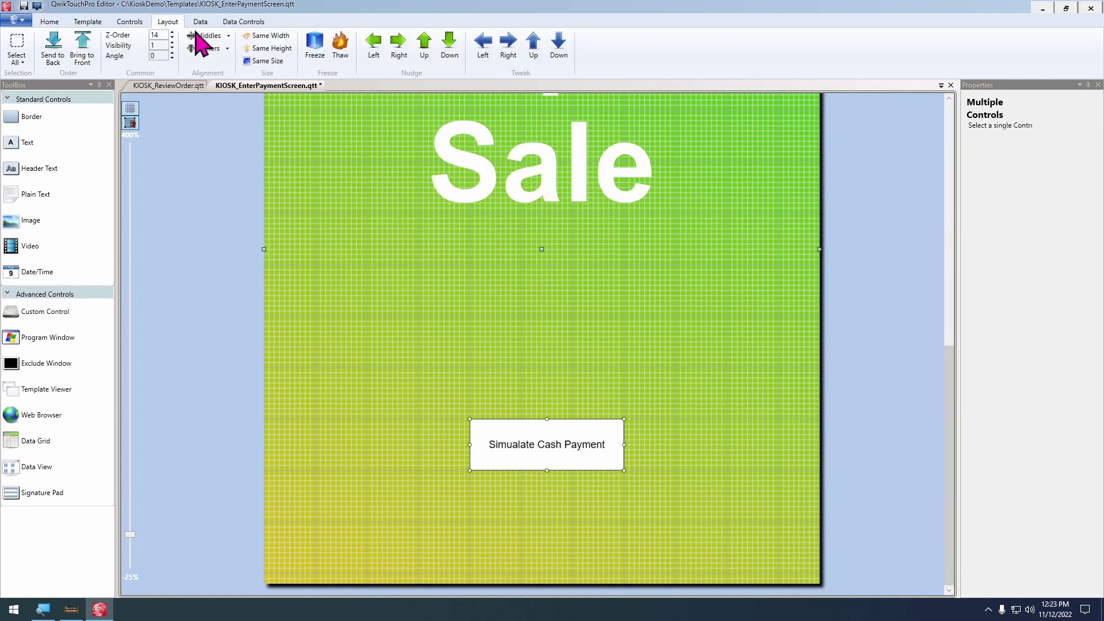
left_click(204, 49)
left_click(406, 405)
scroll(414, 394, "down", 3)
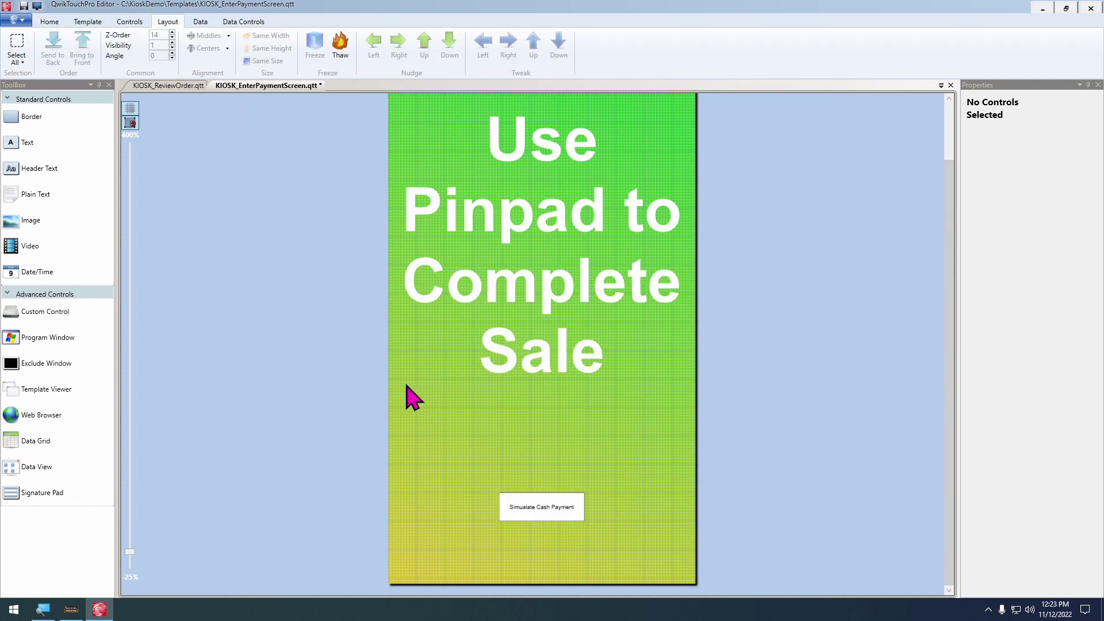
left_click(544, 510)
left_click(50, 22)
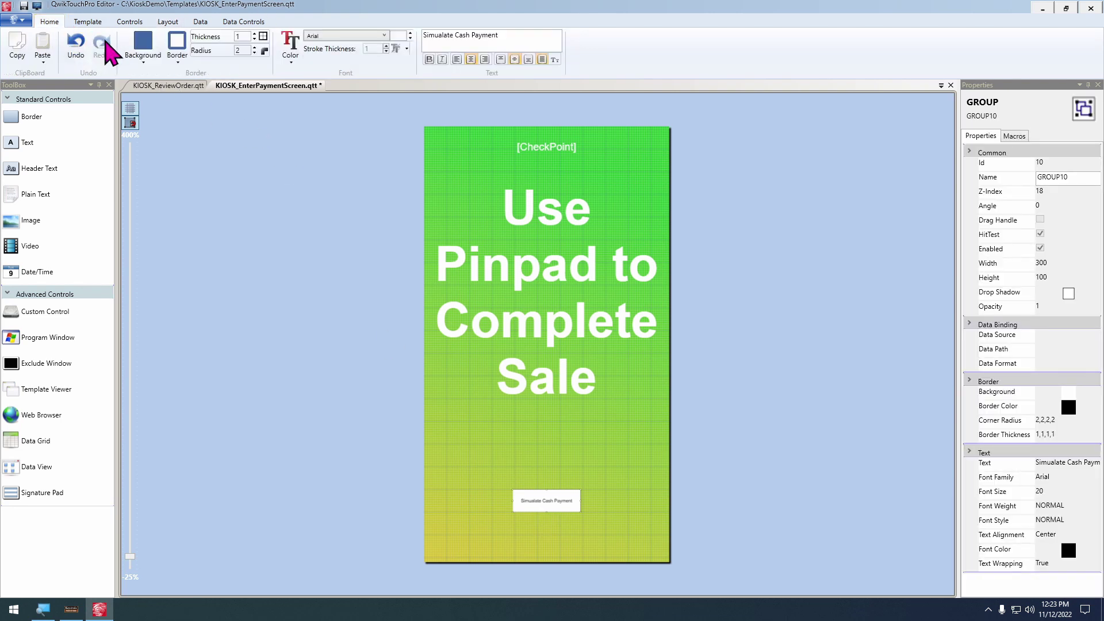
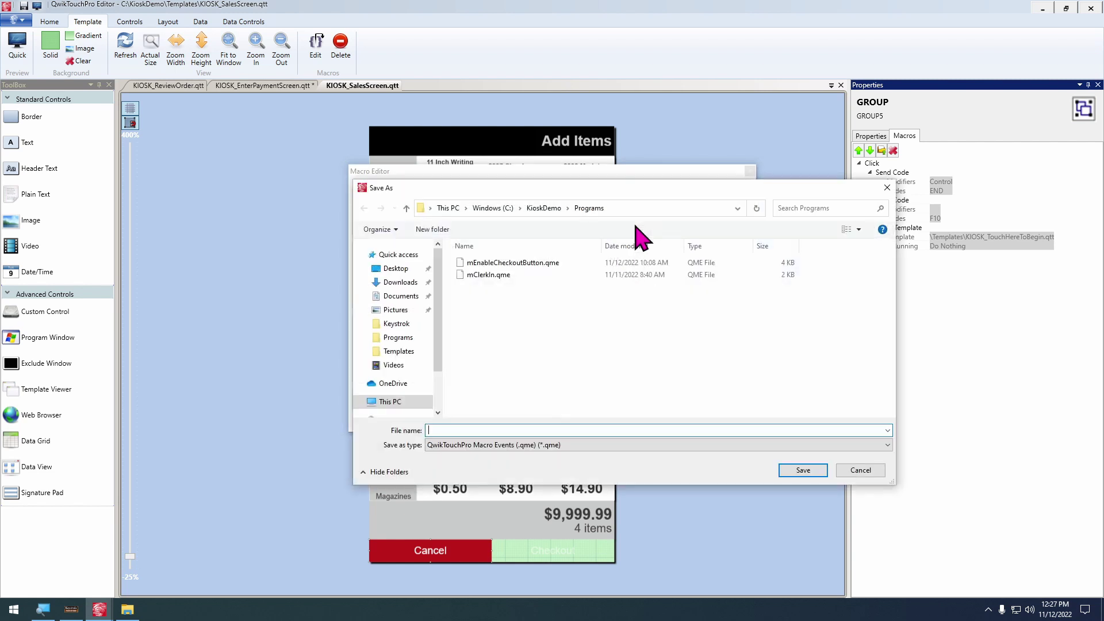
Save the macros as ClearTransactionAndReturnToStart.qme, then delete GROUP5's three existing click macros
type("Cleaer")
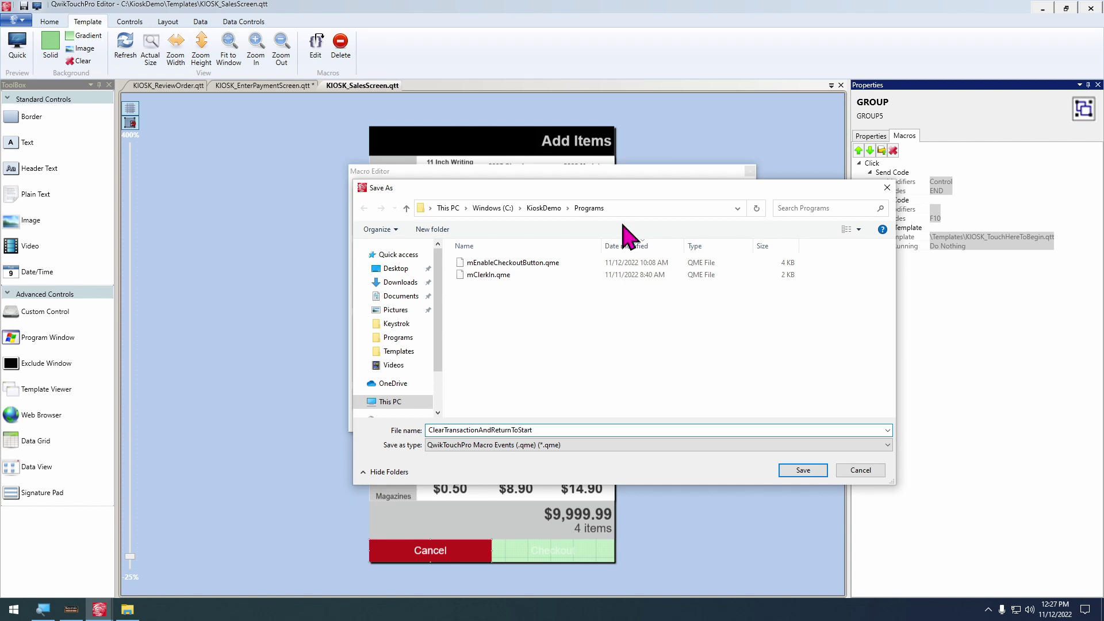
left_click(803, 471)
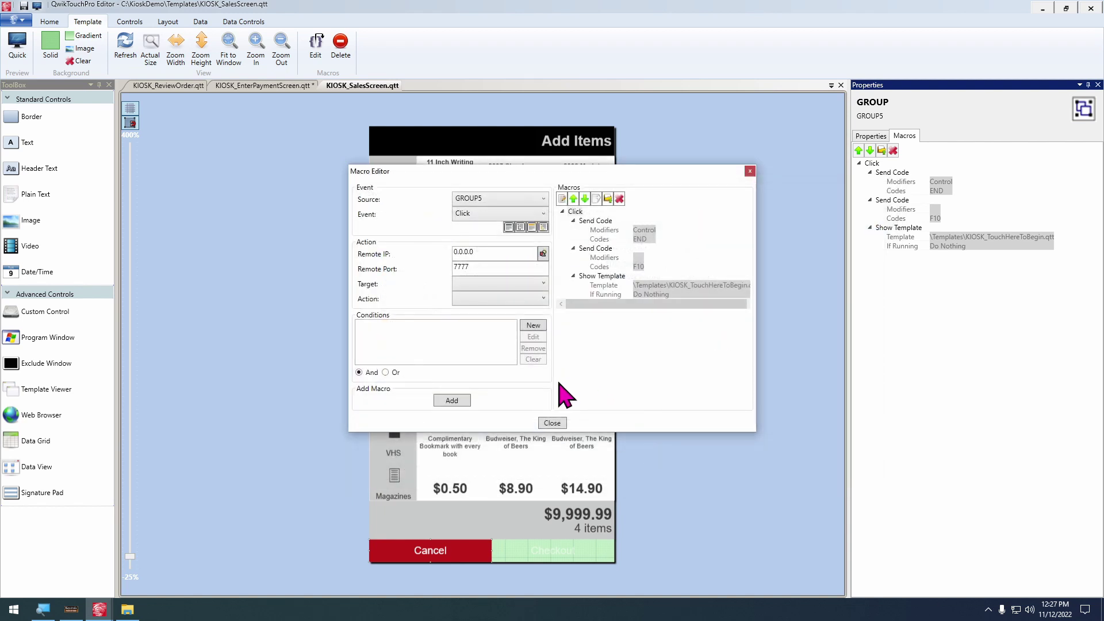
left_click(619, 198)
left_click(597, 221)
left_click(619, 198)
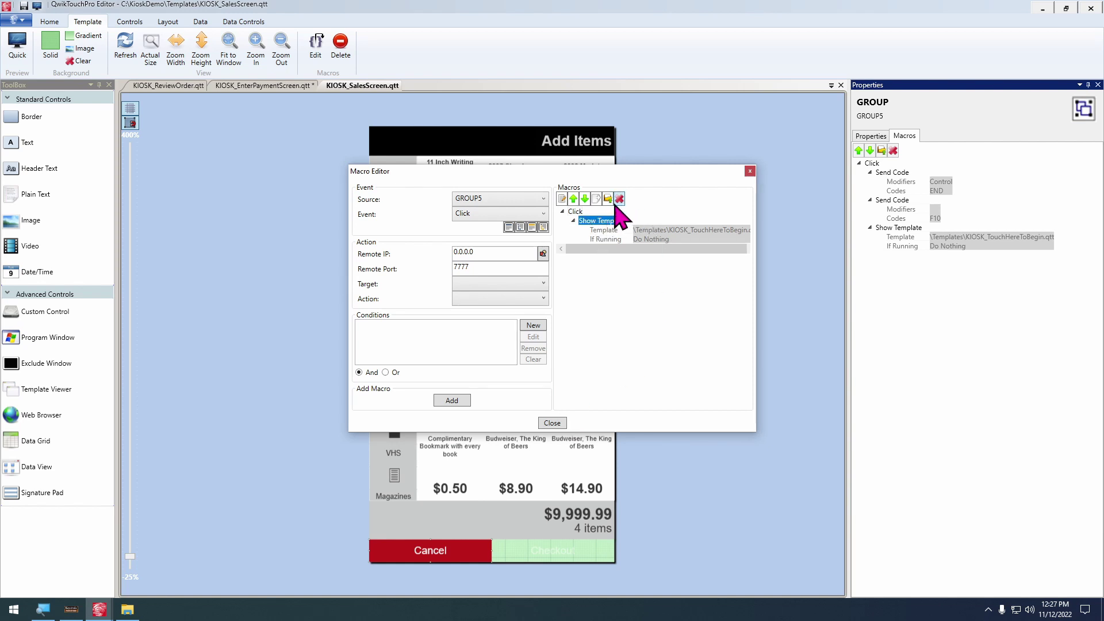
left_click(620, 199)
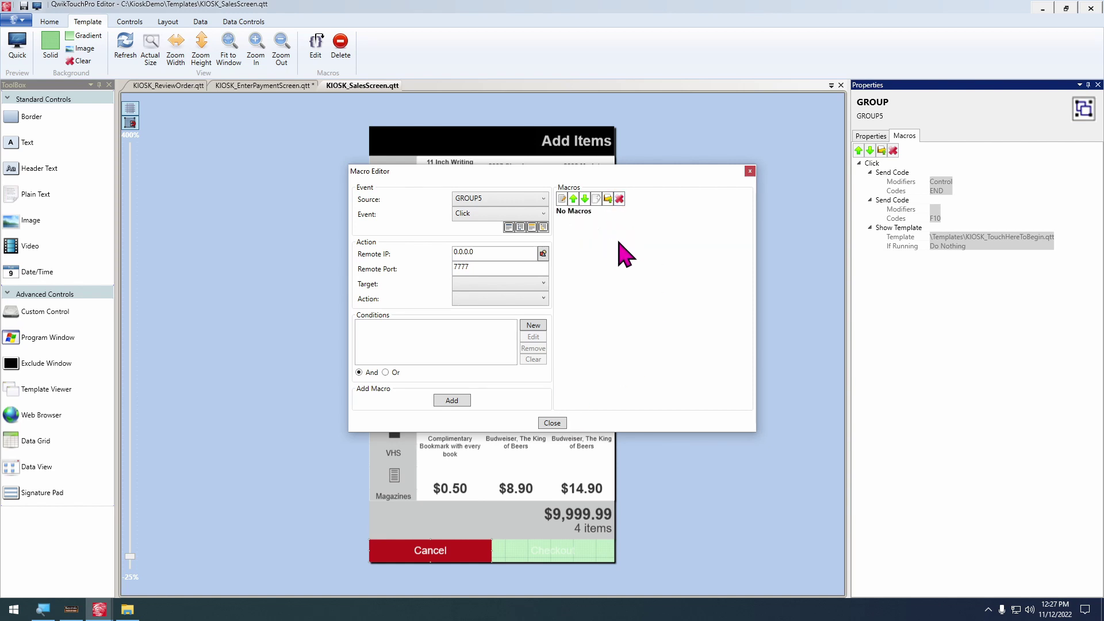
Add a QwikTouchPro Run Macro Export of ClearTransactionAndReturnToStart.qme as GROUP5's only click macro
left_click(499, 289)
left_click(495, 331)
left_click(506, 295)
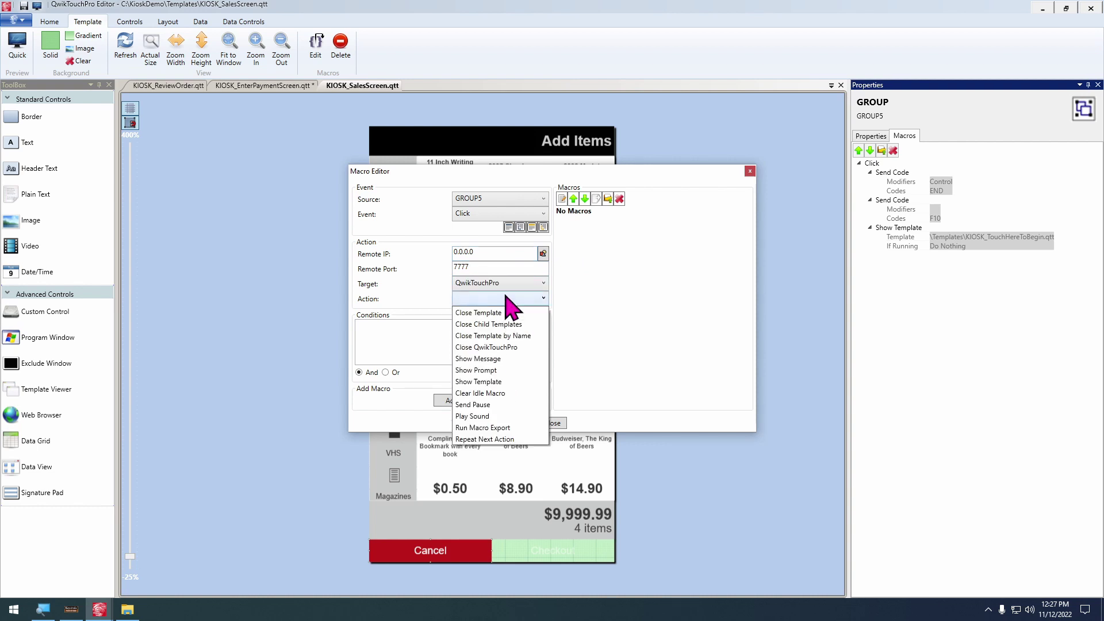
left_click(490, 429)
left_click(513, 338)
left_click(521, 264)
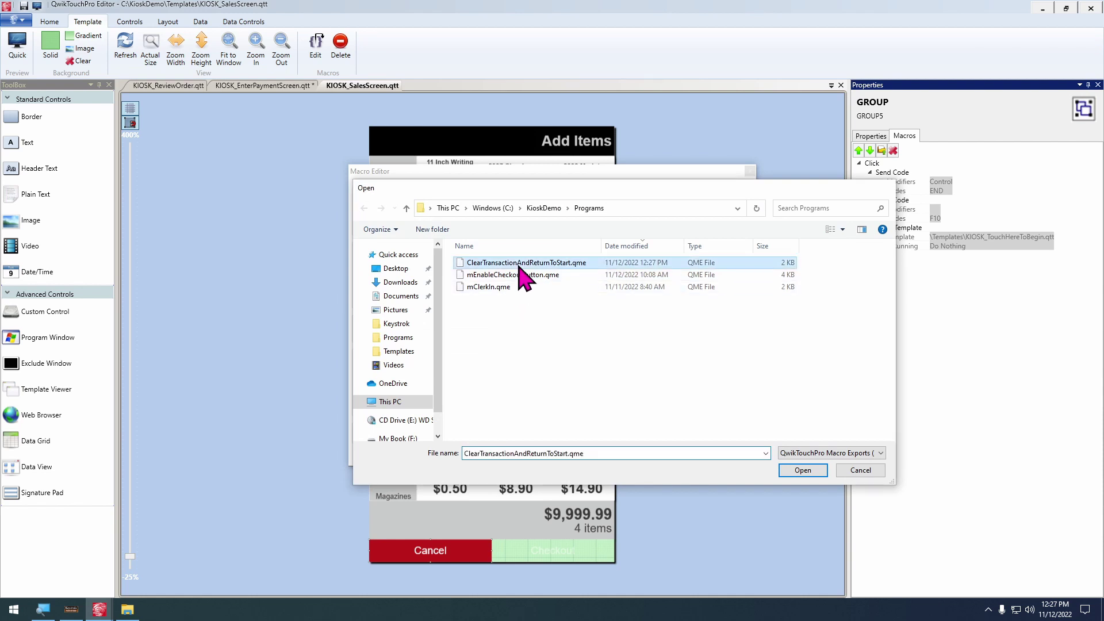
double_click(520, 266)
left_click(452, 434)
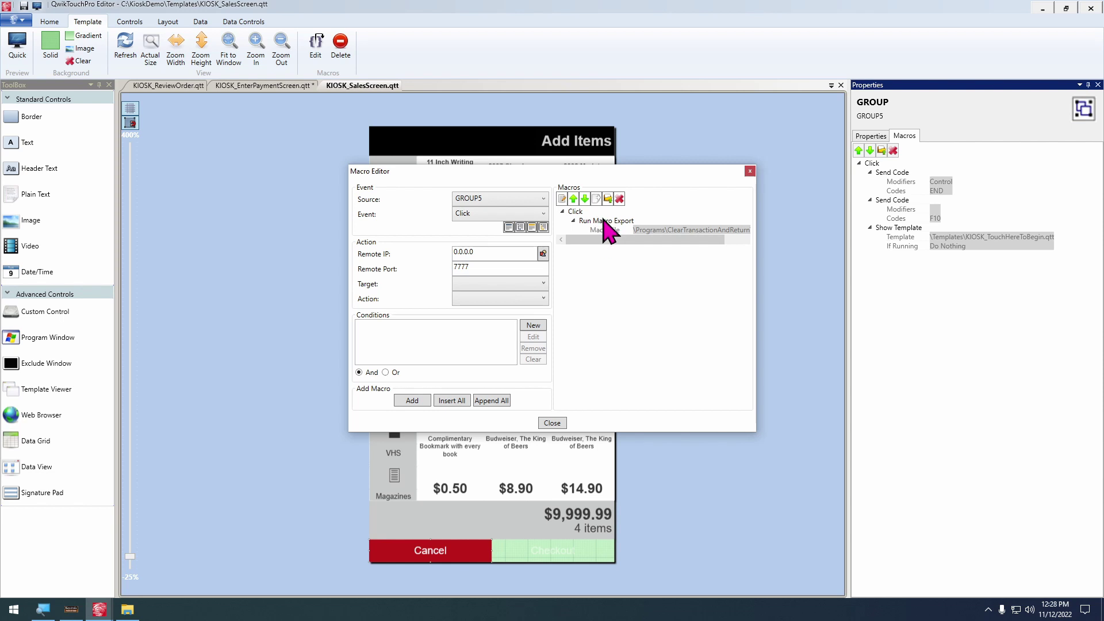
left_click(552, 424)
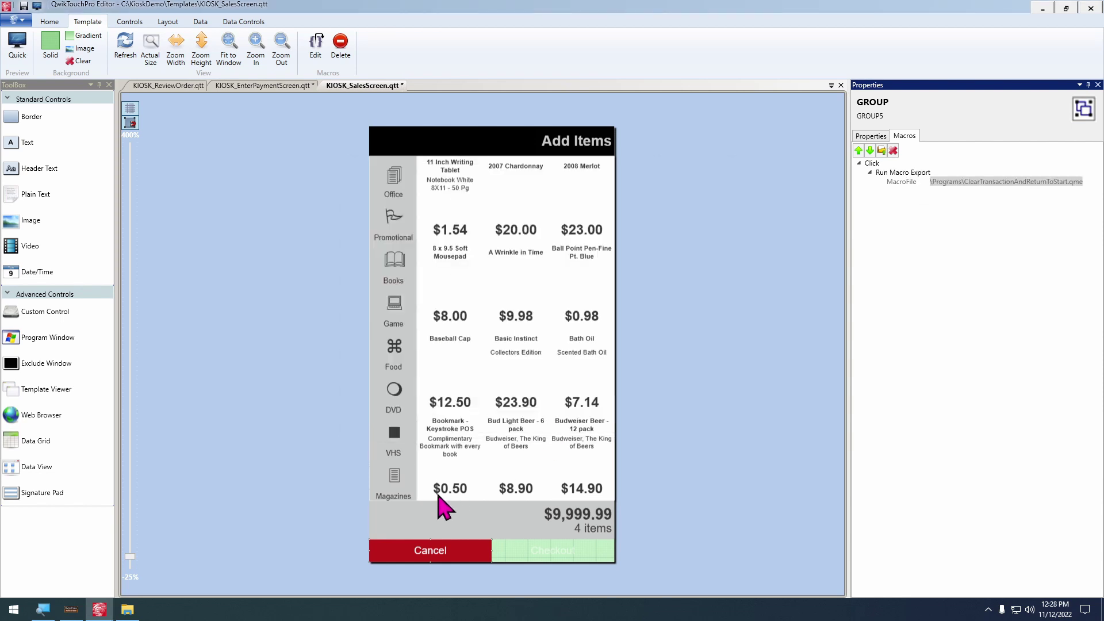
left_click(260, 86)
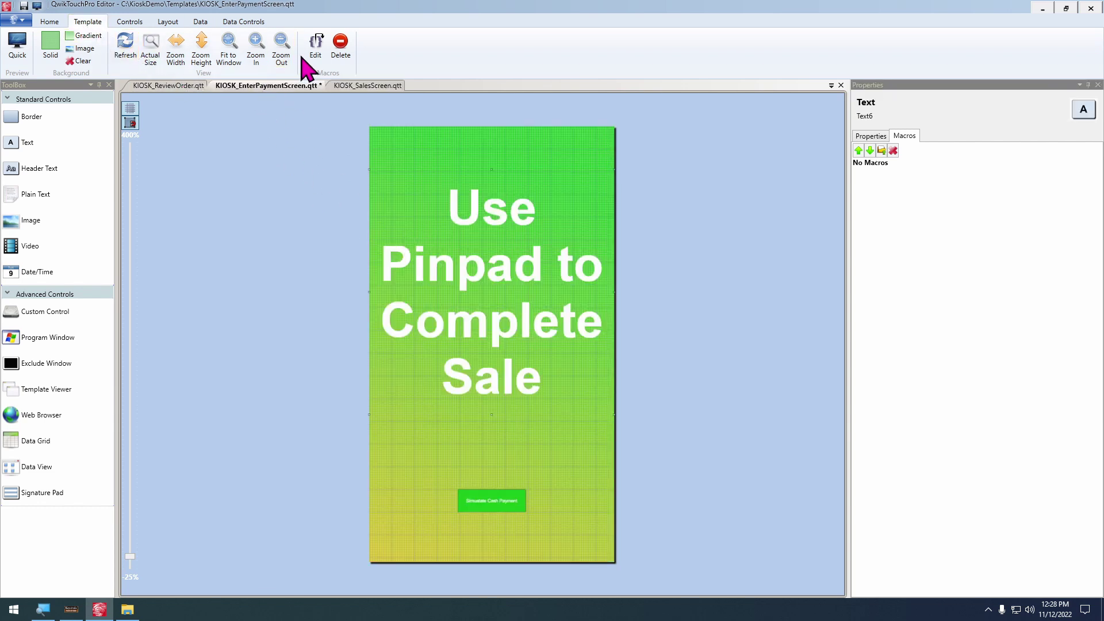
Add an Idle macro to the payment screen that runs ClearTransactionAndReturnToStart.qme as a QwikTouchPro macro export
left_click(317, 49)
left_click(488, 217)
left_click(486, 253)
left_click(518, 285)
left_click(498, 318)
left_click(490, 284)
left_click(487, 283)
left_click(488, 299)
left_click(493, 426)
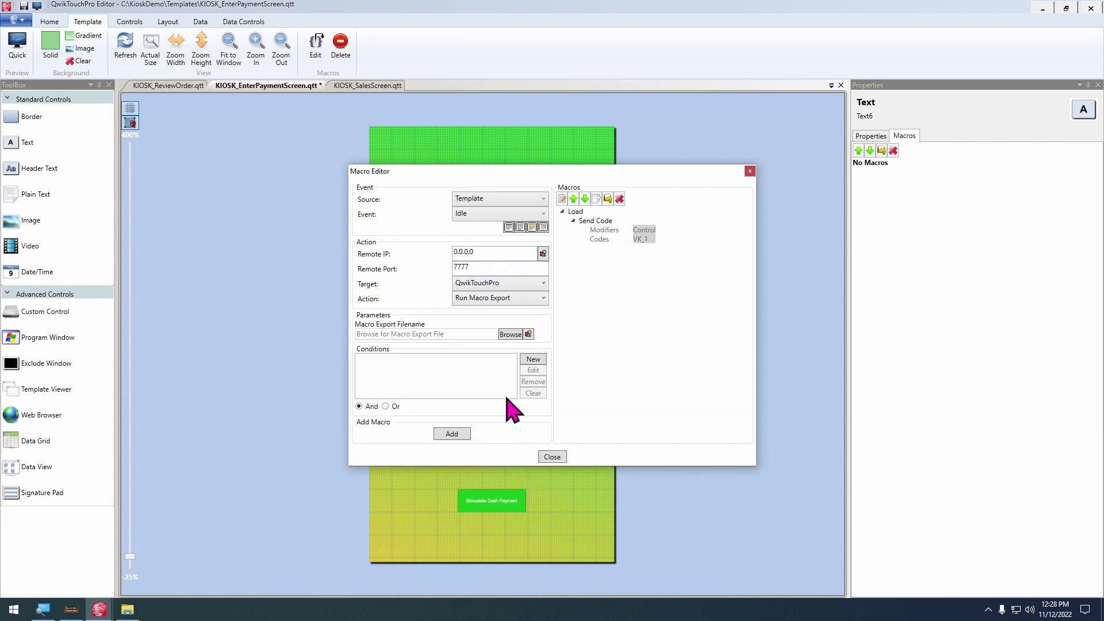
left_click(517, 335)
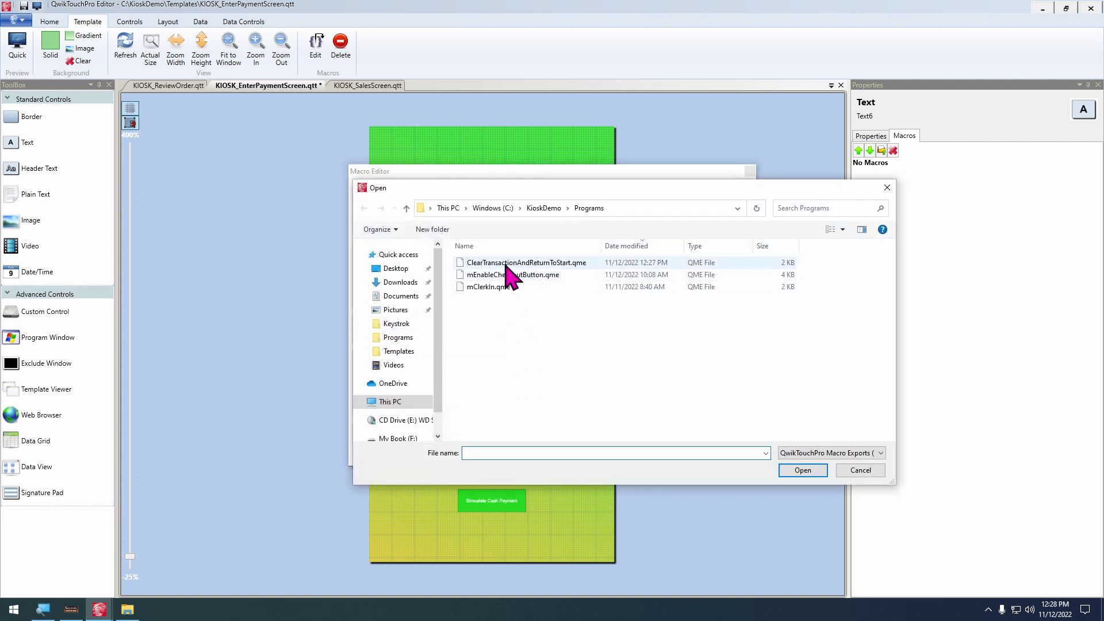
double_click(506, 263)
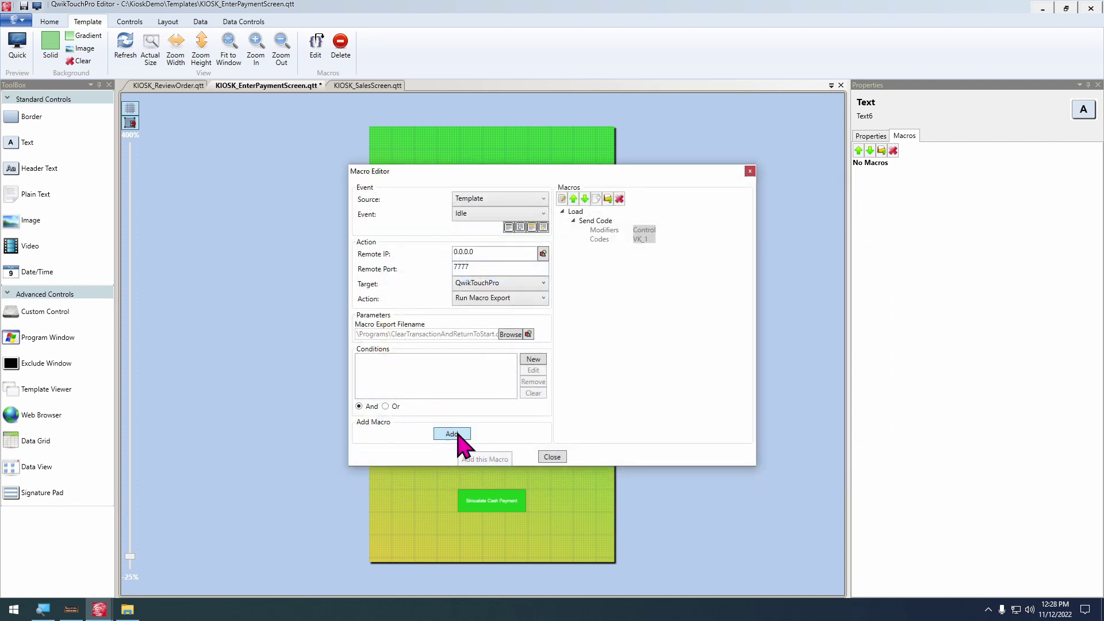
left_click(457, 435)
left_click(553, 423)
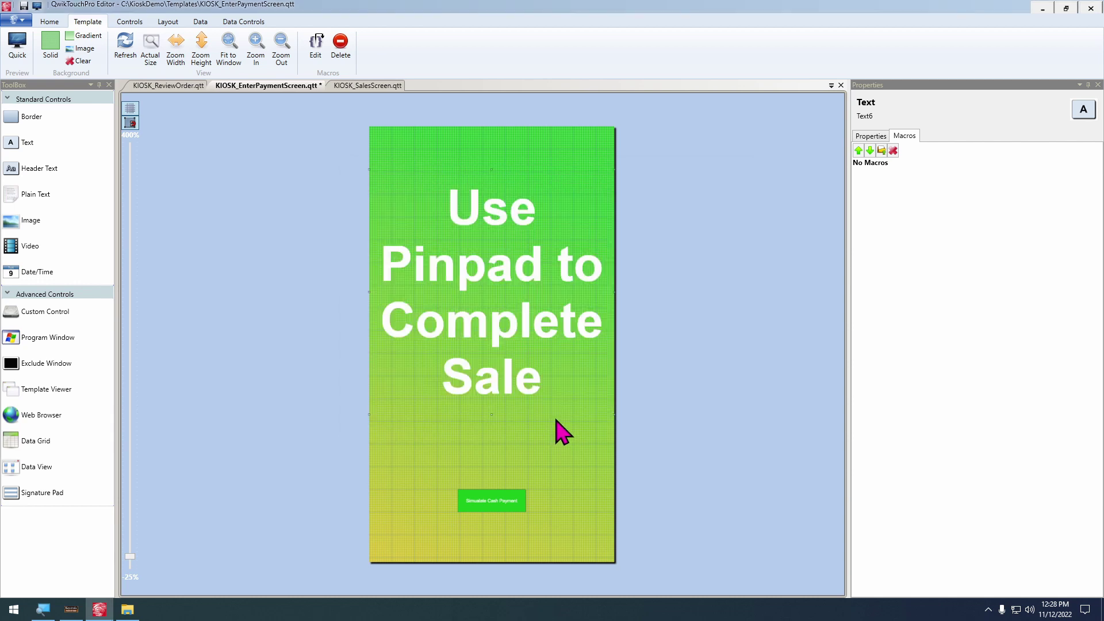
Open ClearTransactionAndReturnToStart.qme in the macro file editor, then bring Keystroke POS forward
left_click(195, 23)
left_click(232, 46)
double_click(138, 85)
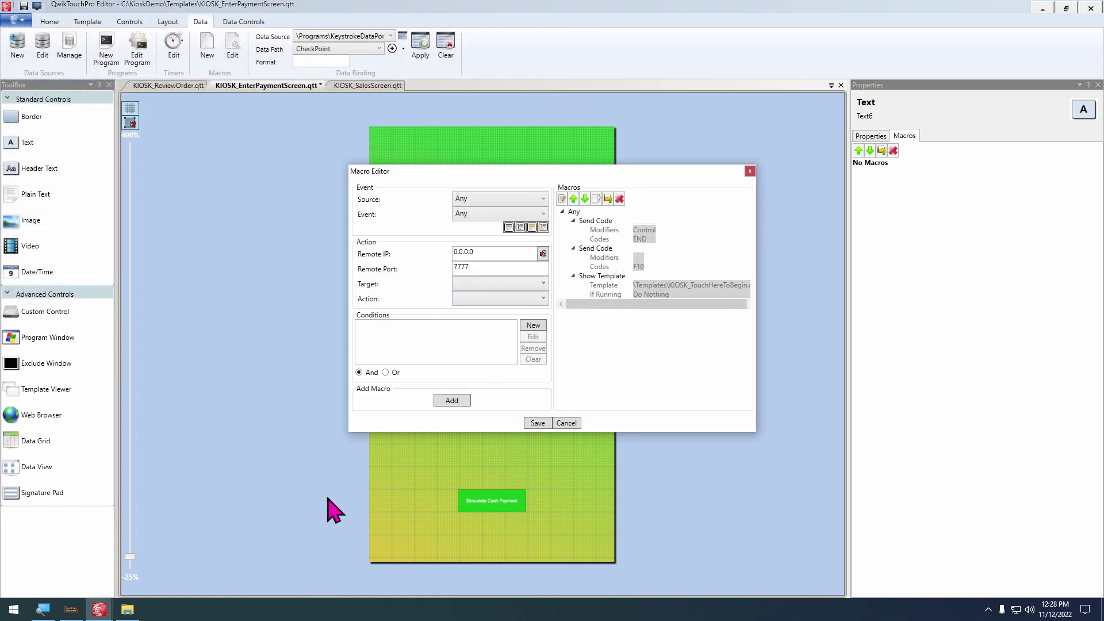
left_click(70, 611)
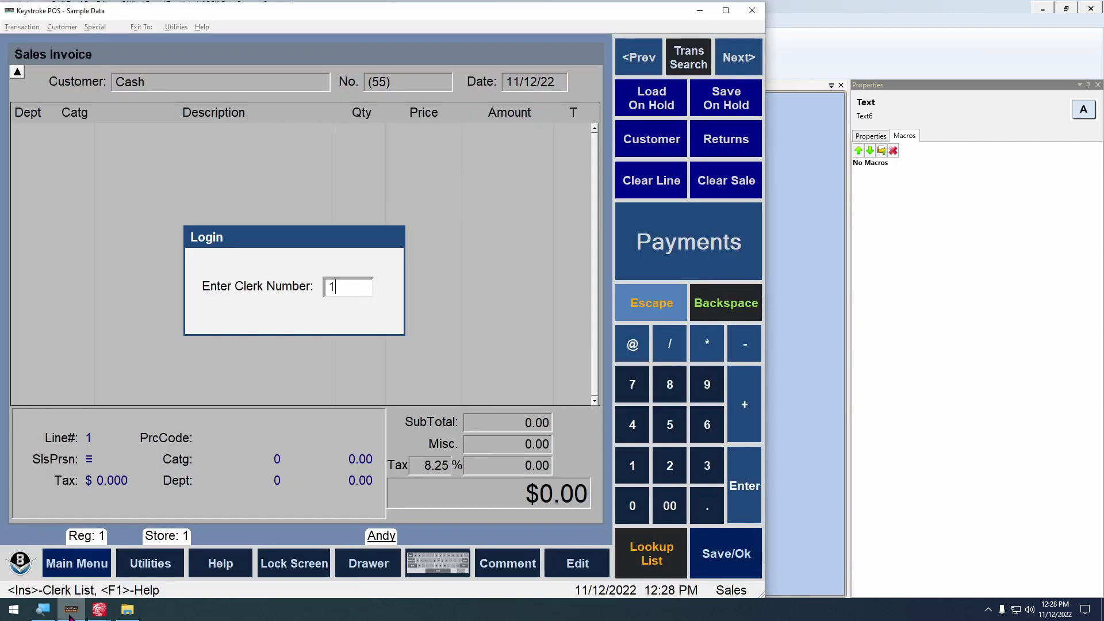
Log in as clerk 1 with the password, ring up item code 3, then discard the sale
key("Return")
key("Return")
key("Return")
type("11")
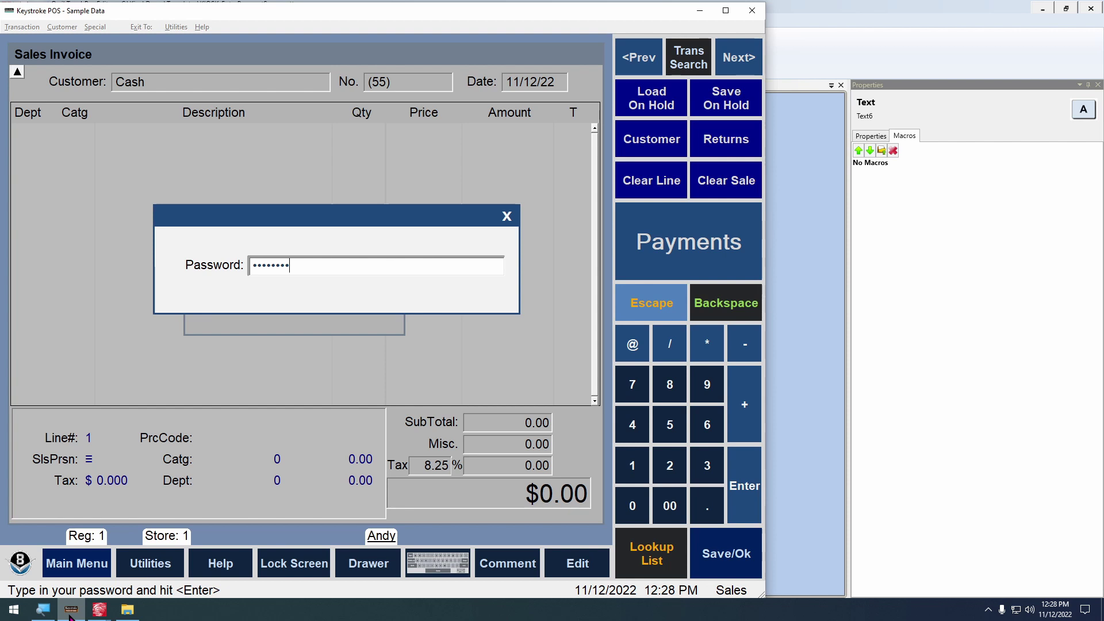
key("Return")
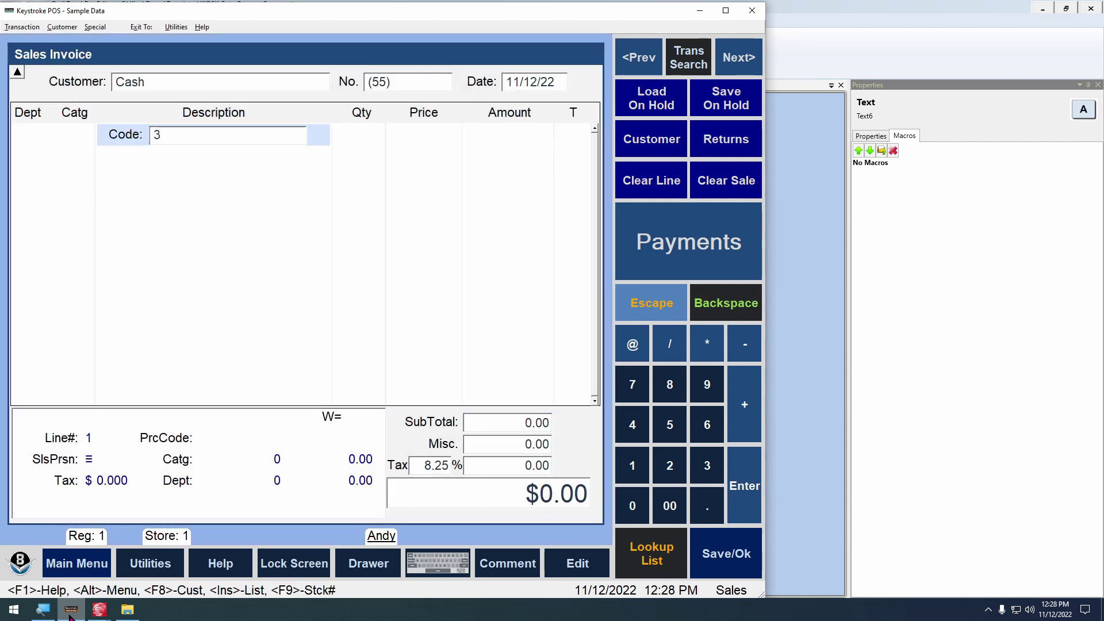
key("Return")
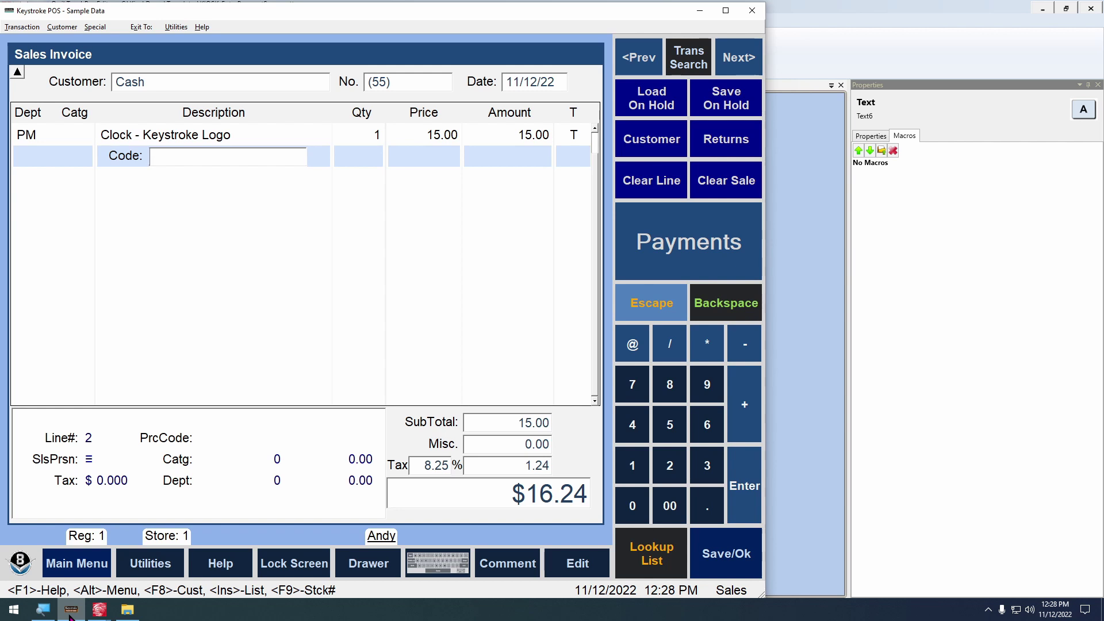
key("Escape")
key("Return")
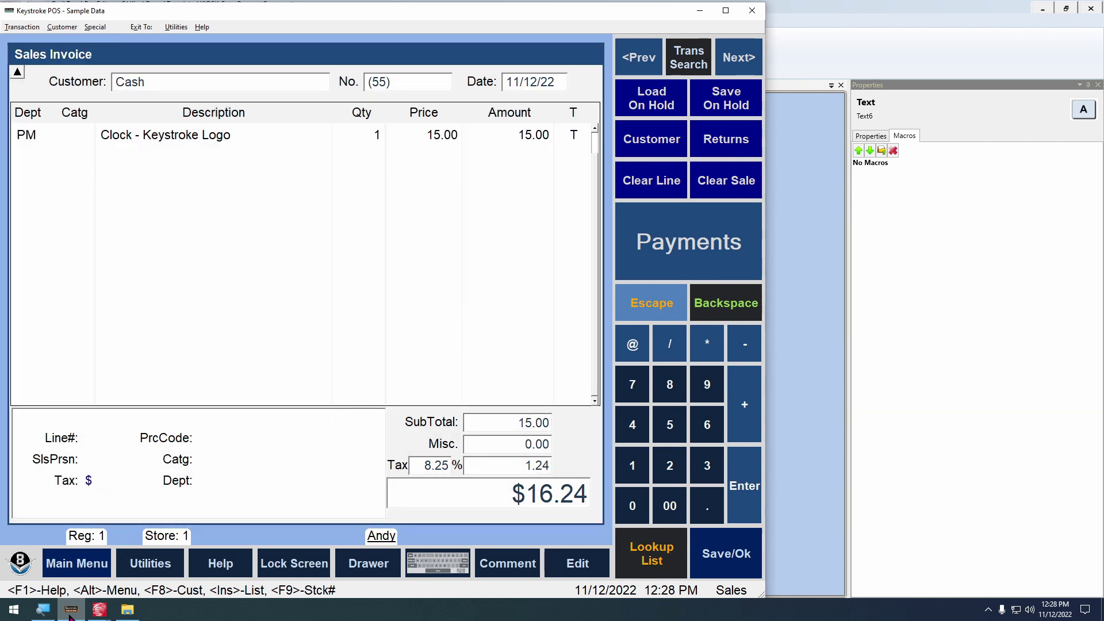
Ring up item 3 again, start a cash payment, back out and clear the transaction
type("3")
key("Return")
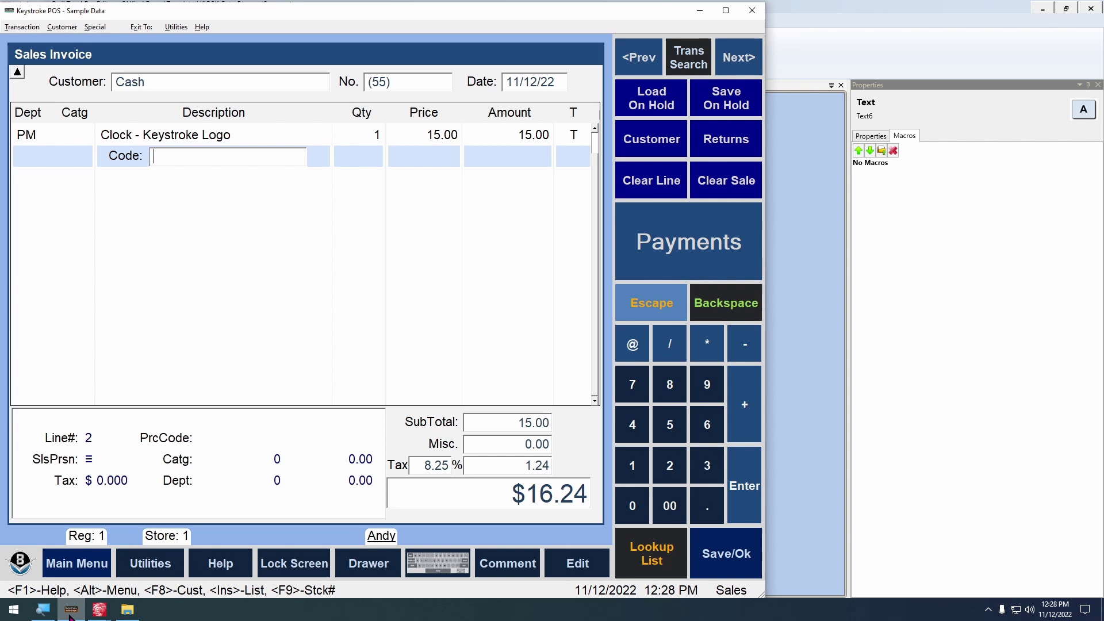
key("Return")
key("Return")
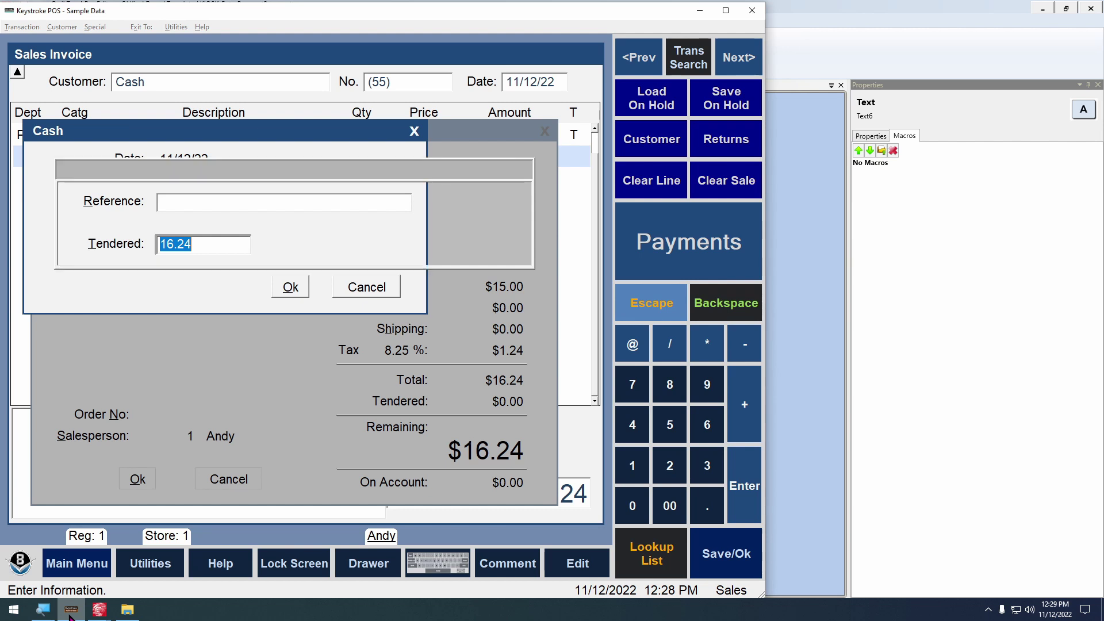
key("Escape")
key("Escape")
key("Escape")
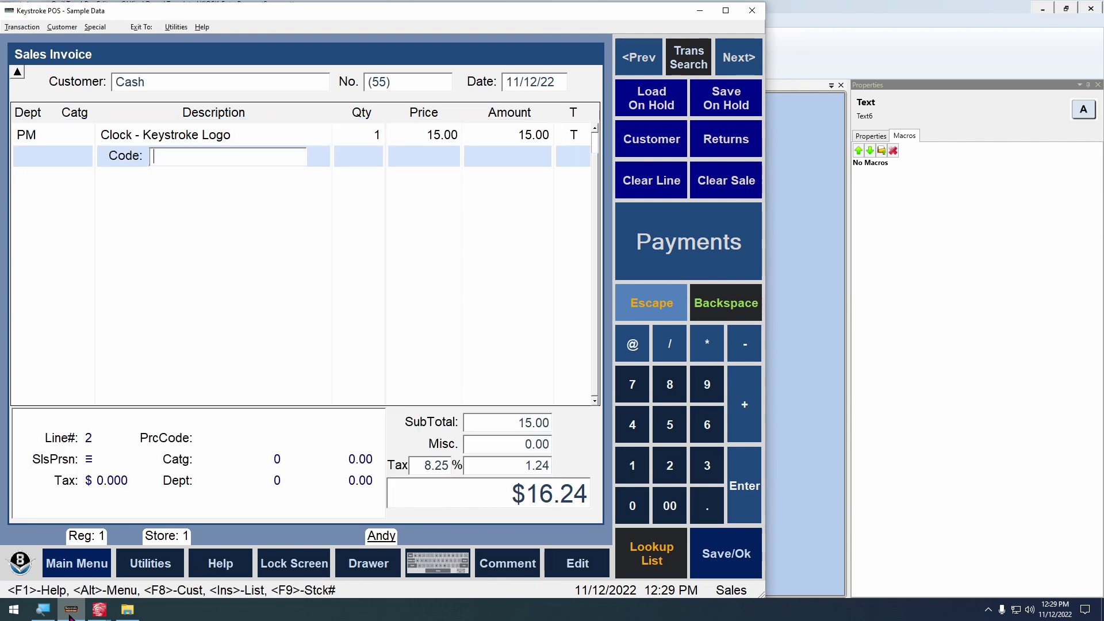
key("Escape")
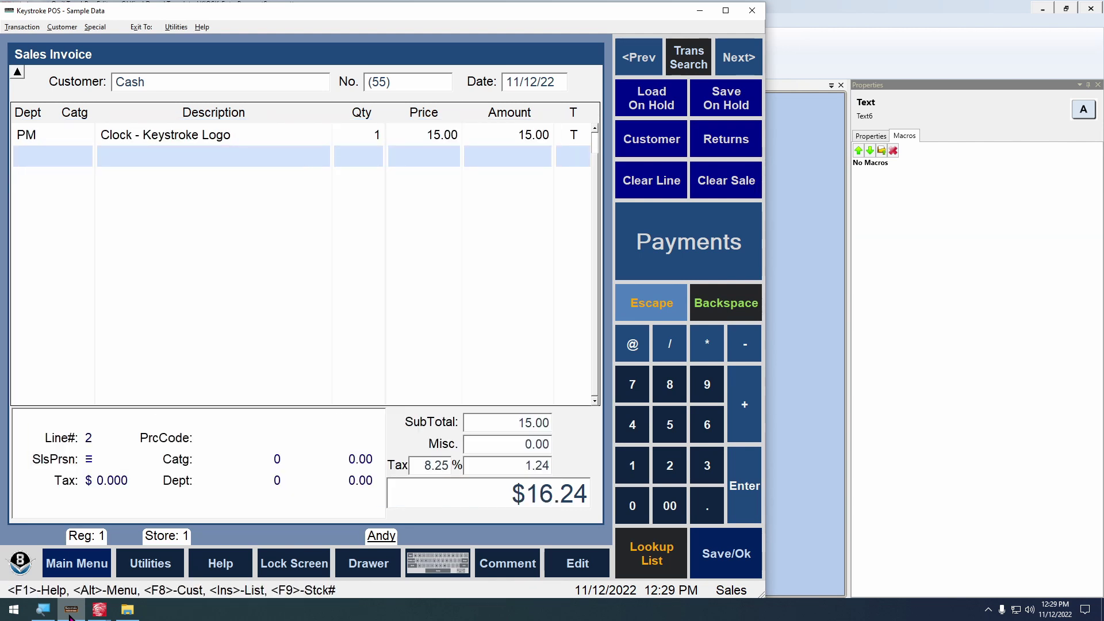
key("Return")
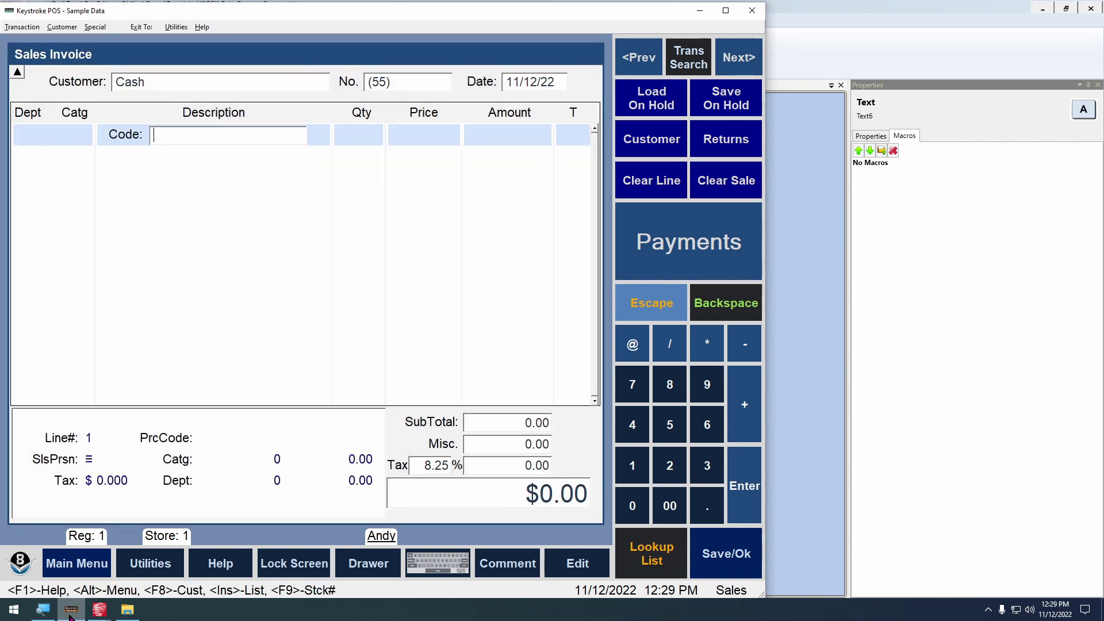
Ring up two Clock items, clear the sale to an empty $0.00 invoice, and return to the Macro Editor
type("3")
key("Return")
type("3")
key("Return")
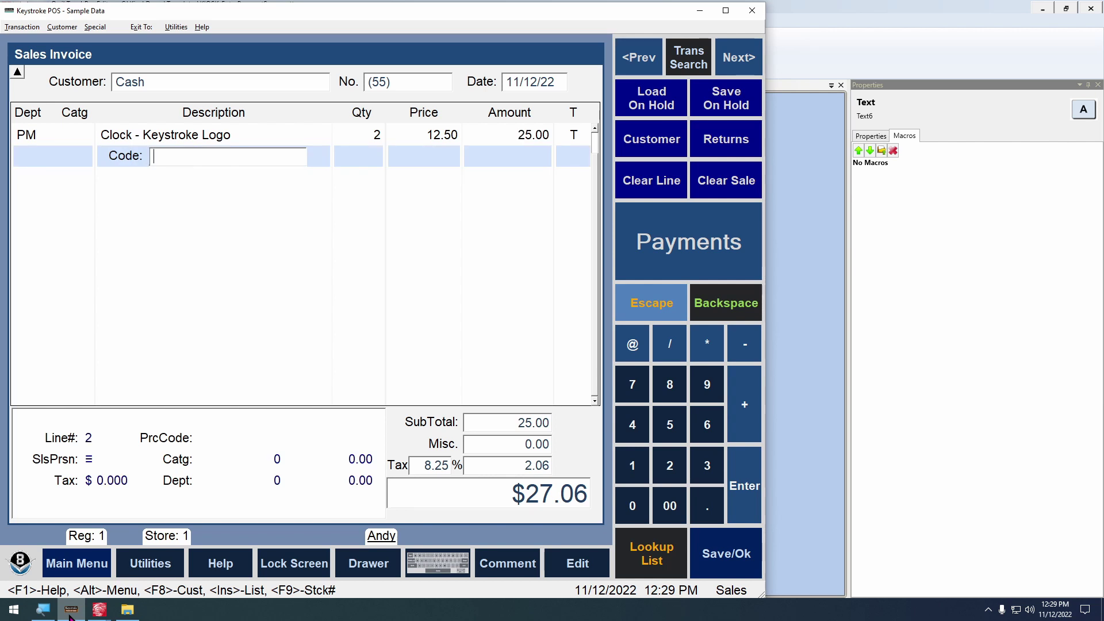
key("Escape")
key("Return")
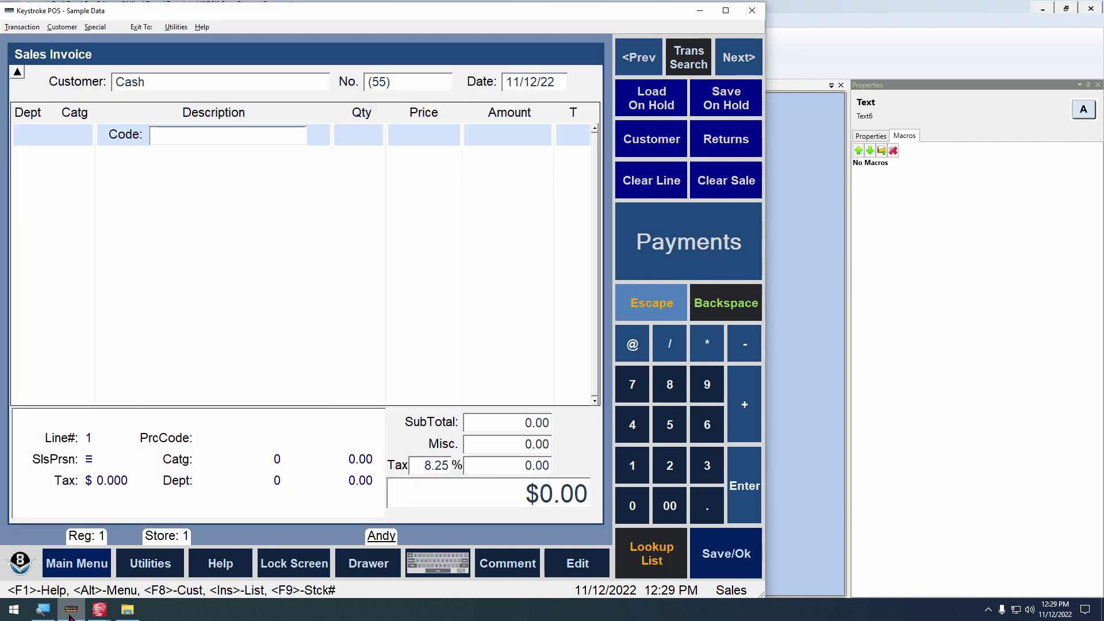
left_click(98, 614)
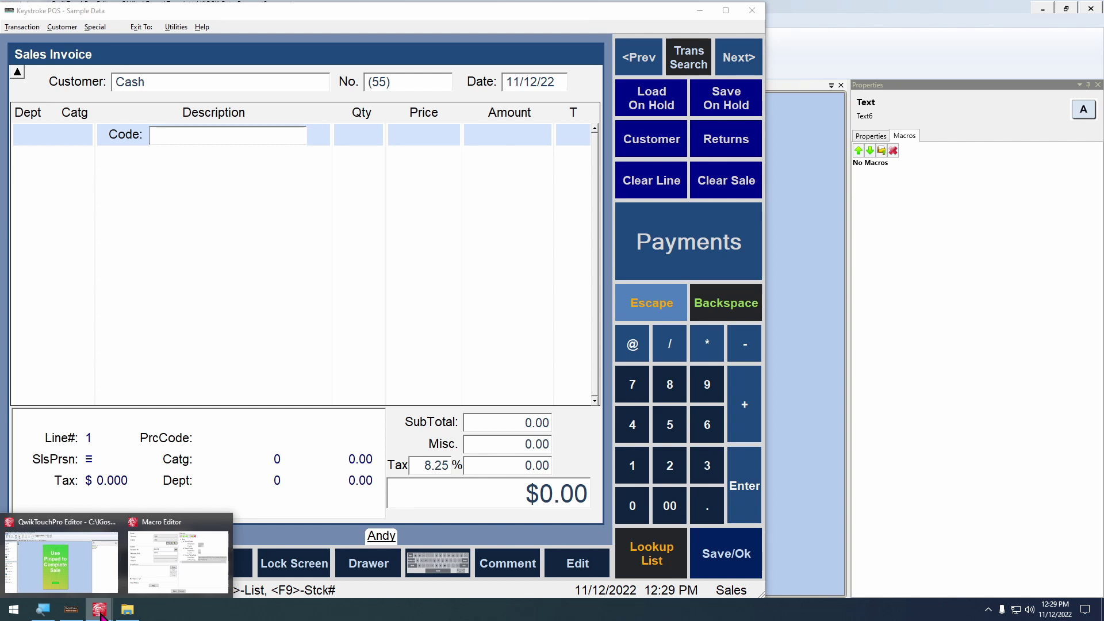
left_click(152, 582)
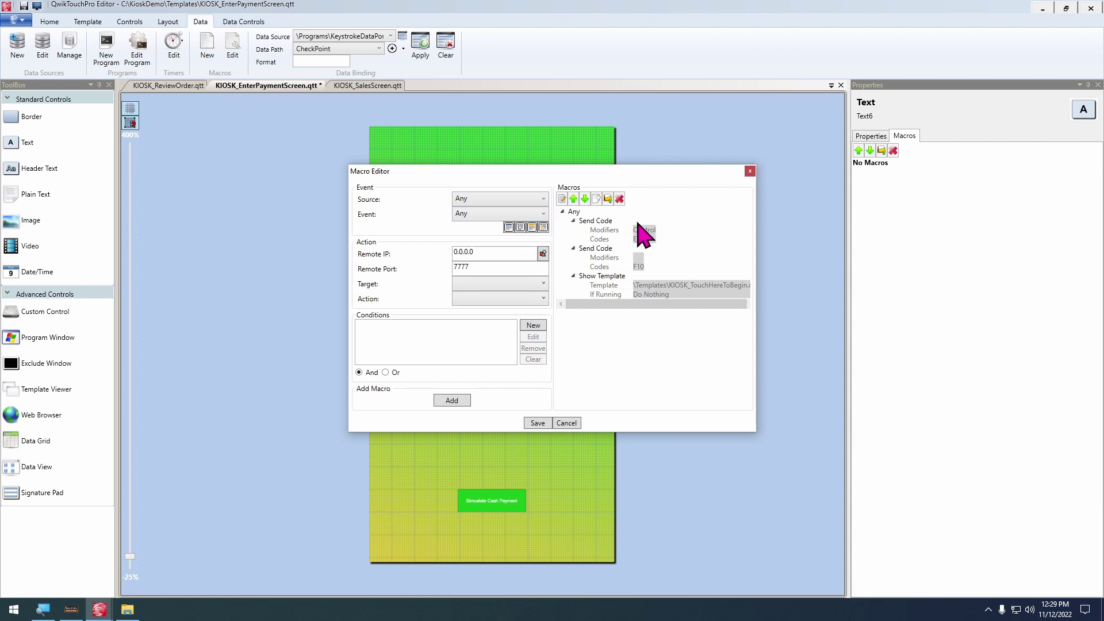
Add a Send Code ESCAPE step for the active program and move it to the top of the macro
left_click(522, 284)
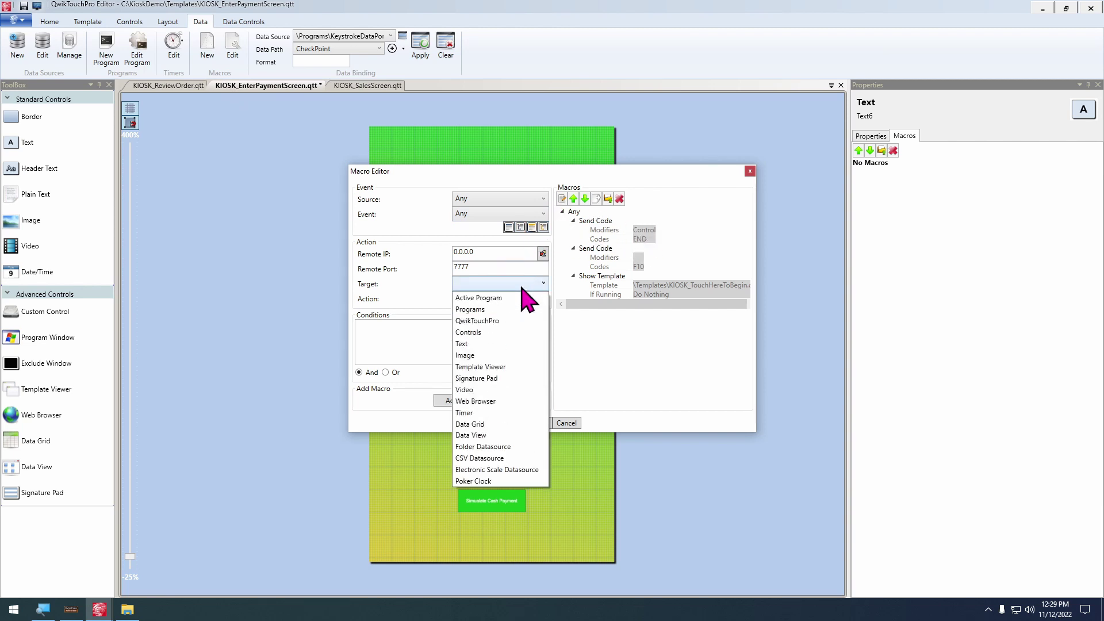
left_click(501, 297)
left_click(497, 286)
left_click(498, 297)
left_click(498, 299)
left_click(499, 326)
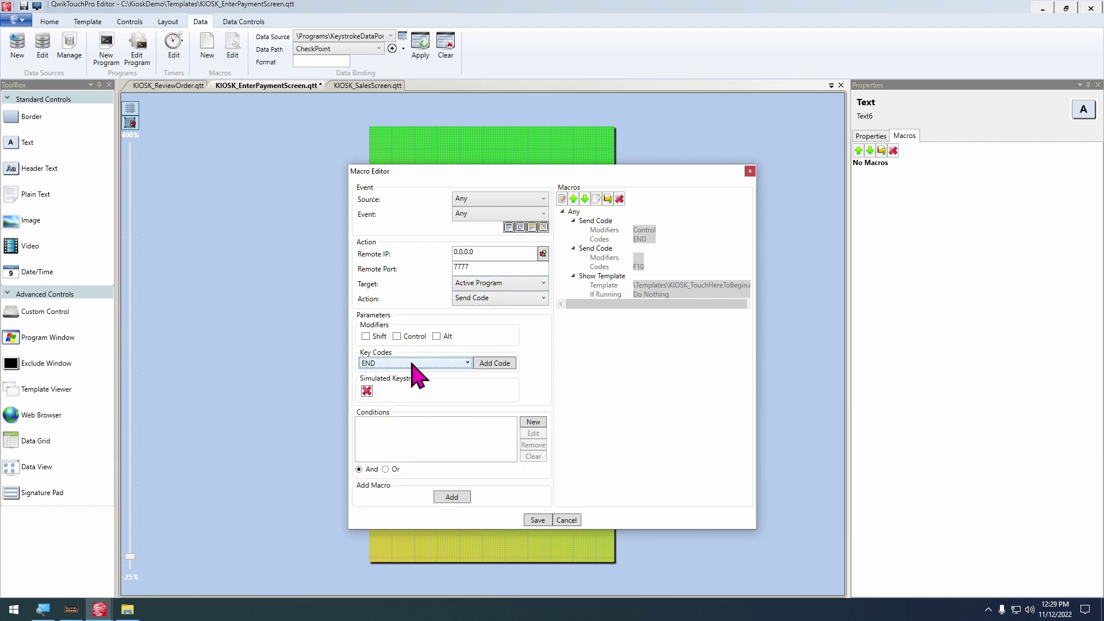
left_click(494, 363)
left_click(452, 497)
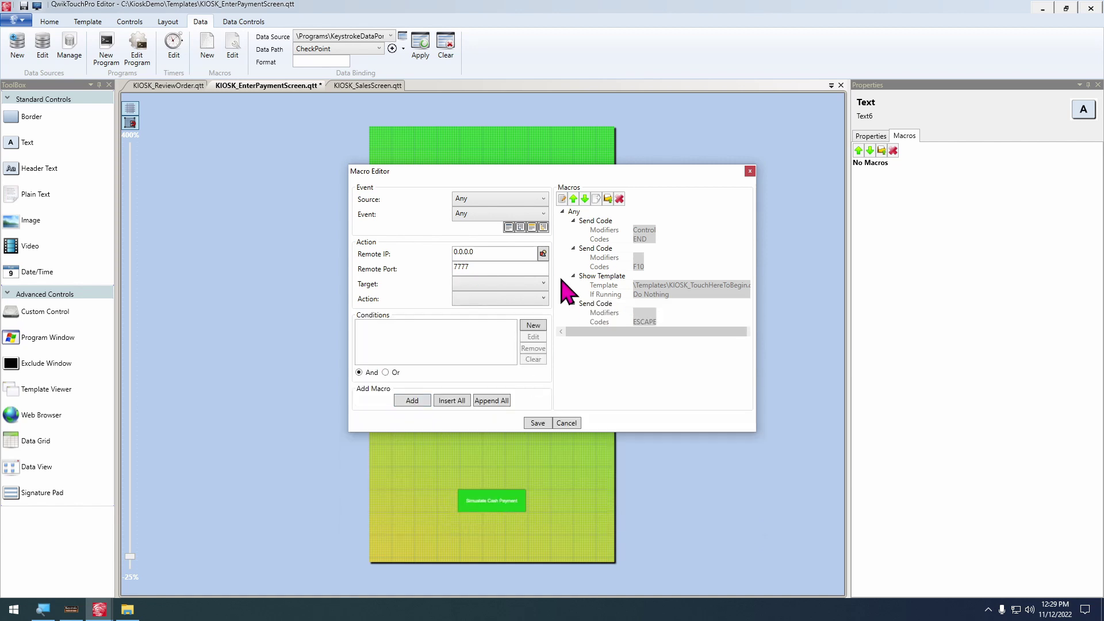
left_click(591, 303)
left_click(573, 199)
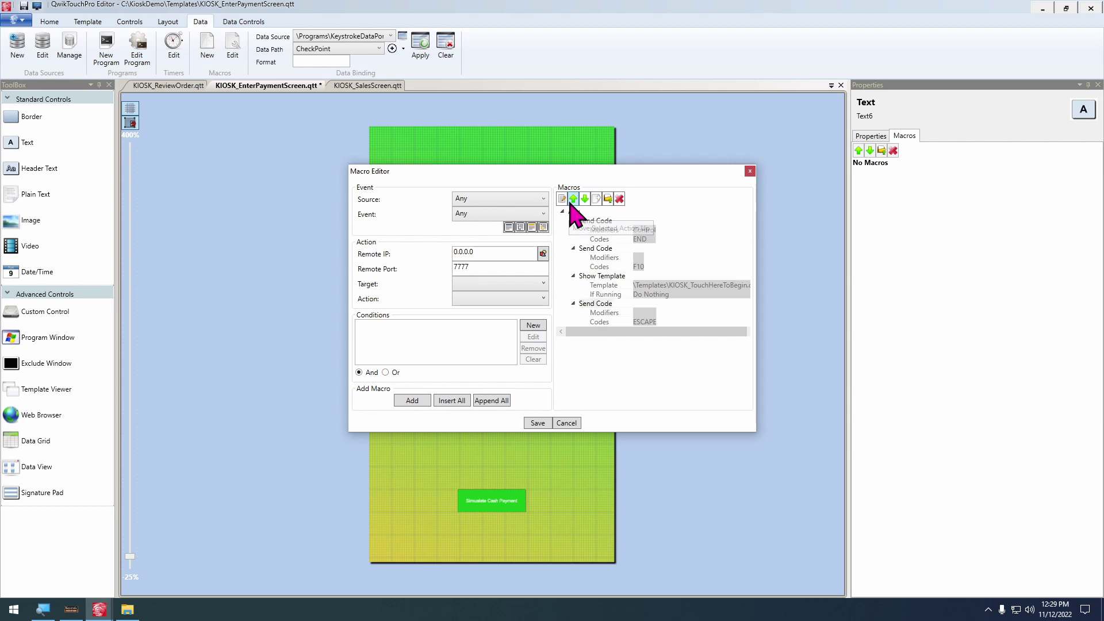
left_click(574, 199)
left_click(573, 198)
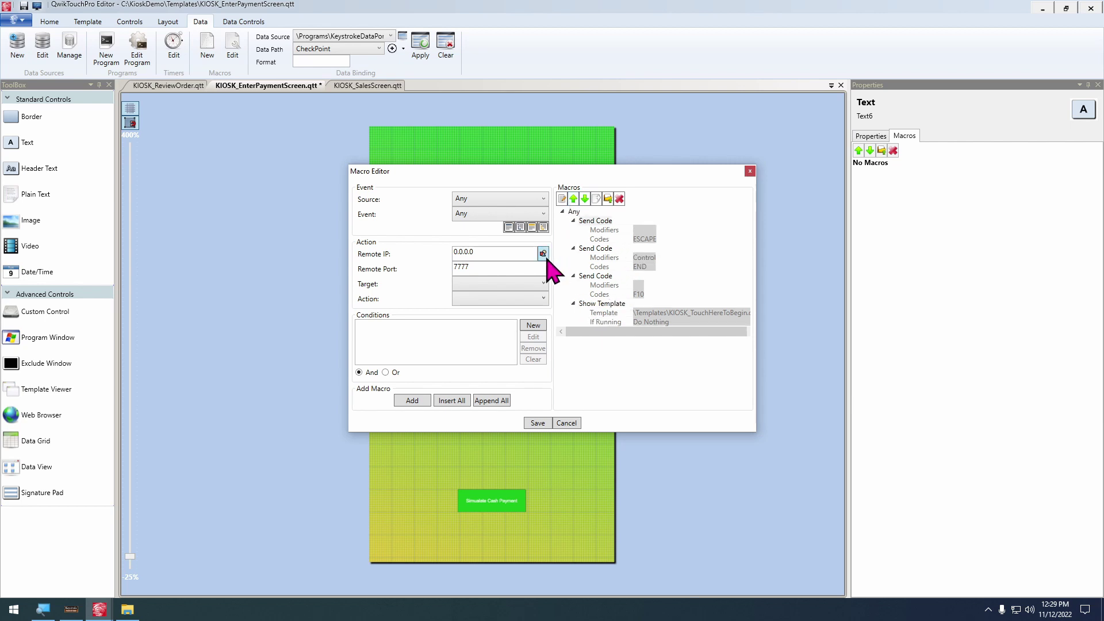
Add a Repeat Next Action step with a count of 3, move it above the Escape step, and save
left_click(511, 283)
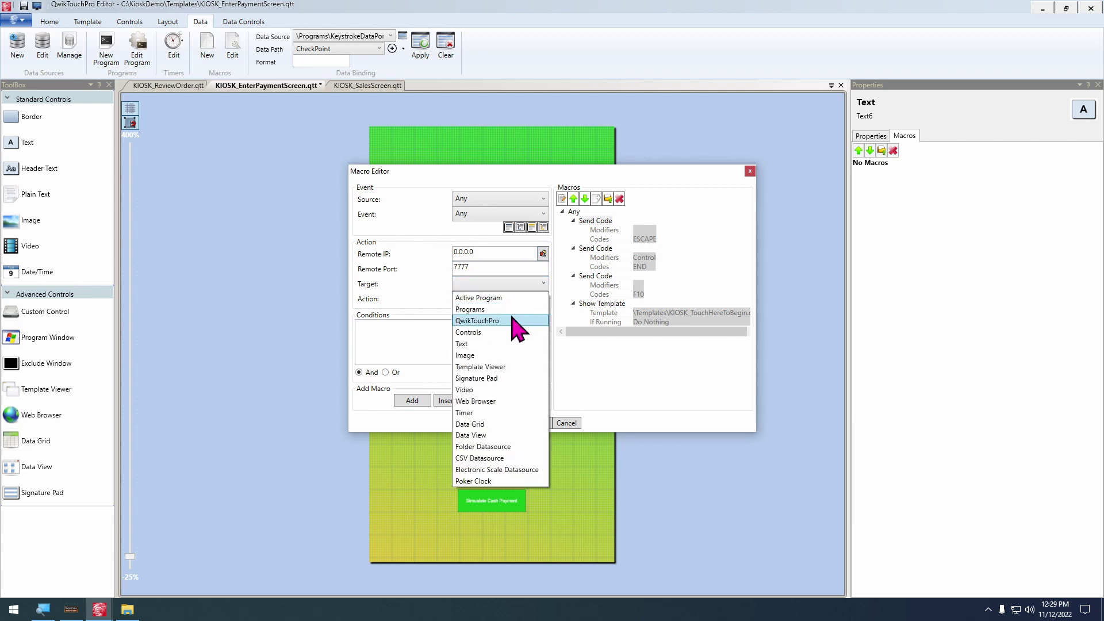
left_click(513, 320)
left_click(517, 299)
left_click(505, 440)
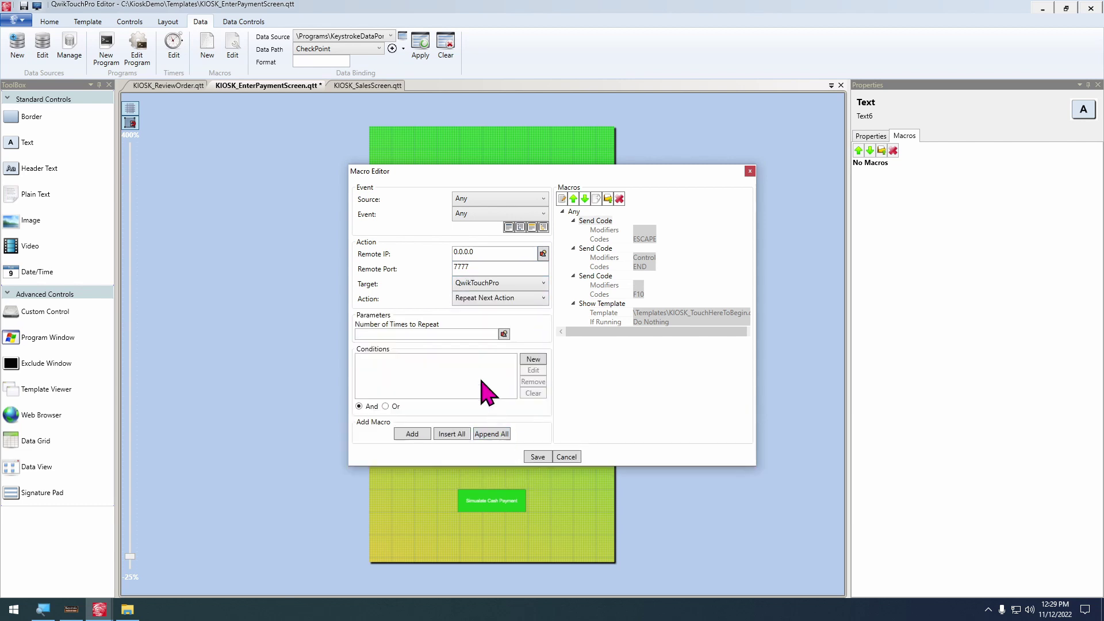
left_click(434, 334)
left_click(422, 433)
left_click(620, 331)
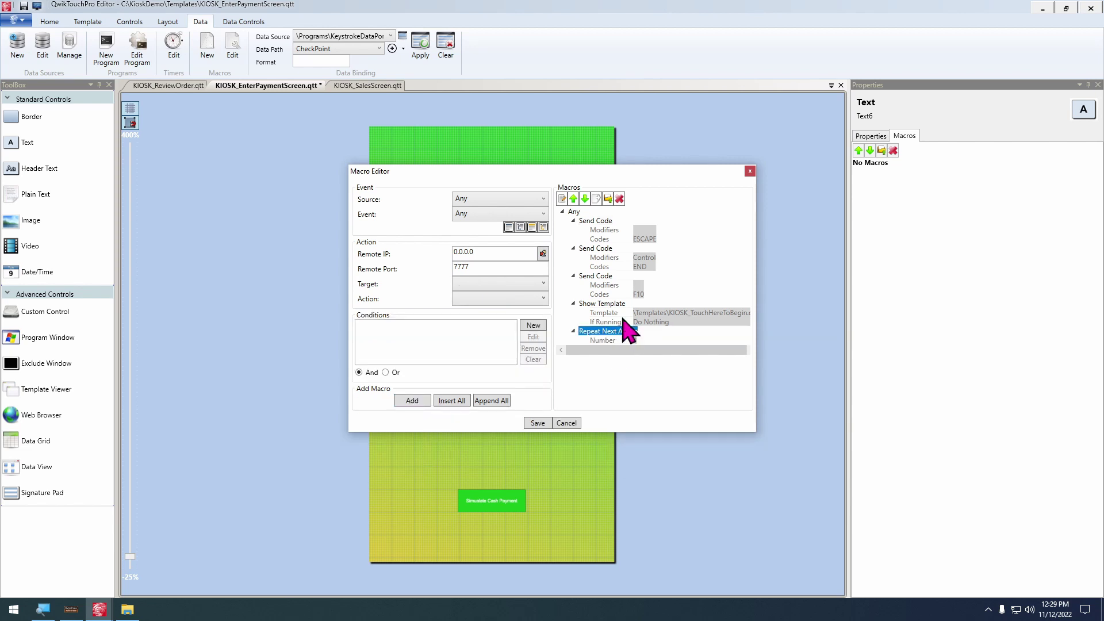
left_click(574, 199)
left_click(573, 199)
left_click(573, 199)
left_click(573, 199)
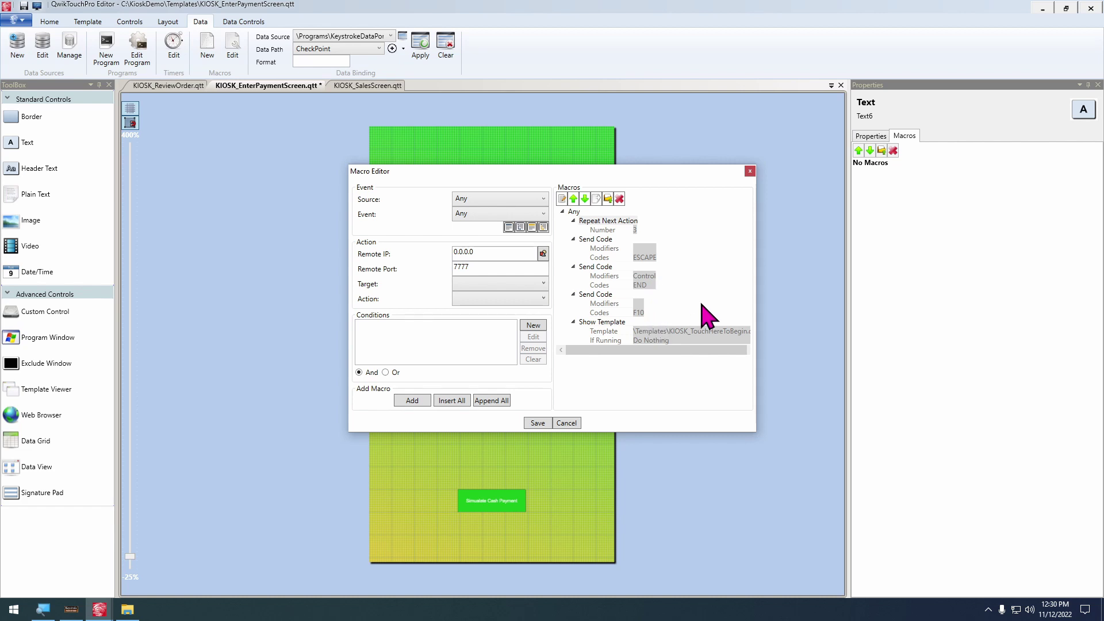
left_click(549, 424)
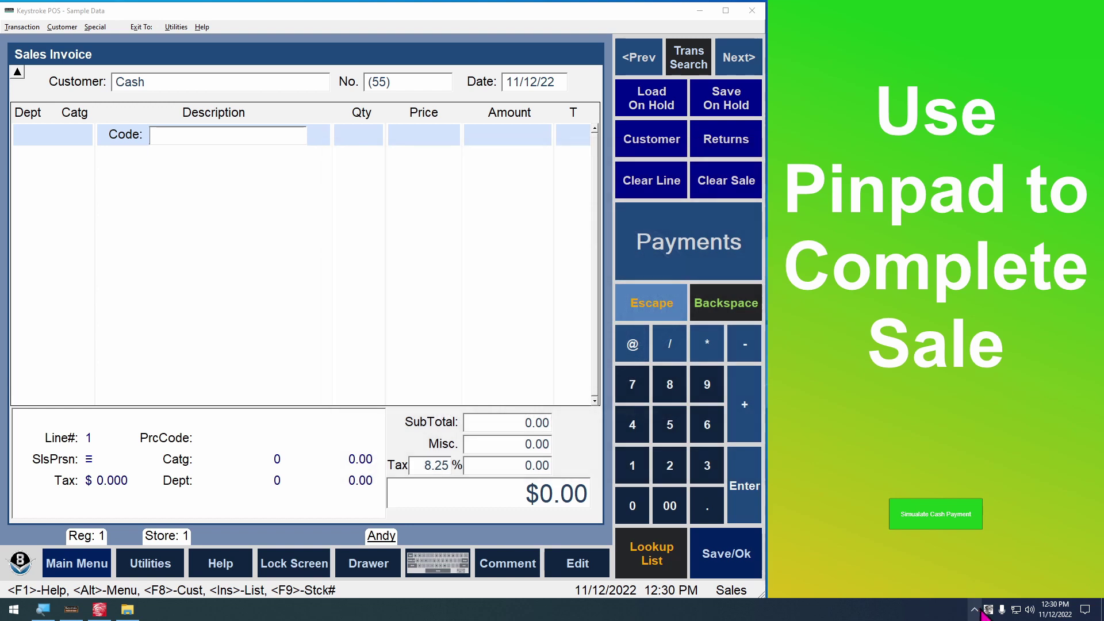
Set the kiosk's Idle Time to 4 in its properties, then exit the kiosk from the tray icon
right_click(989, 610)
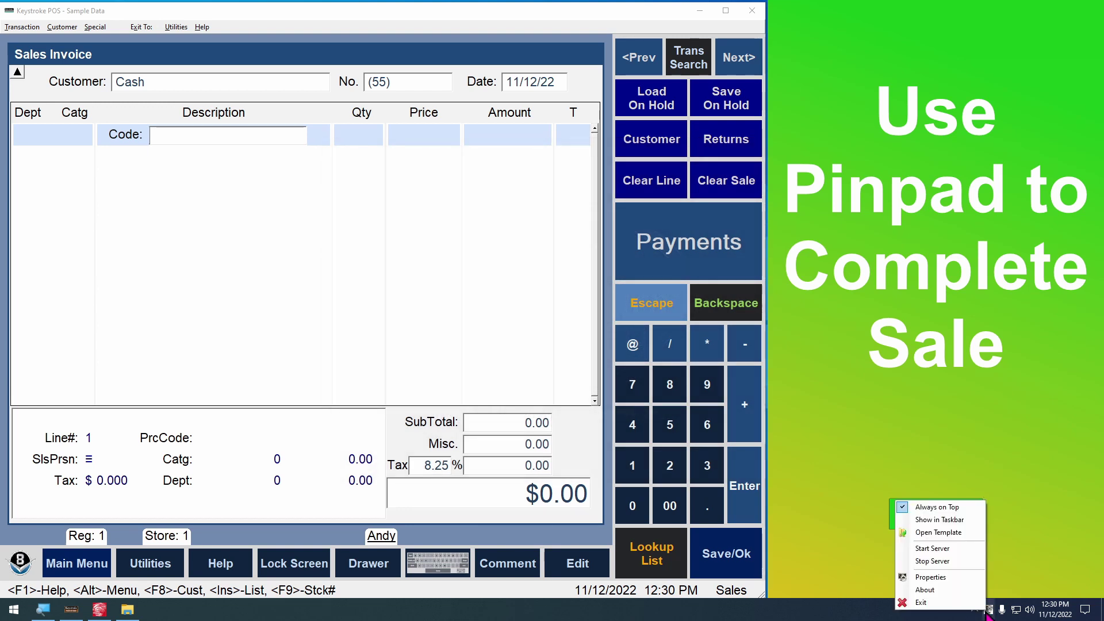
left_click(937, 575)
double_click(92, 155)
type("4")
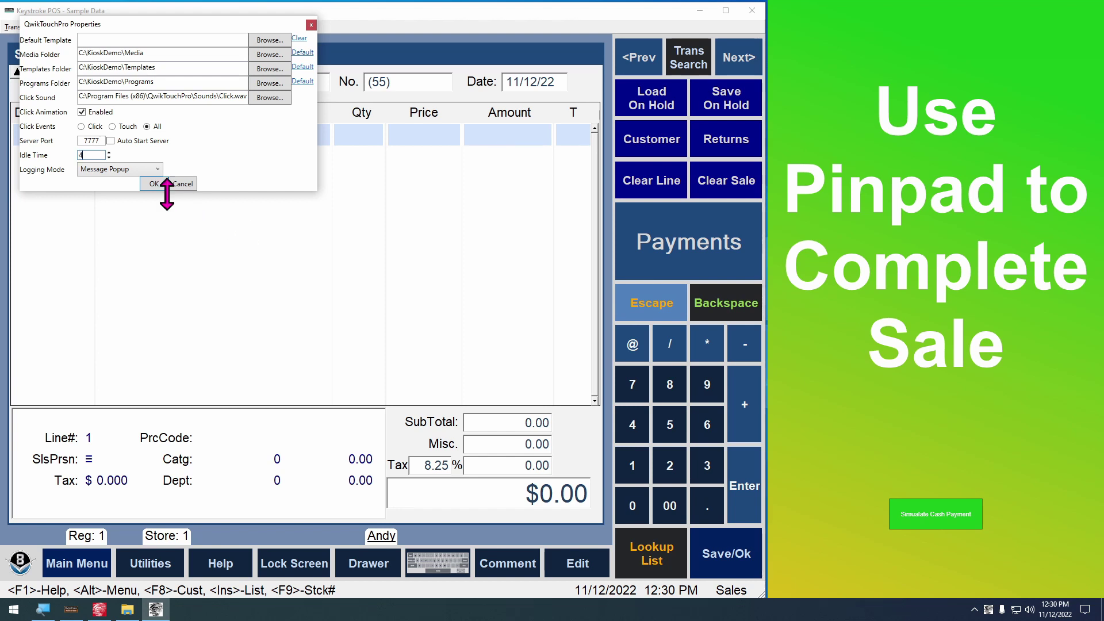
left_click(154, 183)
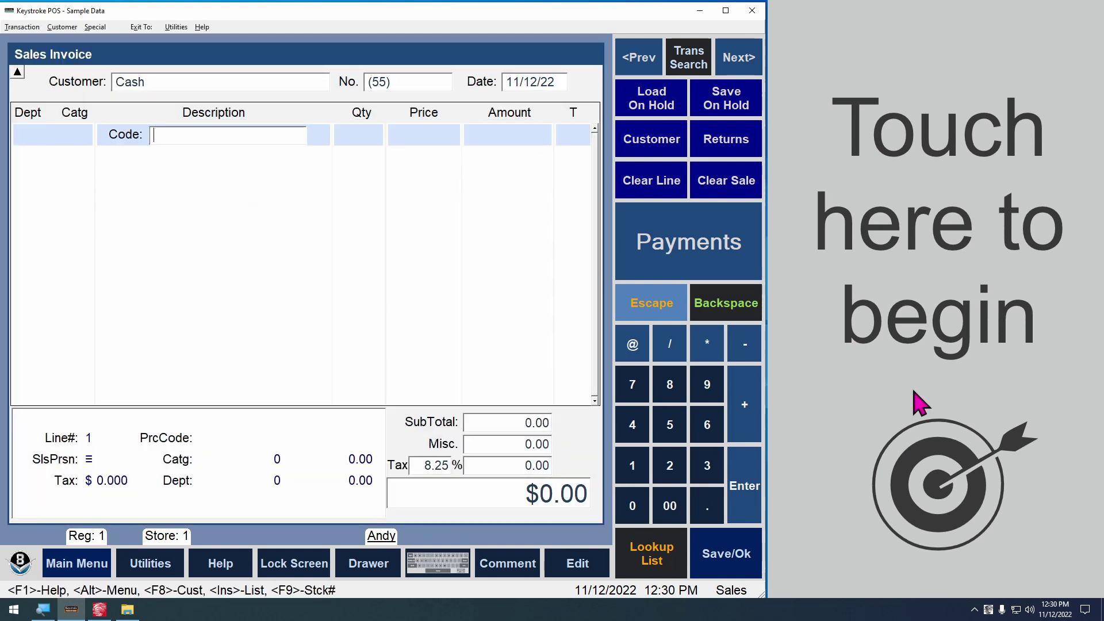
right_click(988, 610)
left_click(971, 599)
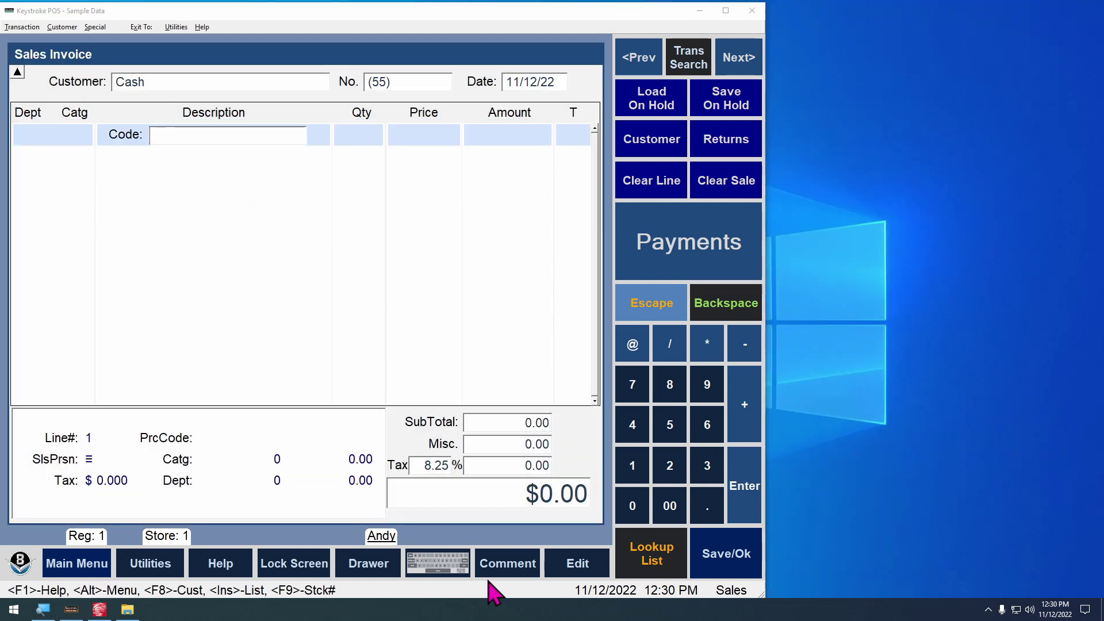
Add an Idle macro to KIOSK_SalesScreen running ClearTransactionAndReturnToStart.qme as a QwikTouchPro macro export
left_click(99, 610)
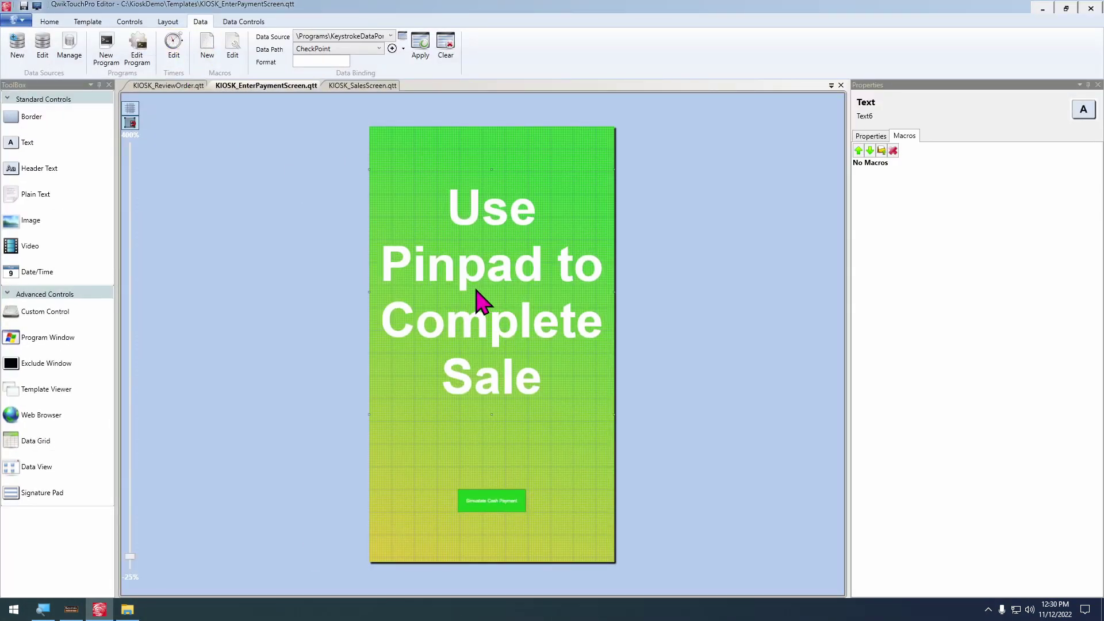
left_click(369, 86)
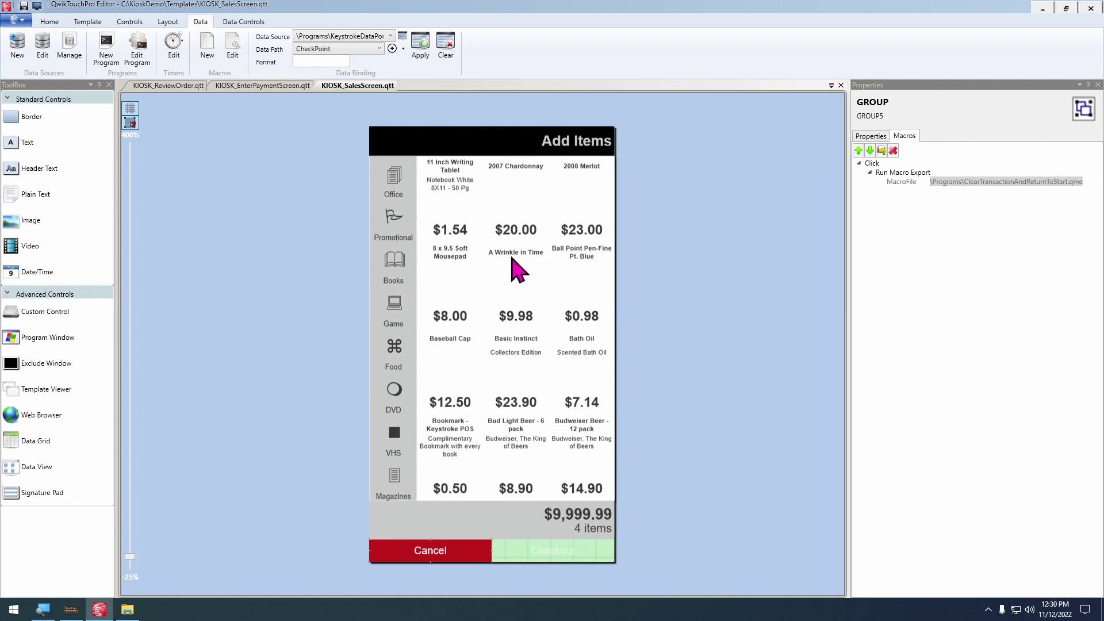
left_click(88, 21)
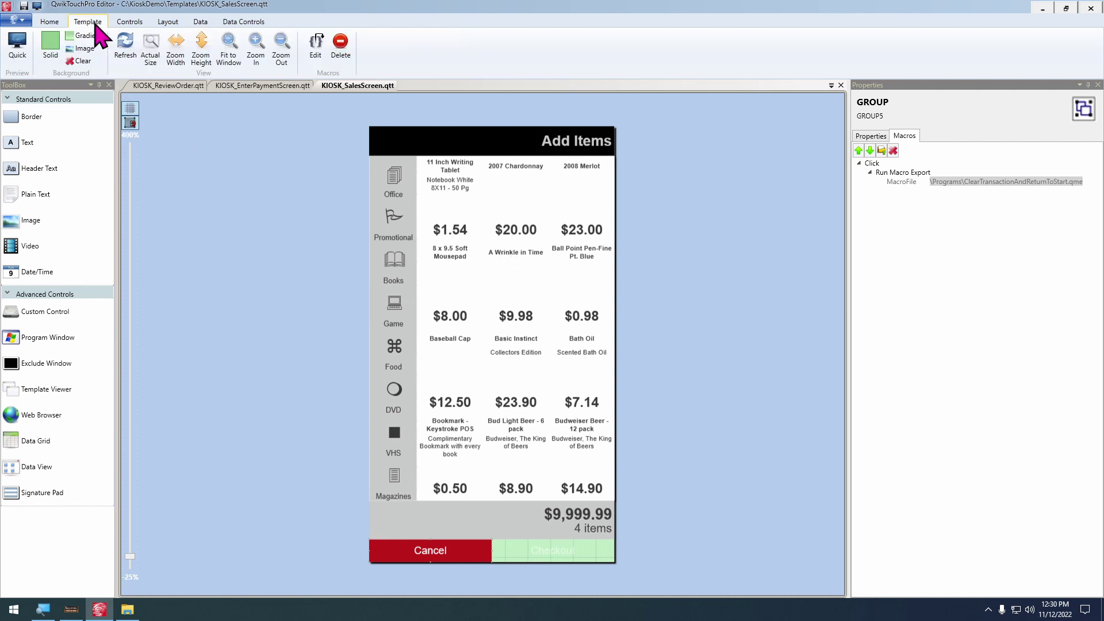
left_click(315, 43)
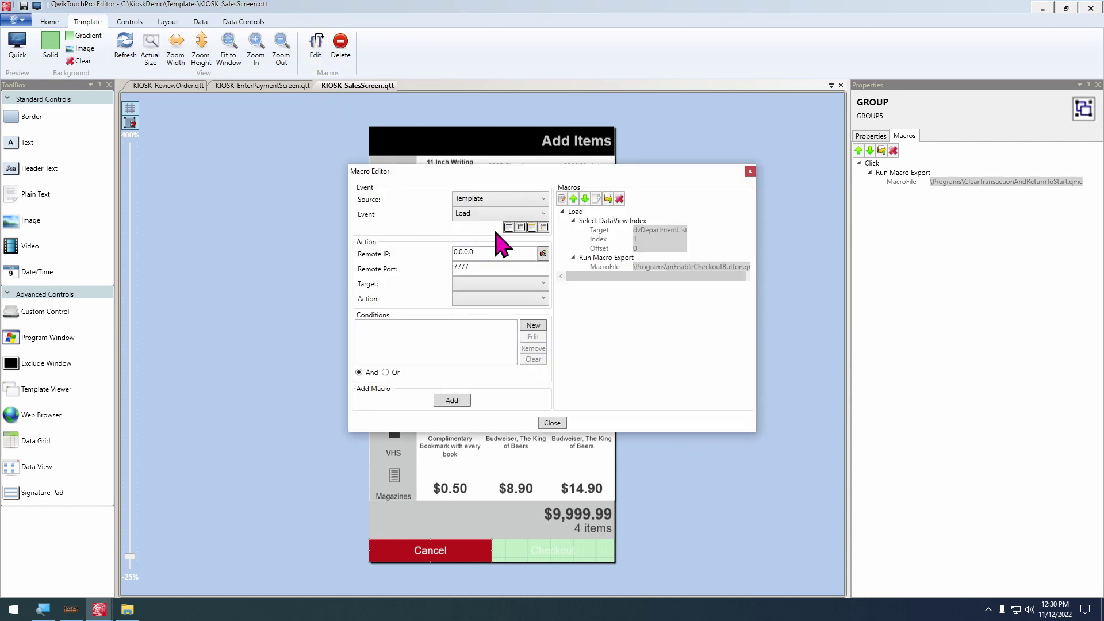
left_click(480, 216)
left_click(500, 284)
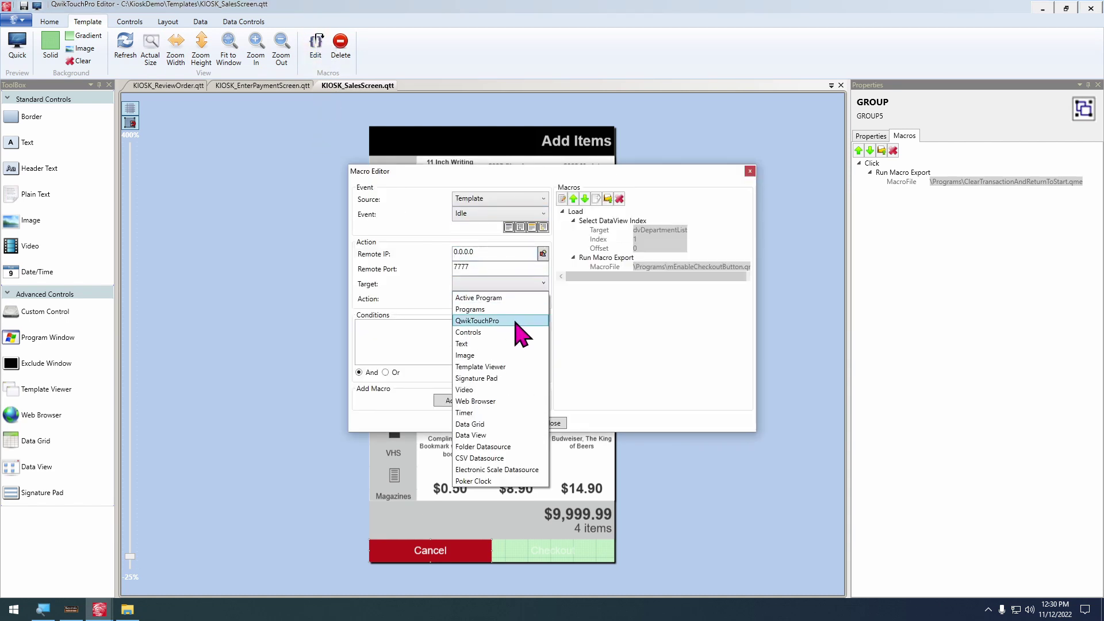
left_click(498, 320)
left_click(517, 298)
left_click(513, 427)
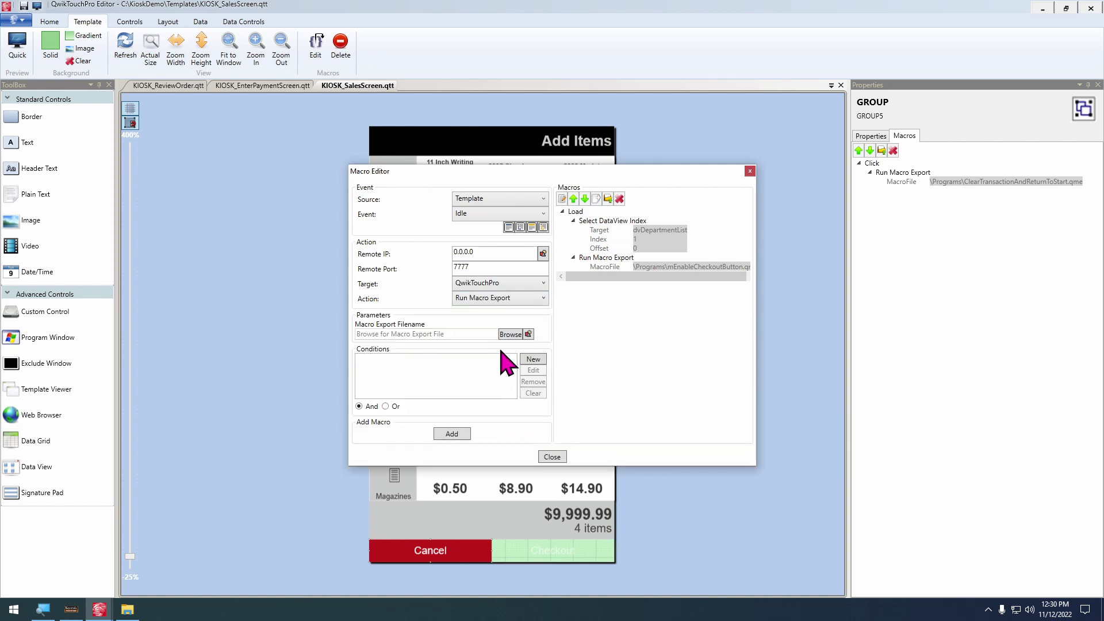
left_click(505, 335)
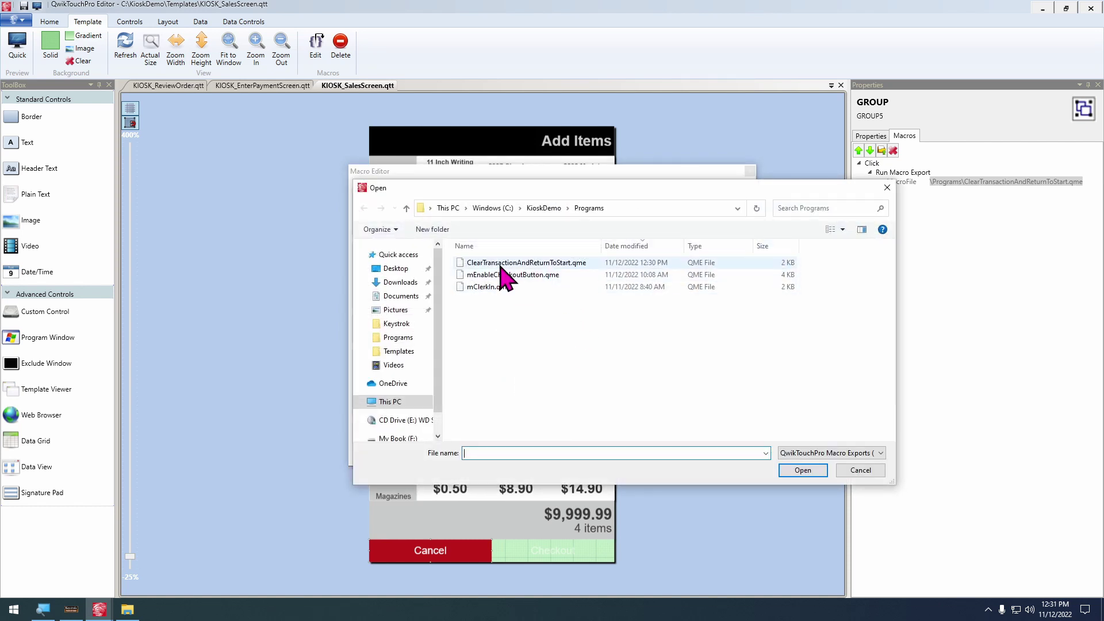
double_click(501, 263)
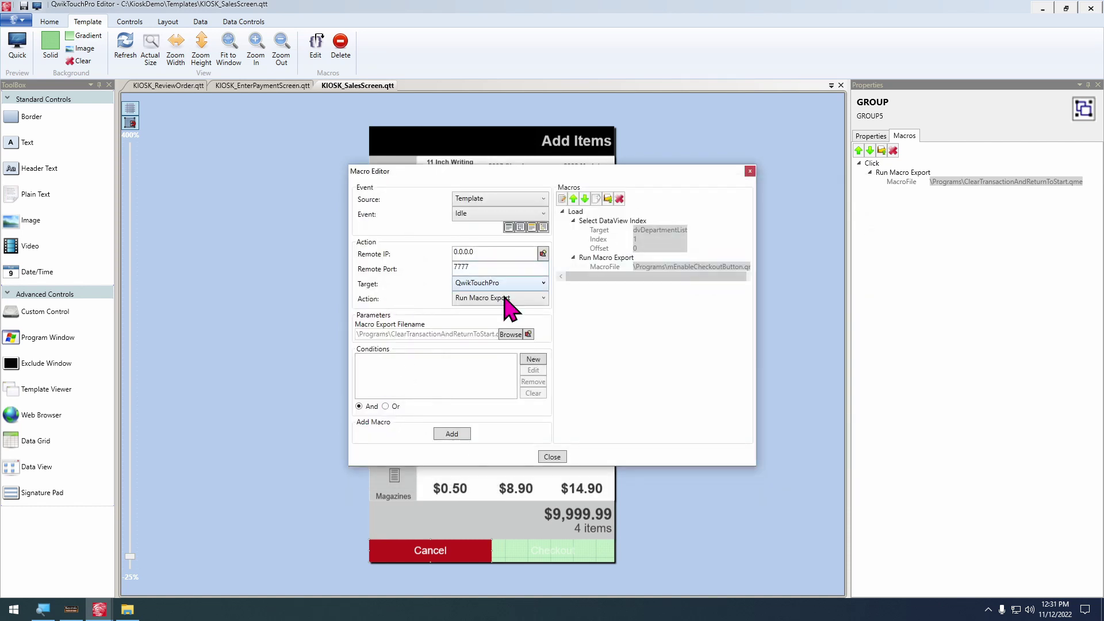
left_click(457, 435)
left_click(552, 424)
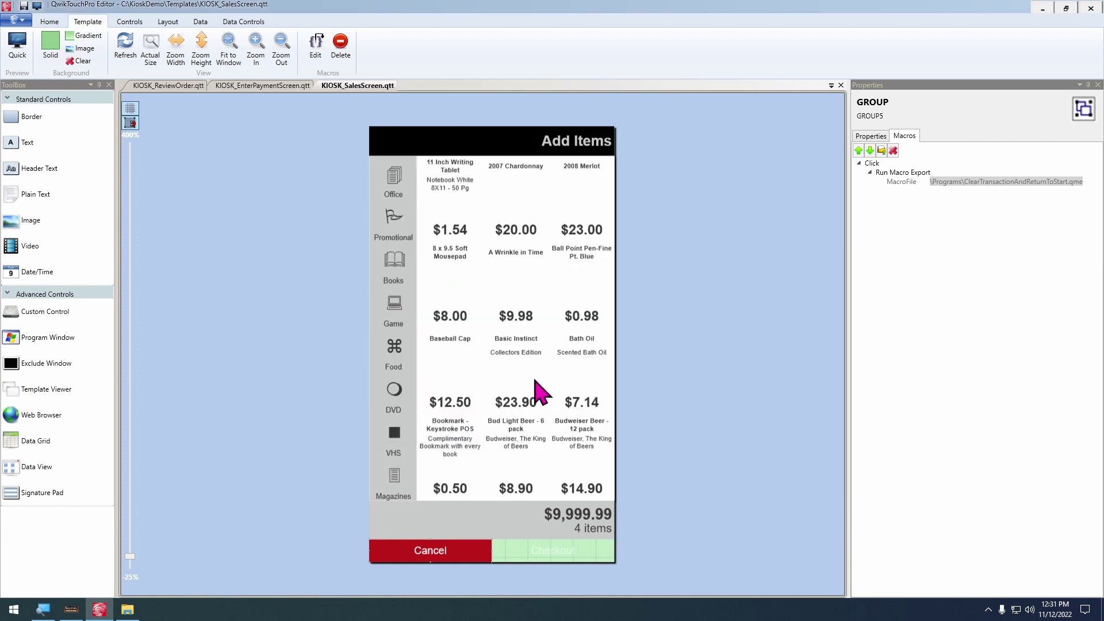
Add an Idle Run Macro Export of ClearTransactionAndReturnToStart.qme to KIOSK_ReviewOrder and save with Ctrl+S
left_click(168, 85)
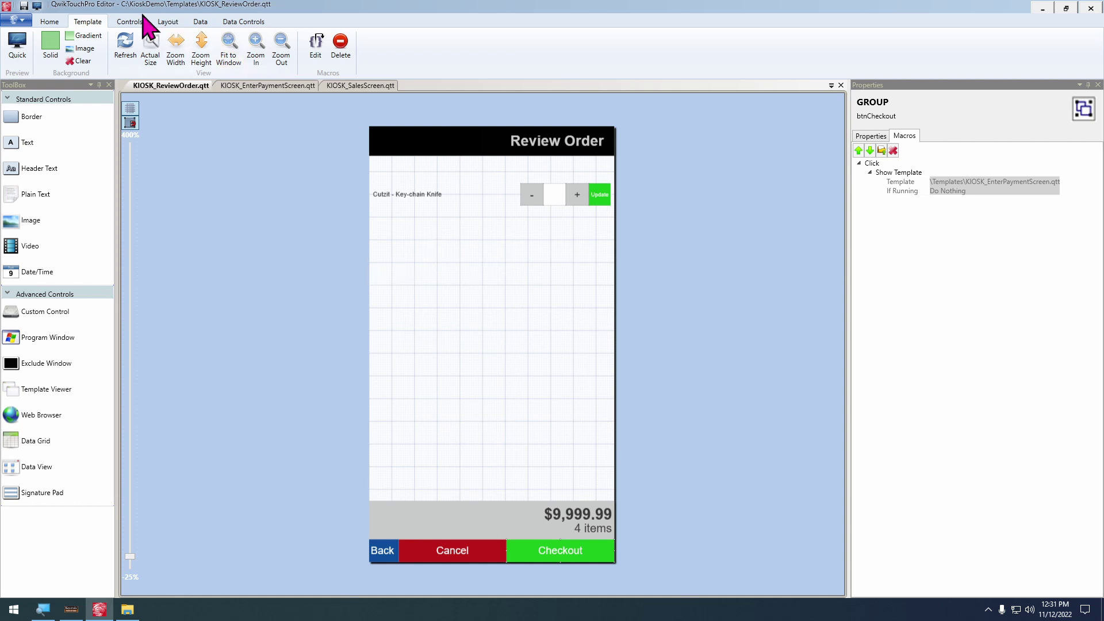
left_click(316, 44)
left_click(463, 217)
left_click(465, 249)
left_click(513, 284)
left_click(509, 320)
left_click(506, 299)
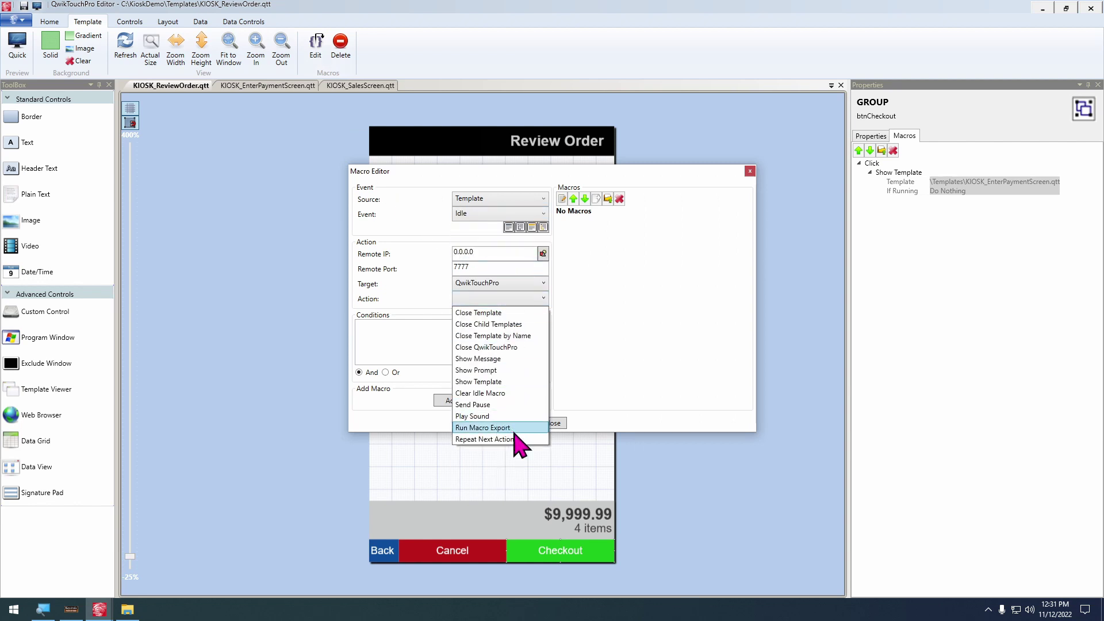
left_click(489, 428)
left_click(511, 334)
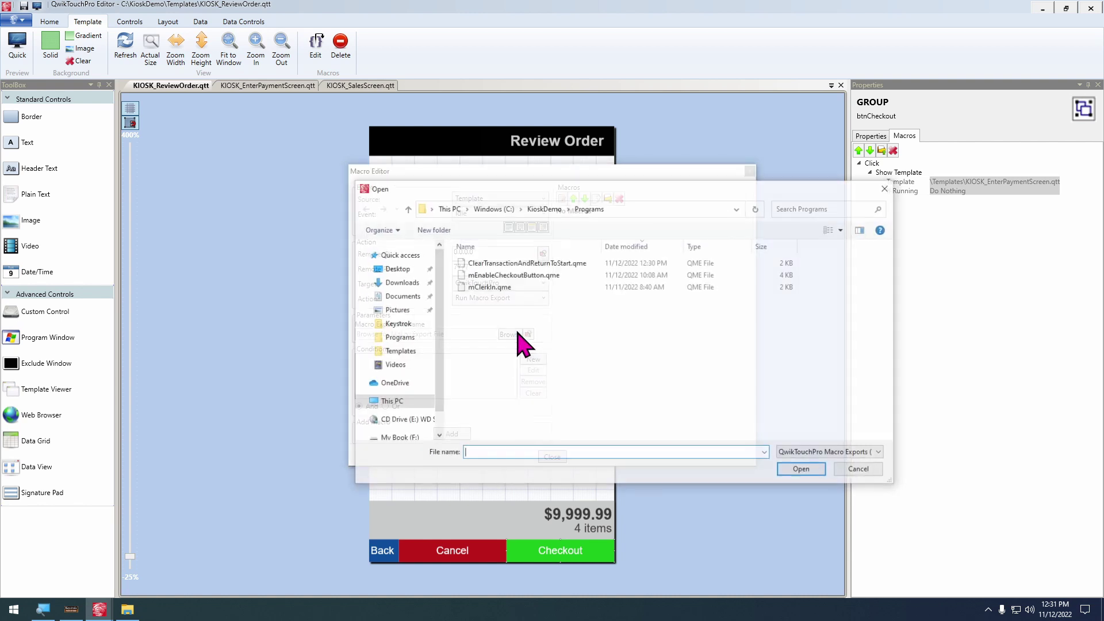
double_click(520, 263)
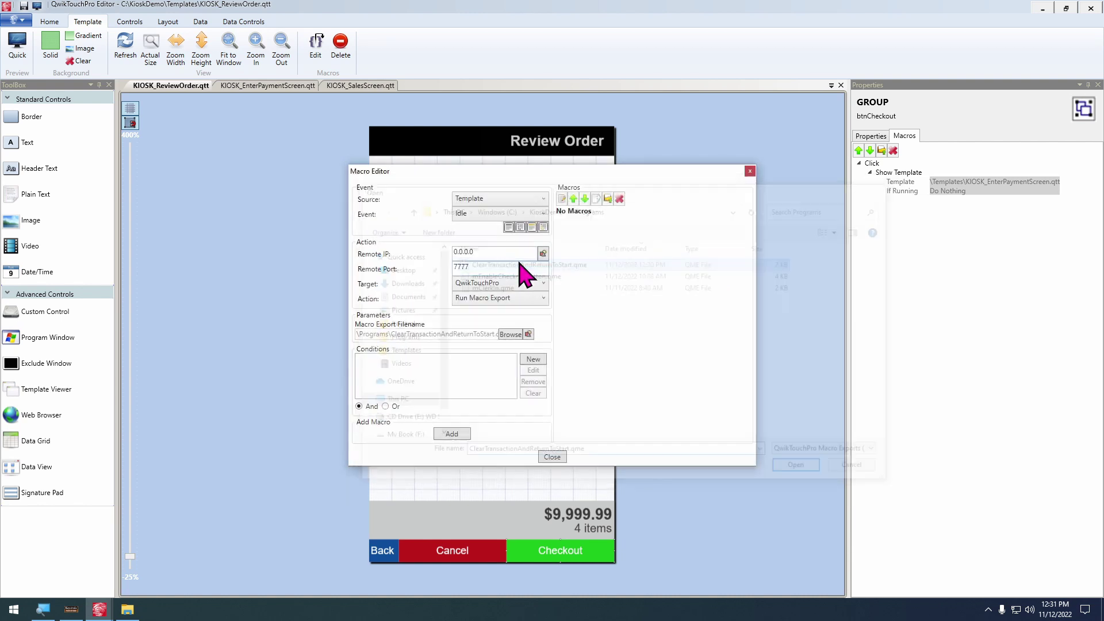
left_click(452, 434)
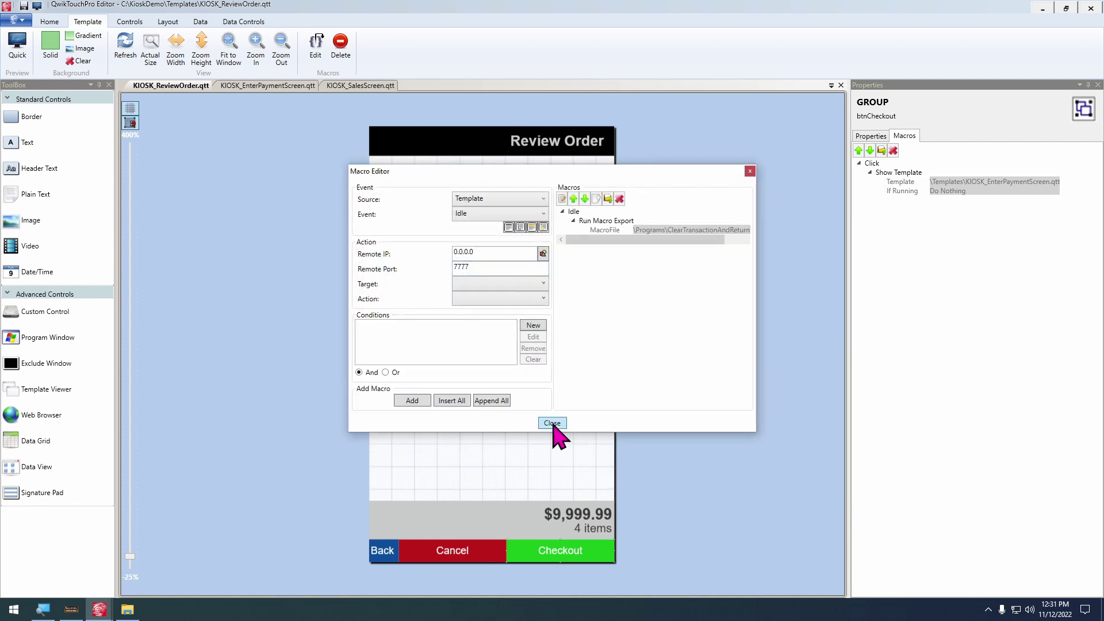
left_click(555, 425)
key("ctrl+s")
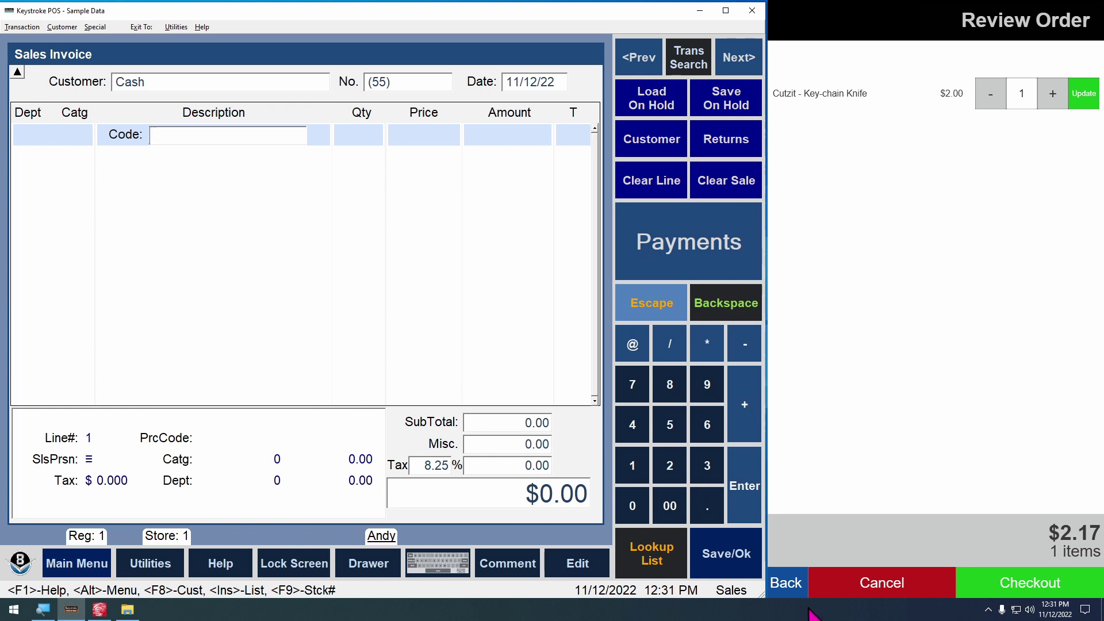
Cancel the pending order, start a new one, and add a soft mousepad and an 11 Inch Writing Tablet
left_click(789, 594)
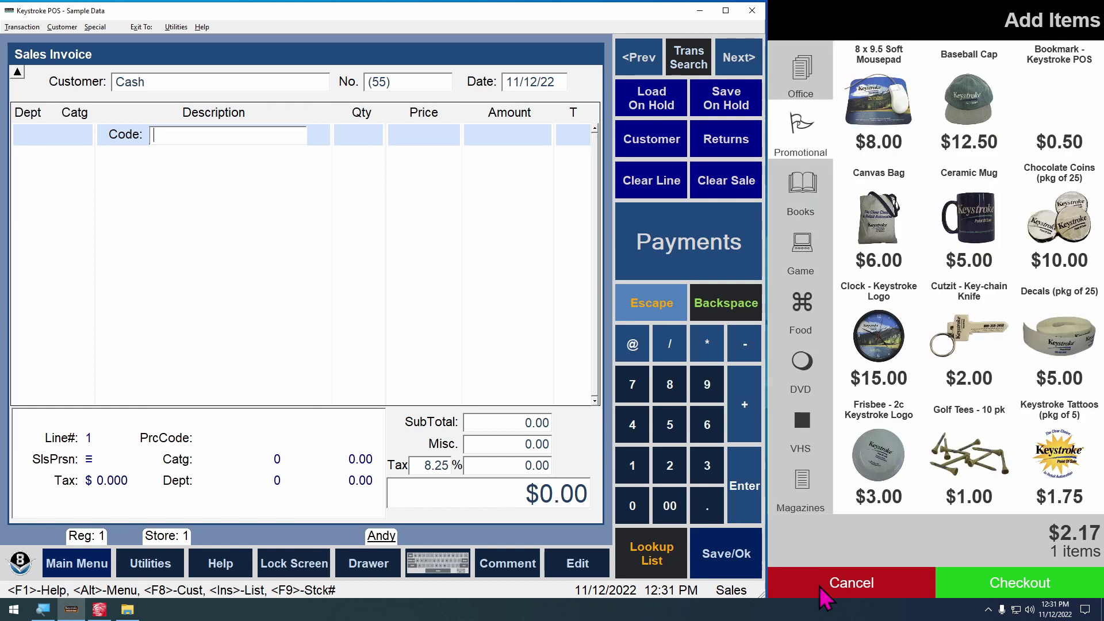
left_click(820, 588)
left_click(928, 349)
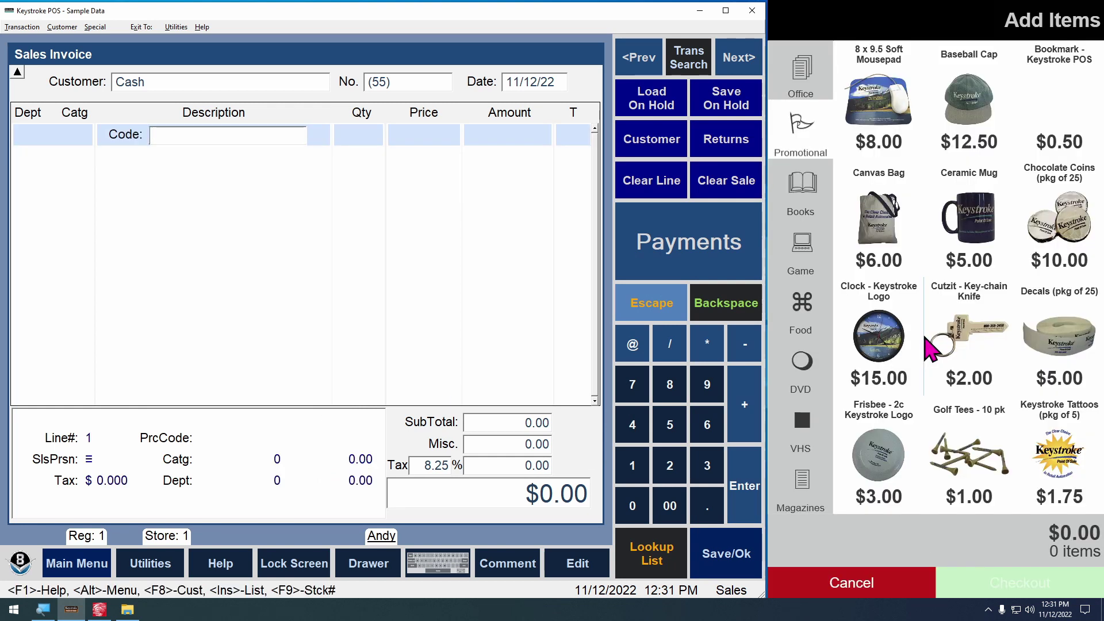
left_click(901, 113)
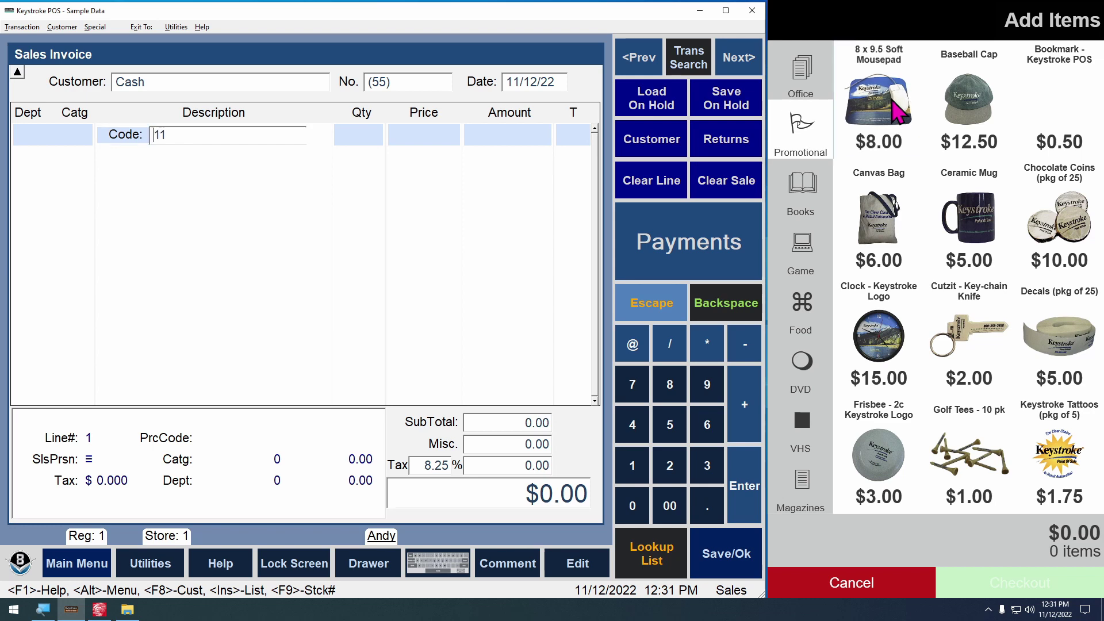
left_click(818, 183)
left_click(804, 86)
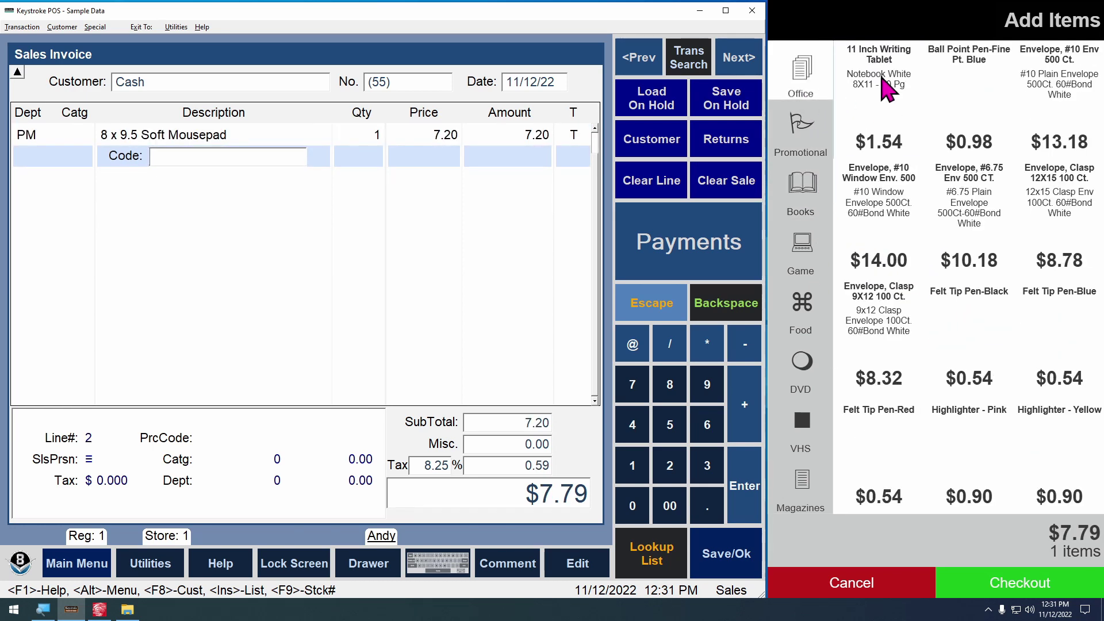
left_click(889, 80)
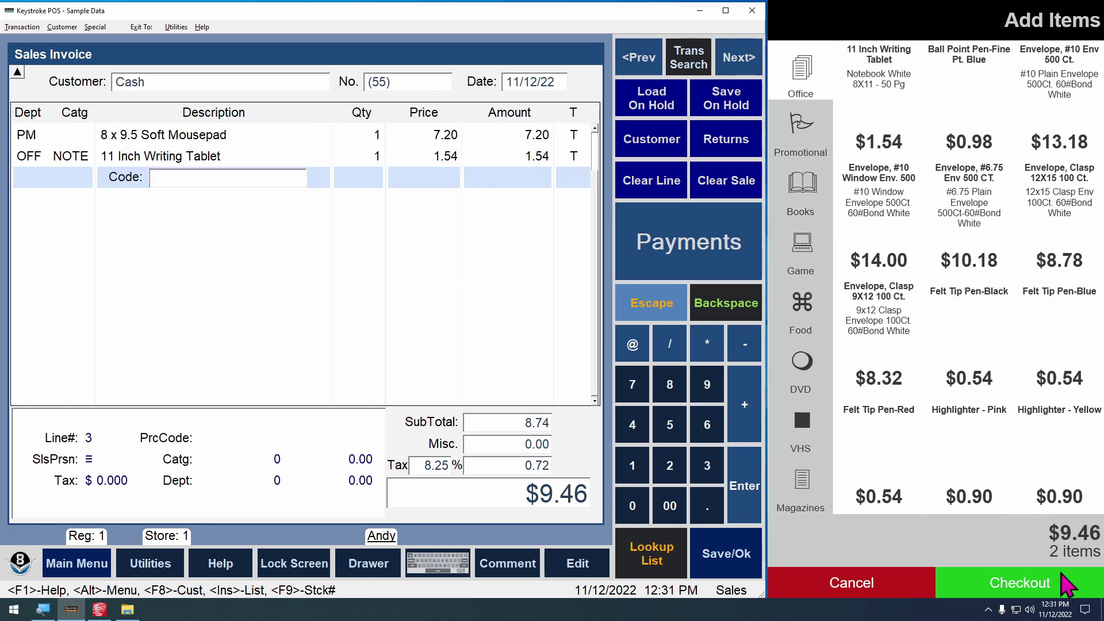
Raise the writing tablet quantity to 3 at checkout and pay the order with simulated cash
left_click(1056, 604)
double_click(1058, 133)
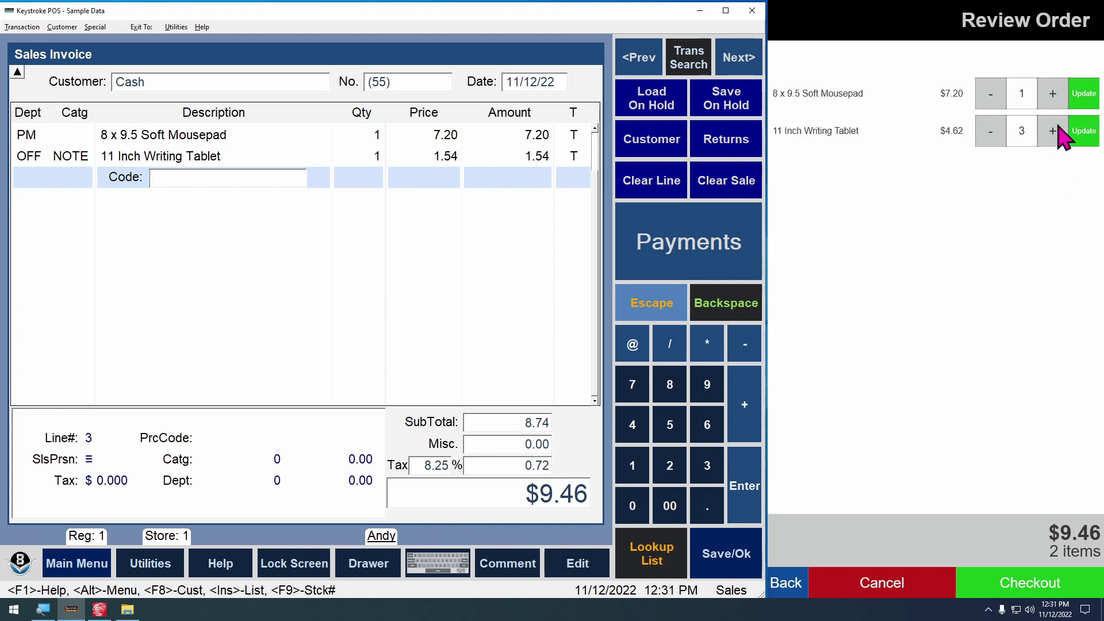
left_click(1078, 135)
left_click(1039, 583)
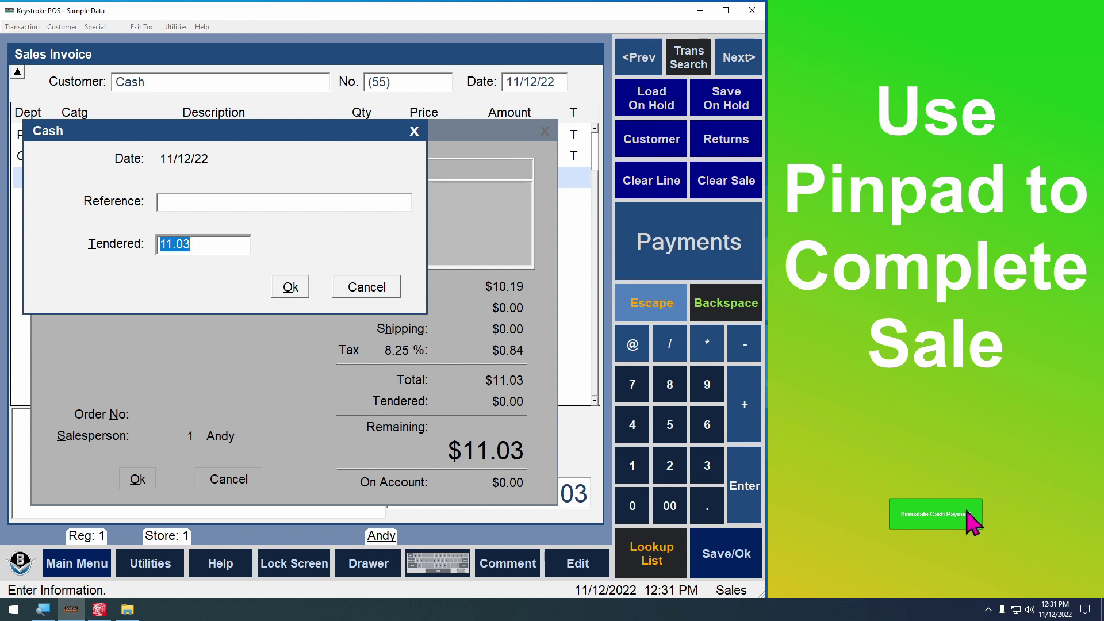
left_click(947, 516)
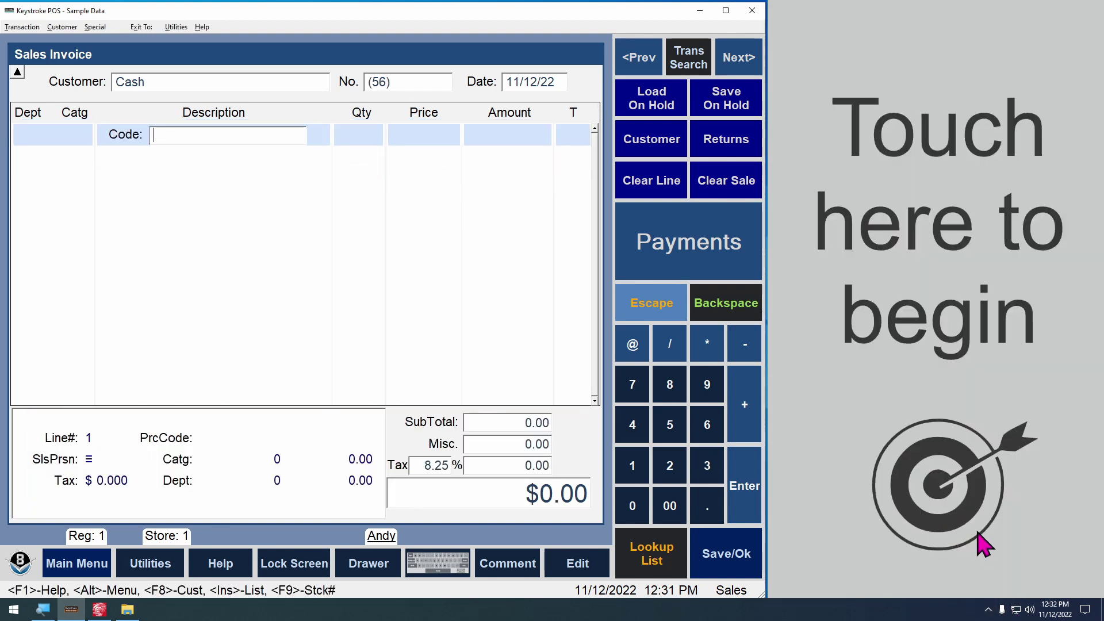
Exit the running kiosk from the tray icon and bring the template editor back up
left_click(987, 610)
right_click(972, 589)
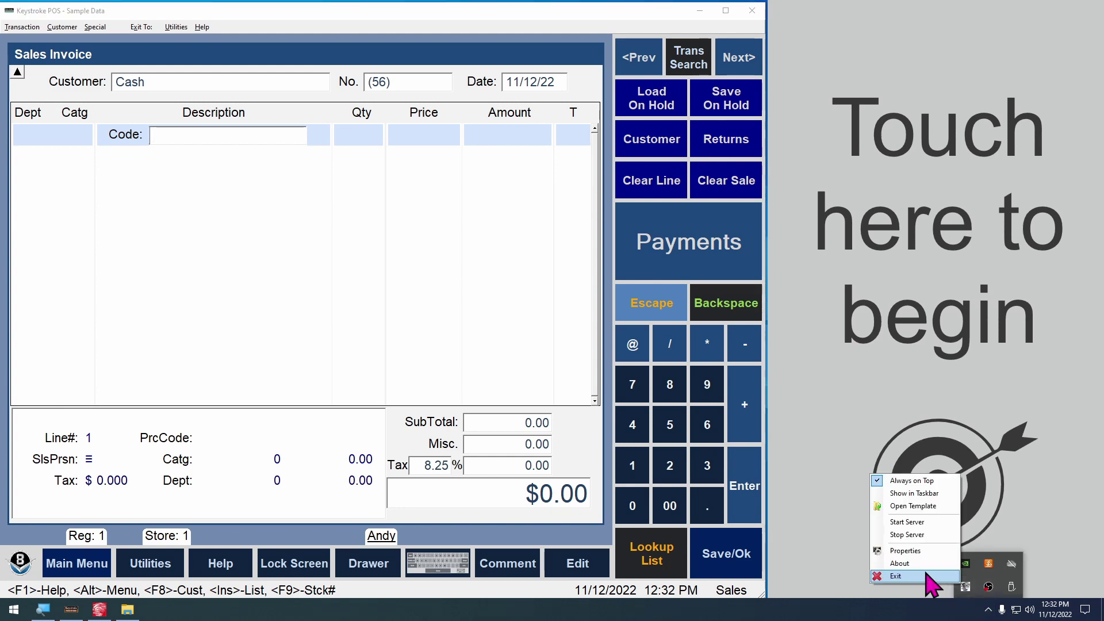
left_click(941, 574)
left_click(99, 610)
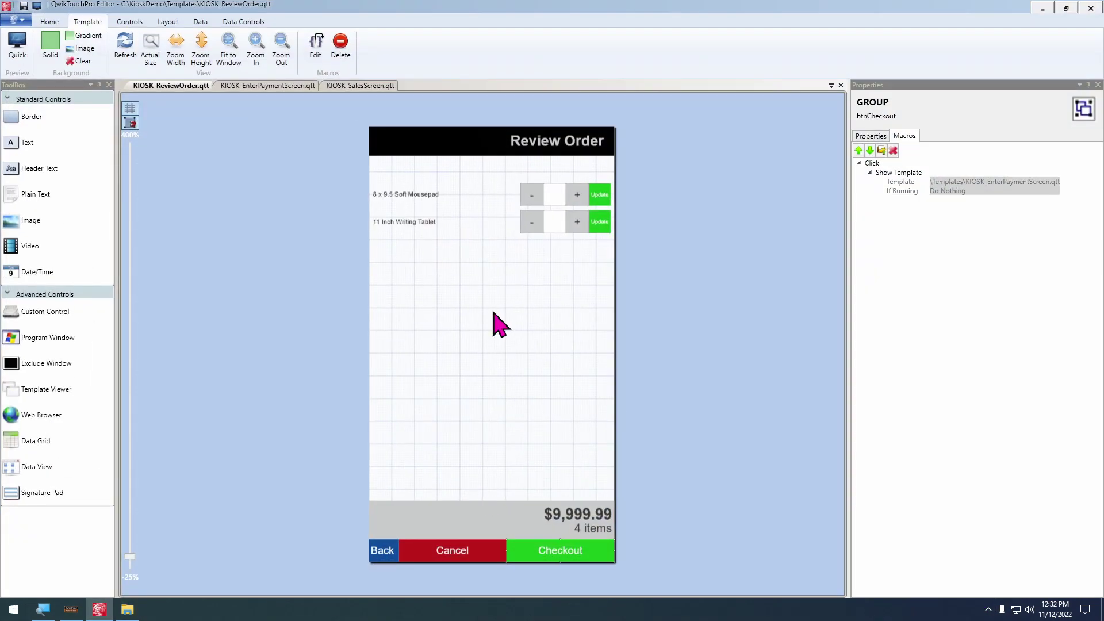
Check the payment screen template, then select the Cancel and Back buttons on KIOSK_ReviewOrder
left_click(264, 87)
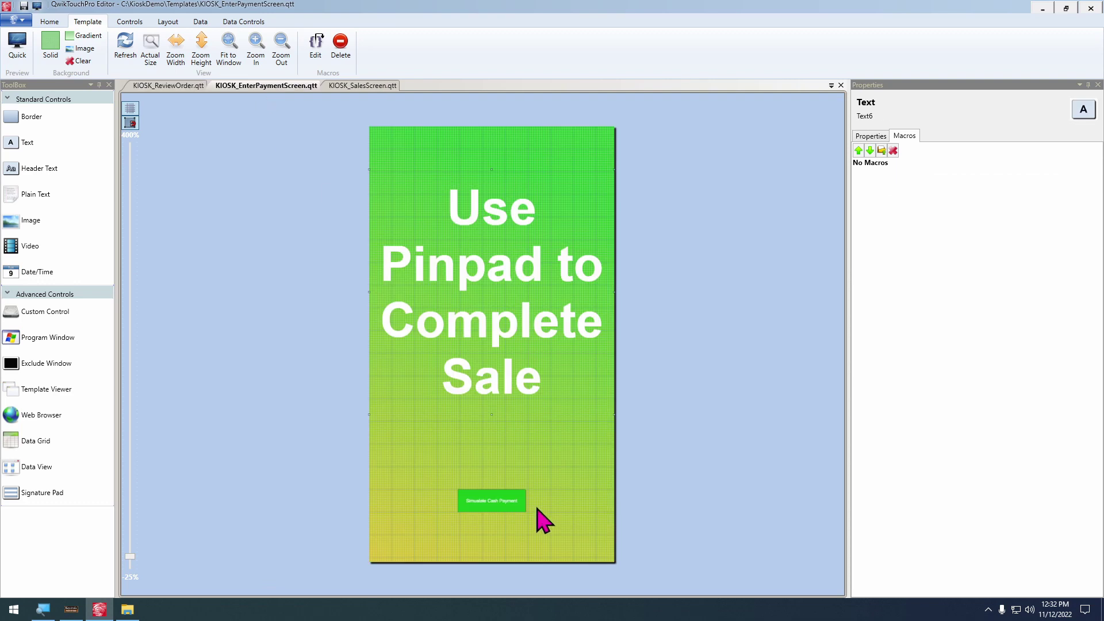
scroll(550, 470, "up", 1, "ctrl")
scroll(564, 431, "down", 1)
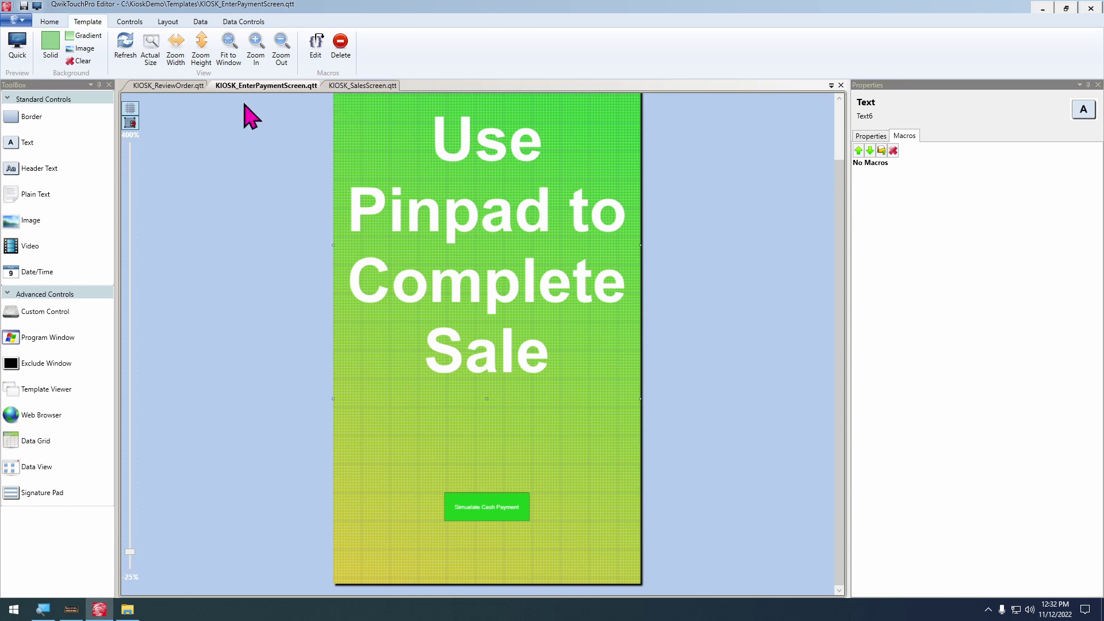
left_click(165, 86)
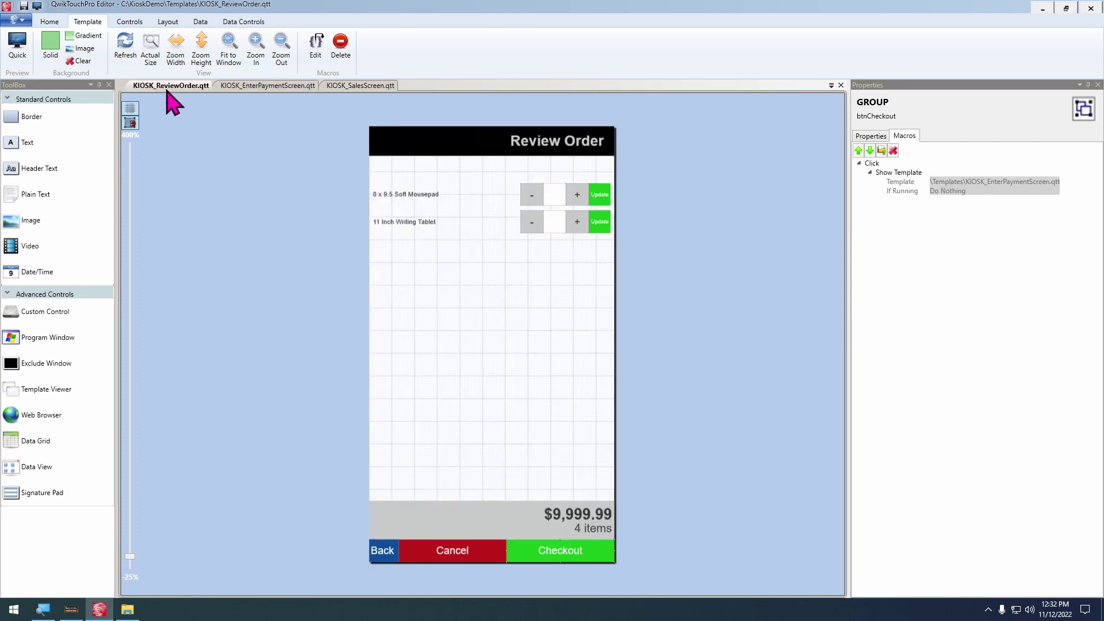
left_click(451, 549)
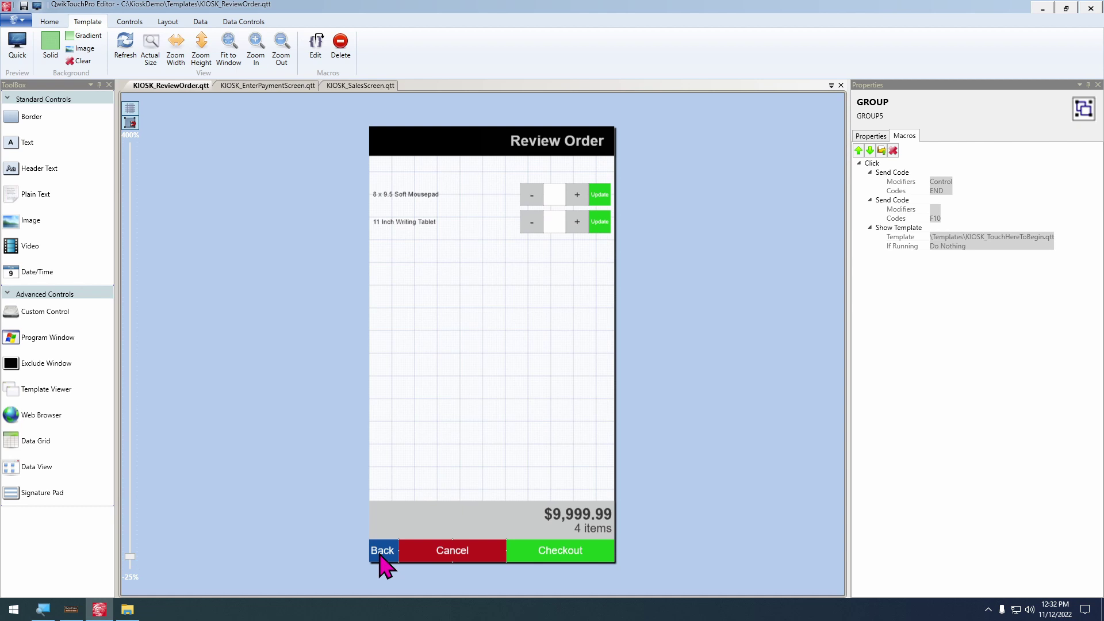
left_click(380, 555, "ctrl")
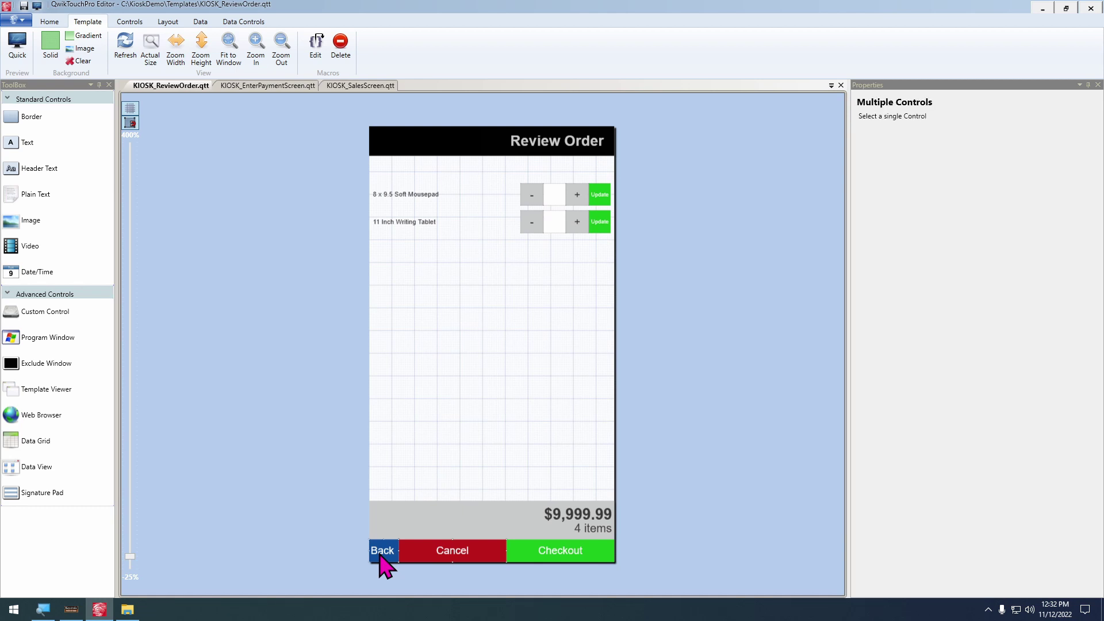
Paste the Back and Cancel buttons into KIOSK_EnterPaymentScreen.qtt and drag them to the page bottom
left_click(269, 86)
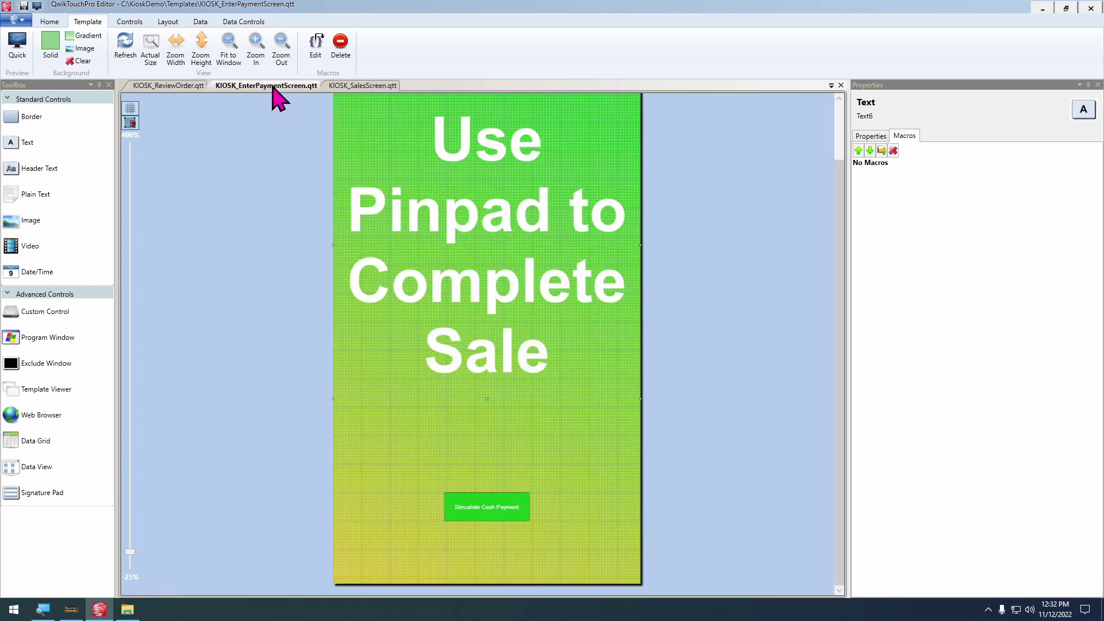
right_click(375, 530)
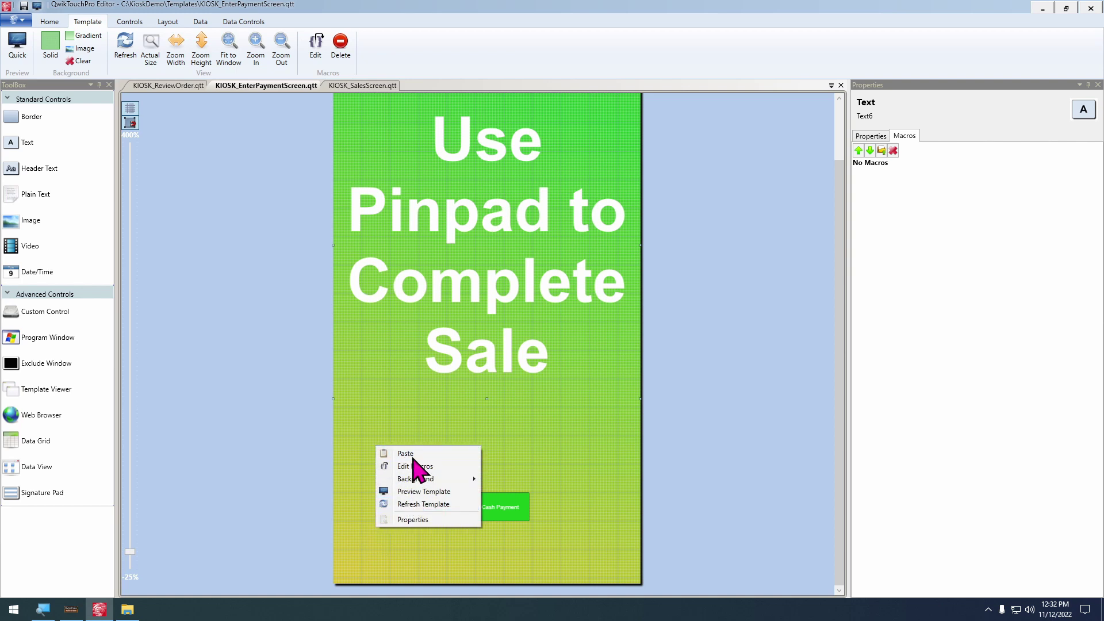
left_click(409, 454)
left_click_drag(418, 475, 378, 571)
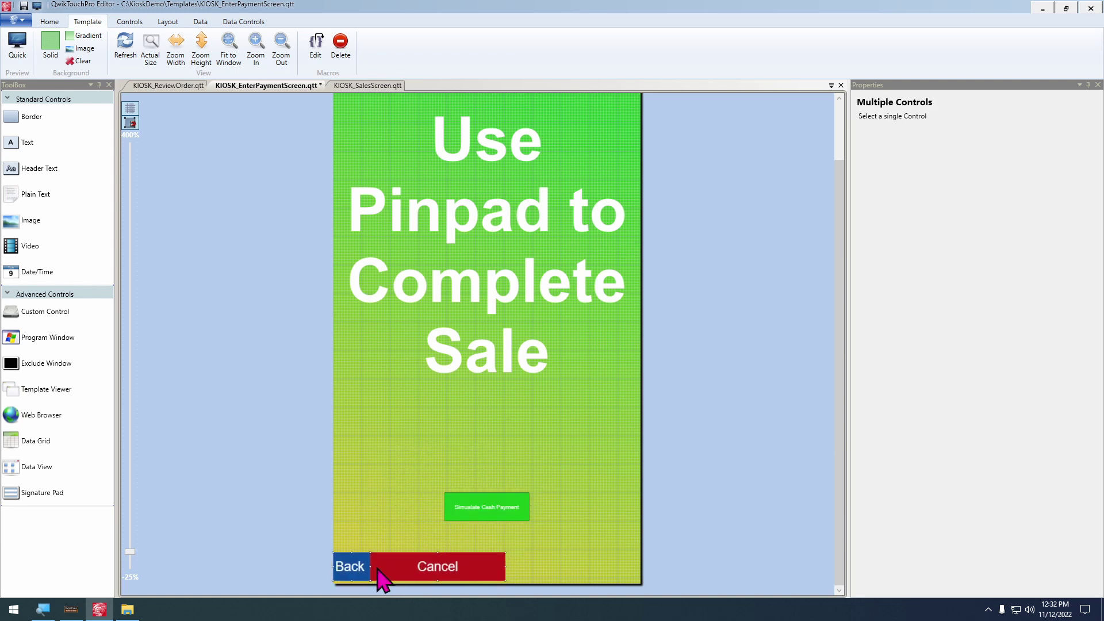
scroll(472, 457, "up", 2)
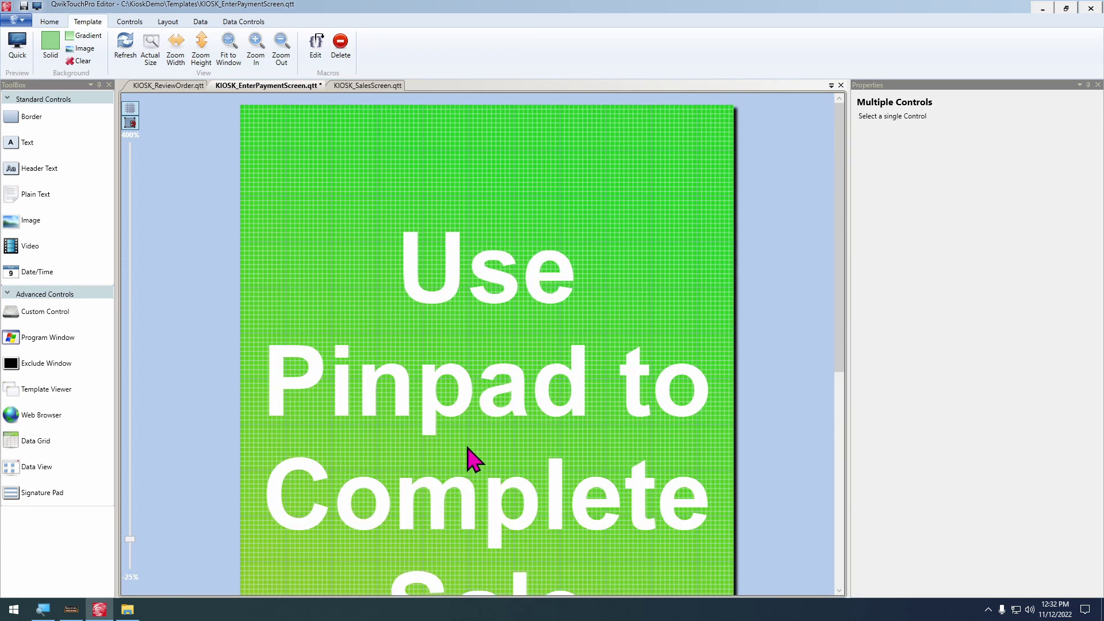
scroll(468, 197, "down", 5)
left_click(493, 580)
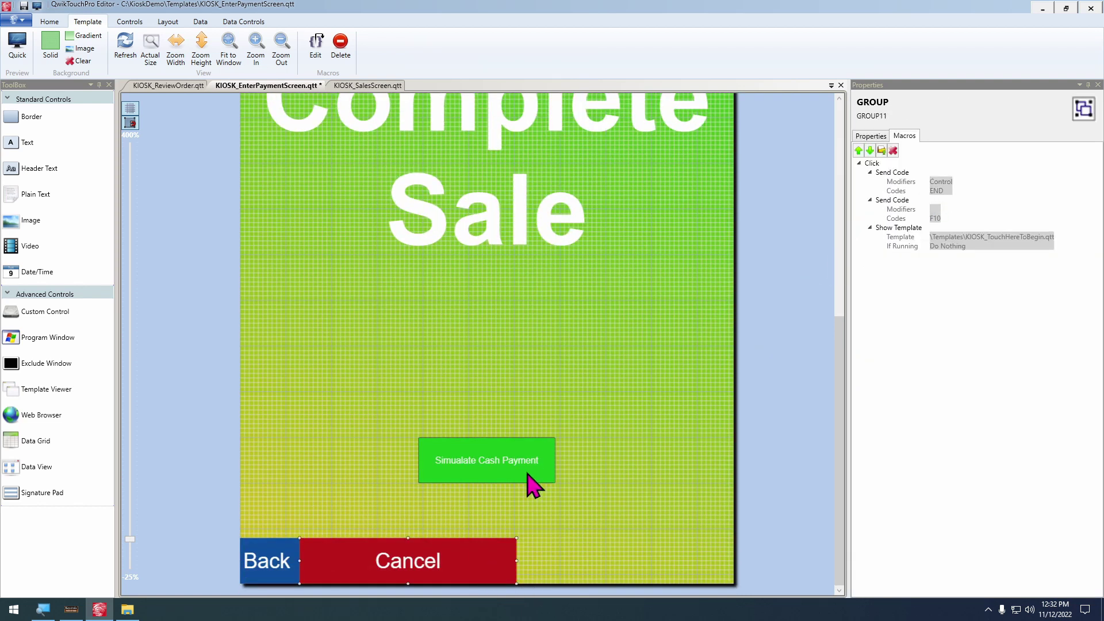
Remove the Cancel button's copied send-code and show-template click macros
double_click(457, 582)
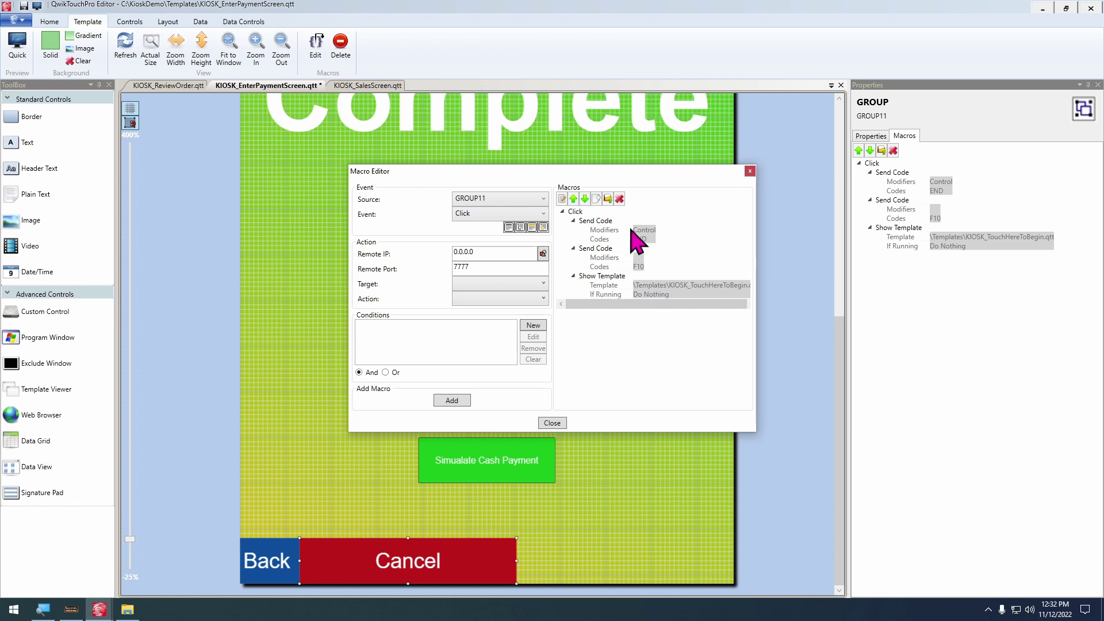
left_click(619, 198)
left_click(602, 220)
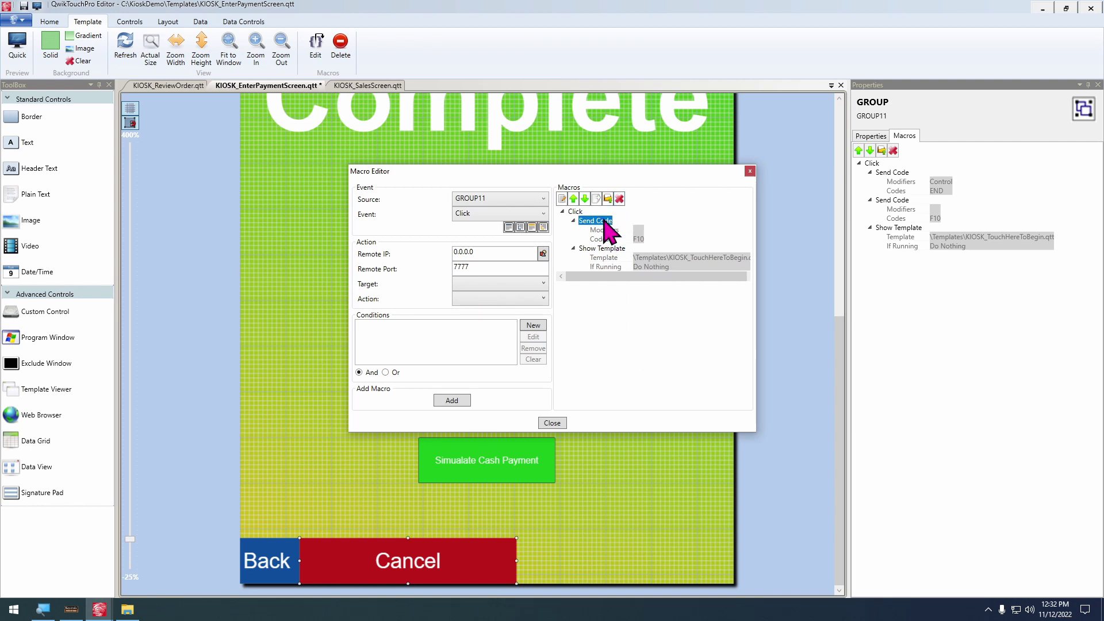
left_click(619, 198)
left_click(610, 221)
left_click(619, 199)
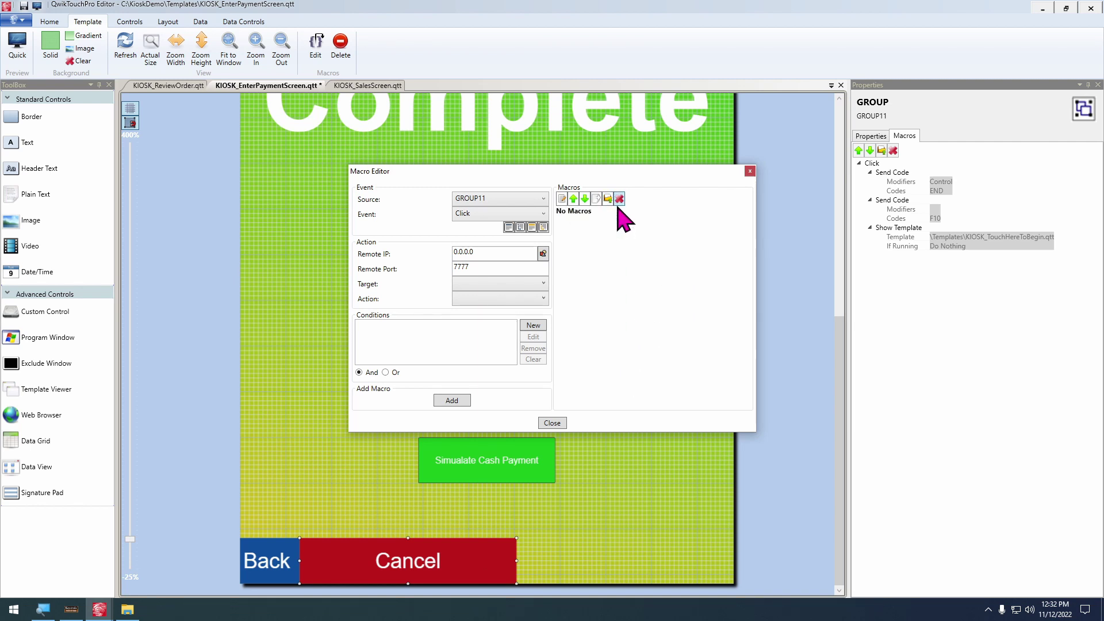
Add a QwikTouchPro Run Macro Export action for ClearTransactionAndReturnToStart.qme
left_click(508, 284)
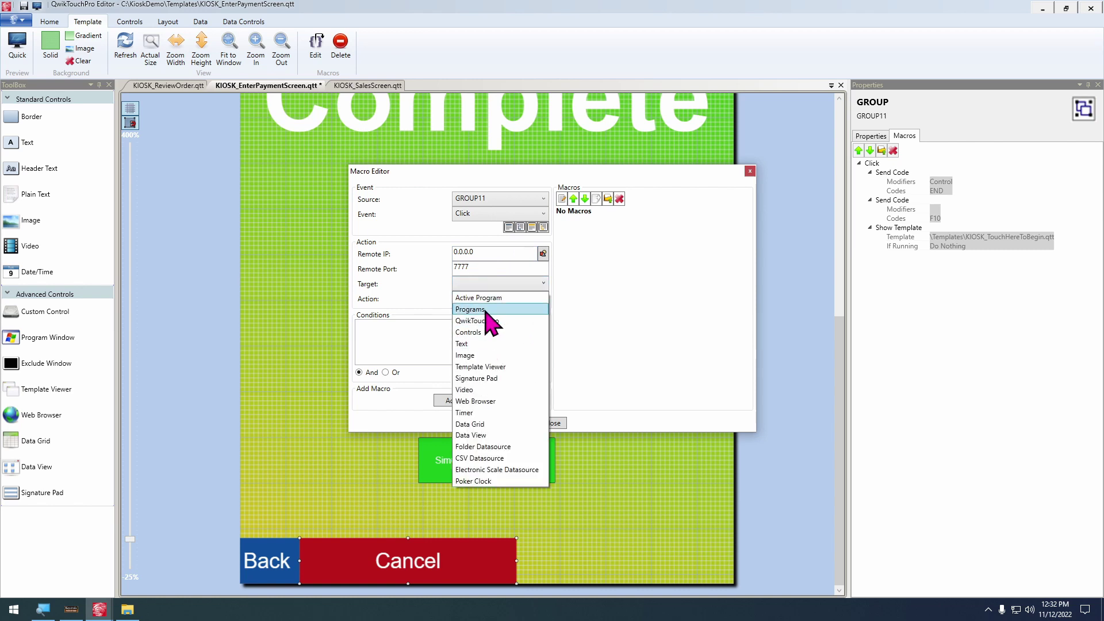
left_click(514, 310)
left_click(497, 298)
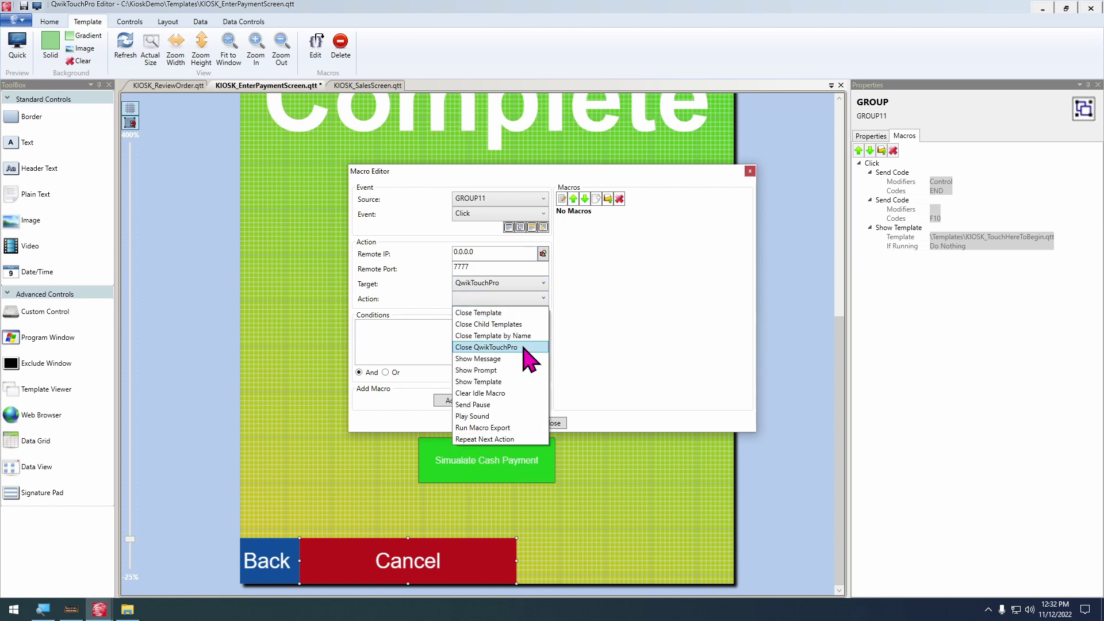
left_click(488, 428)
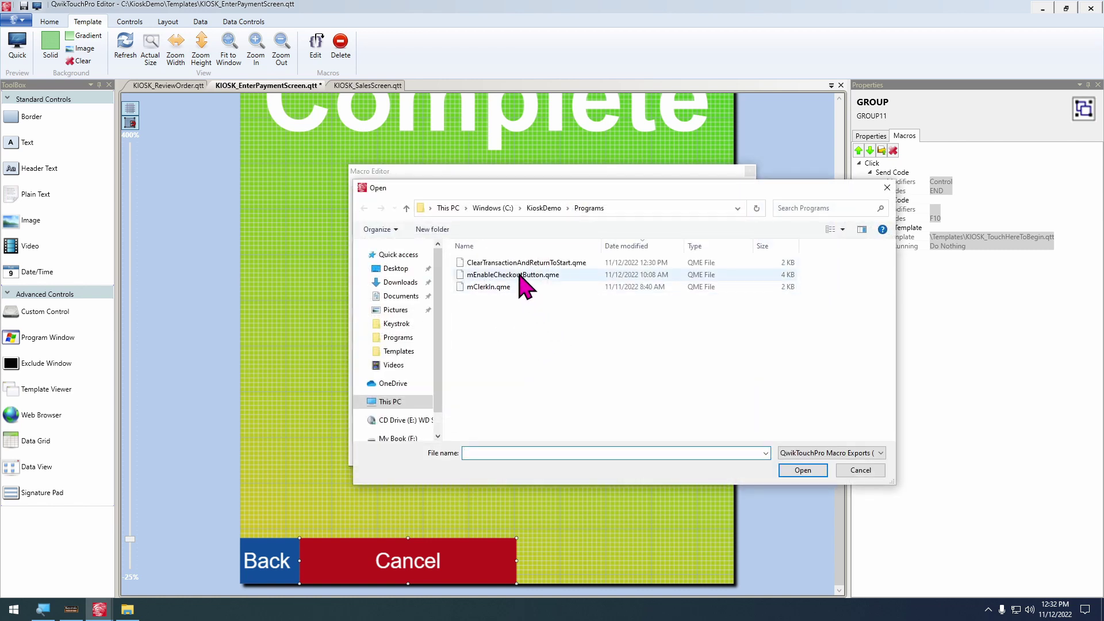
double_click(517, 268)
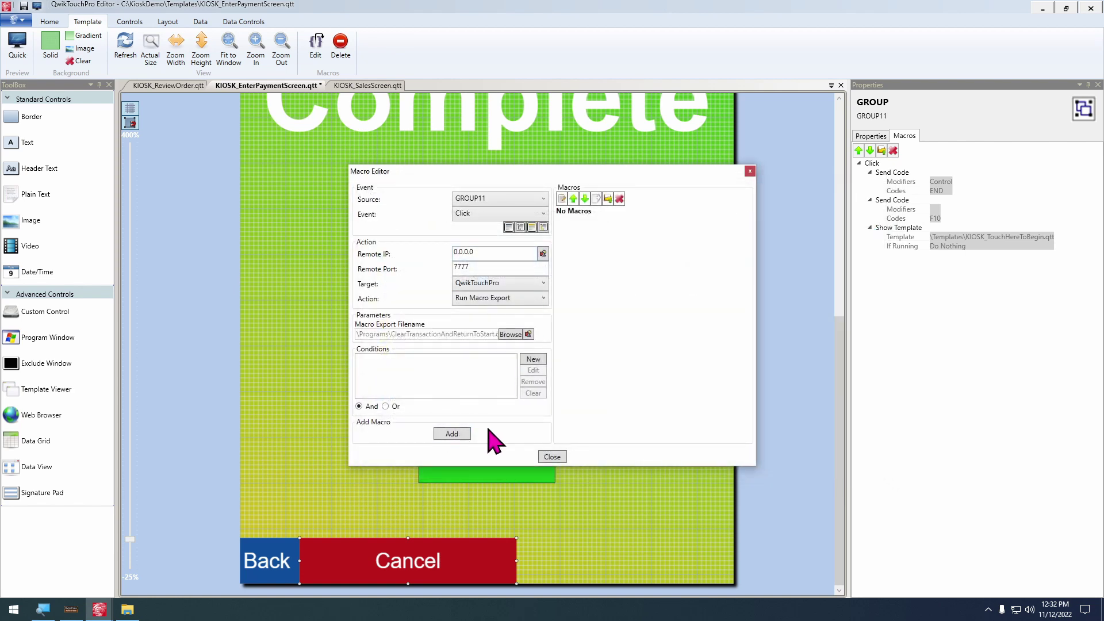
left_click(452, 434)
left_click(557, 424)
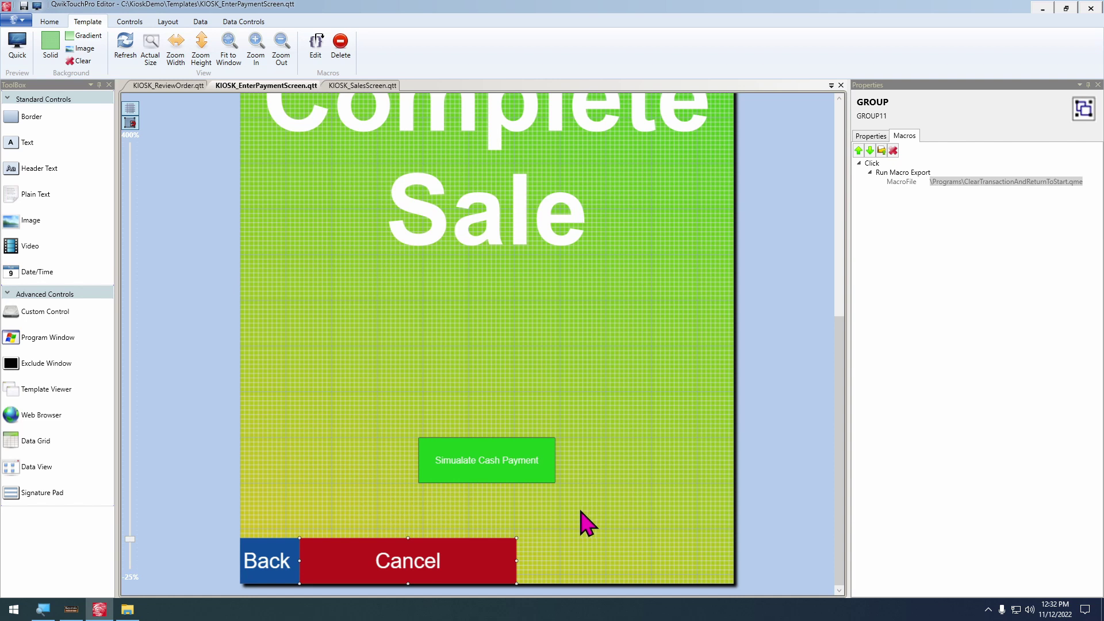
Copy the updated Cancel button's macros onto Review Order's Cancel button, replacing its existing ones
right_click(408, 568)
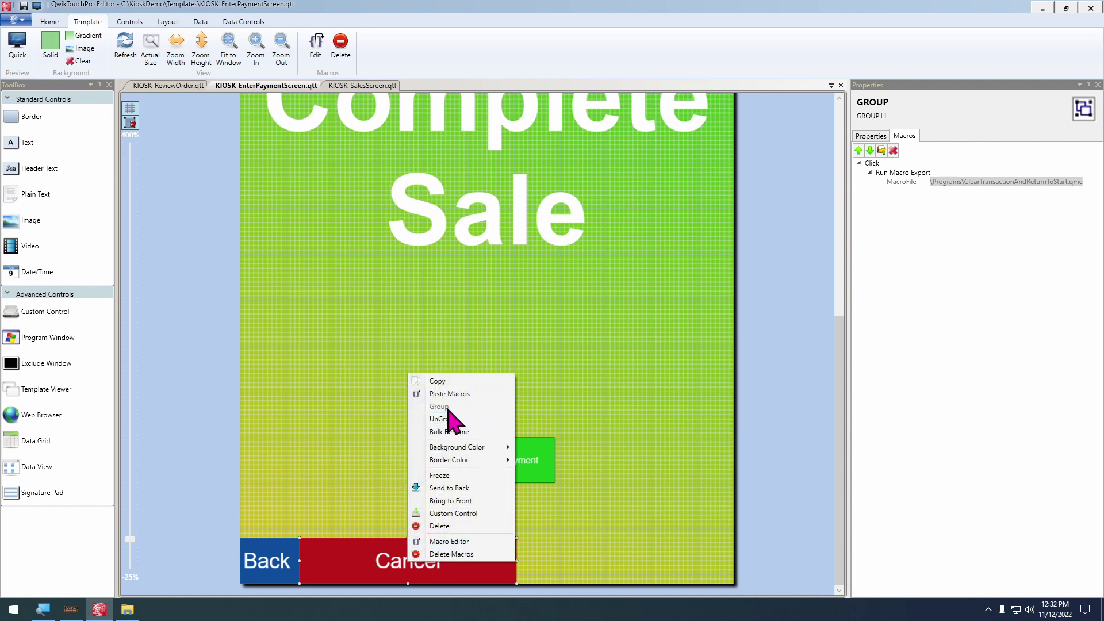
left_click(435, 383)
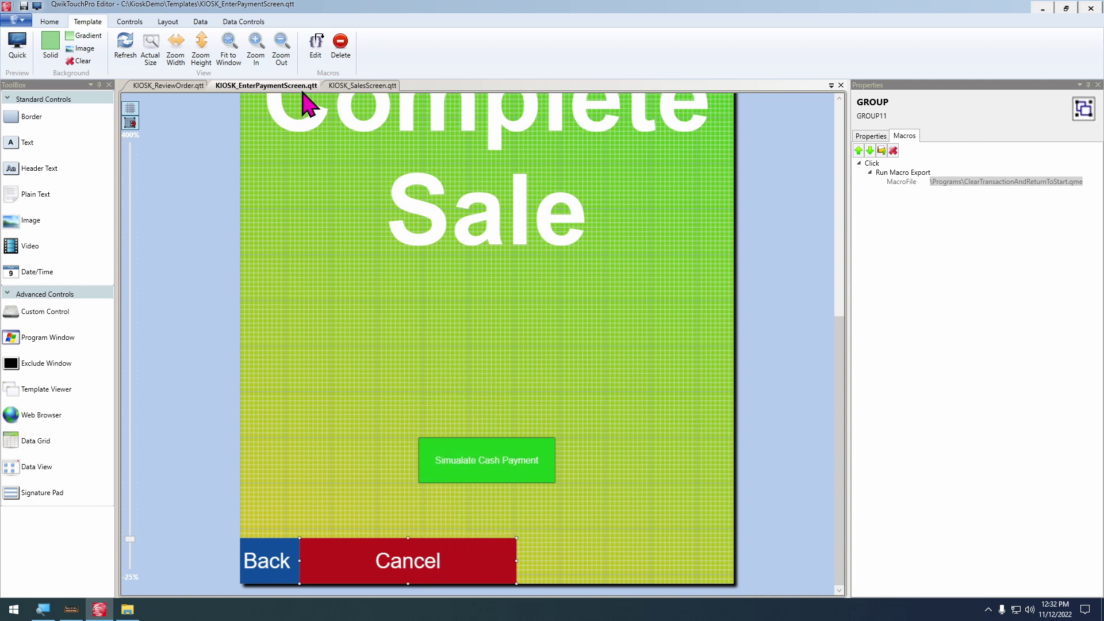
left_click(170, 86)
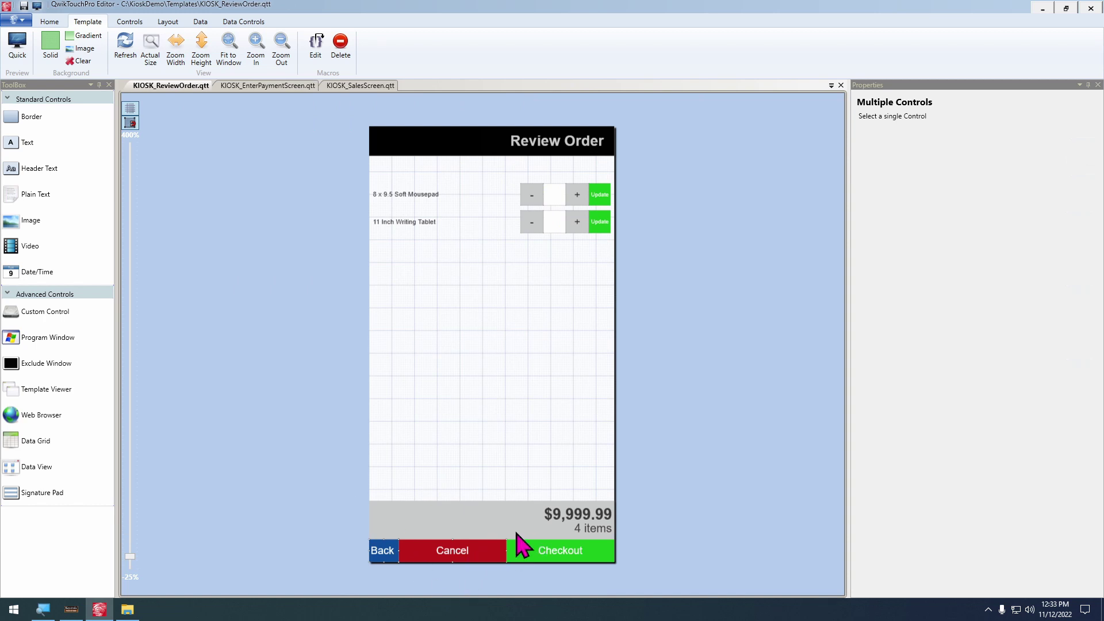
left_click(460, 555)
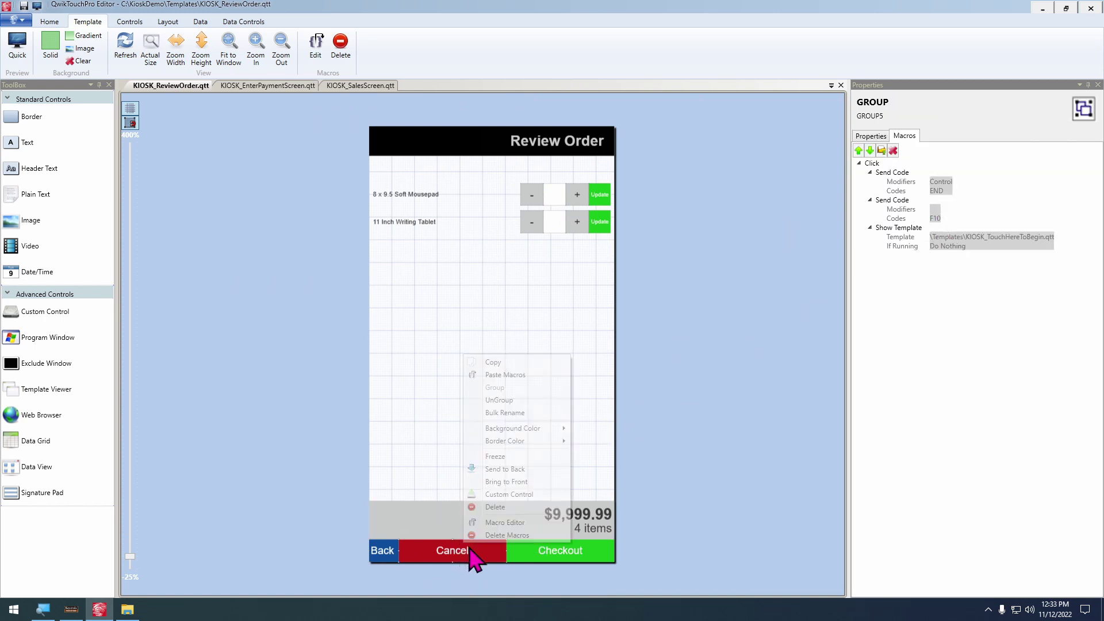
left_click(517, 377)
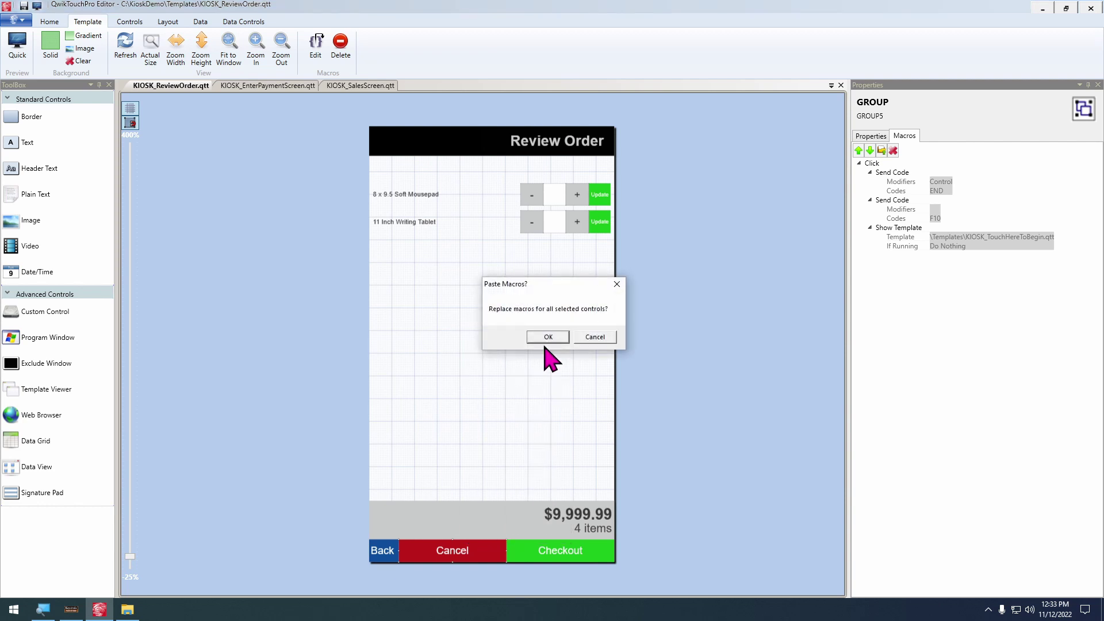
left_click(543, 339)
Check the Checkout and Cancel macros, then return to KIOSK_EnterPaymentScreen.qtt
left_click(555, 555)
left_click(498, 550)
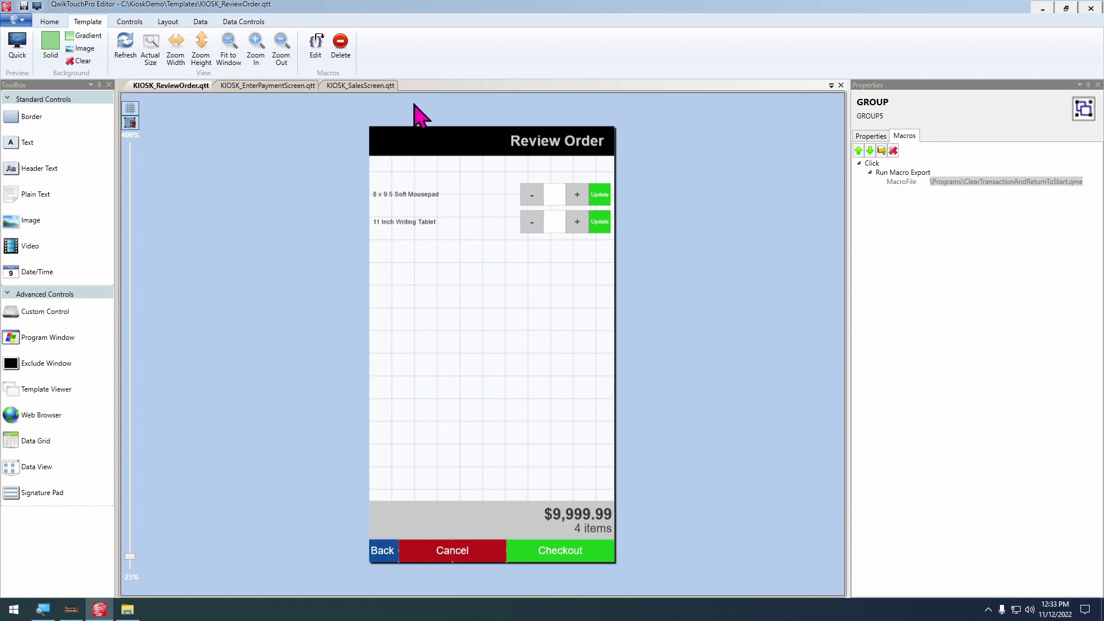
left_click(285, 85)
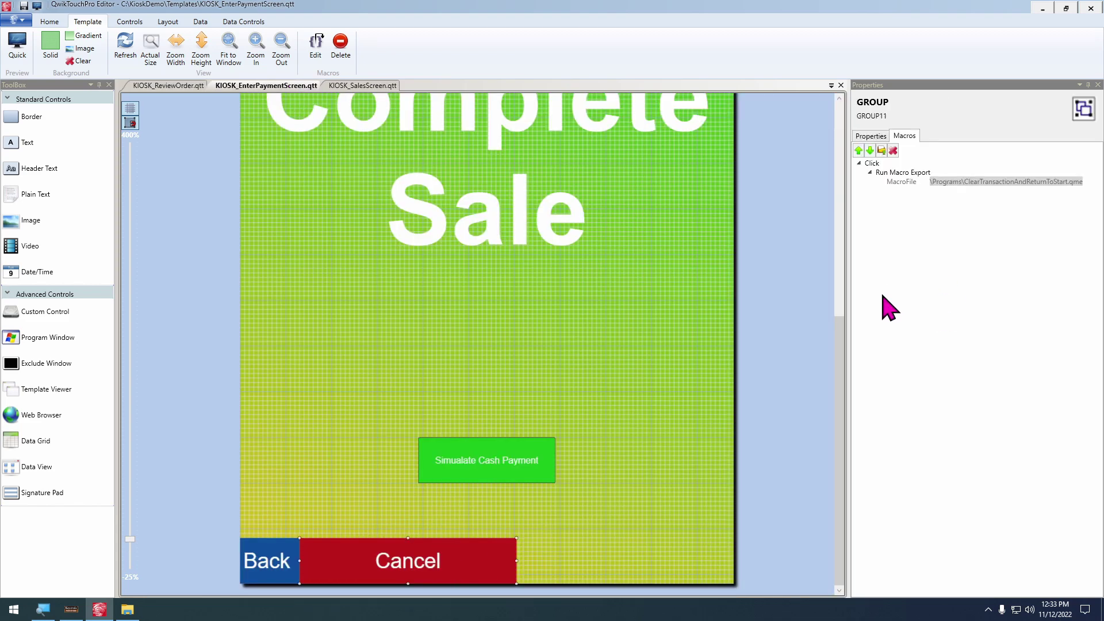
Retarget the Back button's Show Template macro to KIOSK_ReviewOrder.qtt, then switch to Keystroke POS
left_click(285, 570)
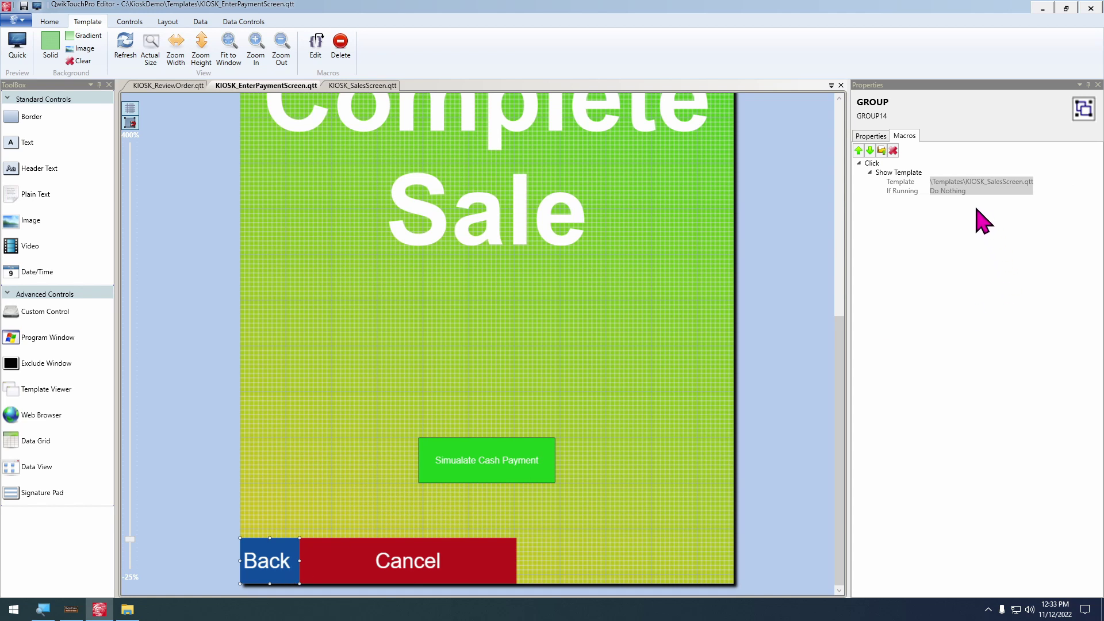
left_click(890, 172)
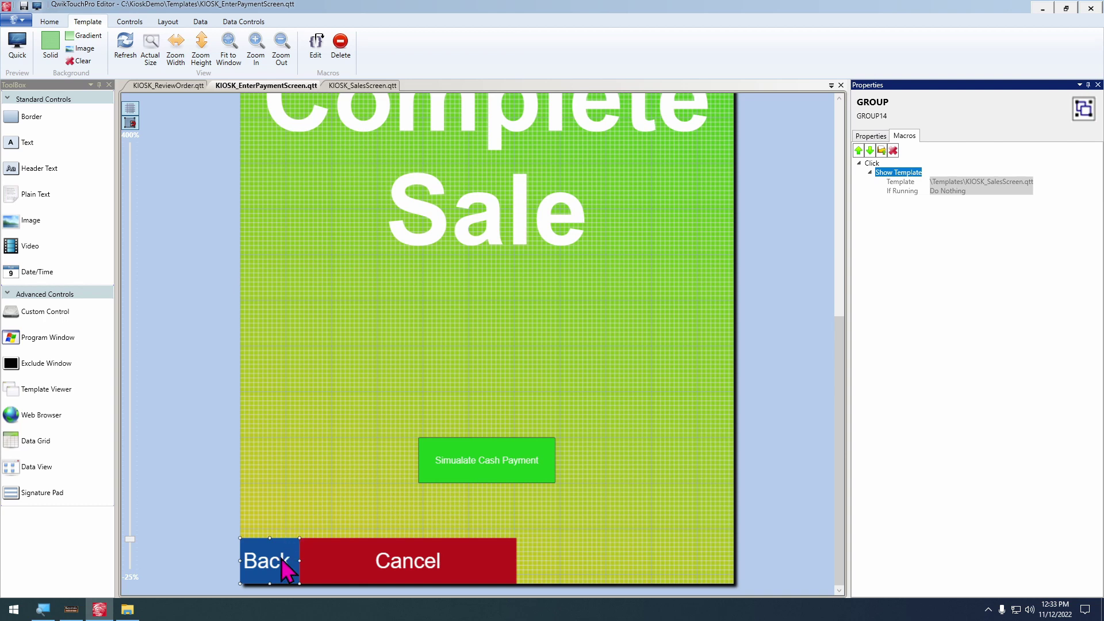
double_click(281, 561)
left_click(603, 222)
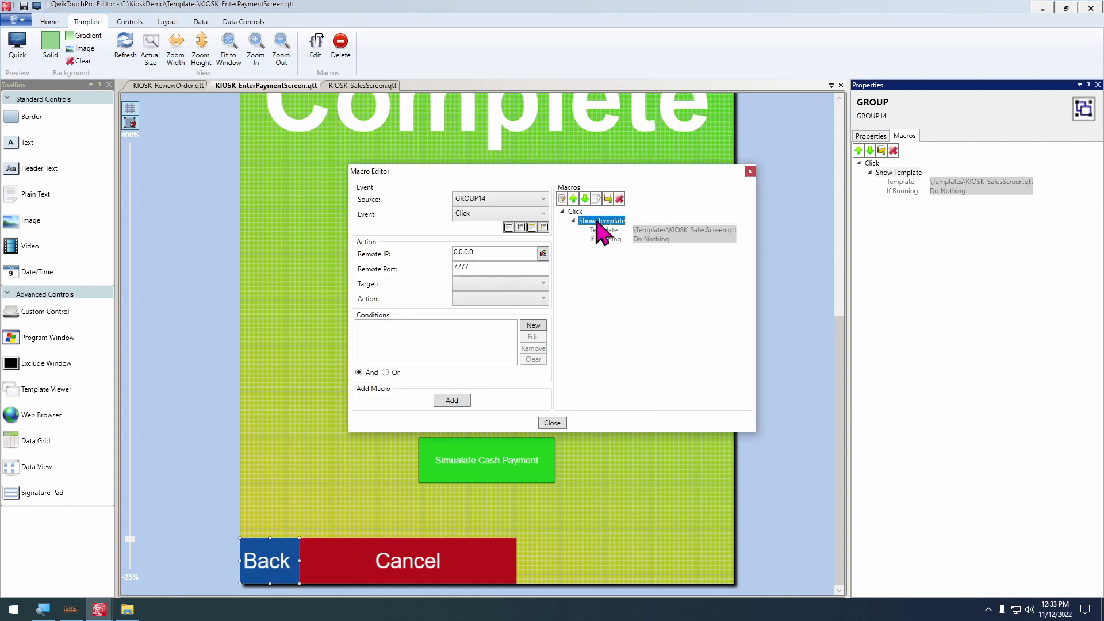
left_click(562, 199)
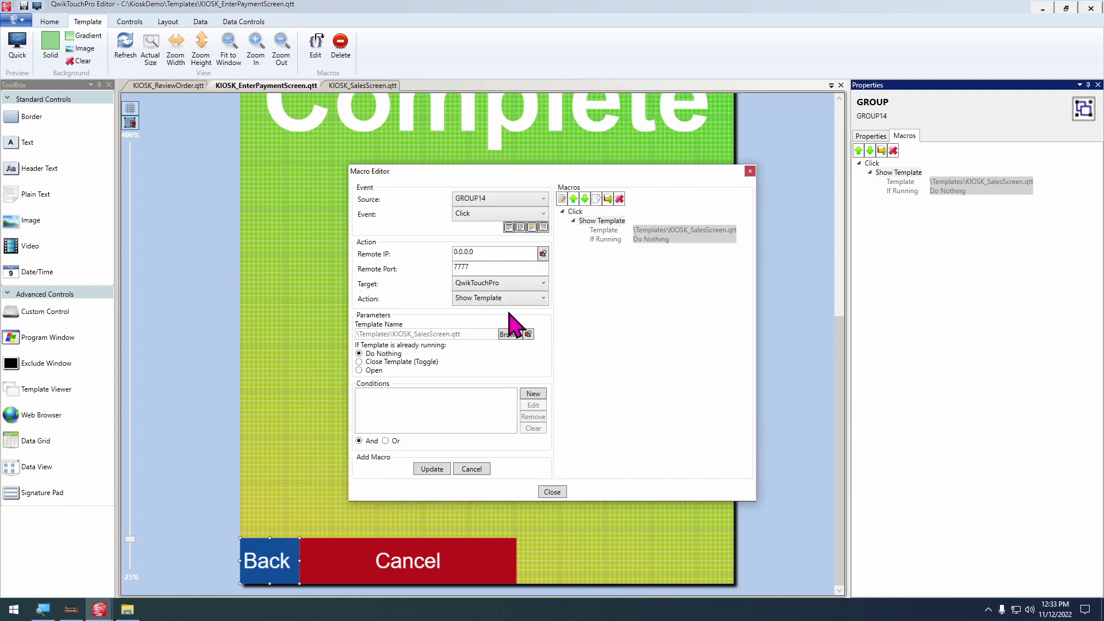
left_click(516, 334)
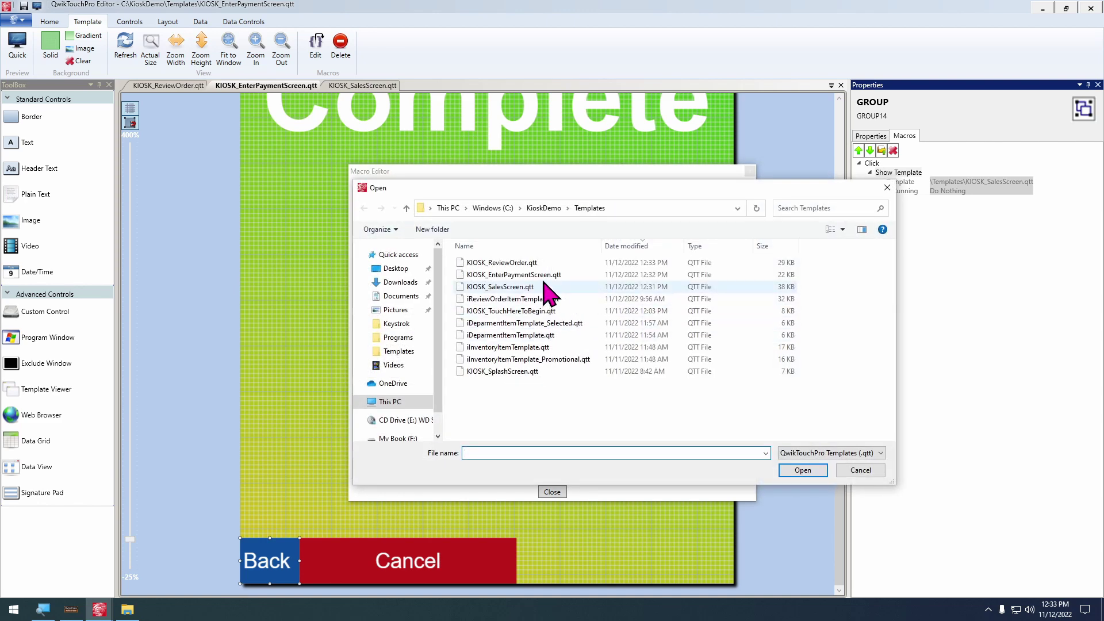
double_click(502, 263)
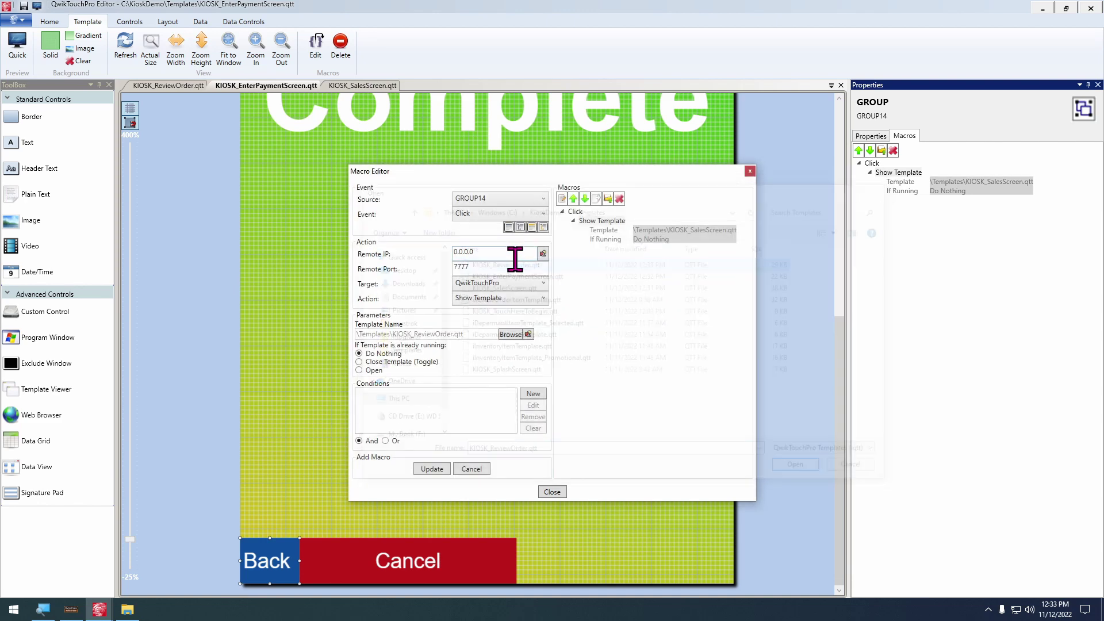
left_click(431, 468)
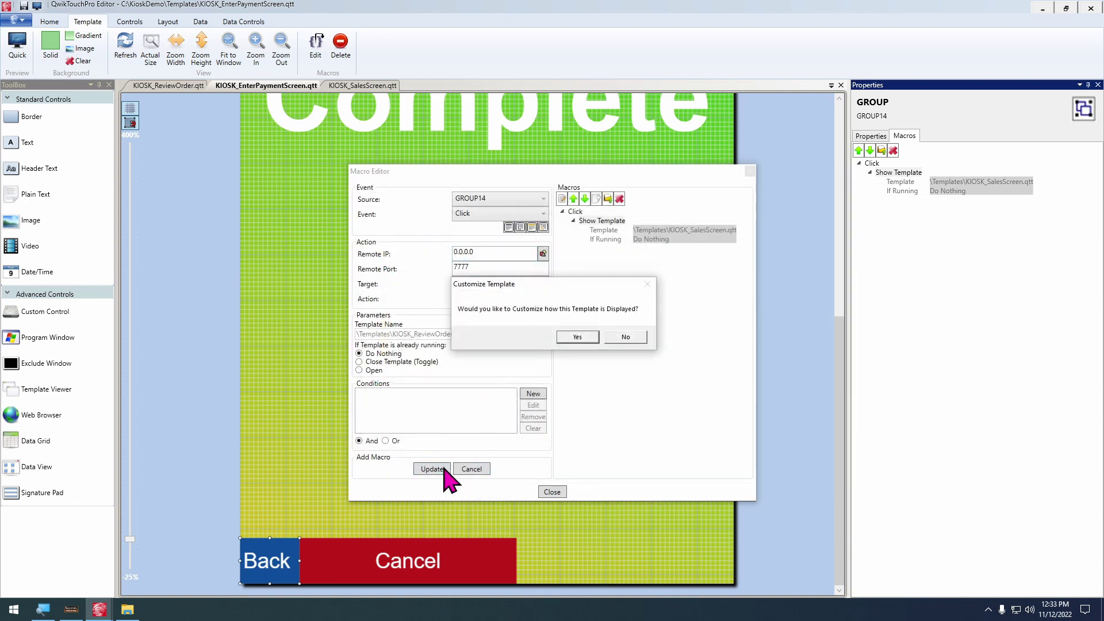
left_click(626, 338)
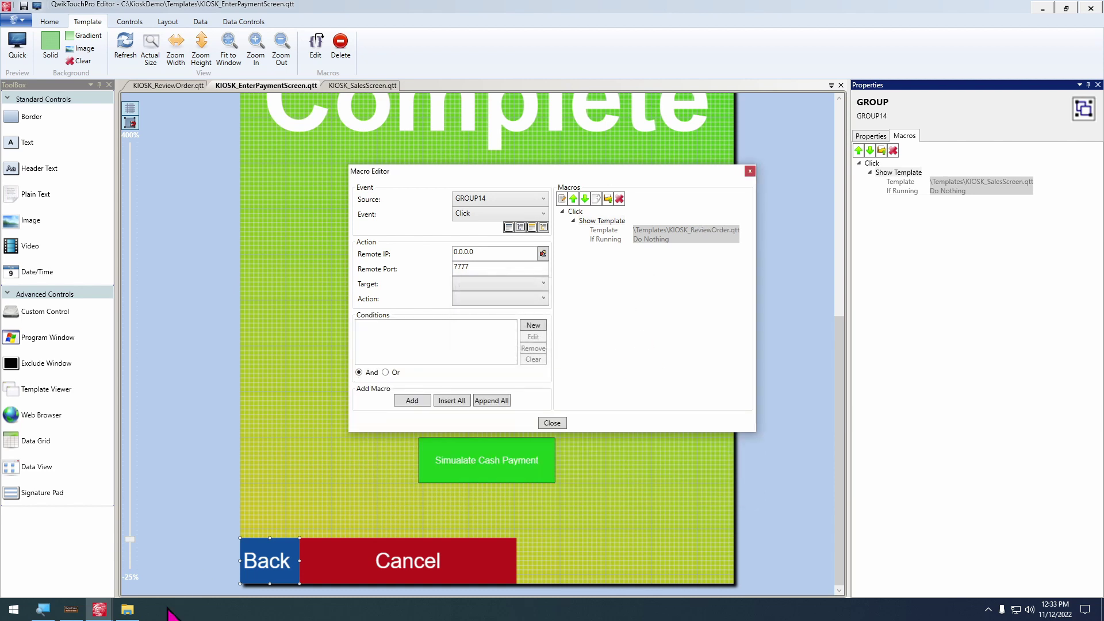
left_click(74, 610)
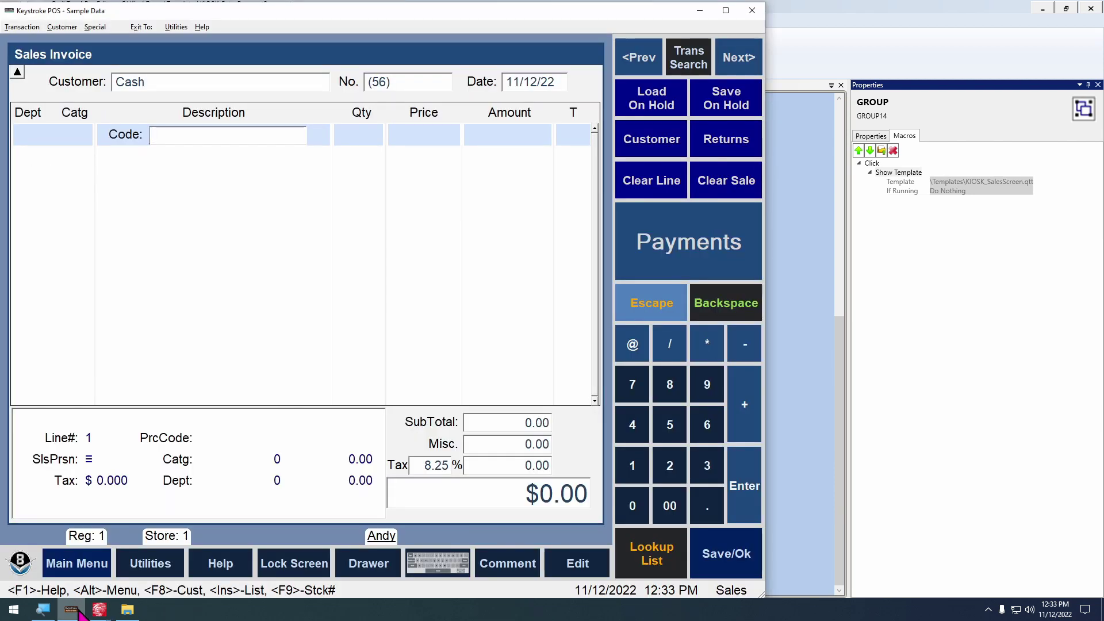
Ring up a Clock item, escape the cash payment, and discard the $16.24 test sale
key("Return")
key("End")
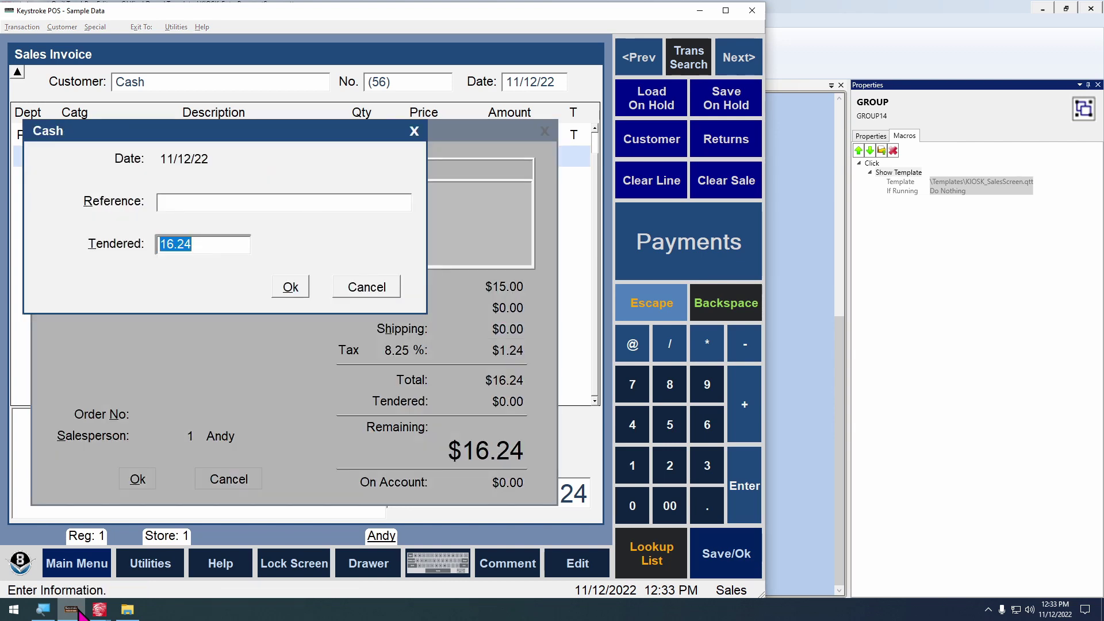
key("Escape")
key("Escape")
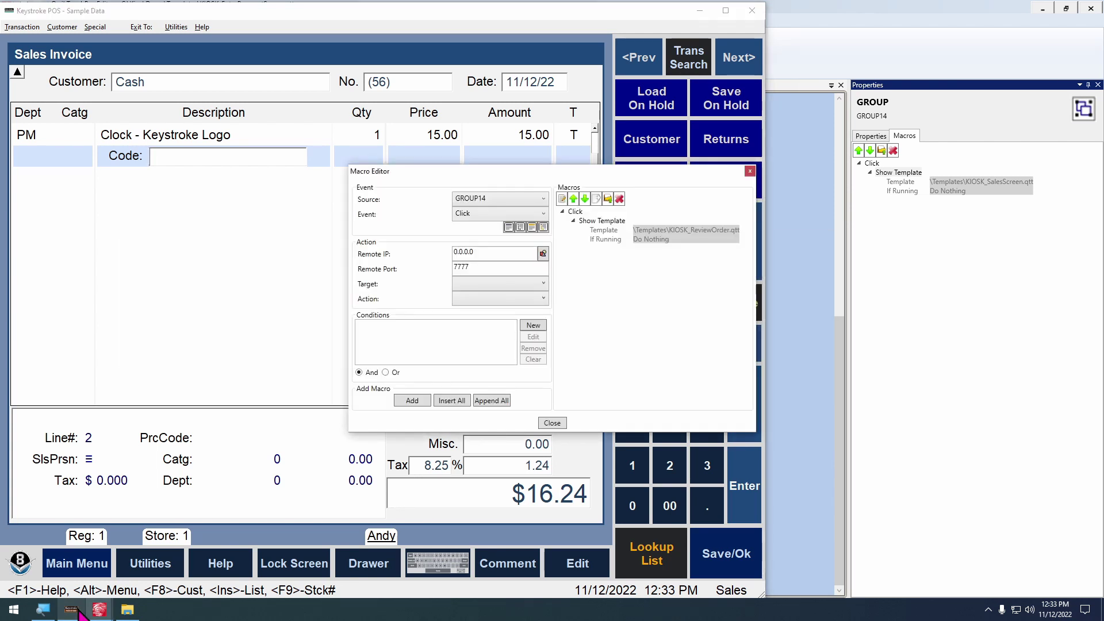
left_click(338, 447)
key("Escape")
key("Escape")
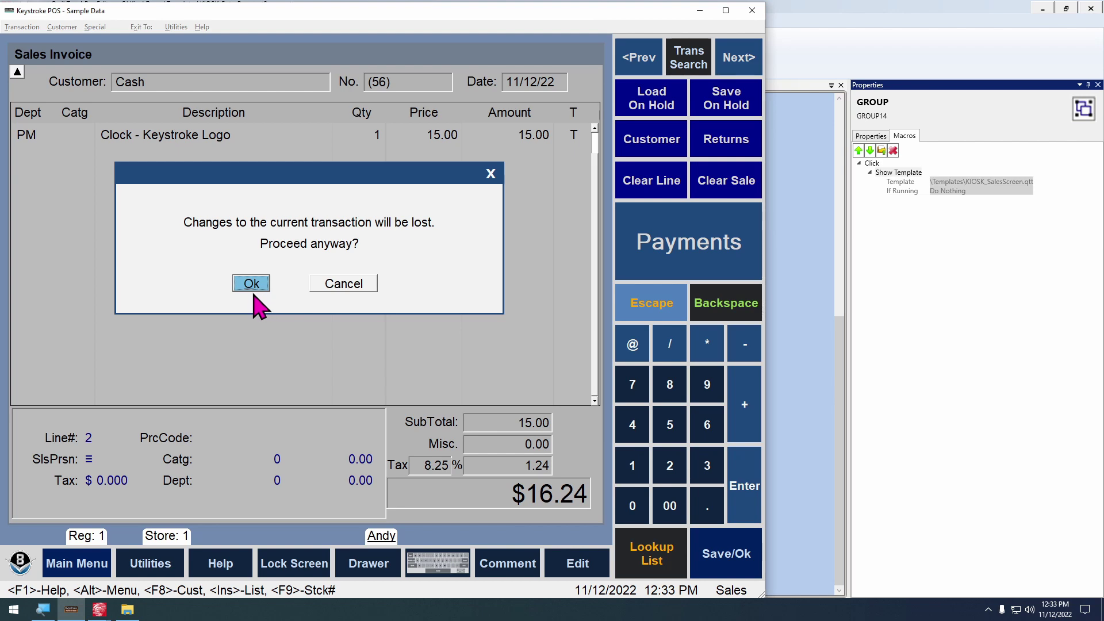
left_click(252, 284)
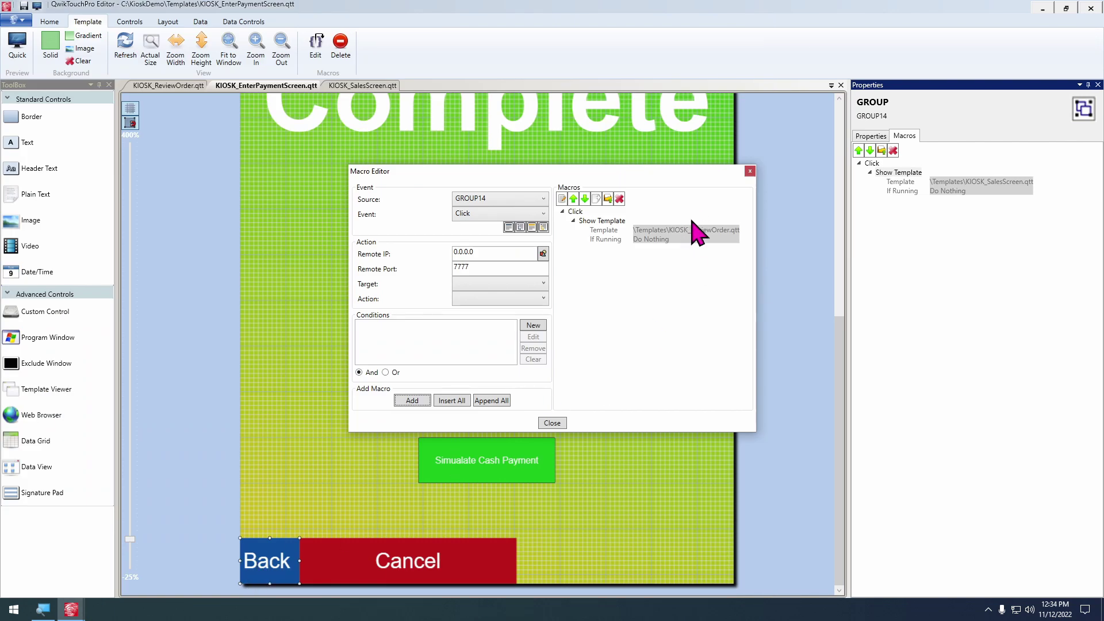
Add a Send Code ESCAPE macro targeting the Active Program
left_click(492, 284)
left_click(490, 299)
left_click(510, 298)
left_click(505, 321)
left_click(420, 362)
left_click(419, 371)
left_click(495, 364)
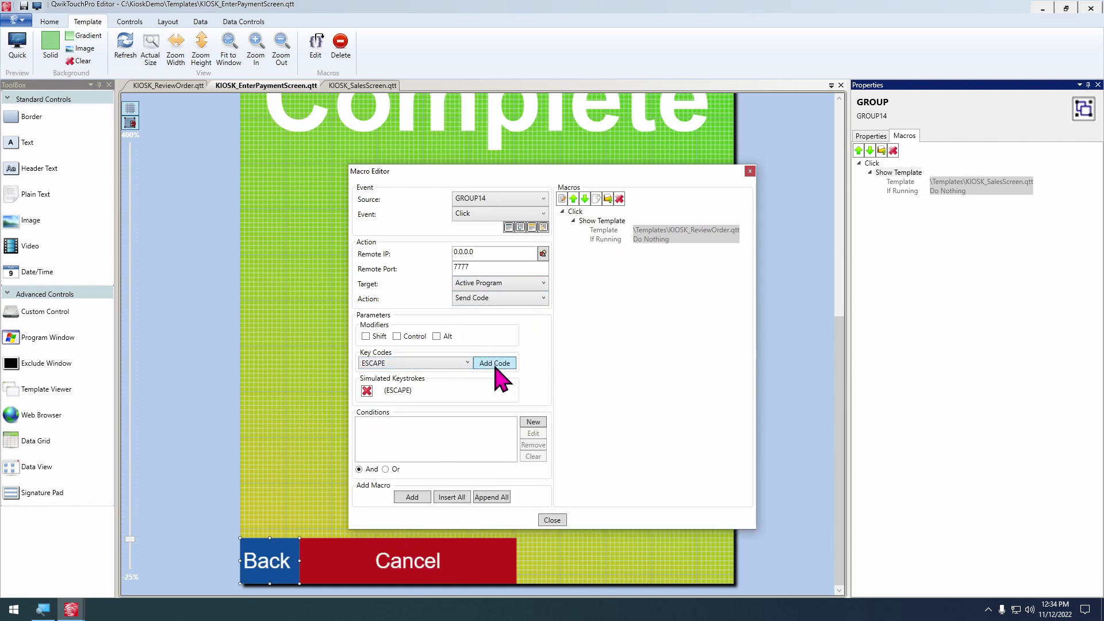
left_click(413, 498)
Add a QwikTouchPro Repeat Next Action macro with a count of 3
left_click(484, 288)
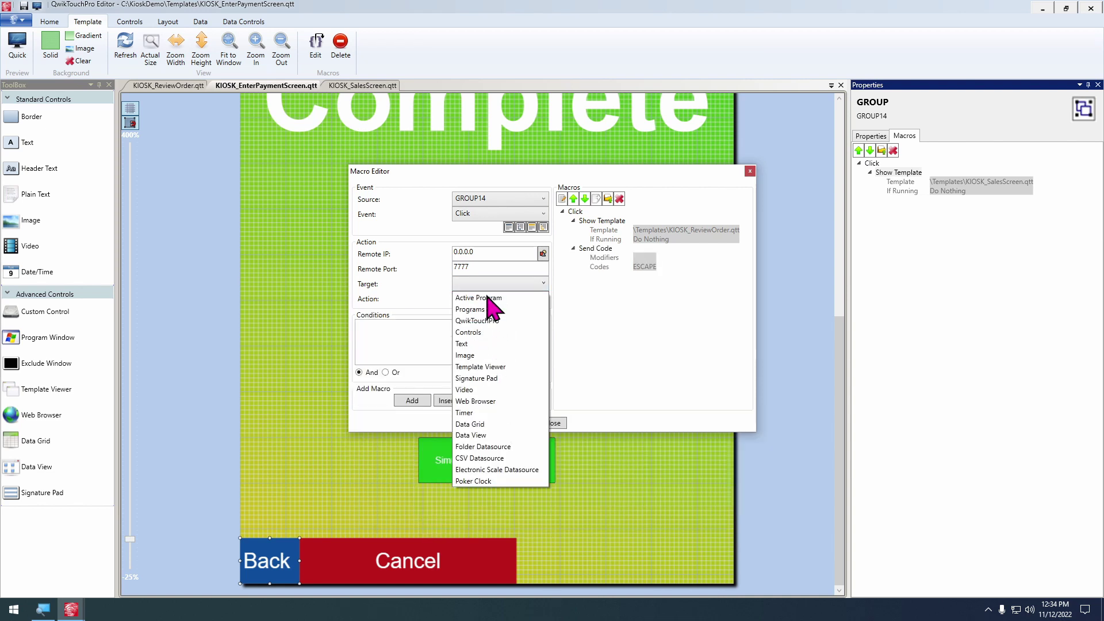
left_click(478, 320)
left_click(492, 299)
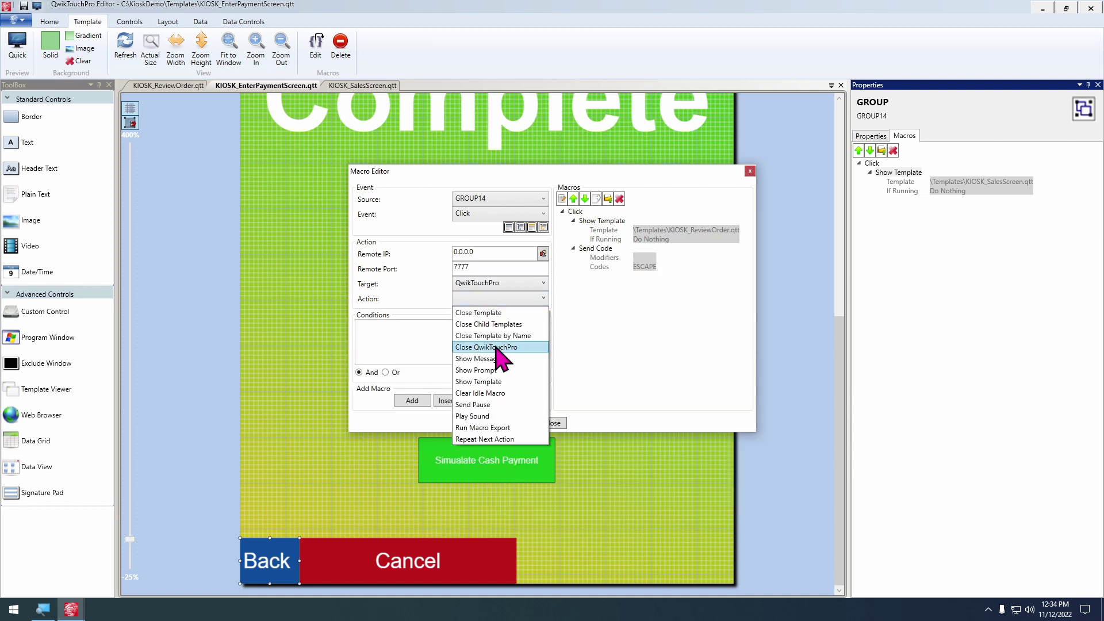
left_click(506, 439)
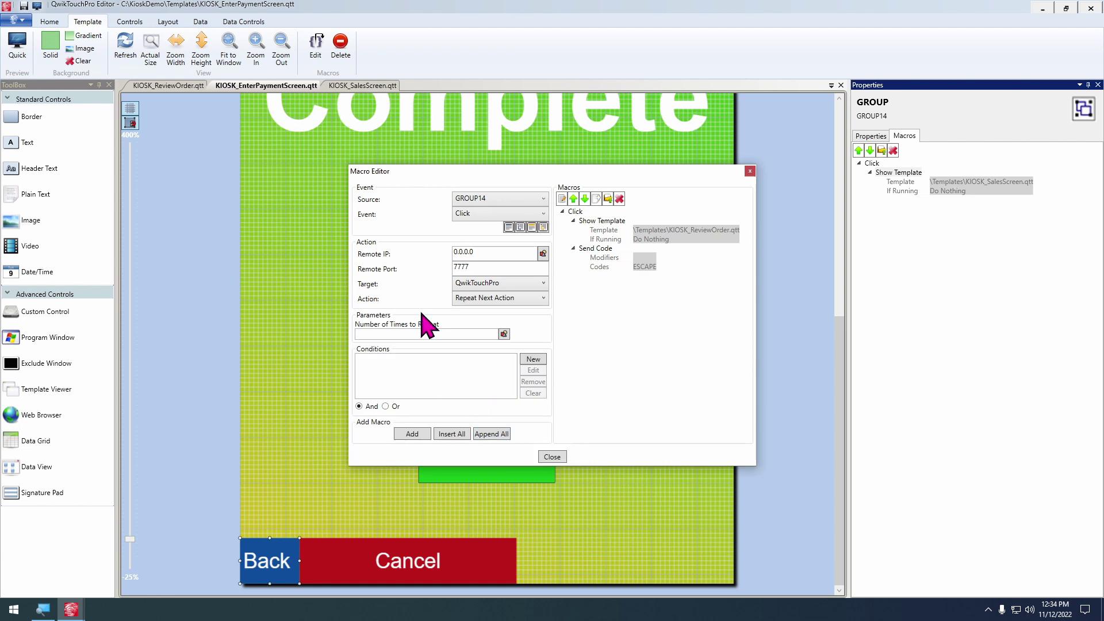
type("3")
left_click(423, 433)
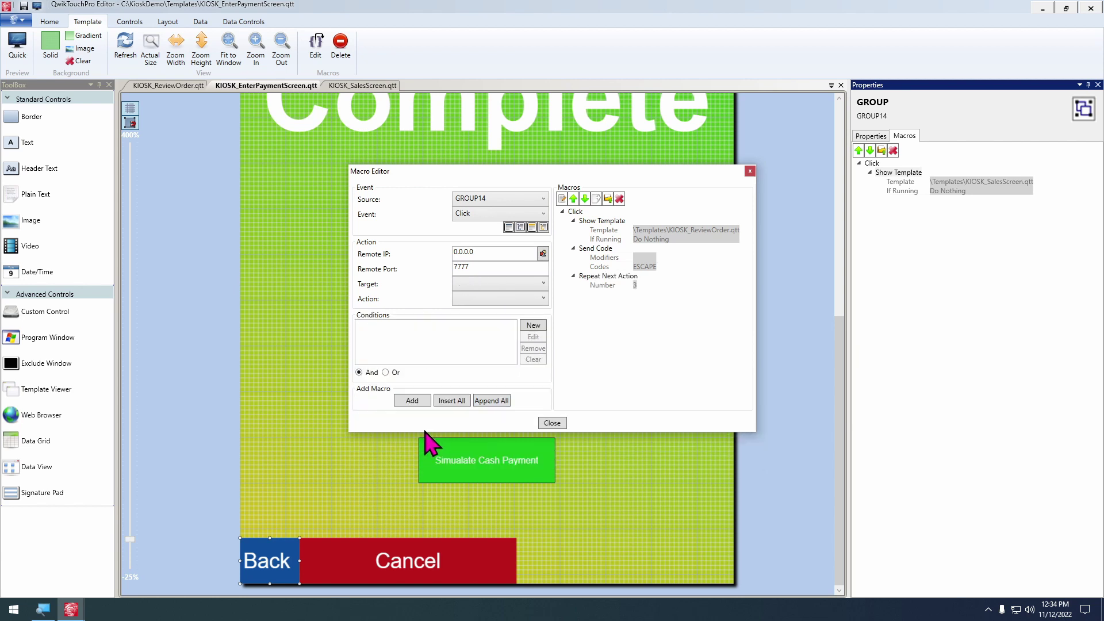
Order the macros as Repeat Next Action, Send Code ESCAPE, then Show Template KIOSK_ReviewOrder.qtt
left_click(611, 276)
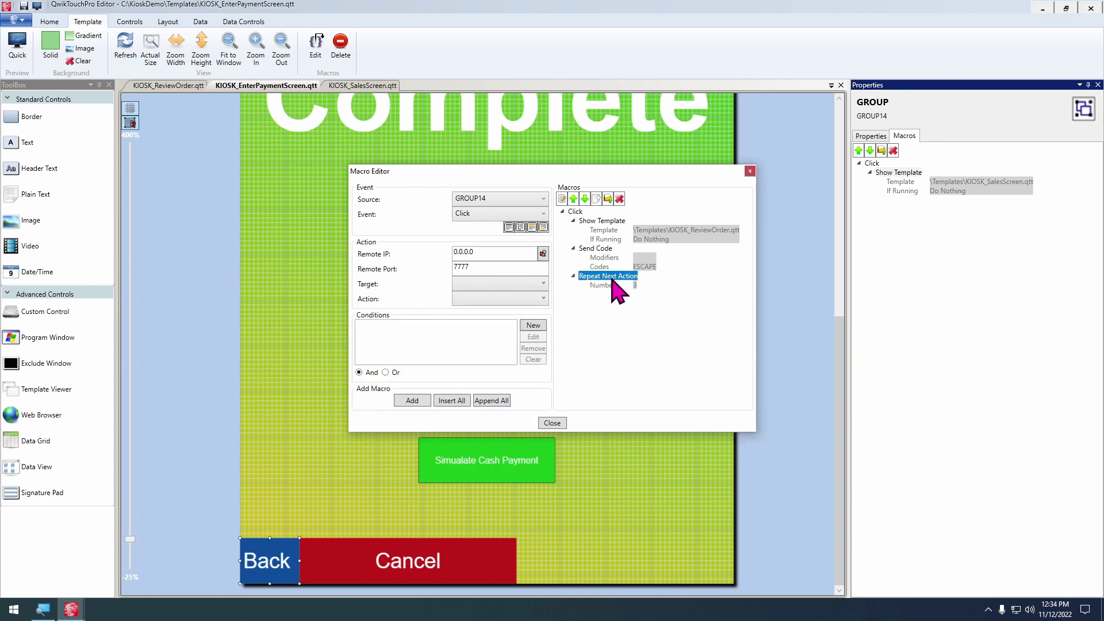
left_click(573, 198)
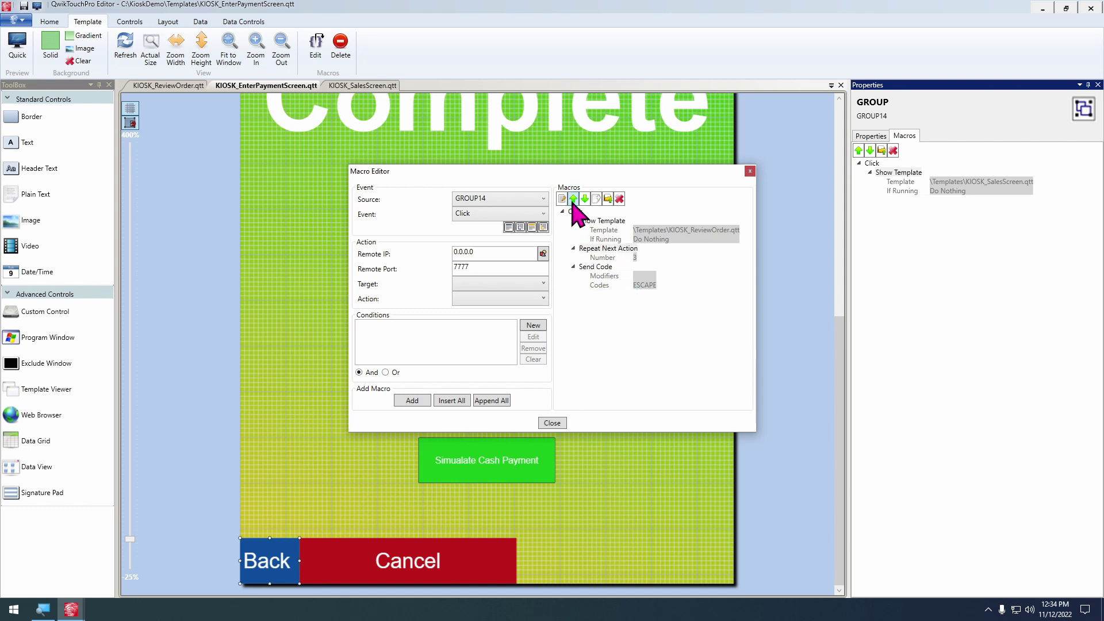
left_click(573, 199)
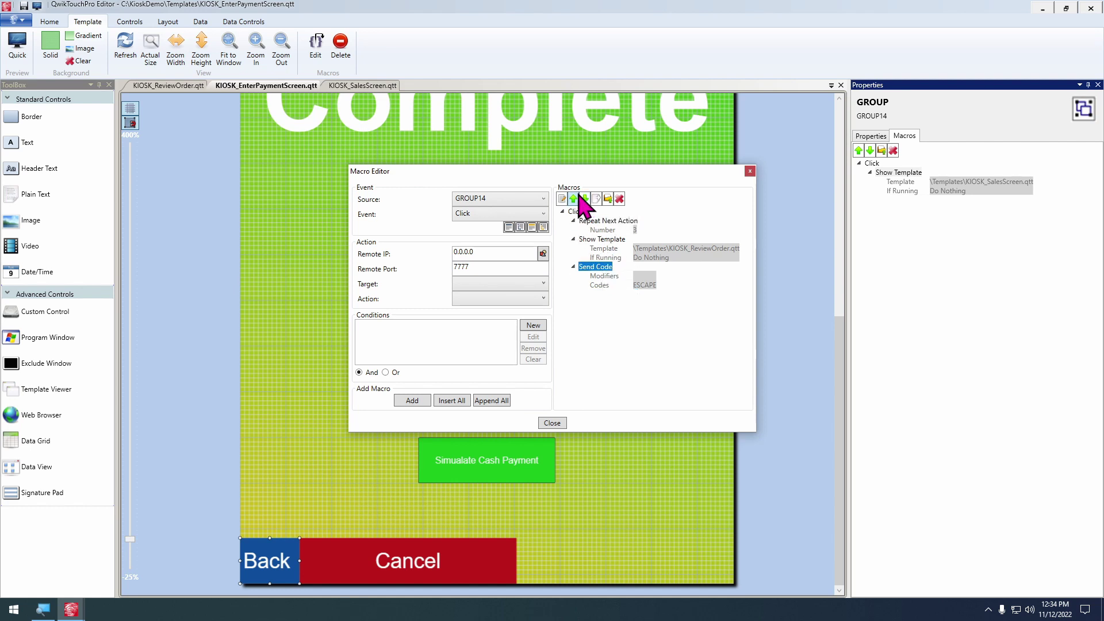
left_click(577, 198)
left_click(576, 199)
left_click(585, 198)
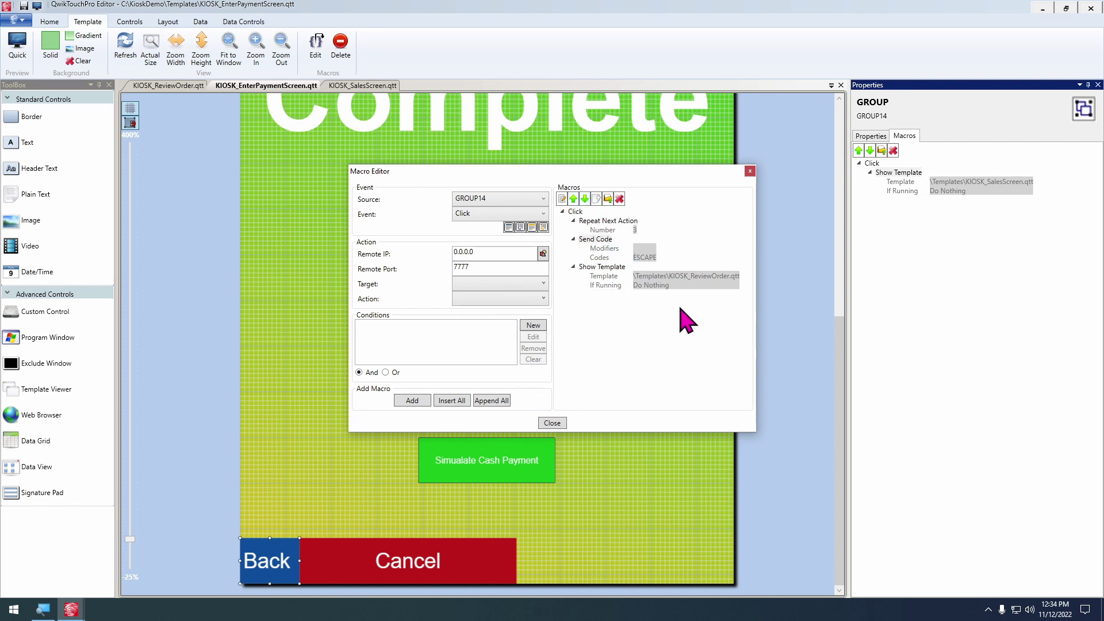
left_click(552, 422)
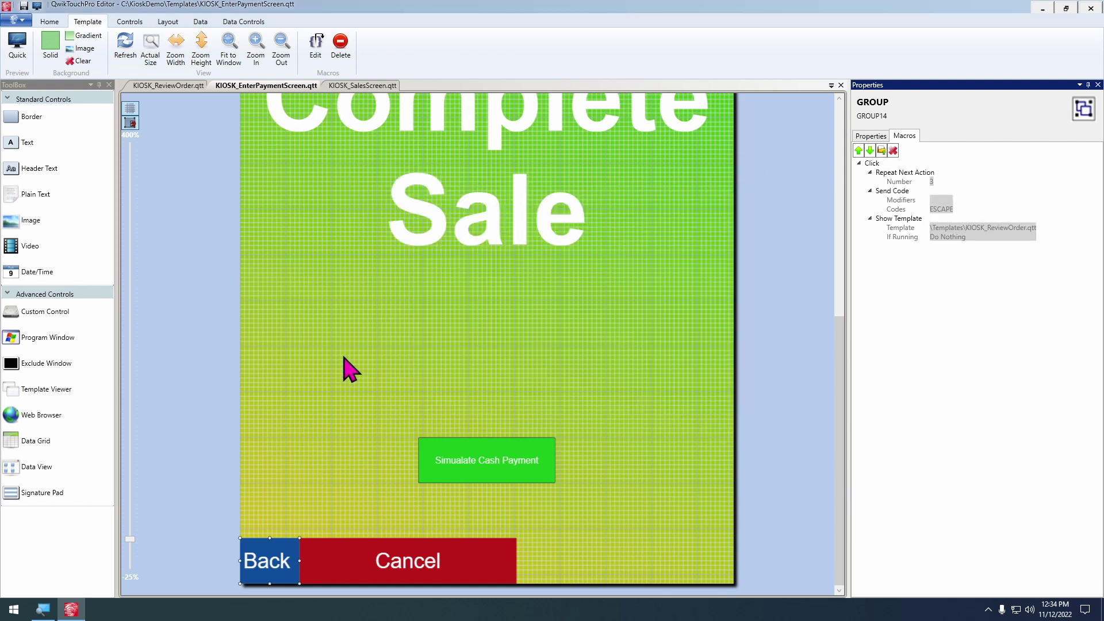
scroll(345, 368, "down", 2)
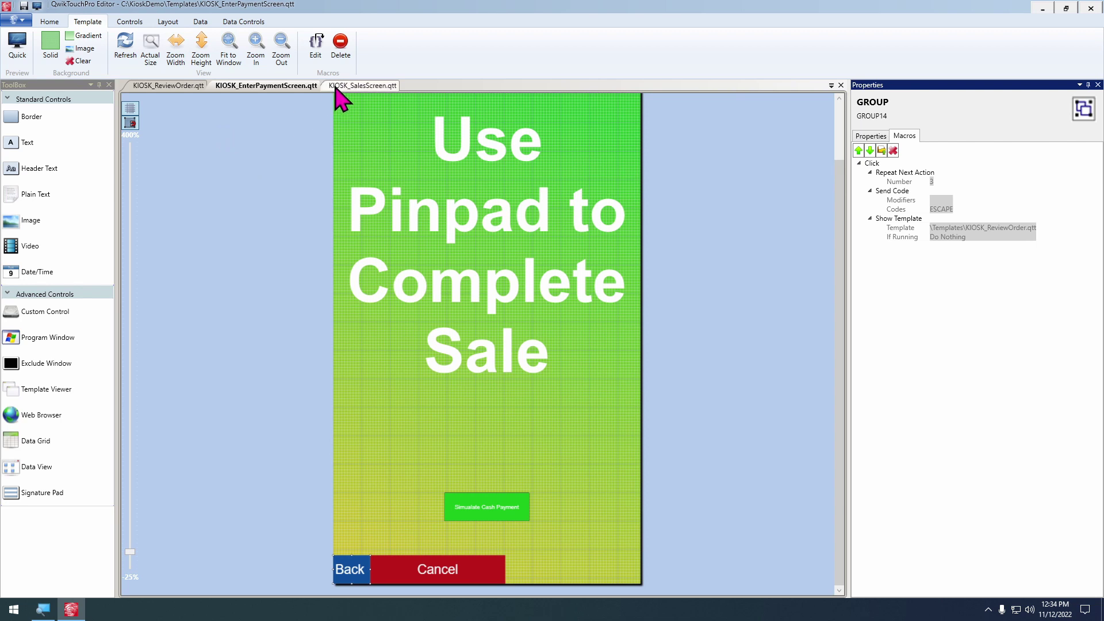
Open KIOSK_SplashScreen.qtt and launch the live kiosk beside Keystroke POS
key("ctrl+o")
type("S")
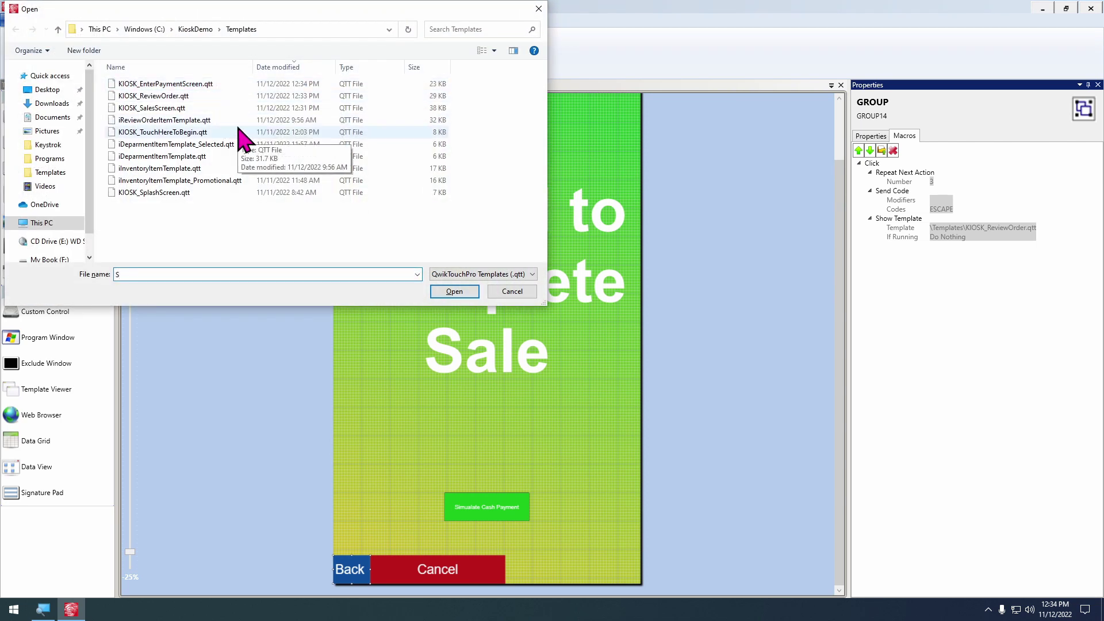
double_click(201, 192)
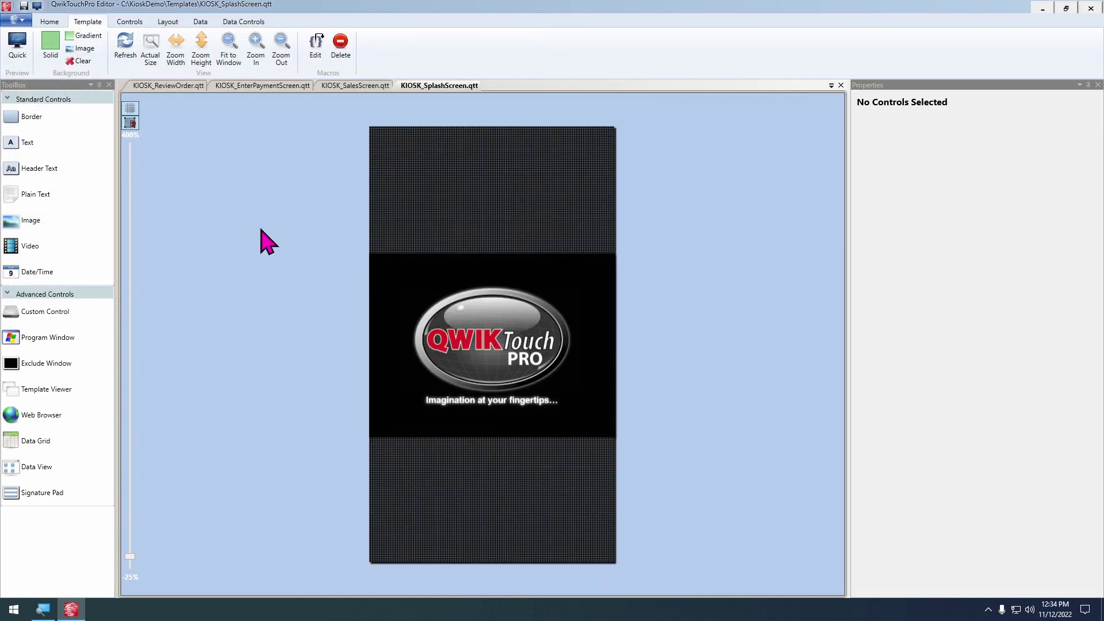
key("super+d")
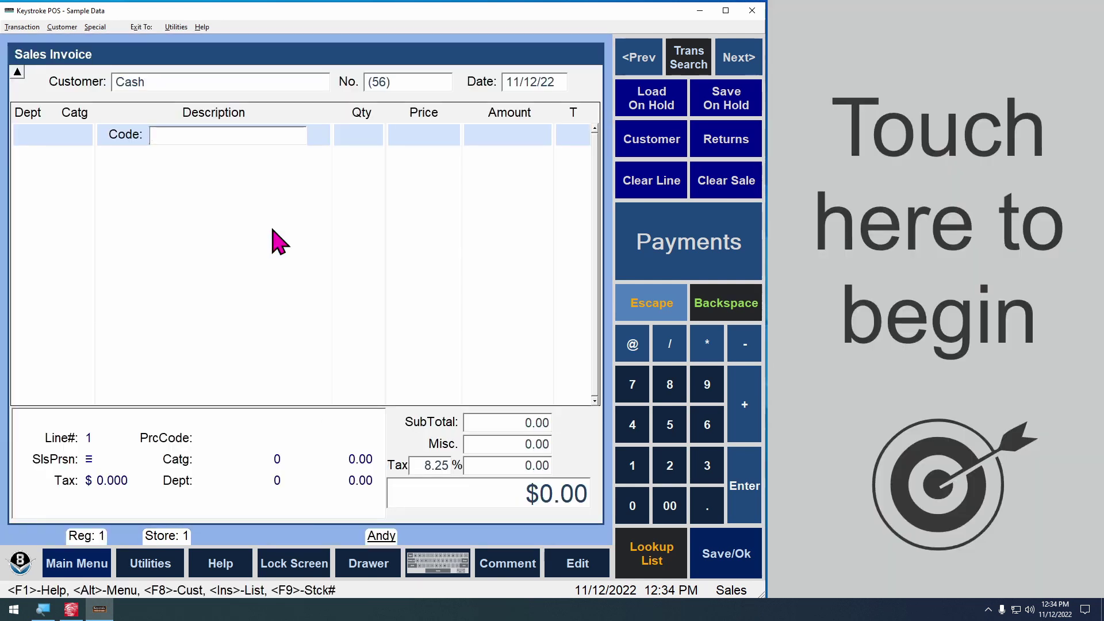
Start a kiosk order with an 11 Inch Writing Tablet and Blue Ball Point Pens at quantity 2
left_click(845, 247)
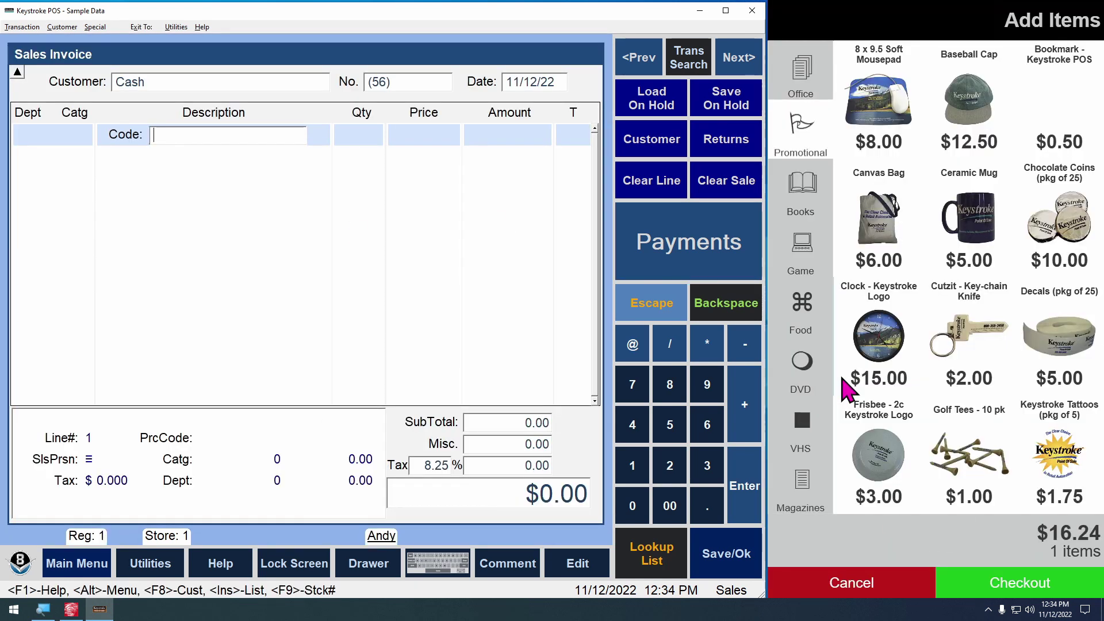
left_click(805, 63)
left_click(892, 108)
left_click(945, 117)
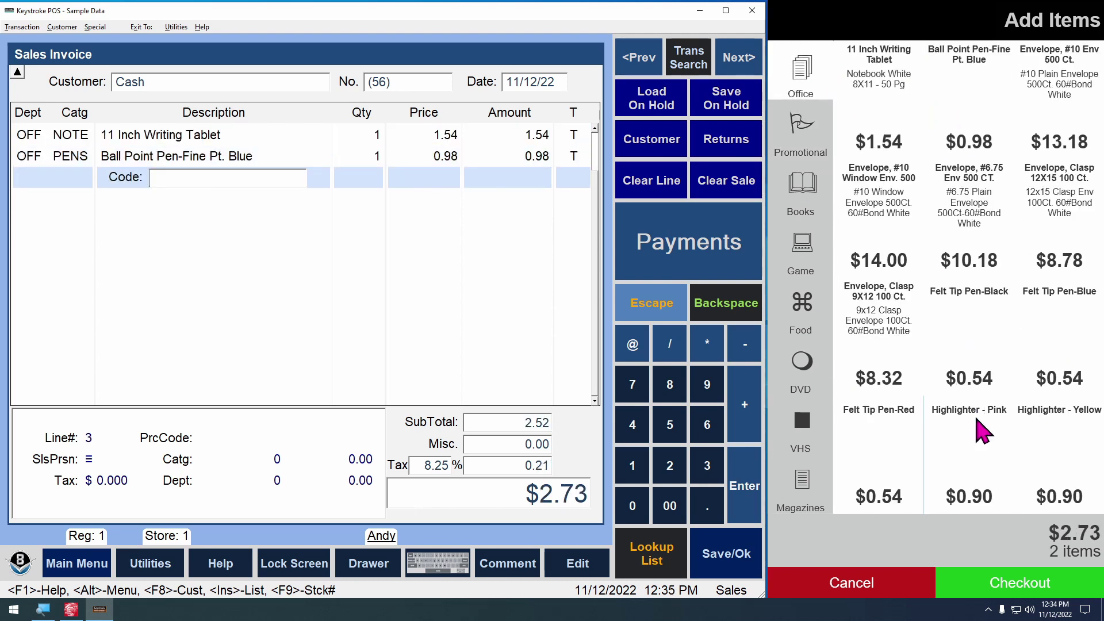
left_click(1018, 588)
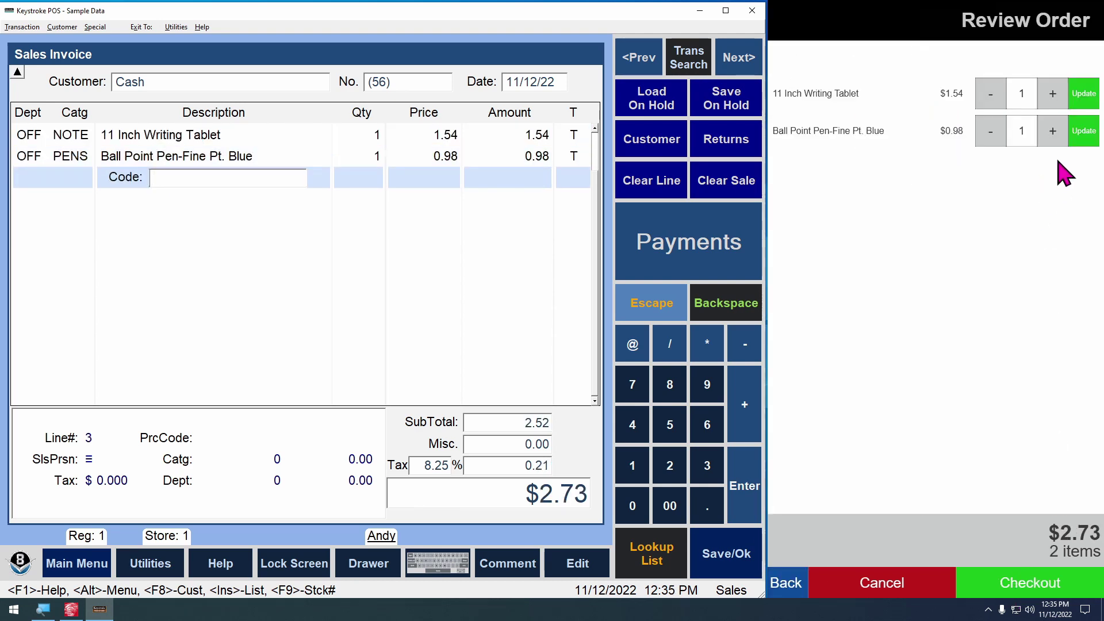
left_click(996, 134)
left_click(1058, 135)
left_click(1095, 138)
Raise the pens to 3, add an 8 x 9.5 Soft Mousepad, check out, then cancel the sale
left_click(1041, 585)
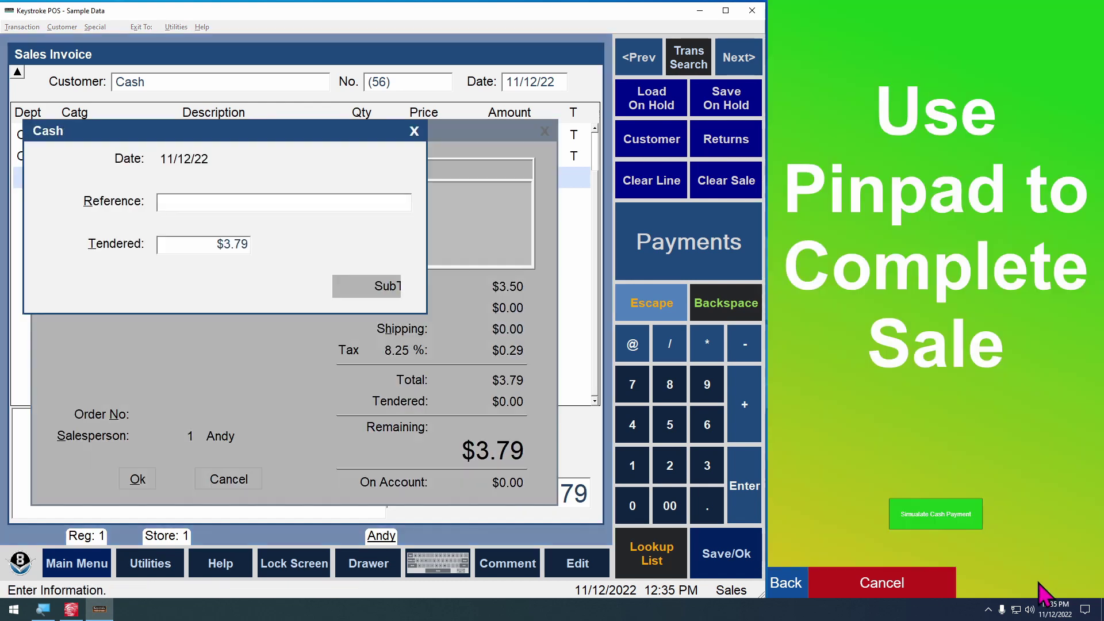
left_click(800, 591)
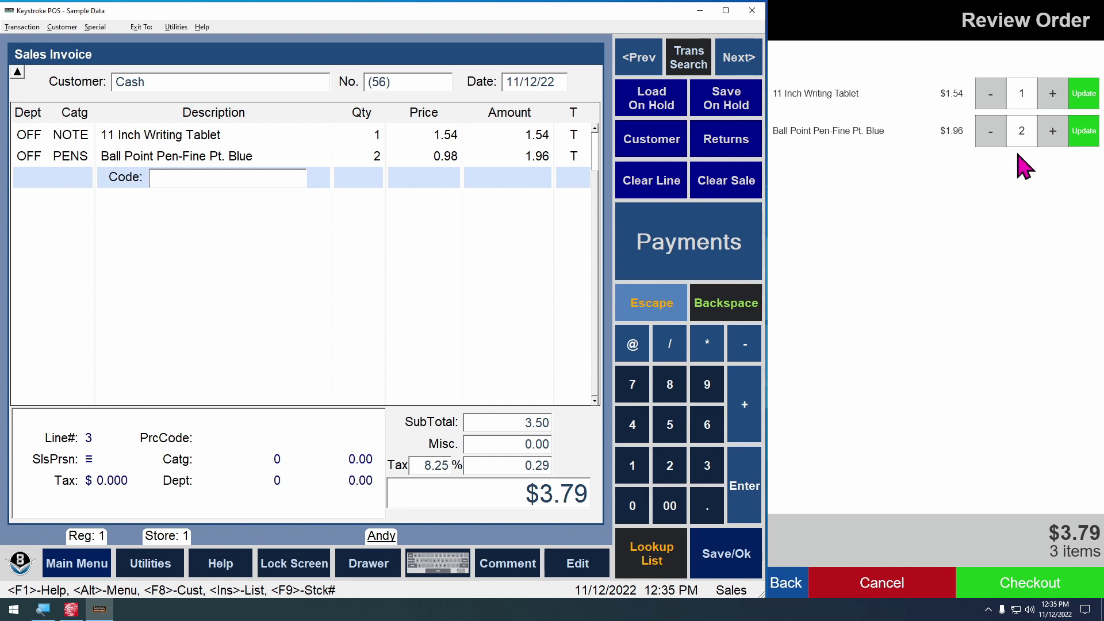
left_click(1052, 131)
left_click(1084, 131)
left_click(777, 596)
left_click(865, 138)
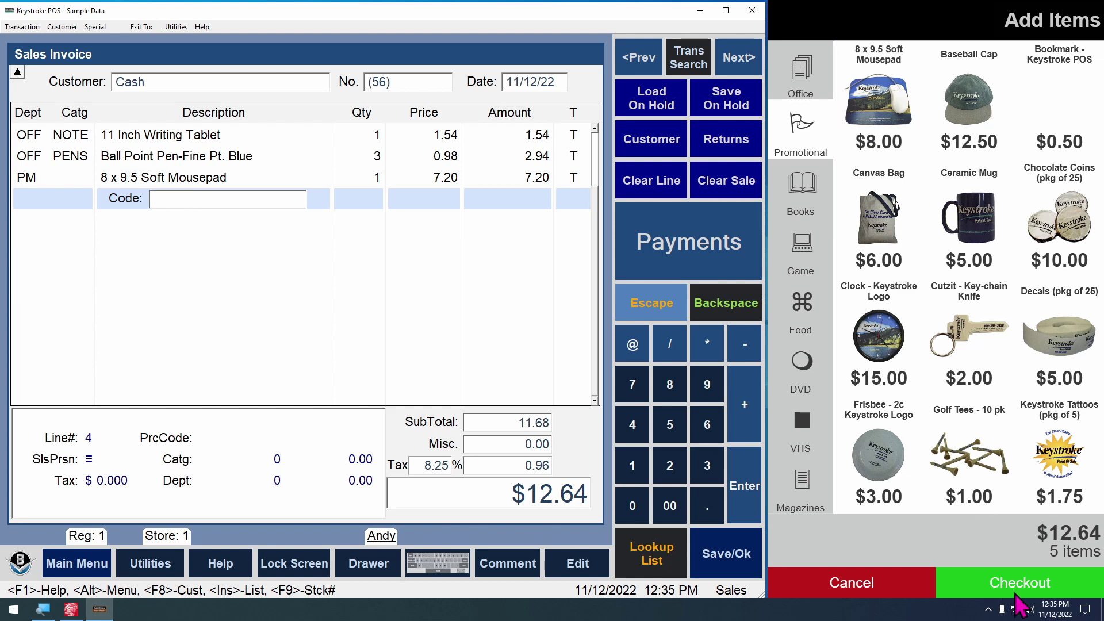
left_click(1017, 596)
left_click(1035, 587)
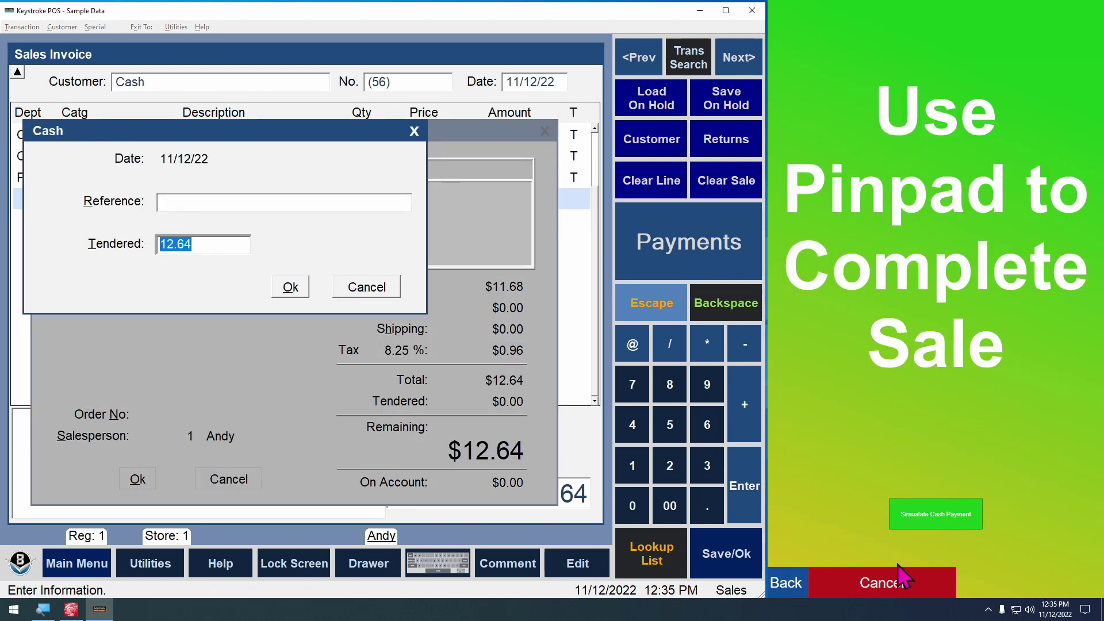
left_click(899, 592)
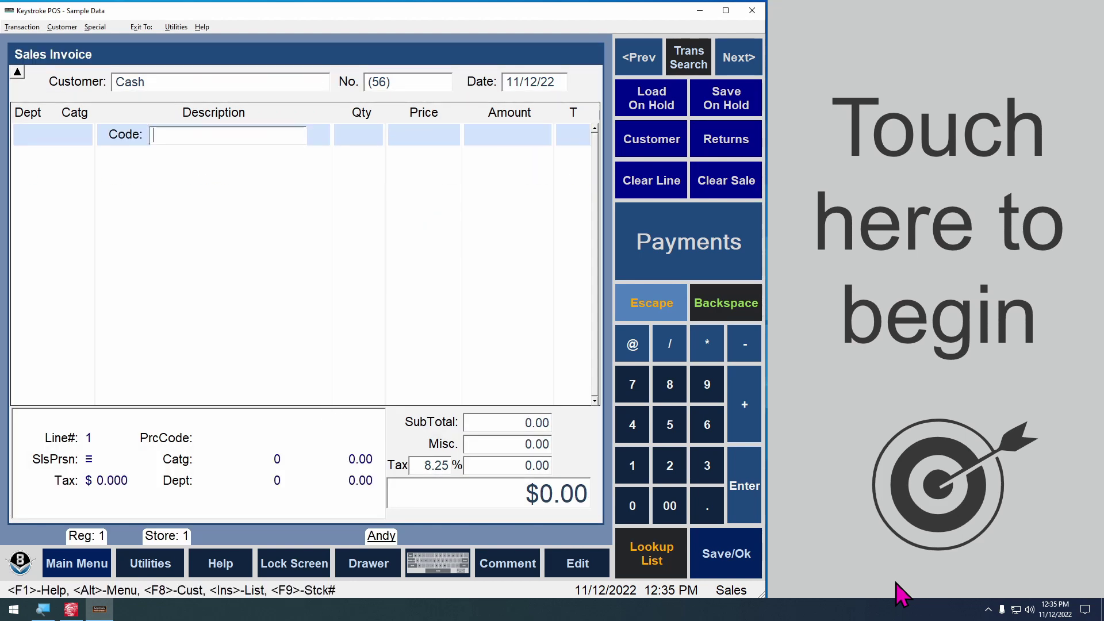
Order three 8 x 9.5 Soft Mousepads, pay with Simulate Cash Payment, and confirm the next order is empty
left_click(925, 428)
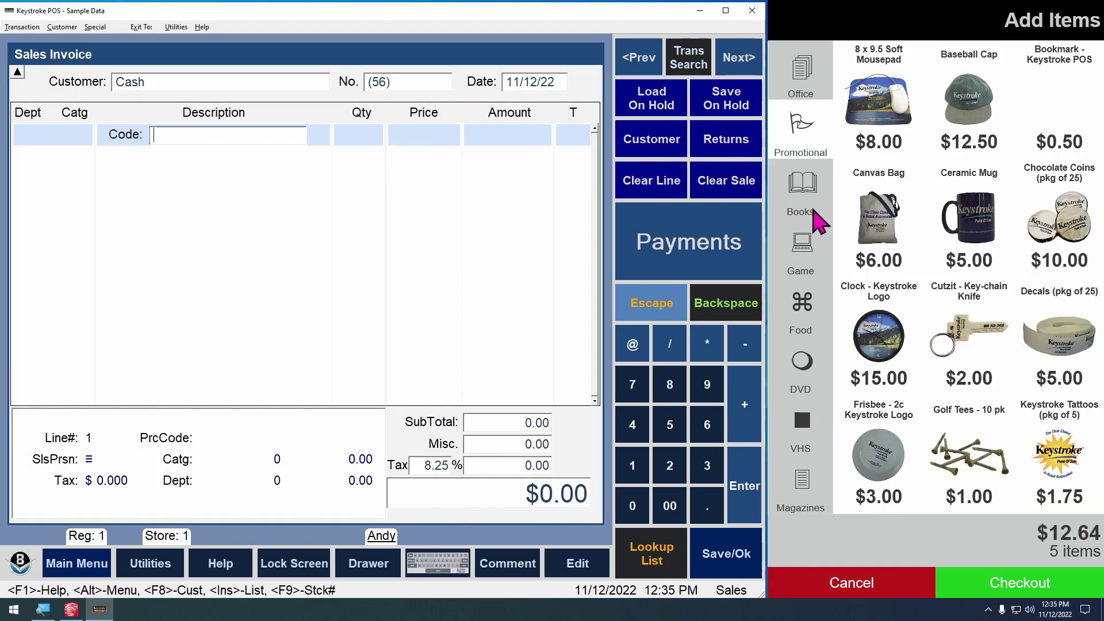
left_click(857, 109)
left_click(868, 112)
left_click(1032, 553)
left_click(1052, 93)
left_click(1097, 94)
left_click(1080, 590)
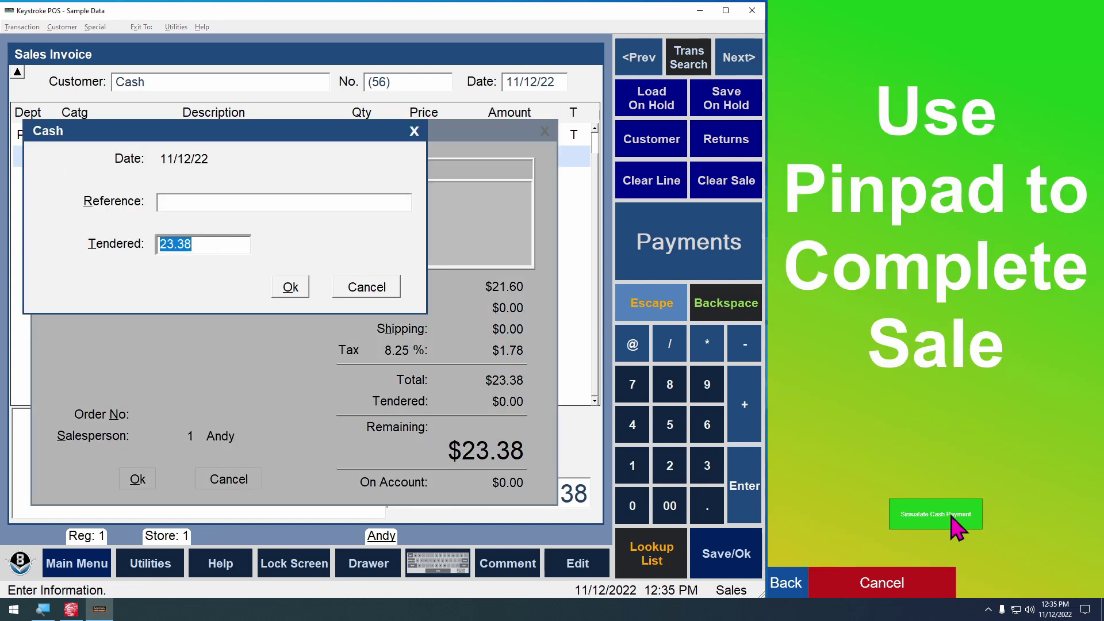
left_click(943, 523)
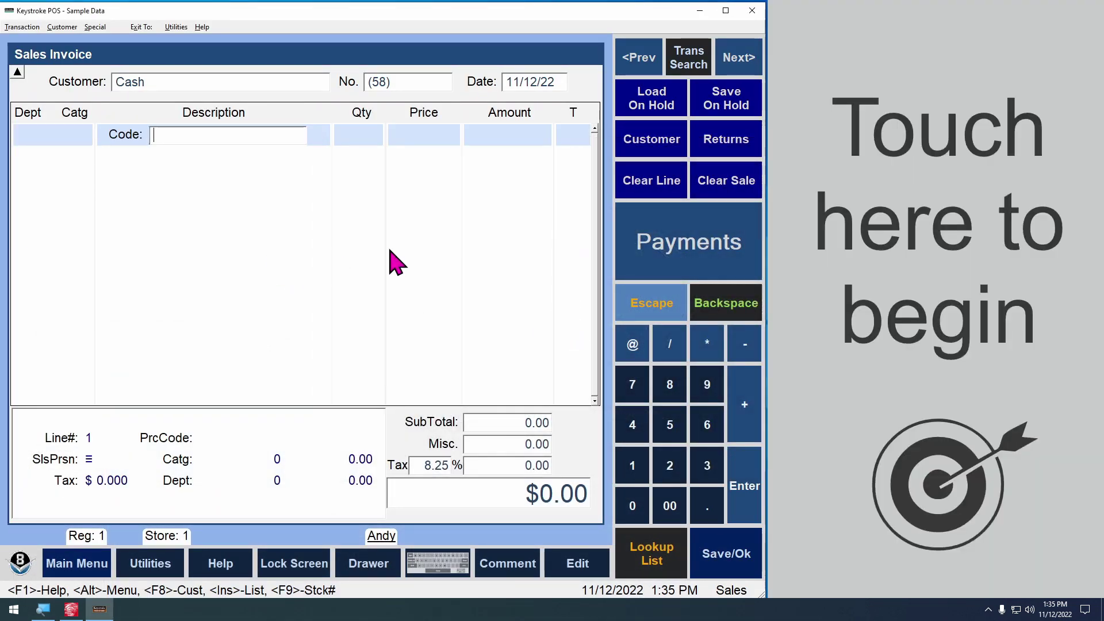
left_click(945, 329)
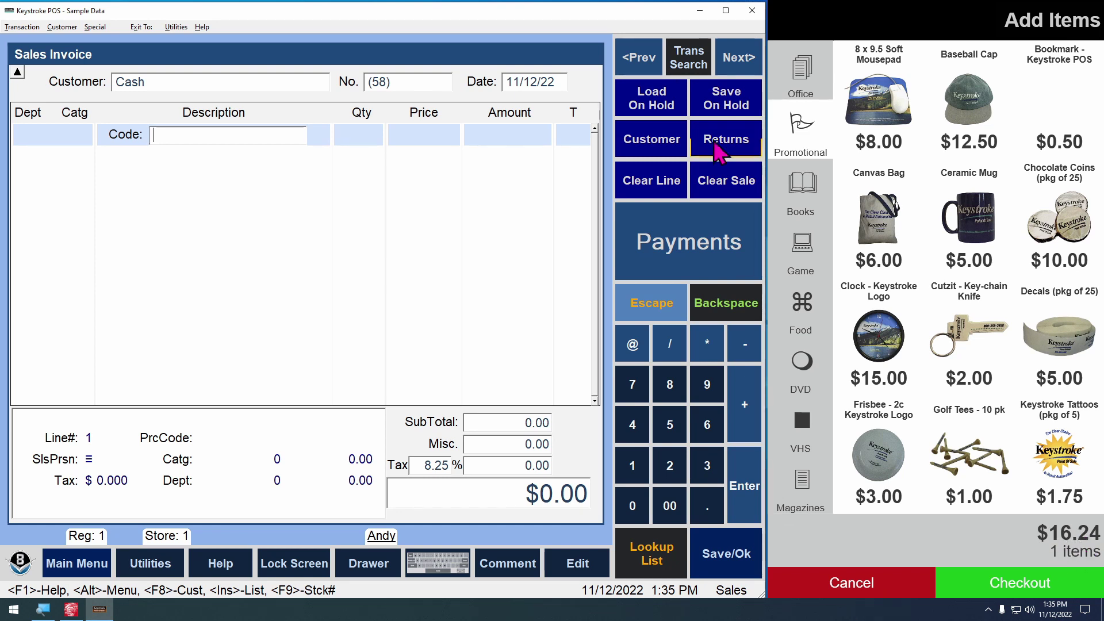
left_click(988, 609)
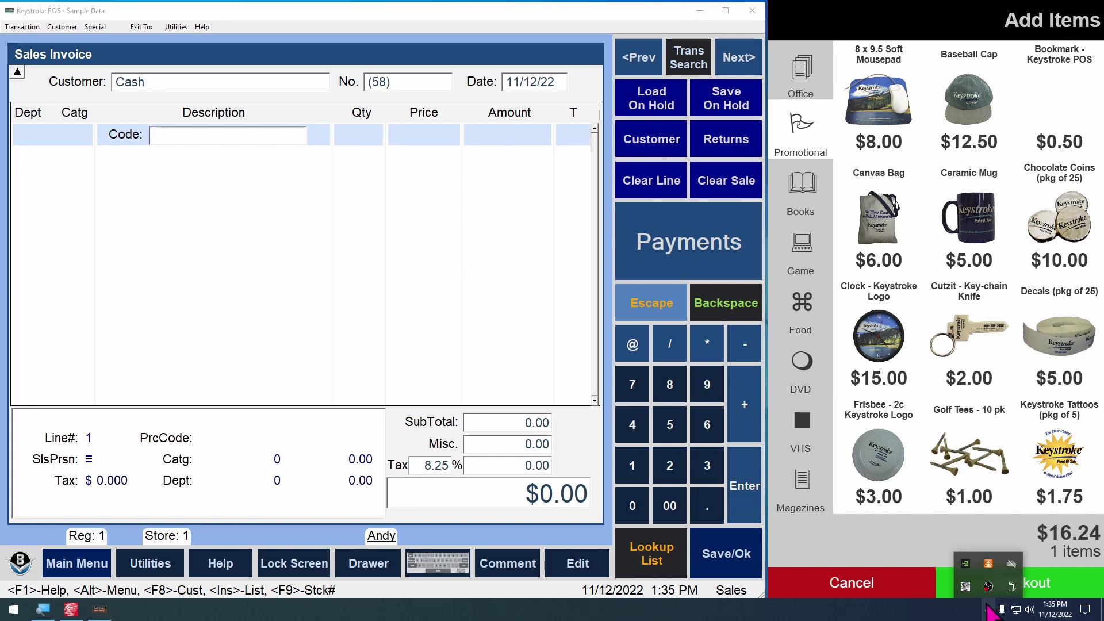
Exit the kiosk and open C:\Keystrok\Tutor\TRN1.KFO in Notepad
right_click(966, 587)
left_click(947, 579)
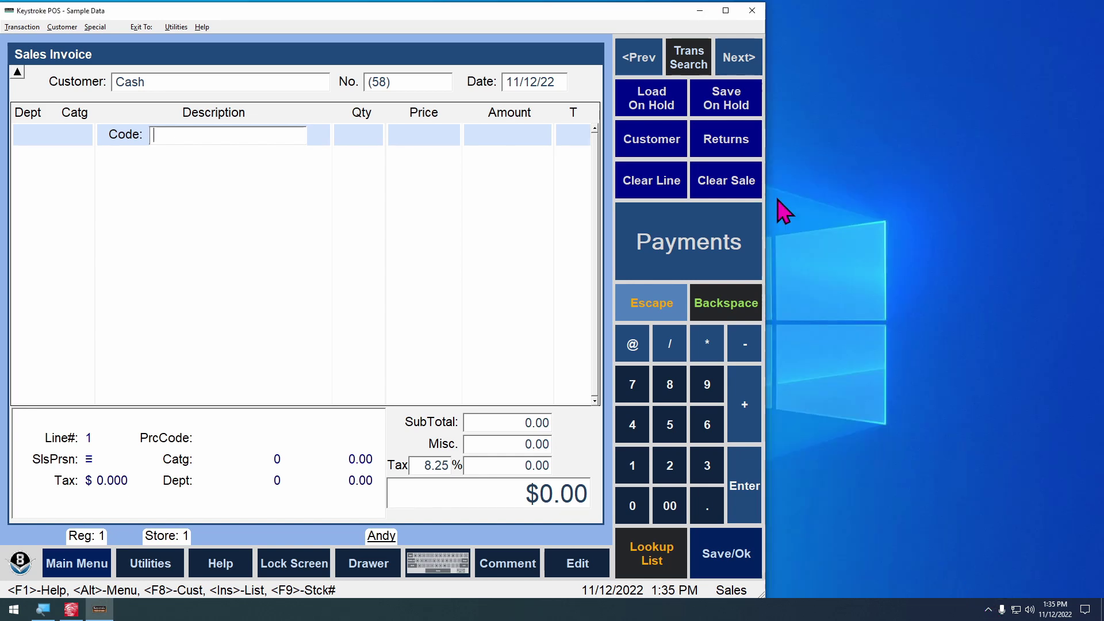
left_click(699, 11)
double_click(238, 91)
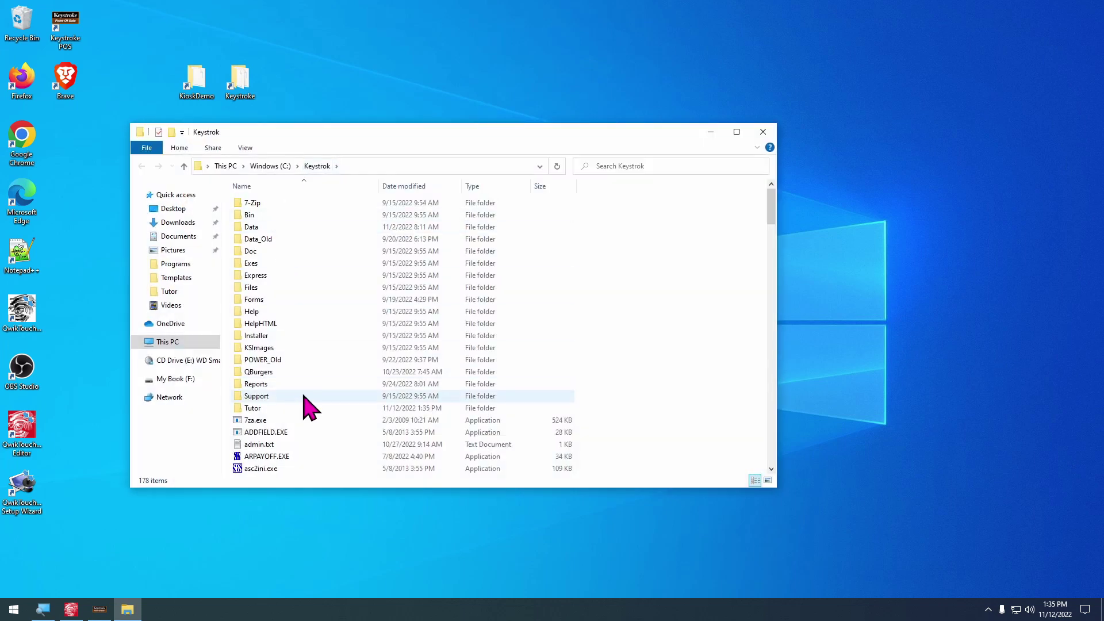
double_click(273, 408)
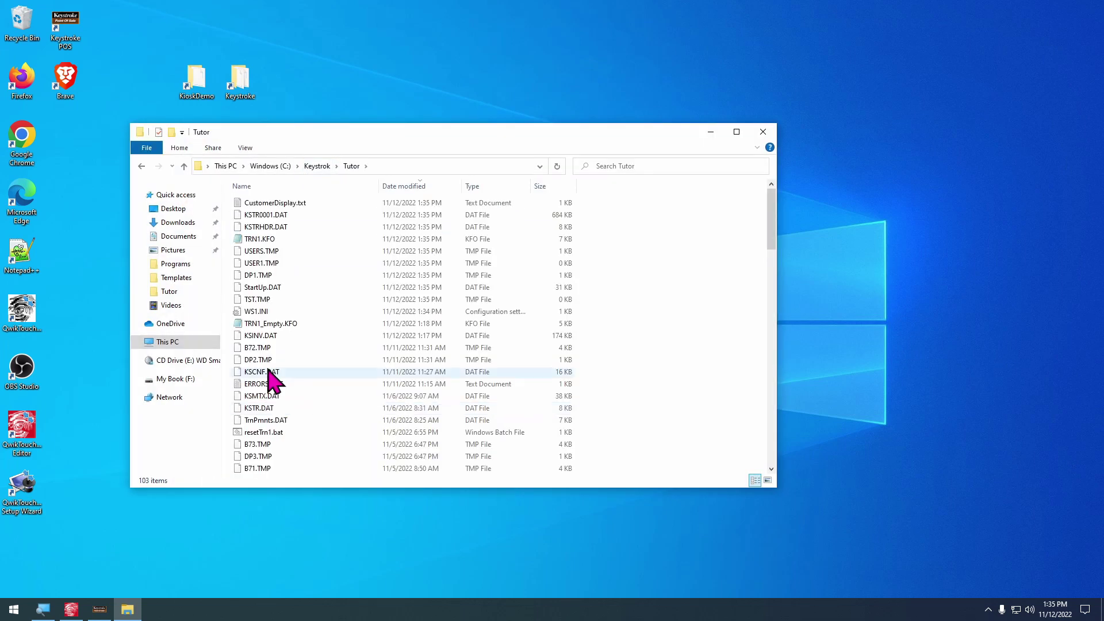
double_click(270, 239)
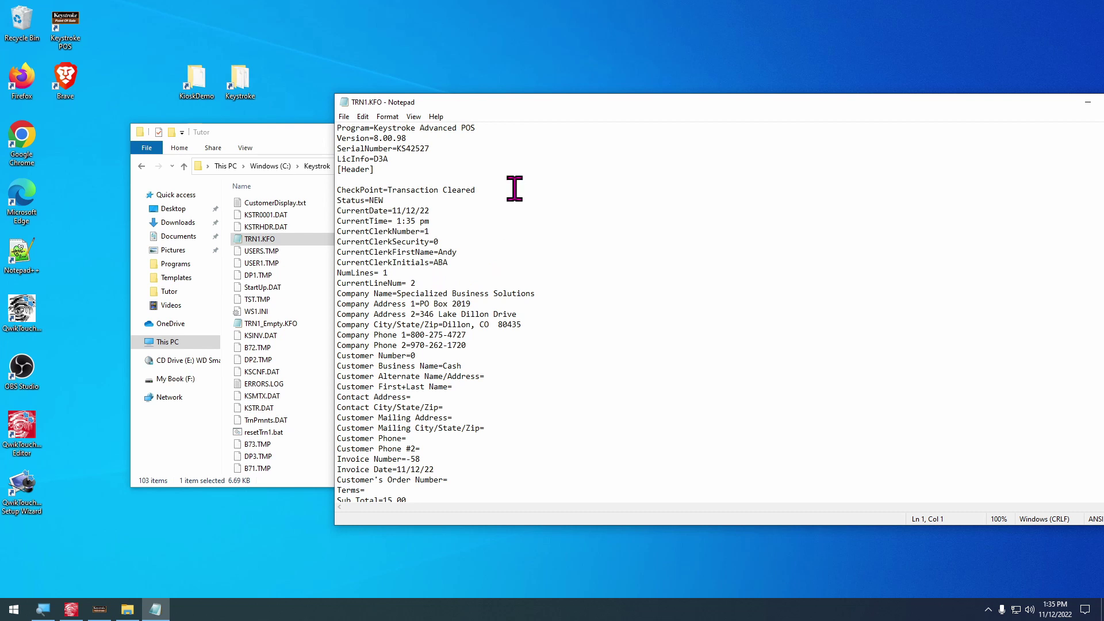
left_click_drag(479, 107, 562, 108)
Highlight the CheckPoint=Transaction Cleared and NumLines= 1 lines
left_click(452, 202)
key("Home")
key("shift+End")
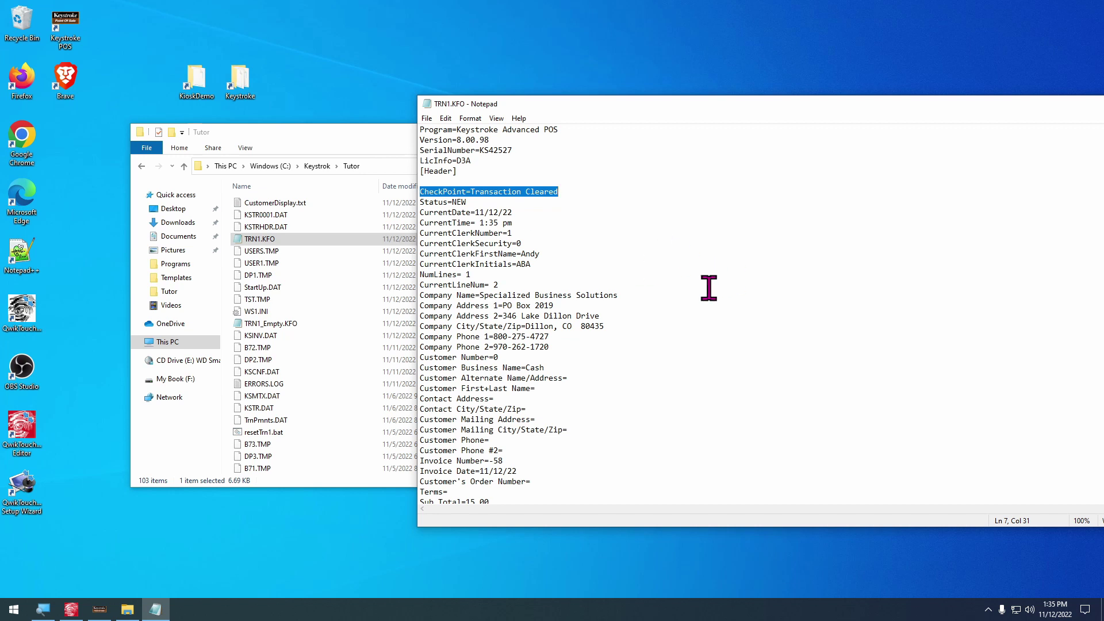
left_click(498, 276)
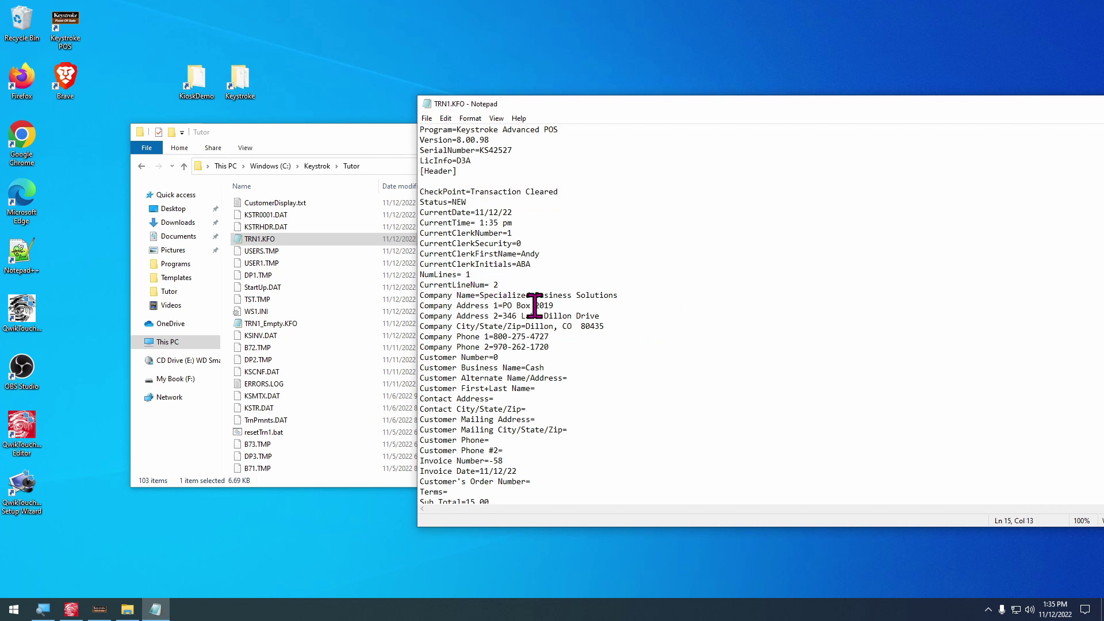
key("shift+Home")
scroll(537, 319, "down", 1)
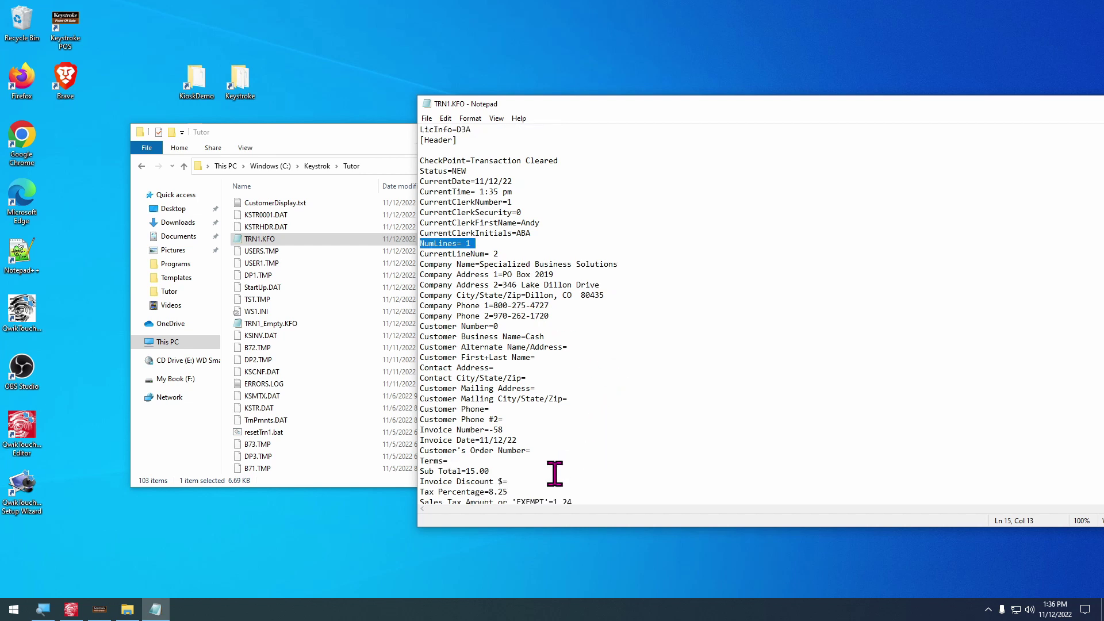
scroll(555, 473, "down", 1)
Highlight the Invoice Total=16.24 line, point out the LineItem1 entries, and close the file
left_click(526, 475)
scroll(526, 476, "down", 1)
left_click(547, 463)
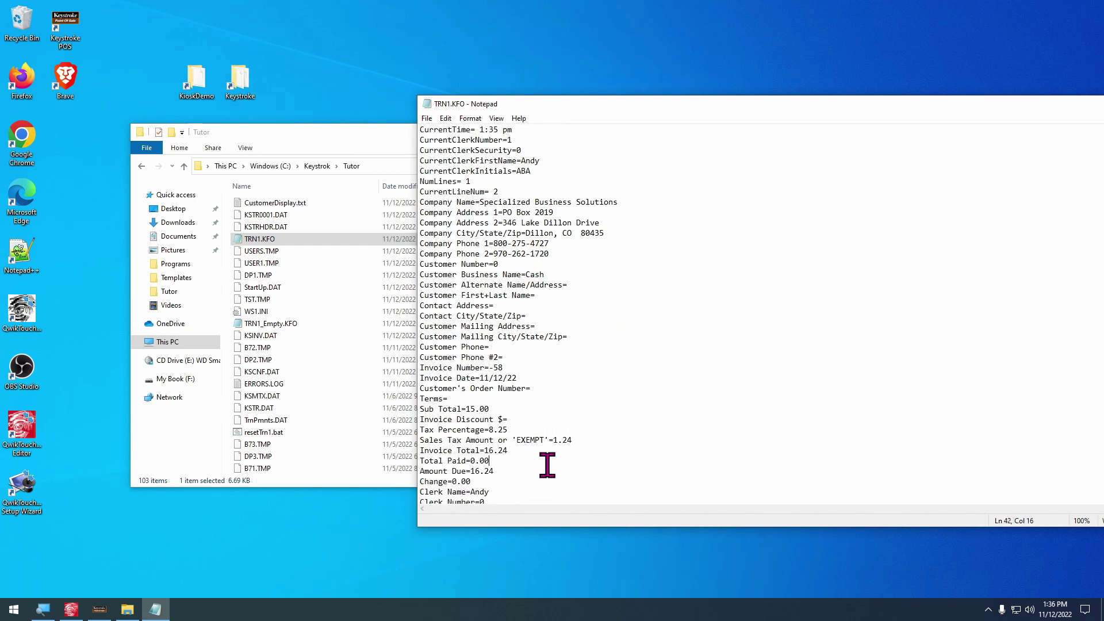
key("shift+End")
scroll(547, 464, "down", 15)
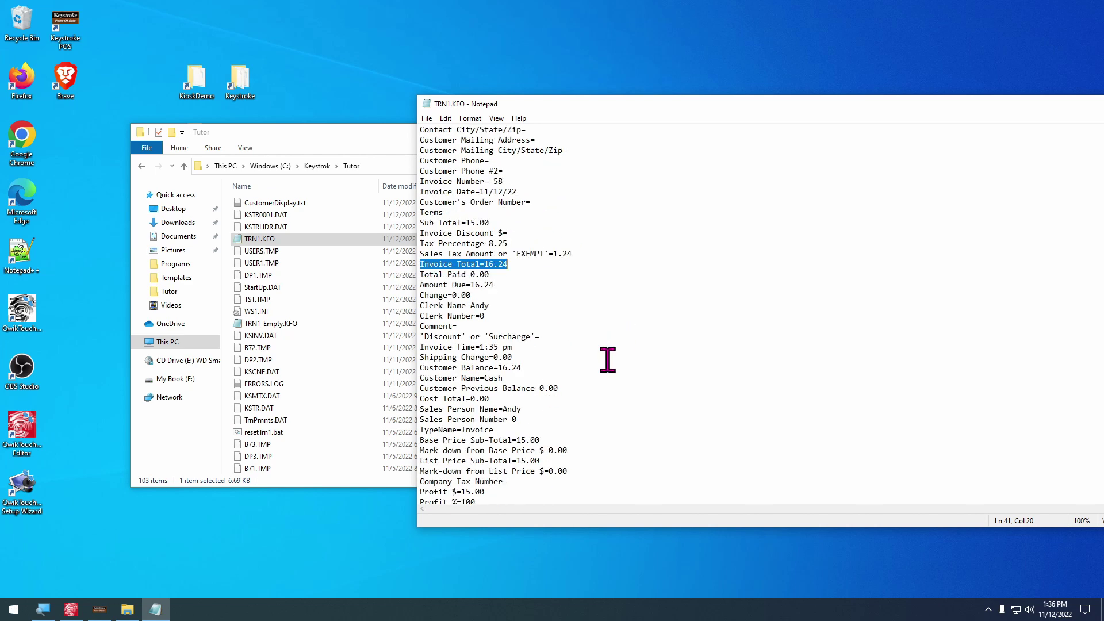
scroll(643, 418, "down", 20)
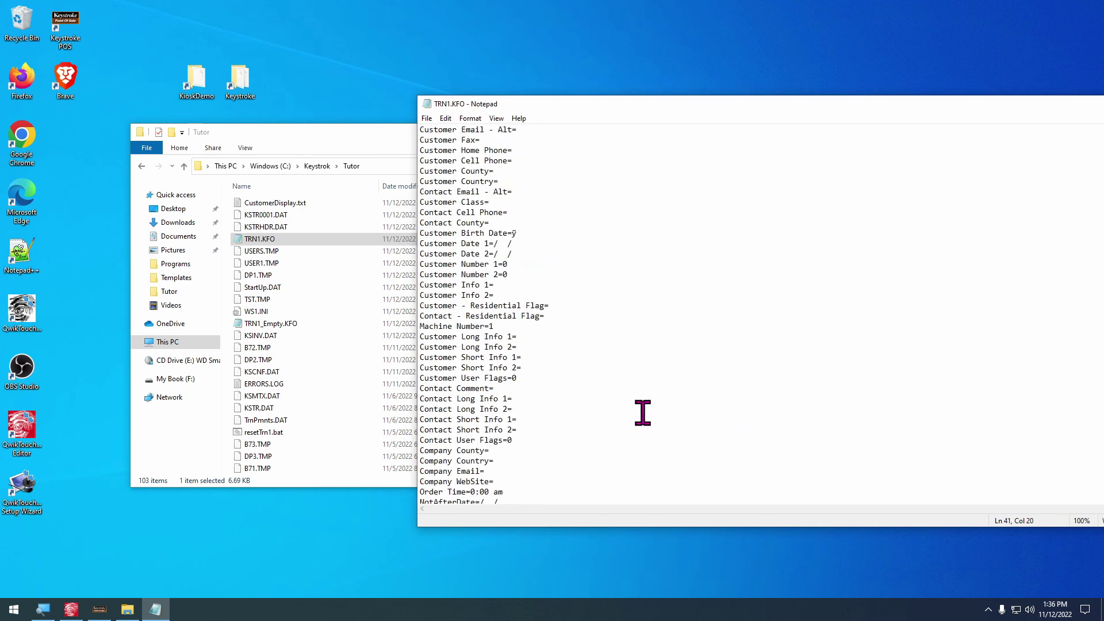
left_click(474, 403)
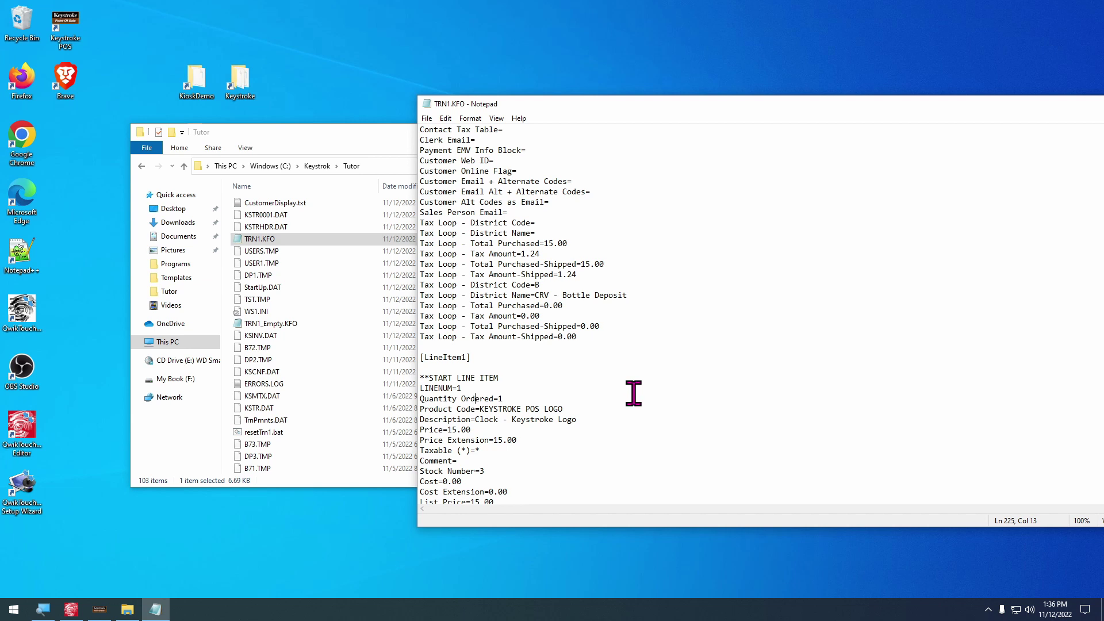
key("alt+F4")
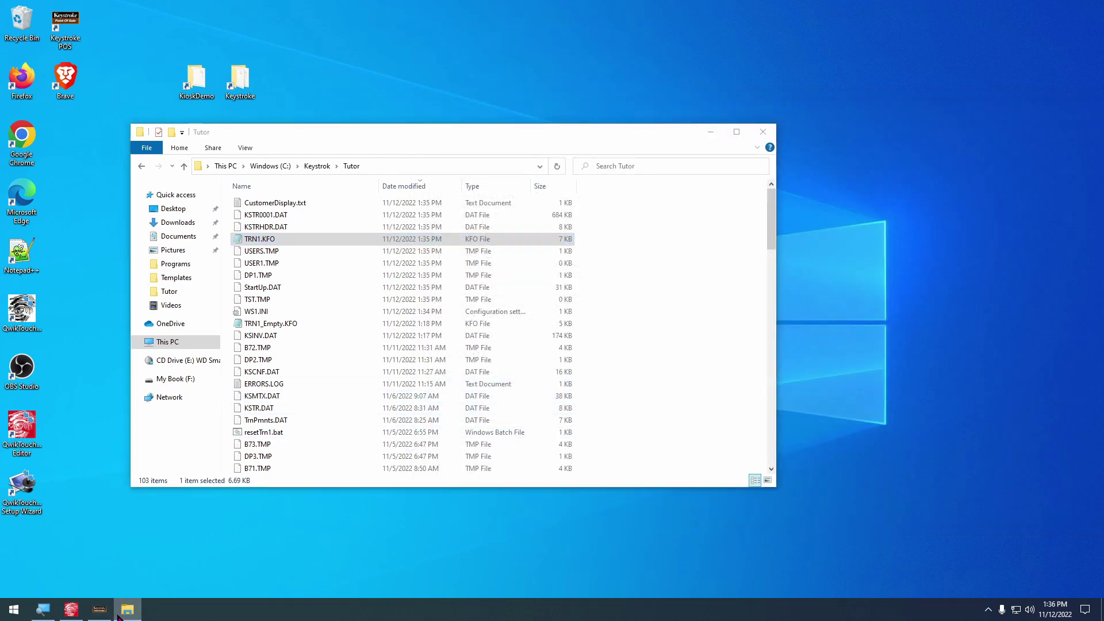
Relaunch the kiosk beside Keystroke POS, begin an order, and accept Cash as the invoice customer
left_click(121, 613)
left_click(100, 609)
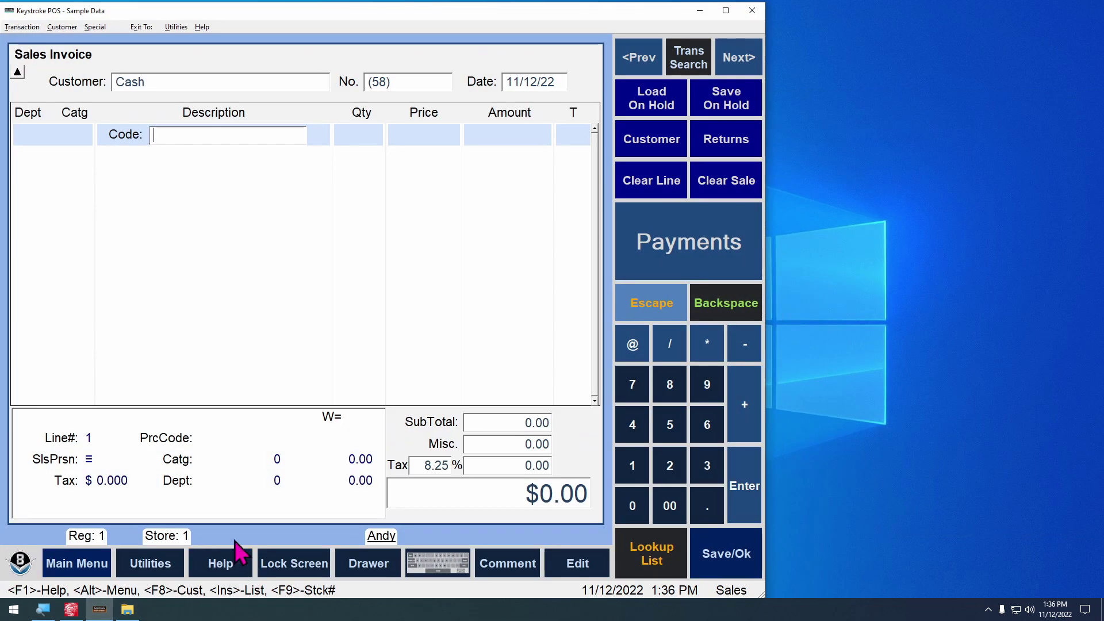
left_click(71, 611)
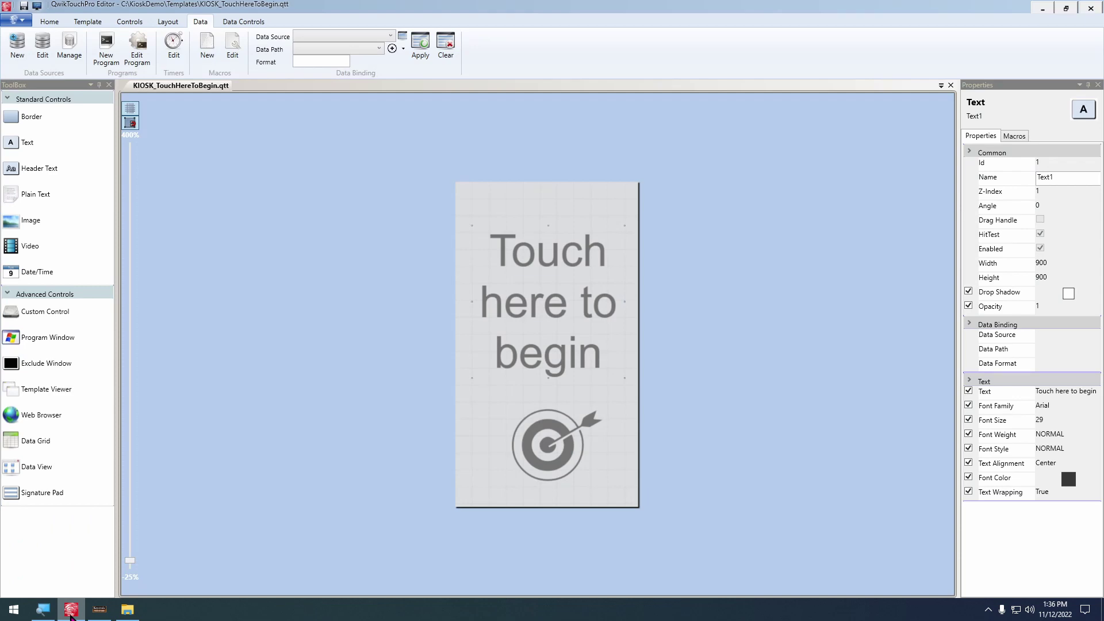
left_click(71, 612)
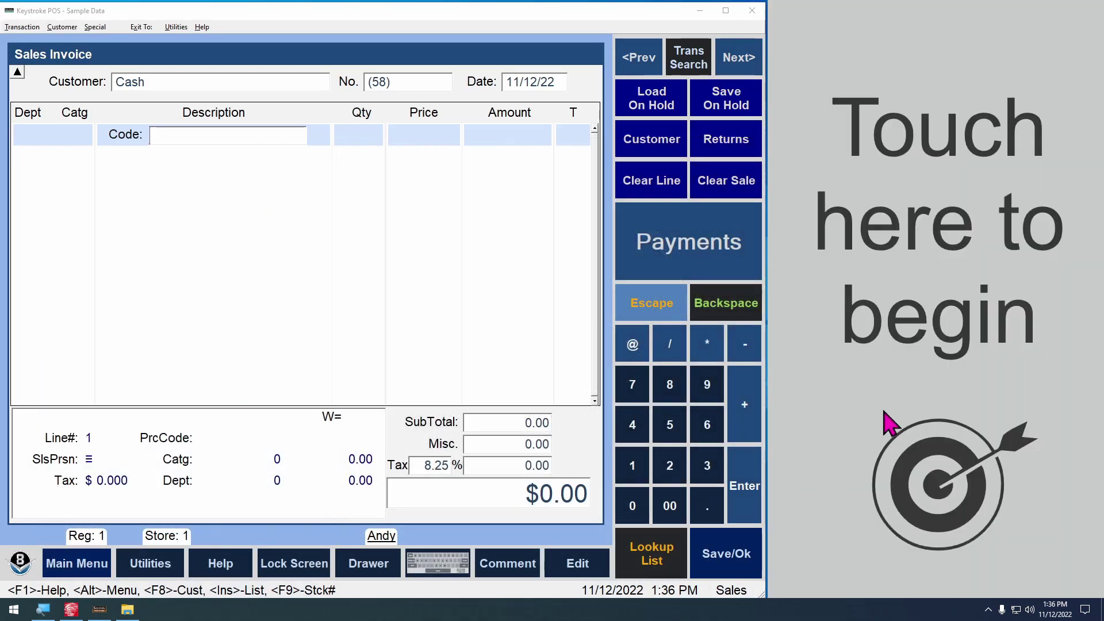
left_click(857, 463)
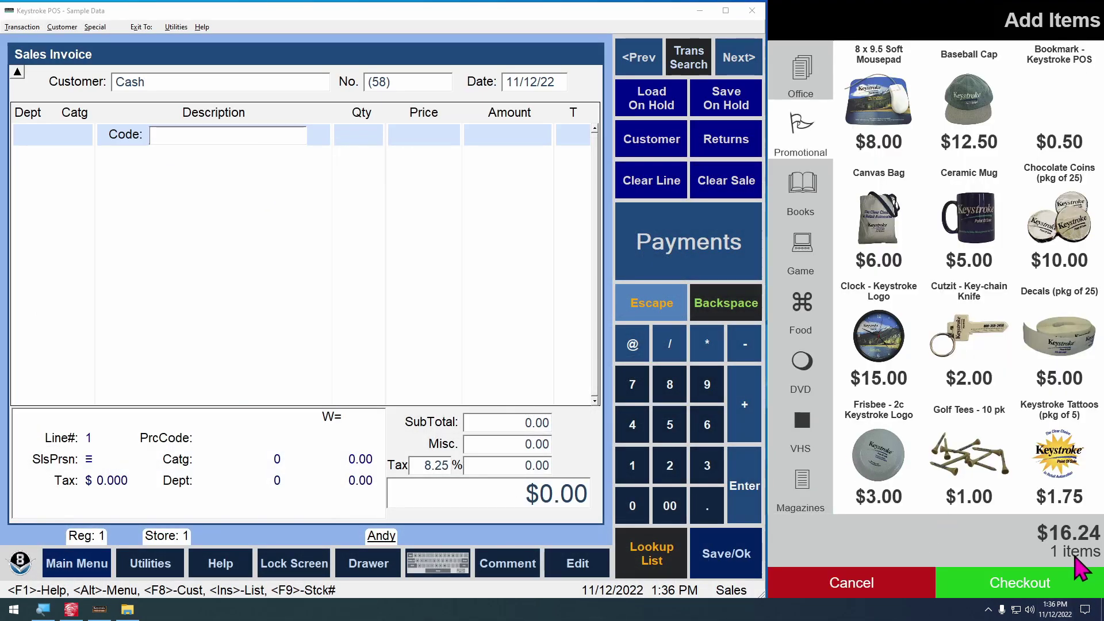
left_click(253, 237)
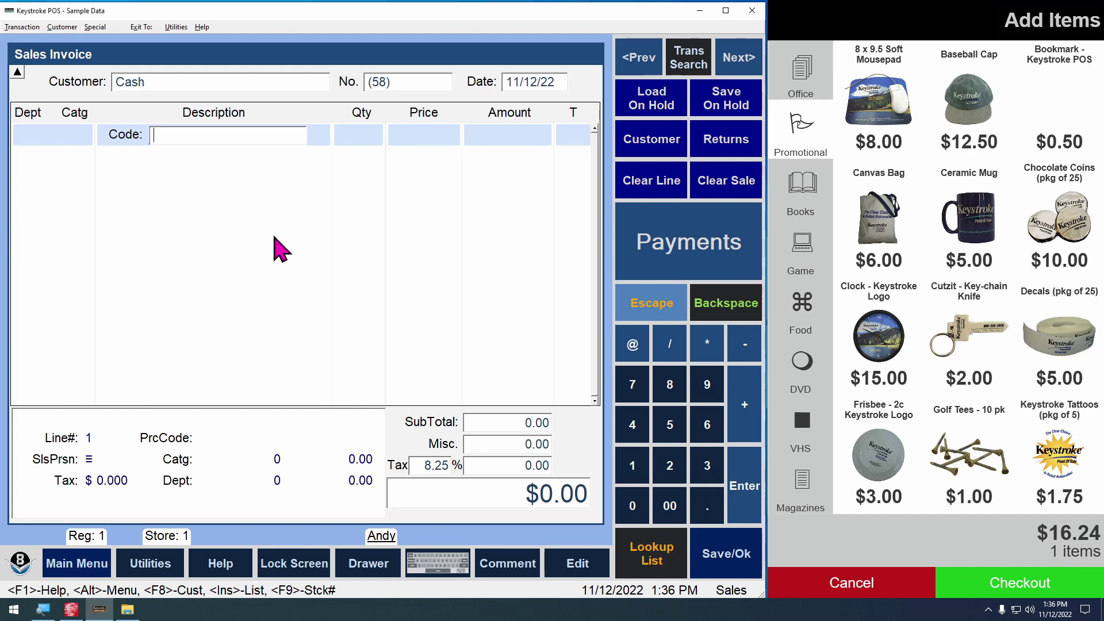
key("F8")
key("Return")
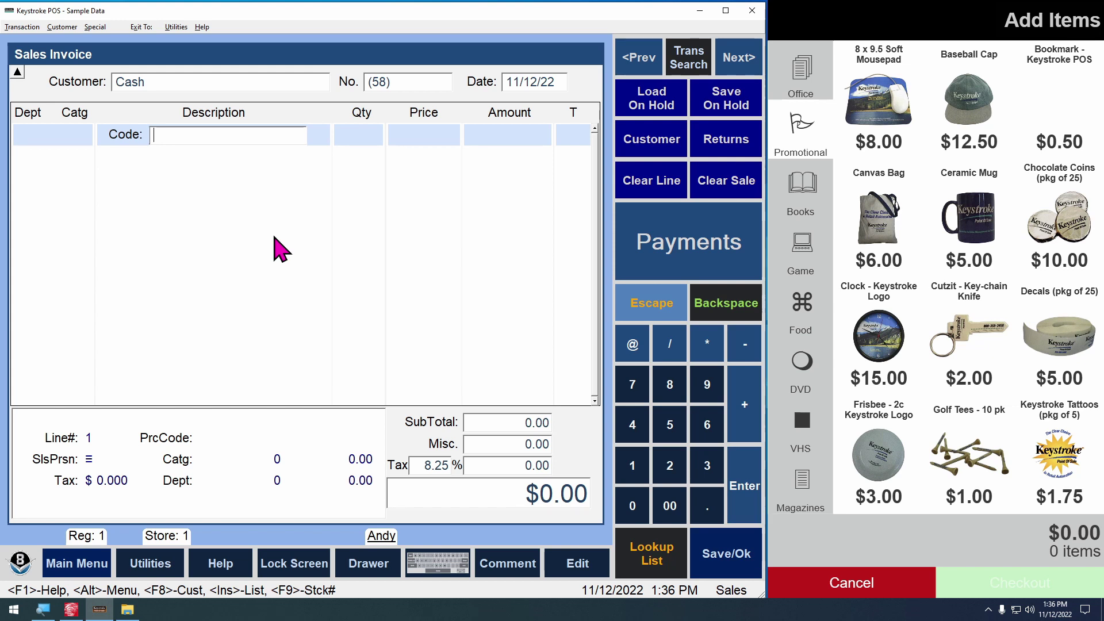
Ring up item code 3, then clear that invoice line and minimize the POS
left_click(988, 610)
right_click(966, 587)
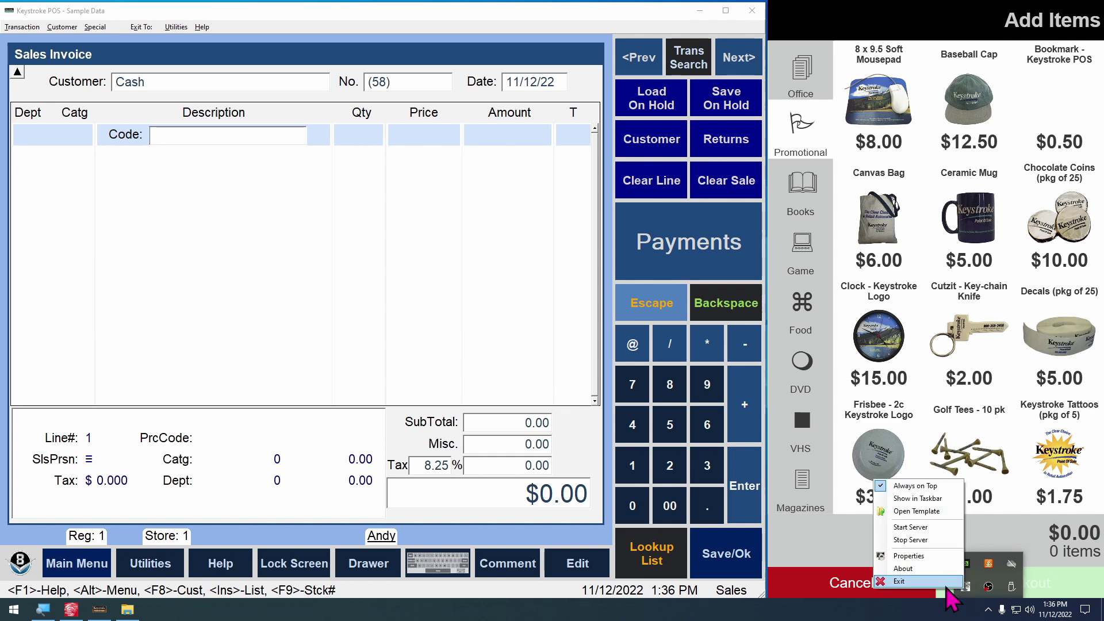
left_click(210, 369)
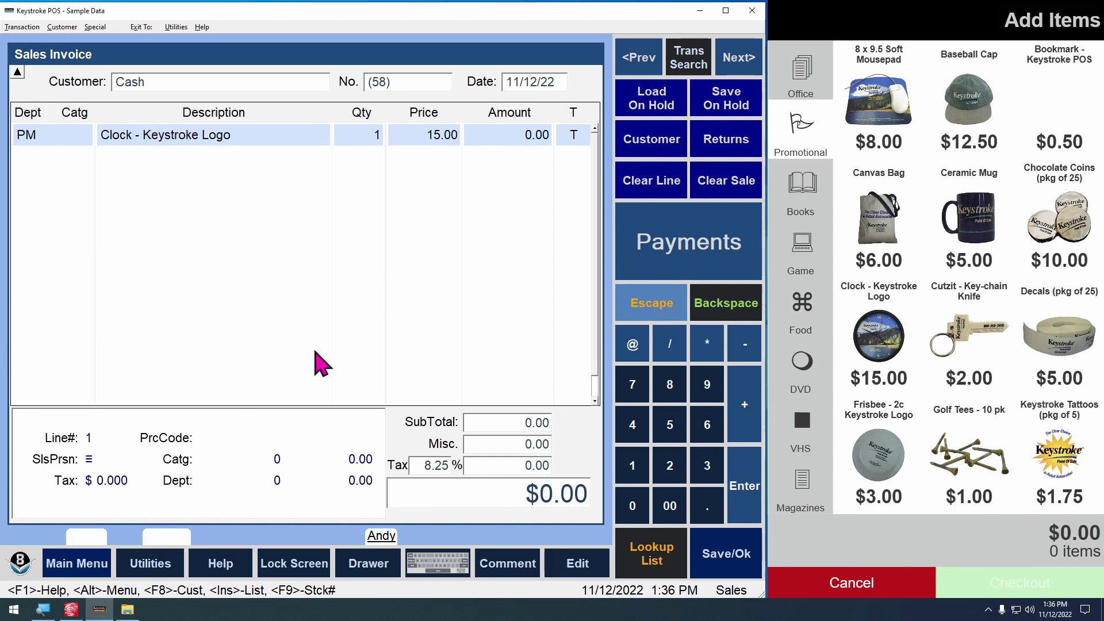
type("3")
key("Return")
key("ctrl+Delete")
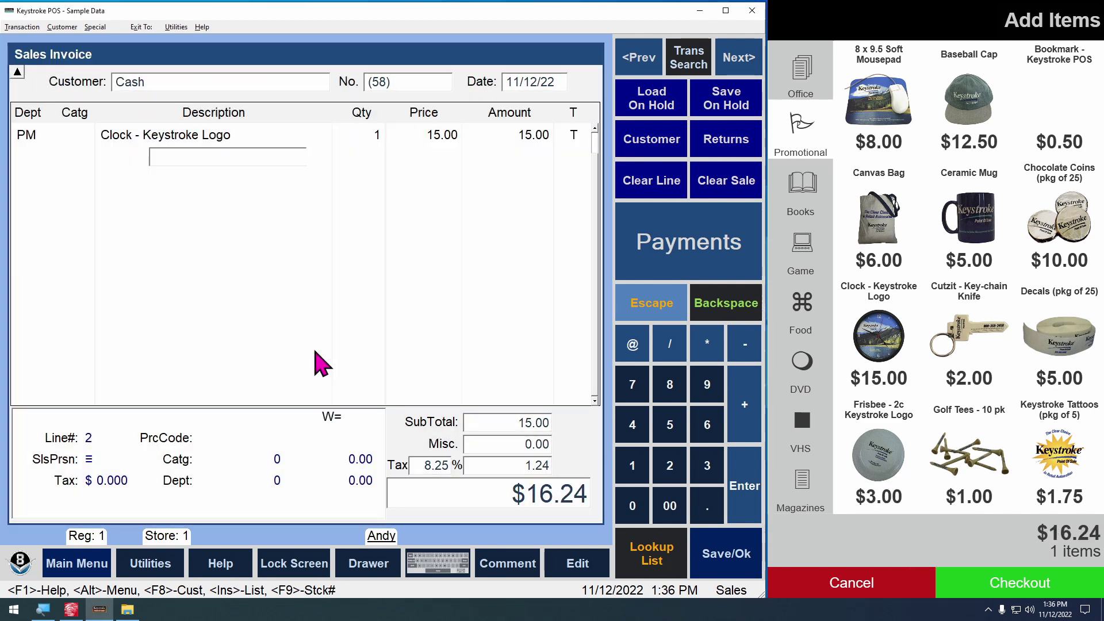
left_click(699, 11)
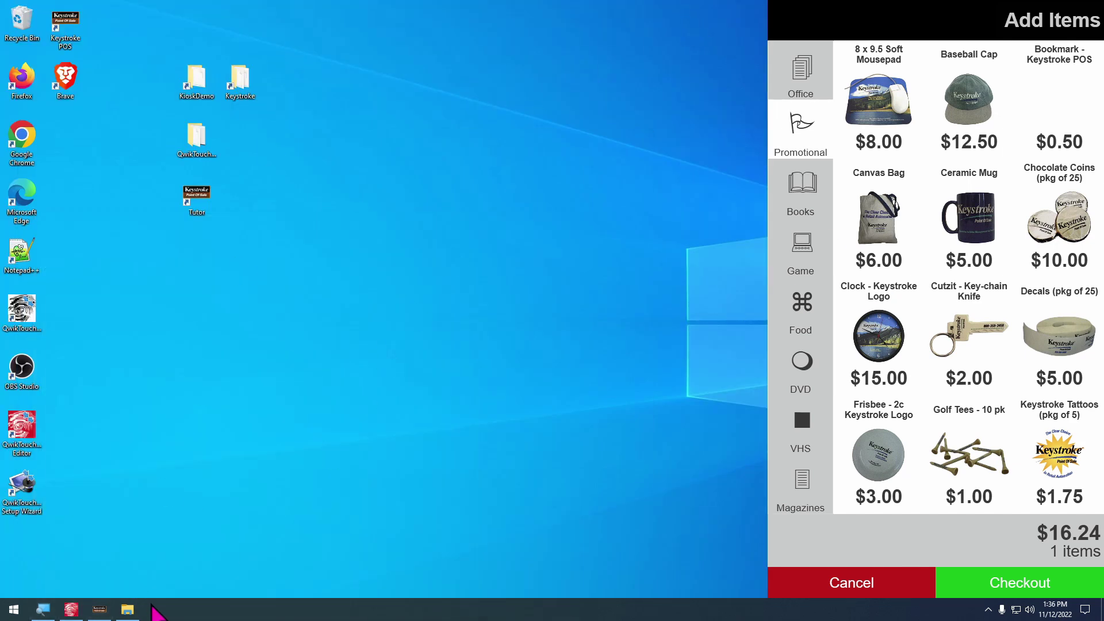
Open TRN1_Empty.KFO, inspect its CheckPoint line, NumLines 0 and 0.00 totals, then close Notepad
left_click(134, 611)
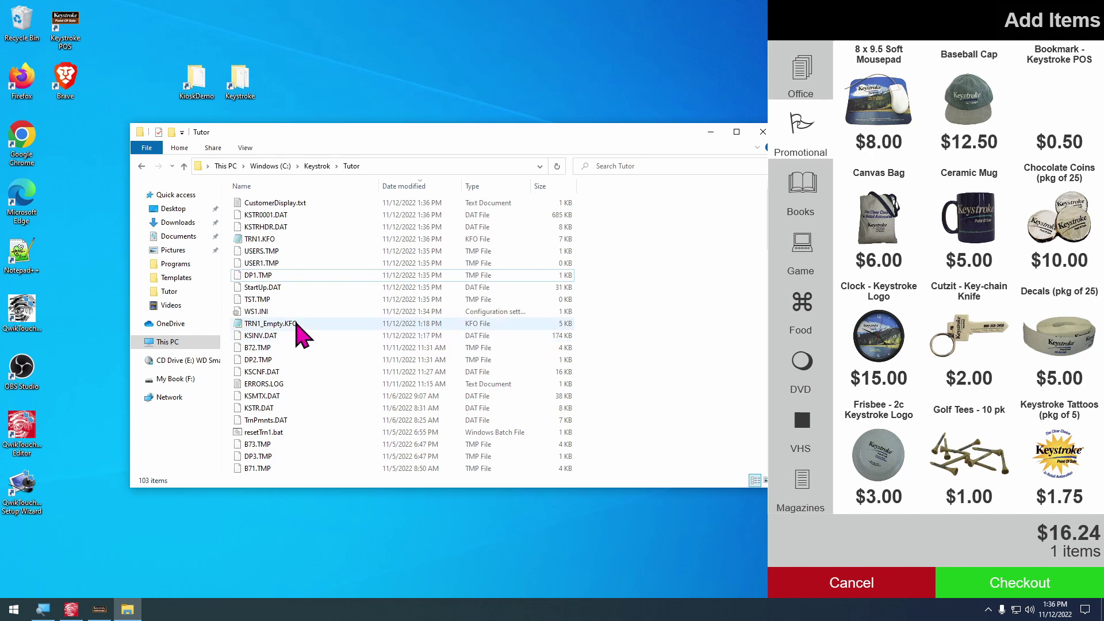
left_click(296, 325)
double_click(259, 327)
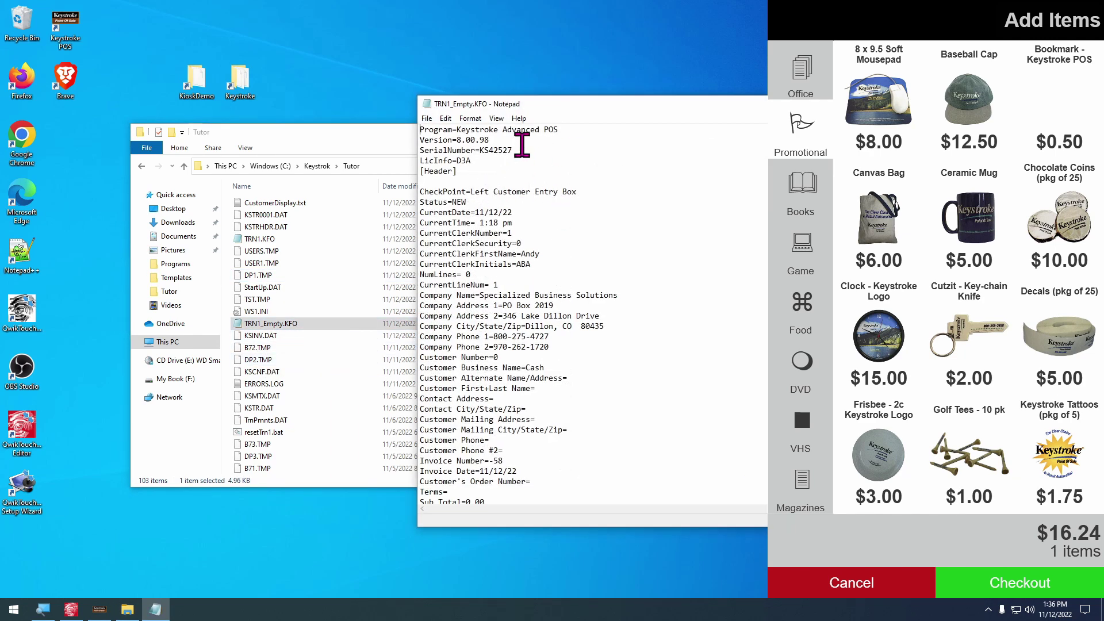
left_click_drag(545, 109, 487, 114)
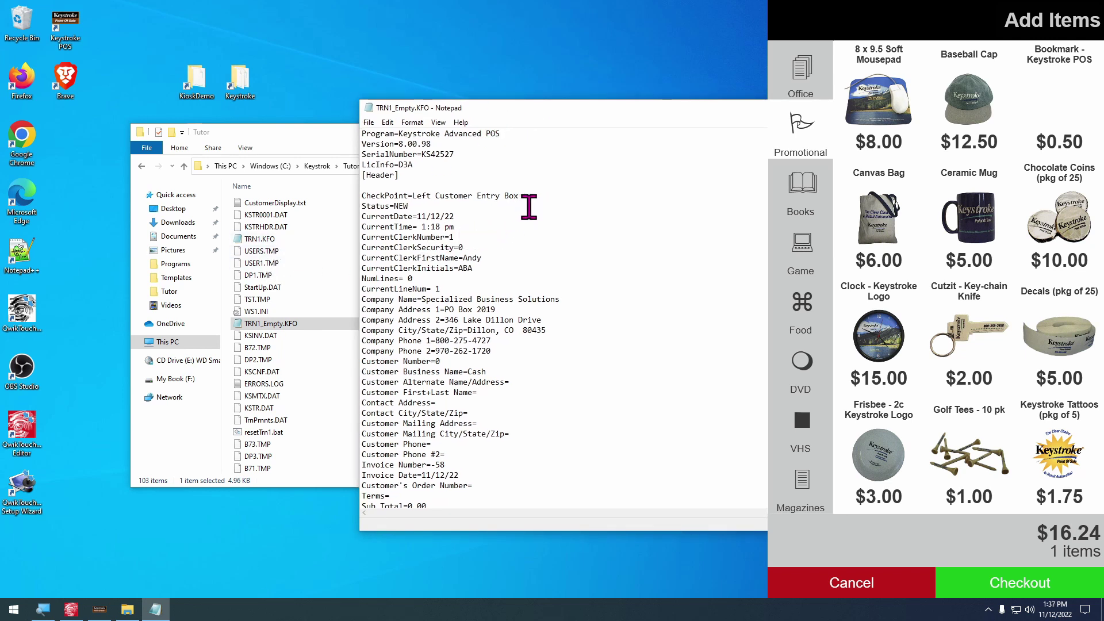
left_click(514, 197)
key("shift+Home")
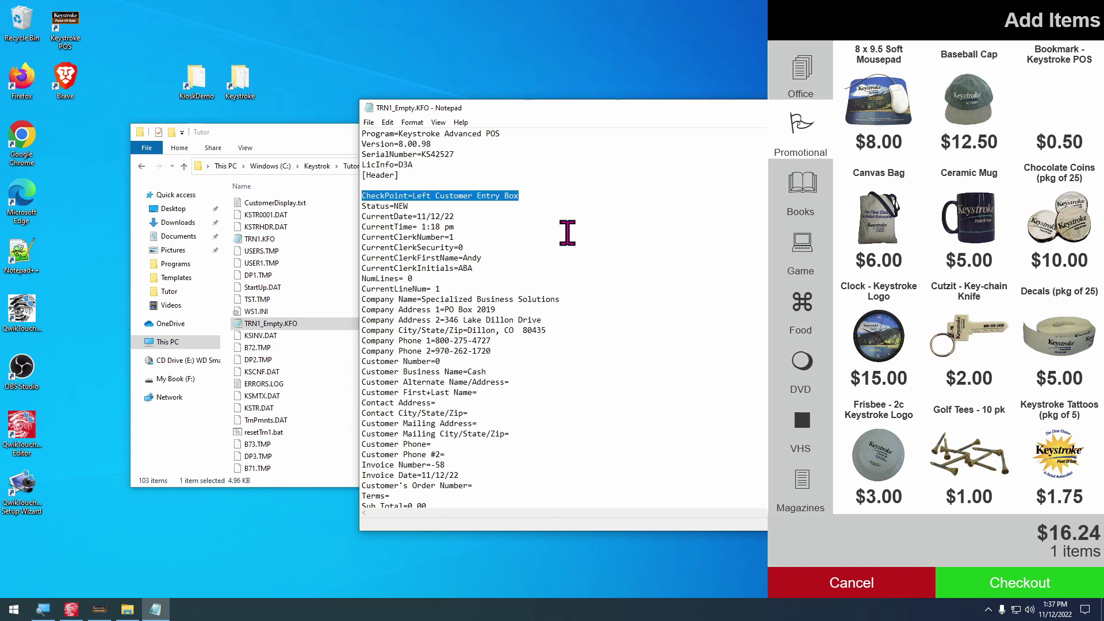
left_click(417, 280)
scroll(437, 279, "down", 4)
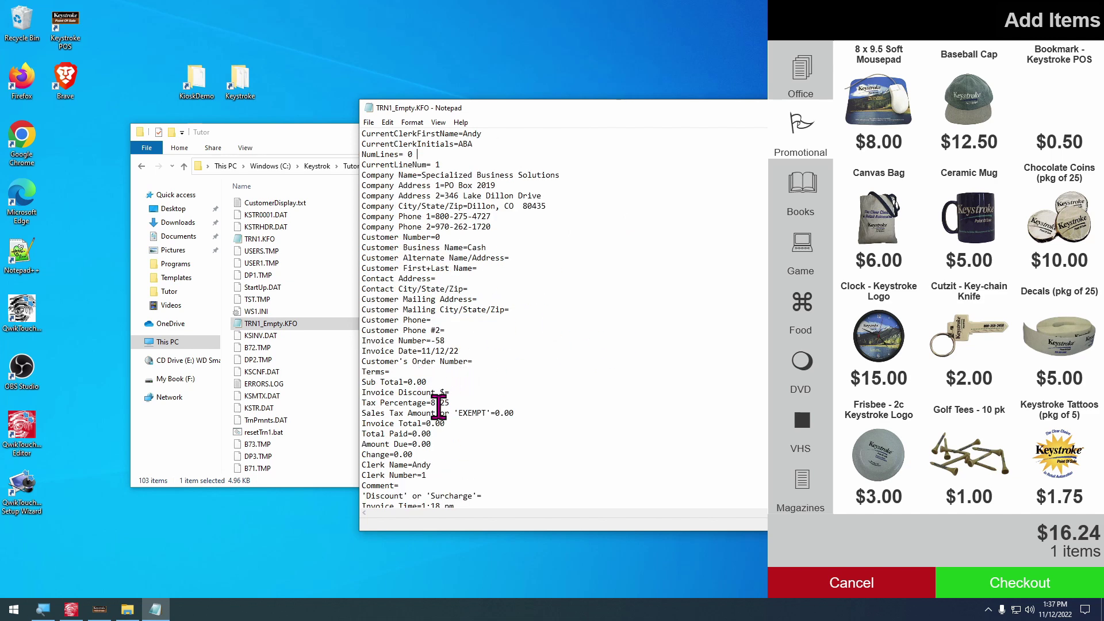
scroll(460, 454, "down", 1)
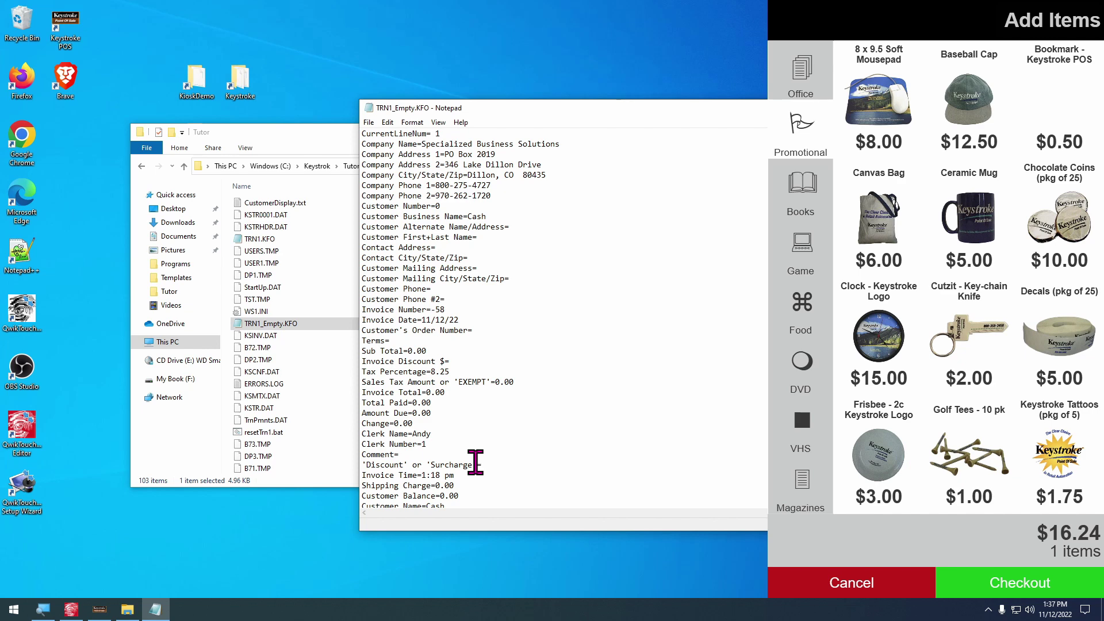
key("alt+F4")
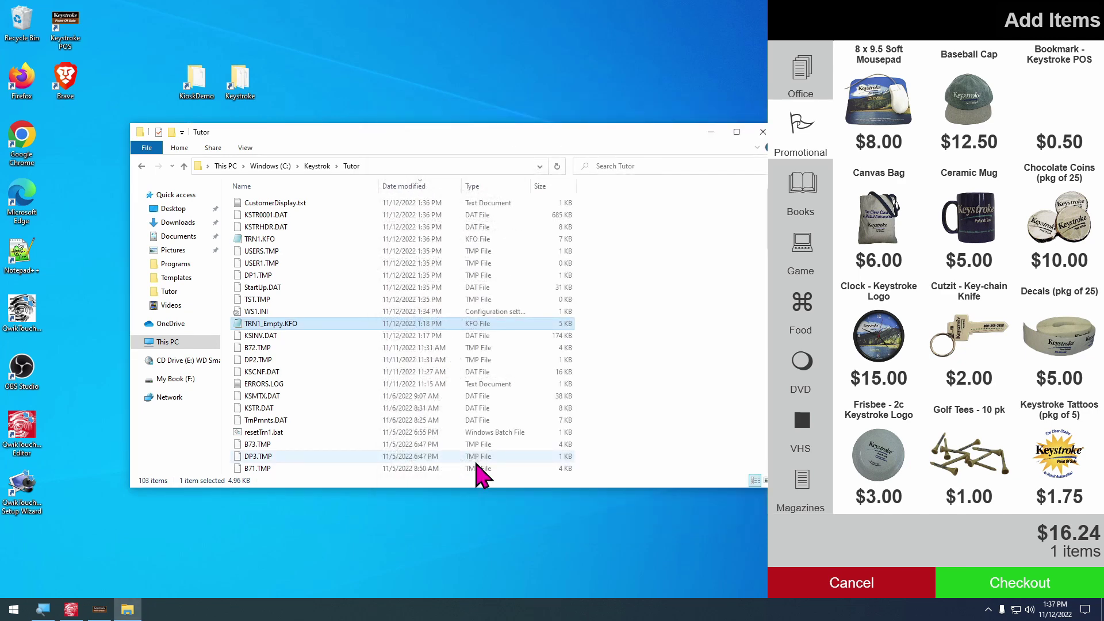
right_click(273, 432)
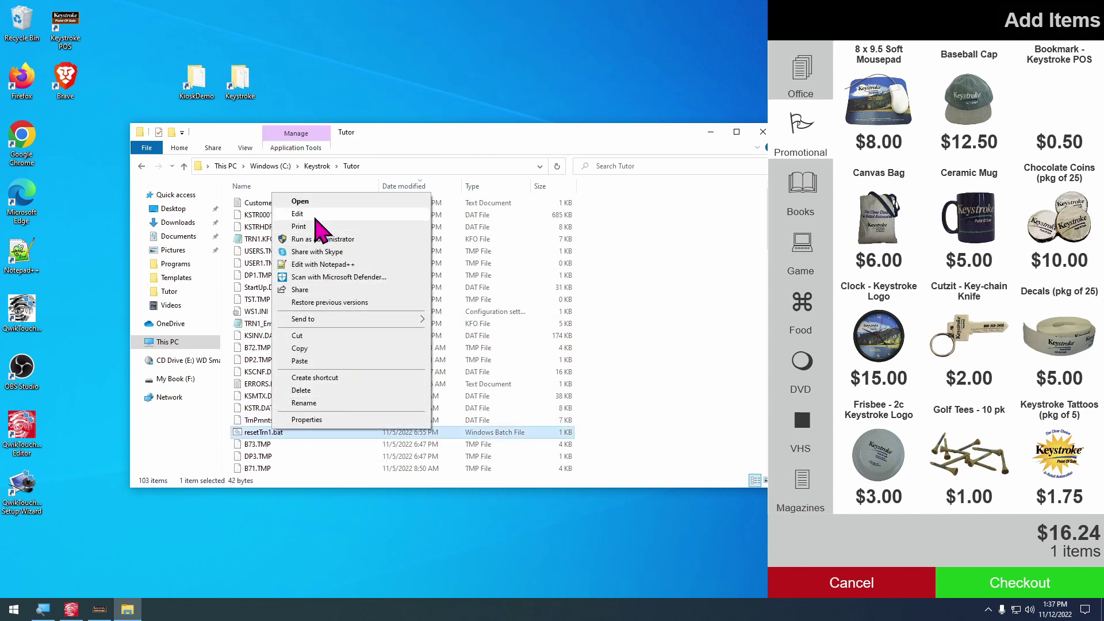
left_click(315, 218)
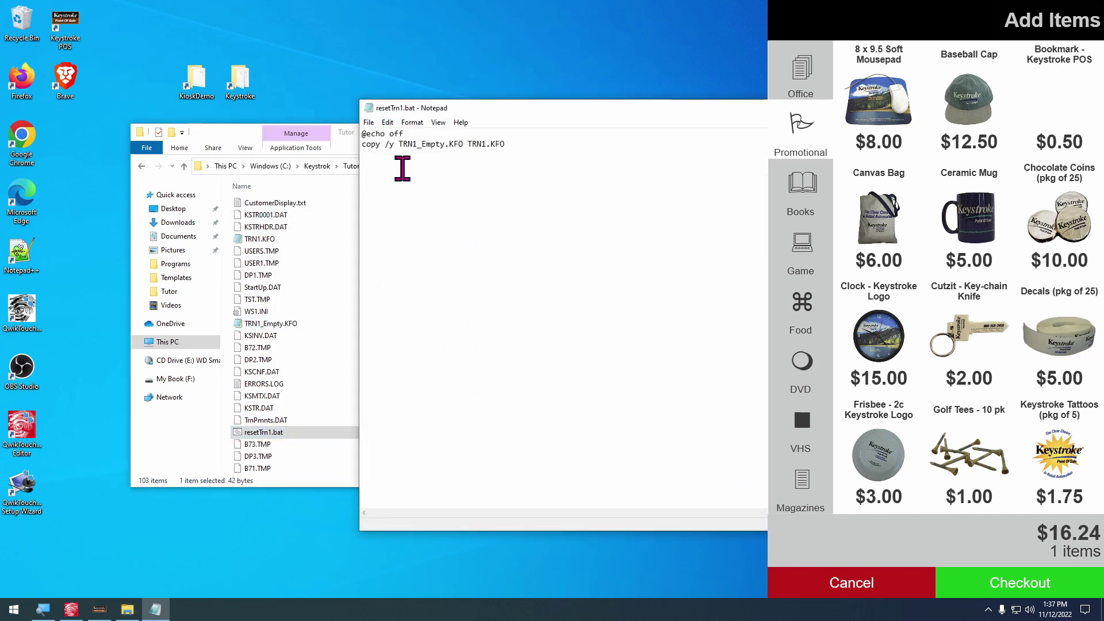
double_click(426, 144)
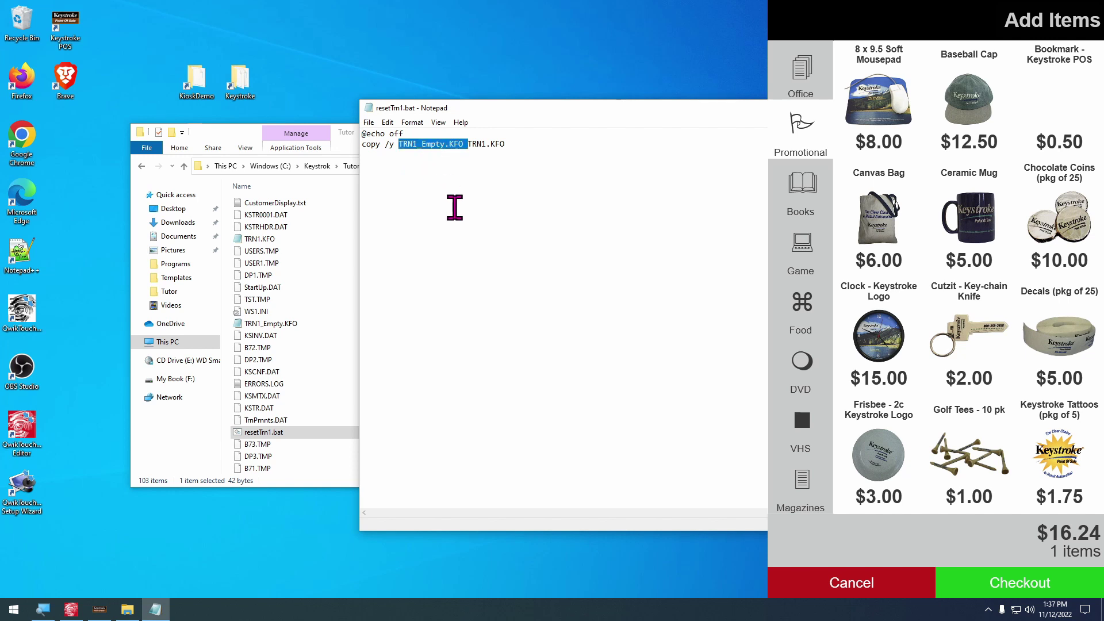
scroll(530, 210, "up", 6)
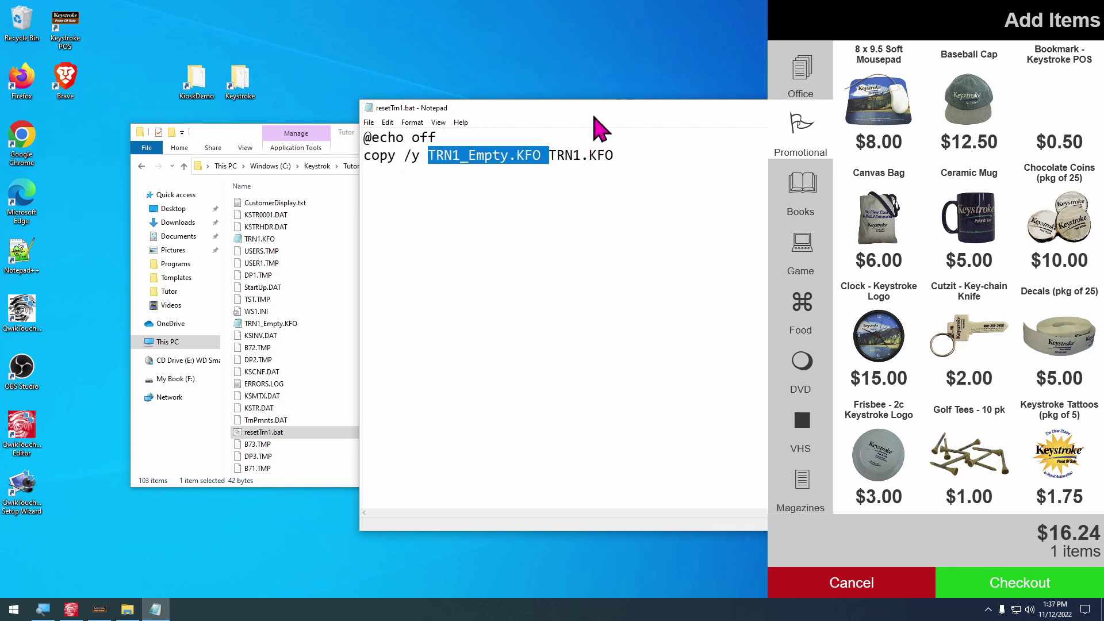
left_click_drag(594, 116, 525, 116)
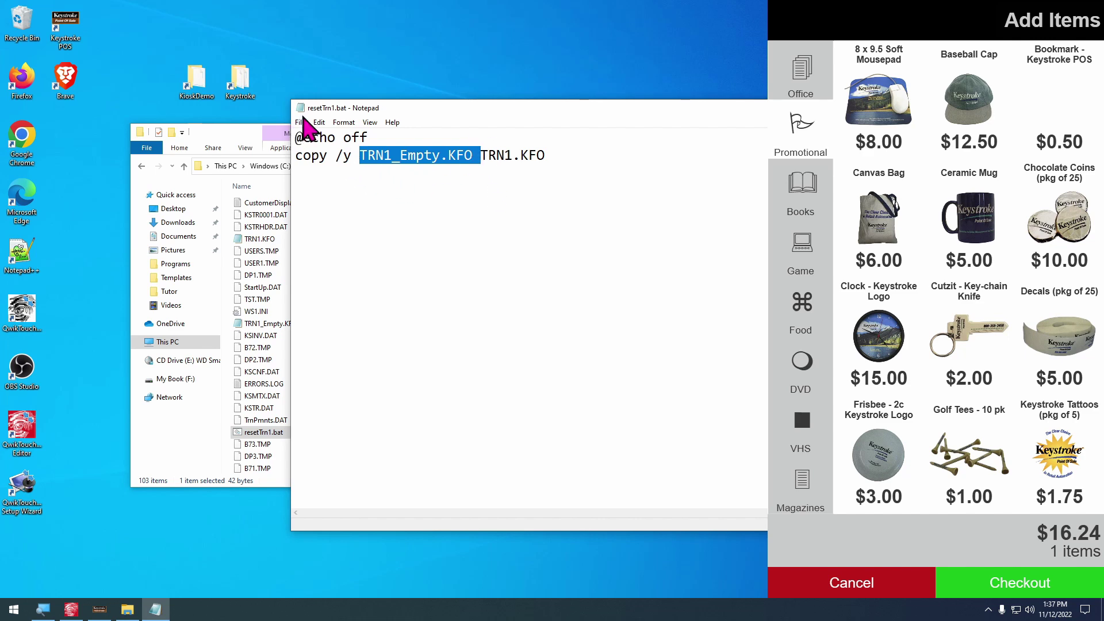
key("alt+F4")
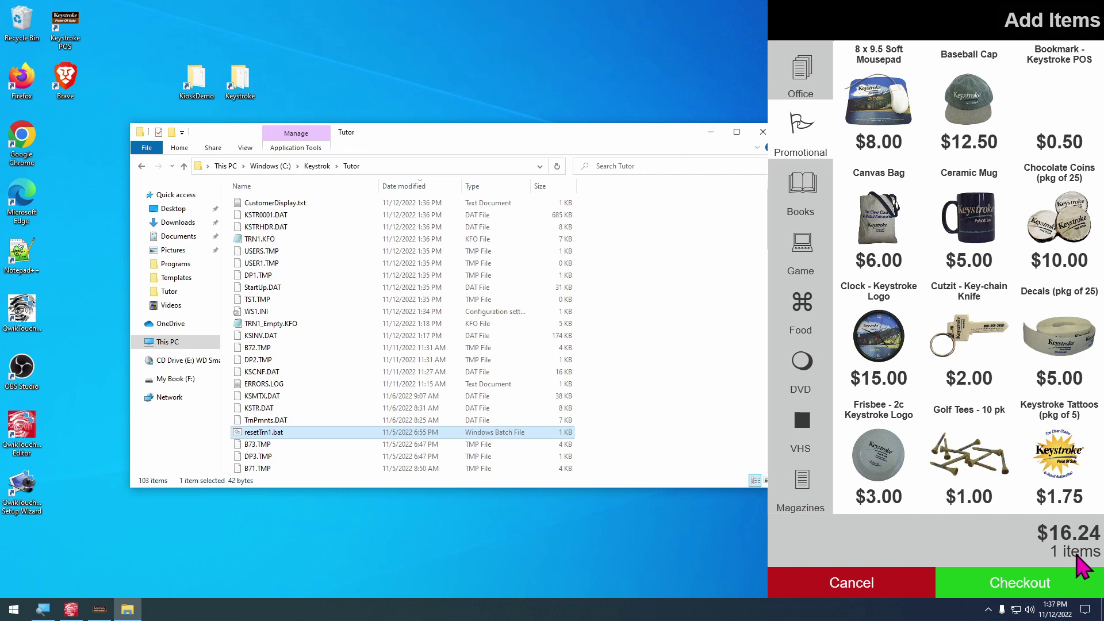
Run resetTrn1.bat to clear the kiosk transaction, then close File Explorer
double_click(270, 433)
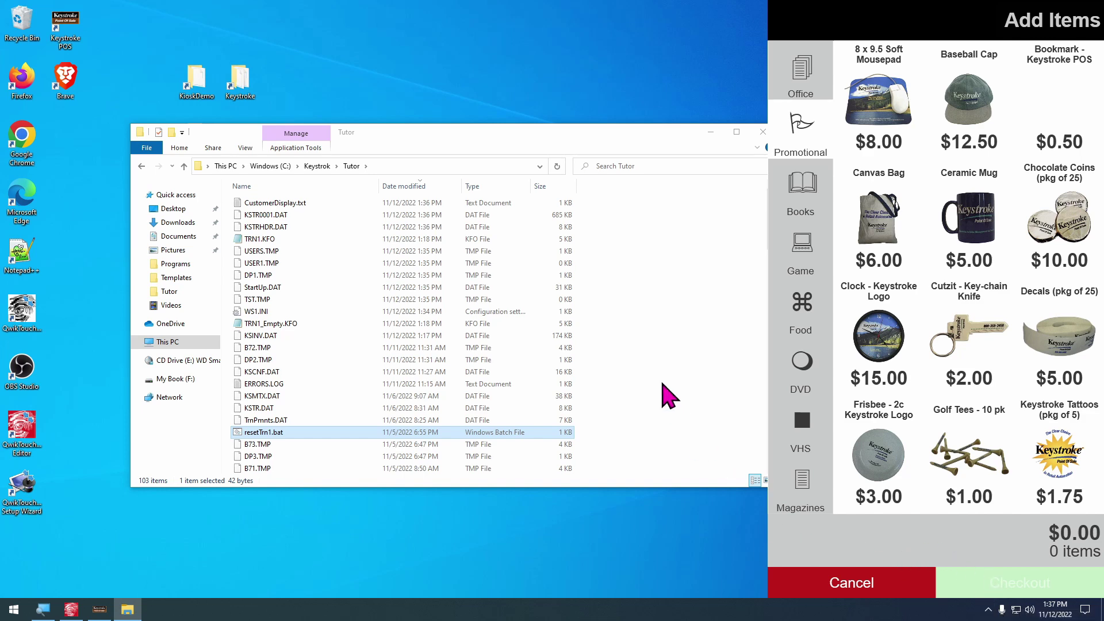
left_click(553, 371)
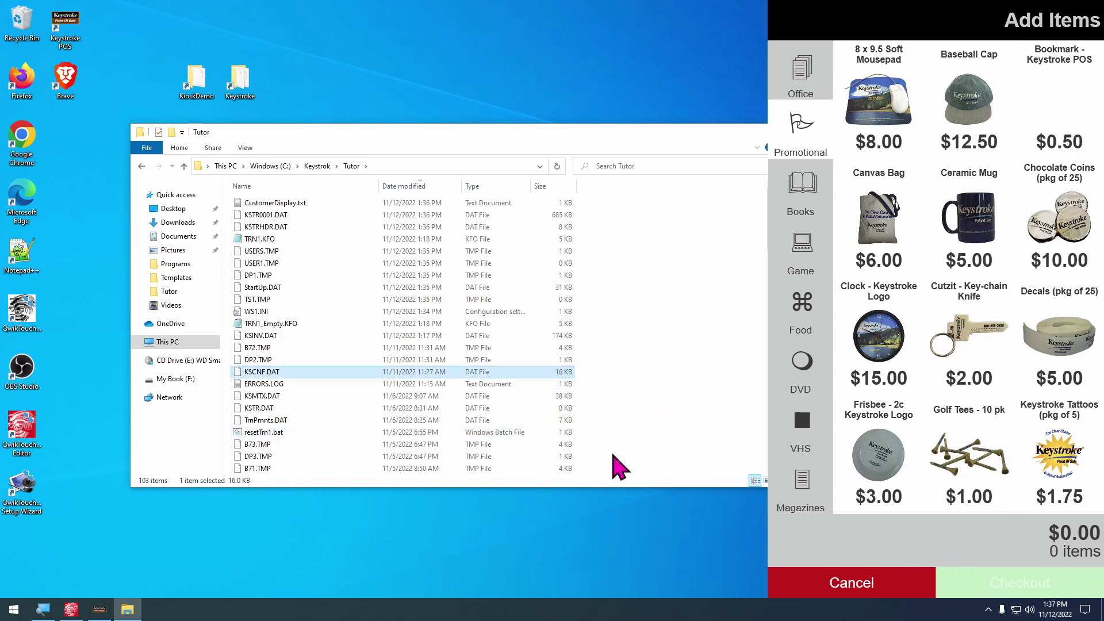
key("alt+F4")
Exit the running kiosk from its tray icon and bring up the QwikTouchPro Editor
left_click(988, 609)
right_click(963, 585)
left_click(956, 581)
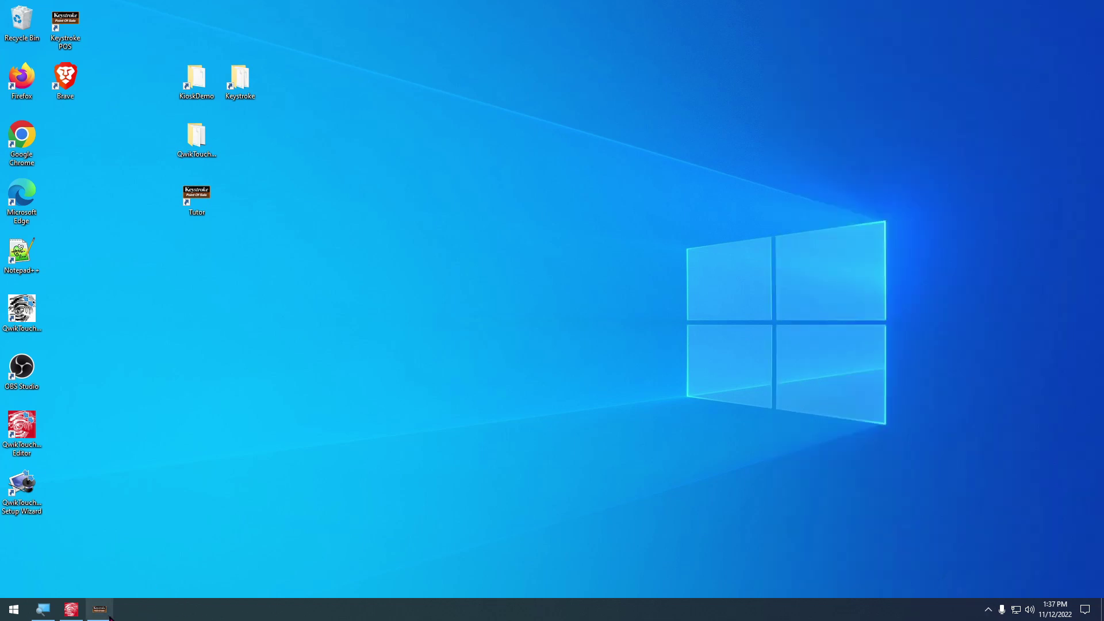
left_click(71, 611)
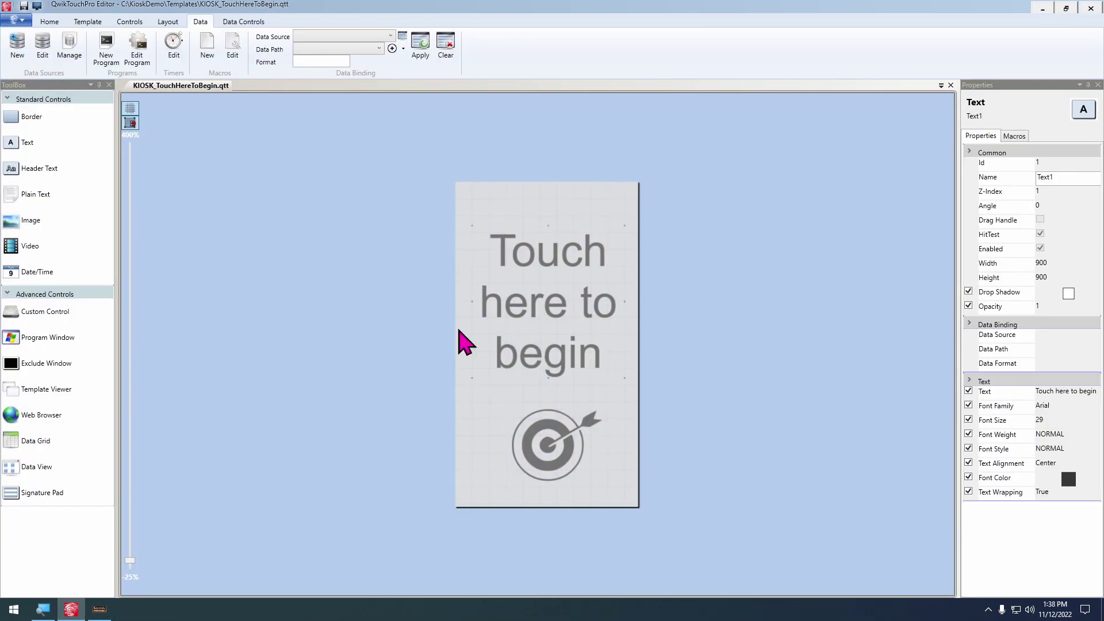
Define a hidden-window program running C:\Keystrok\Tutor\resetTrn1.bat and save it as ResetDataPort
scroll(468, 316, "up", 1)
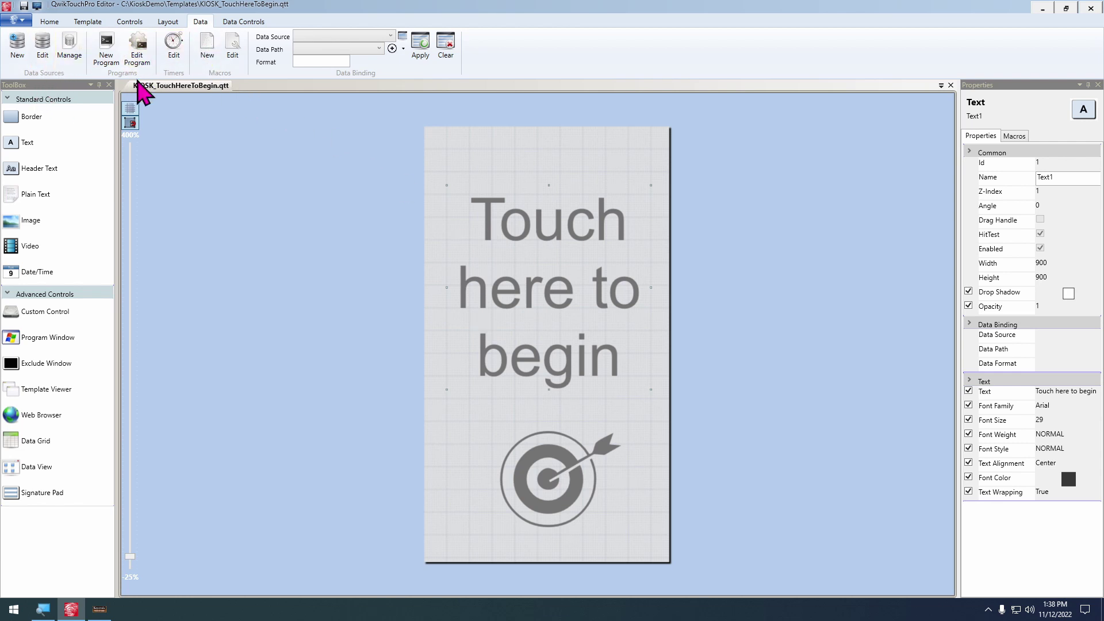
left_click(106, 52)
left_click(182, 50)
type("c:\\Keystrok\\")
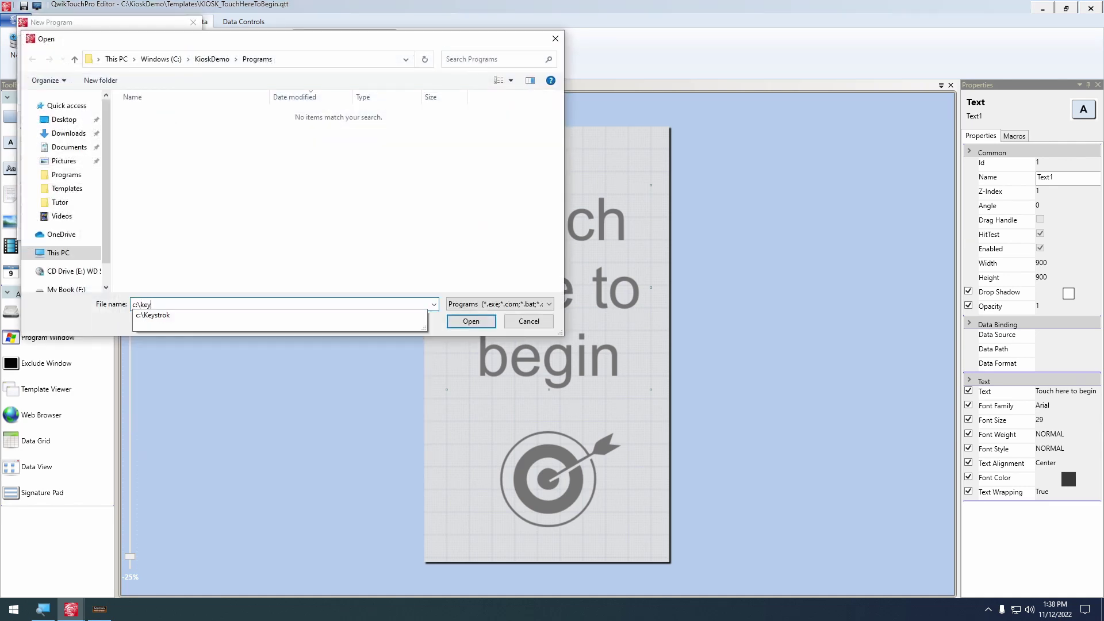
type("Tutor")
key("Return")
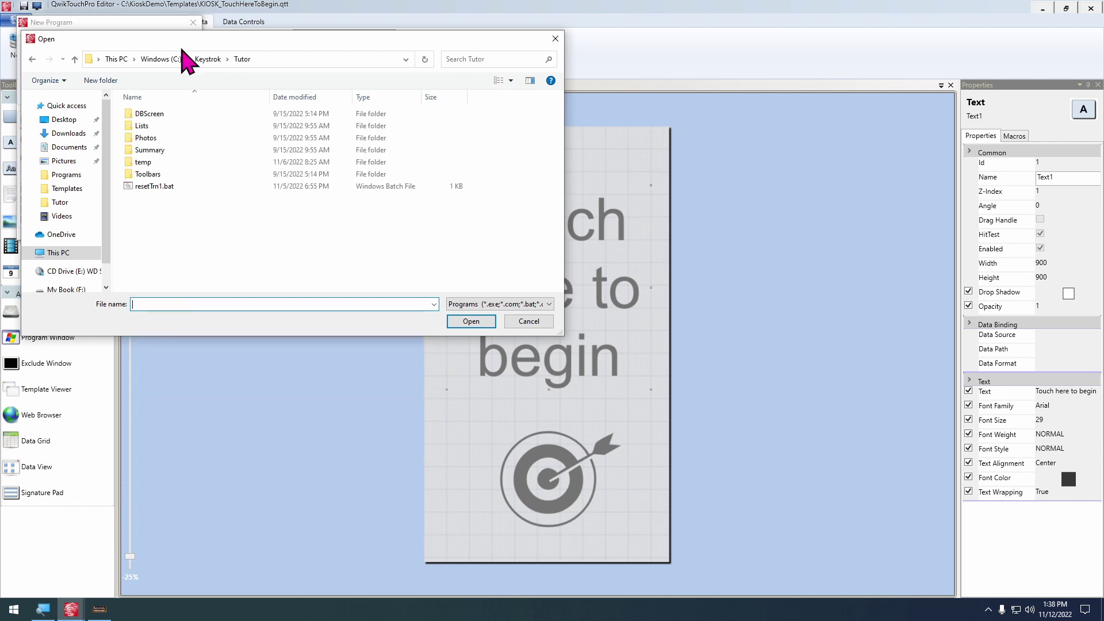
double_click(151, 187)
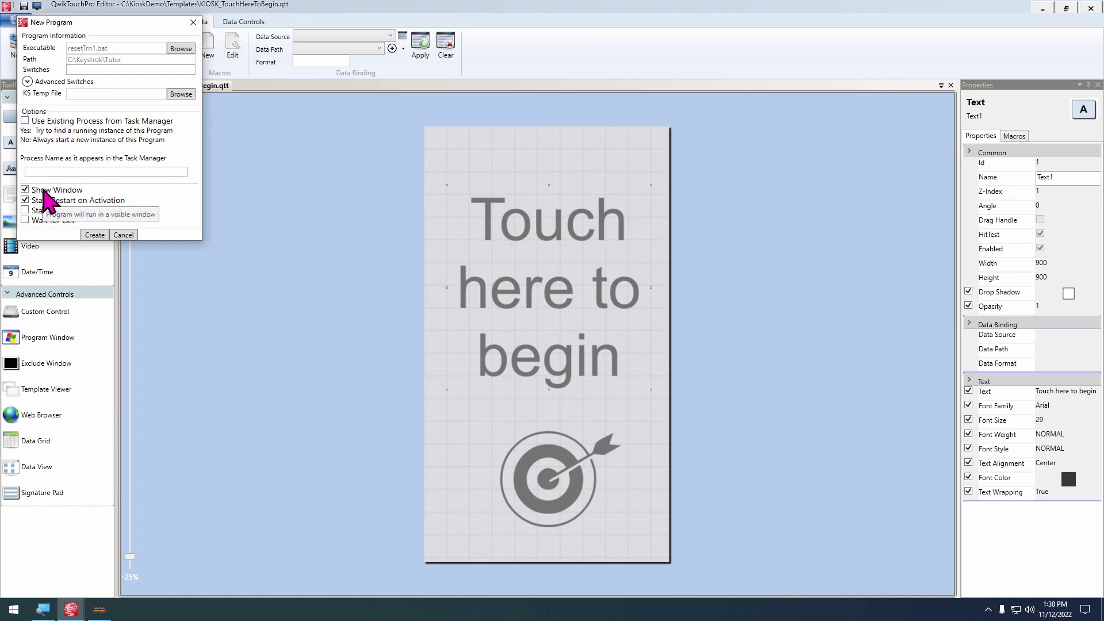
left_click(43, 192)
left_click(102, 235)
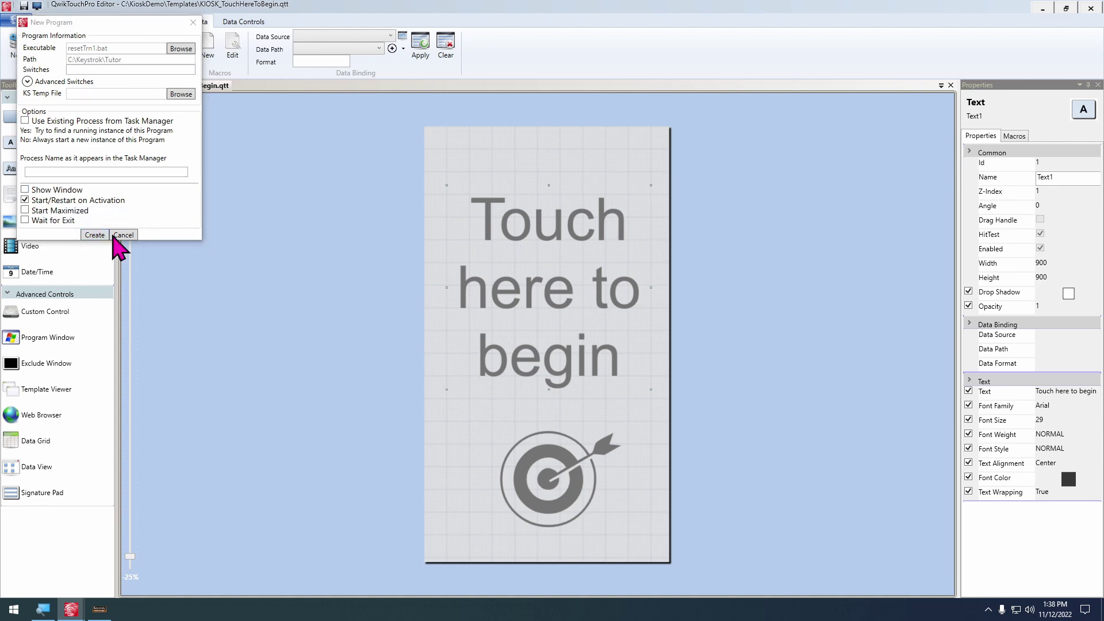
type("ResetDataPort")
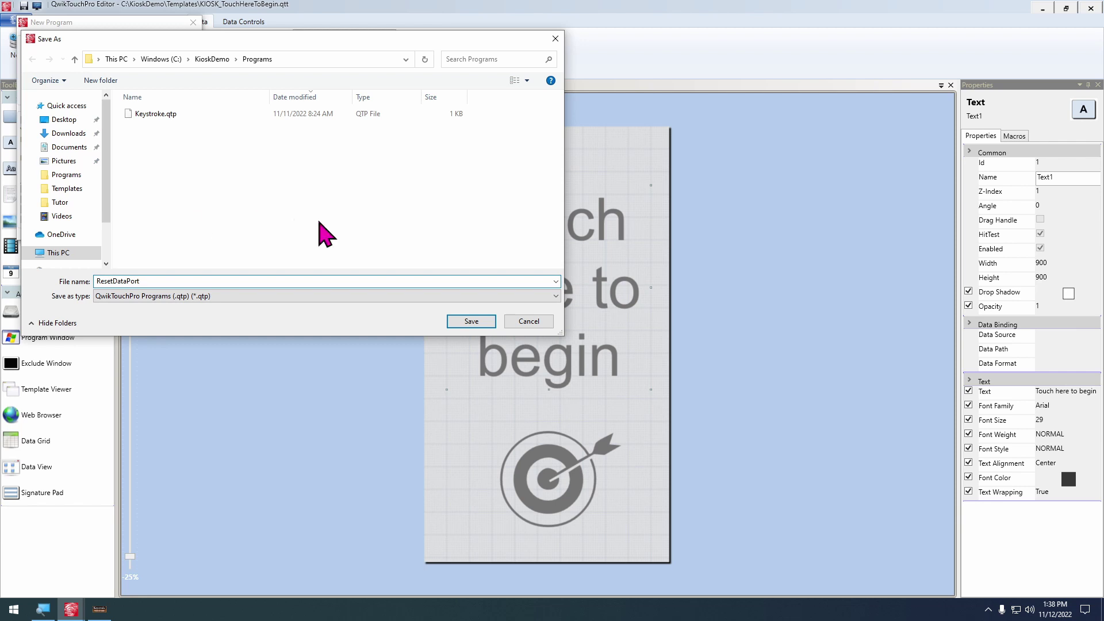
left_click(472, 321)
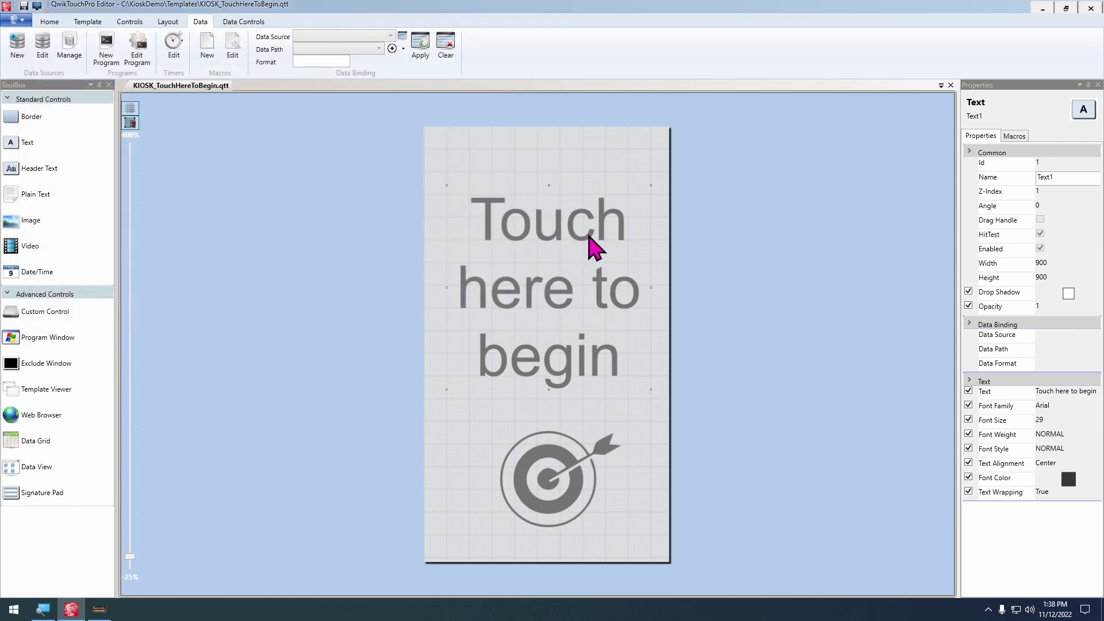
Add a Programs / Open Program step for ResetDataPort.qtp to the template's Load macro
left_click(87, 21)
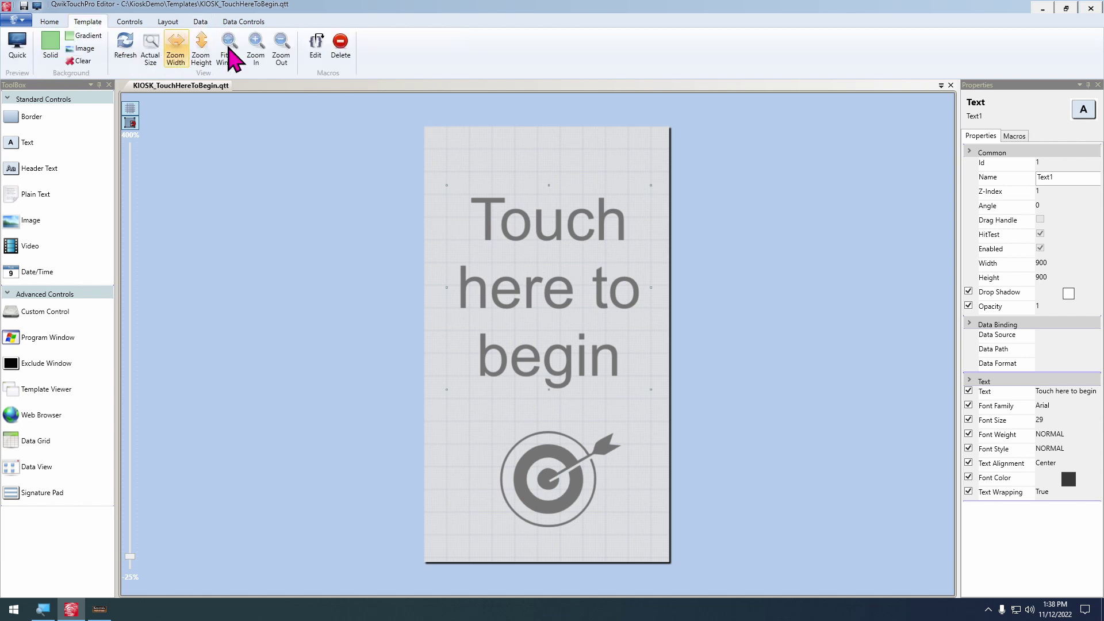
left_click(315, 46)
left_click(503, 284)
left_click(489, 310)
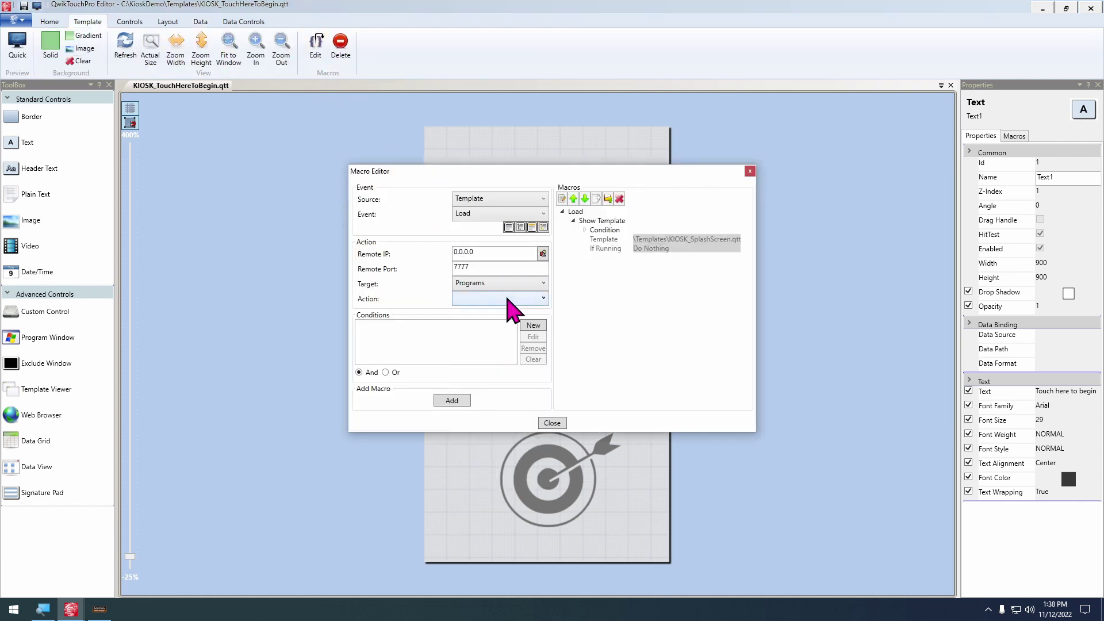
left_click(505, 299)
left_click(478, 325)
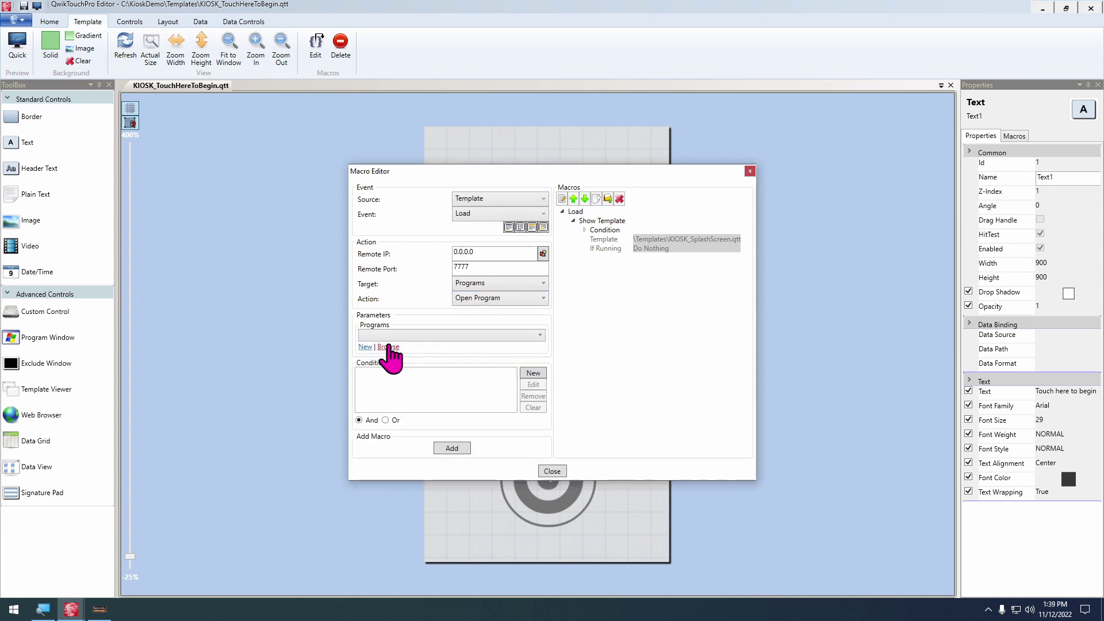
left_click(388, 352)
double_click(494, 264)
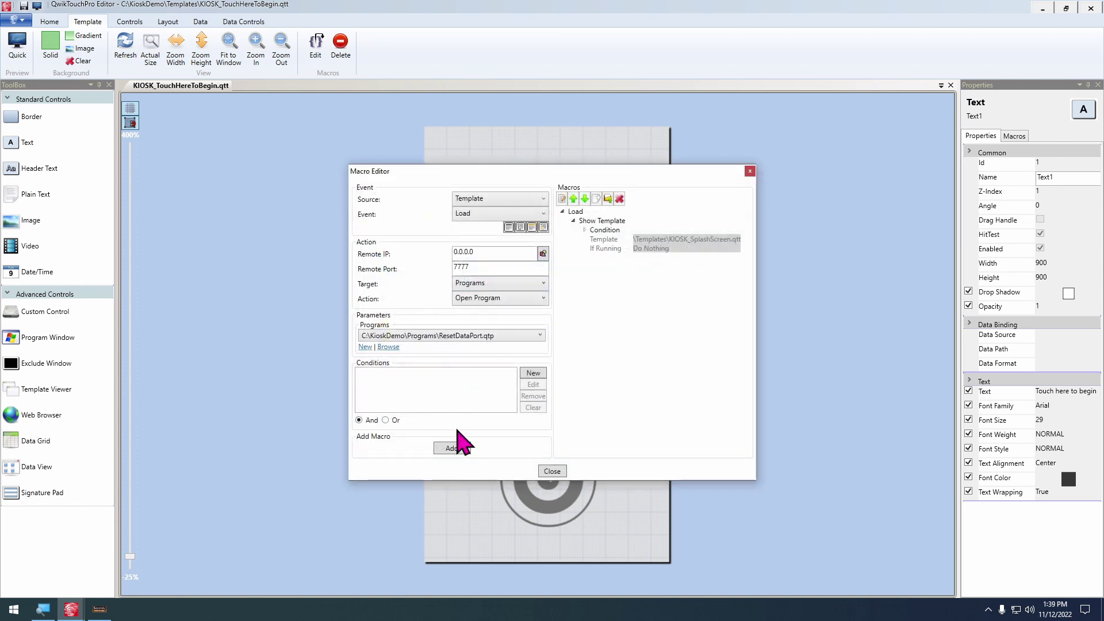
left_click(452, 448)
left_click_drag(550, 171, 808, 170)
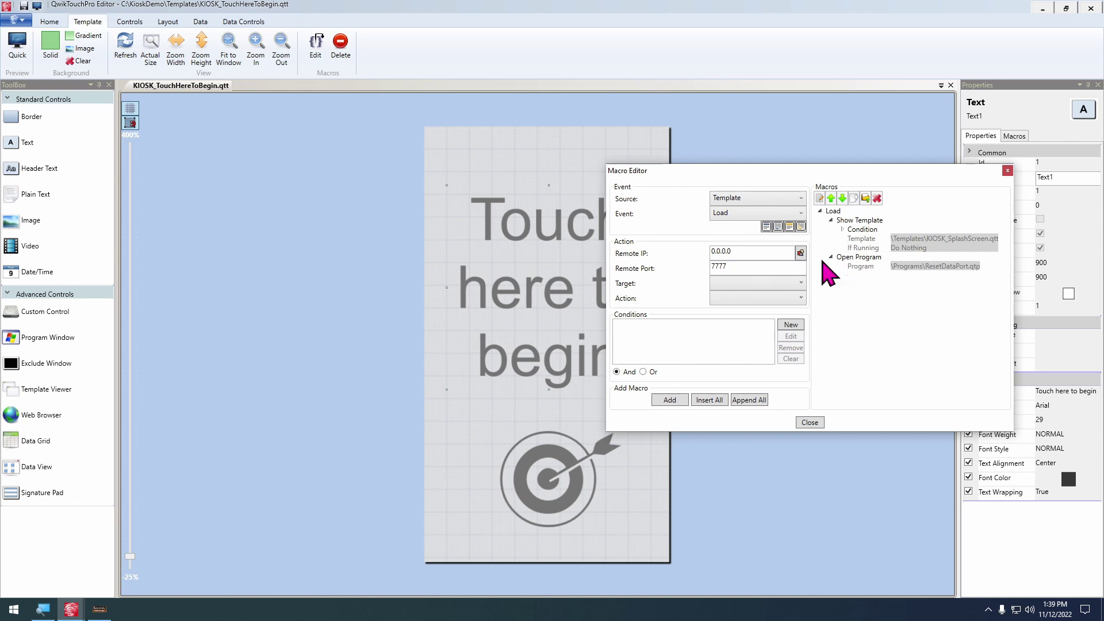
Add a QwikTouchPro Send Pause step of 1000 ms to the Load macro
left_click(764, 283)
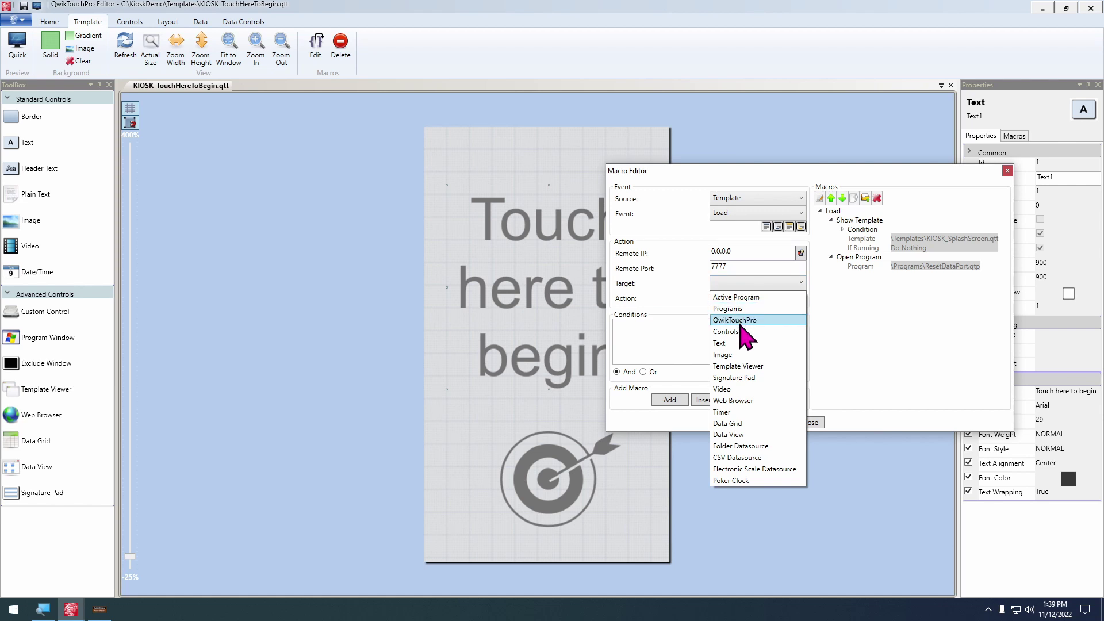
left_click(740, 321)
left_click(770, 297)
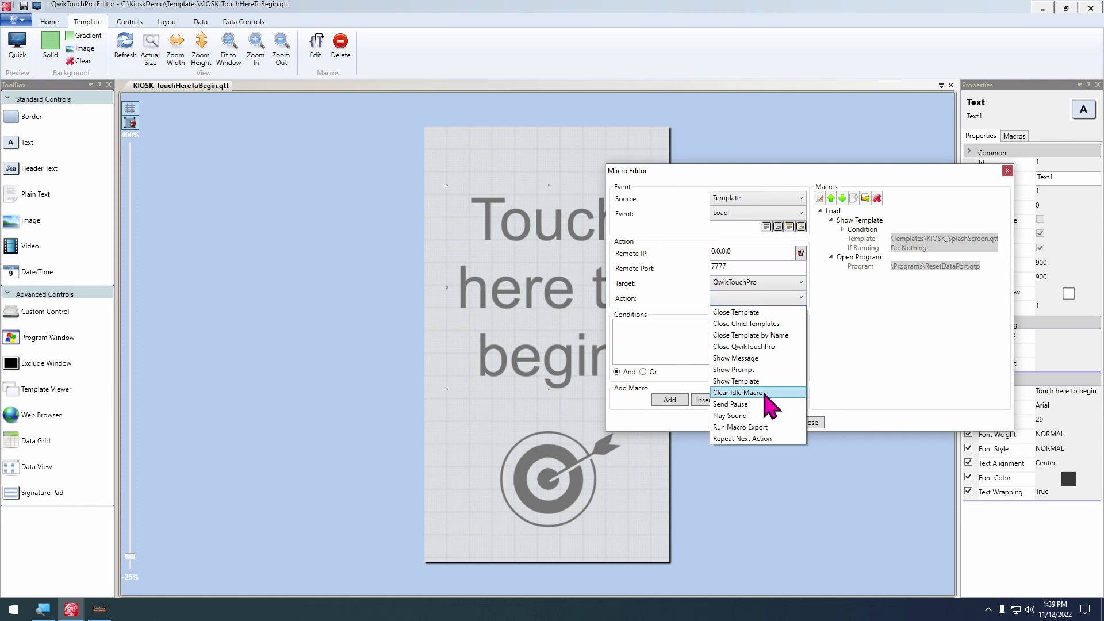
left_click(755, 404)
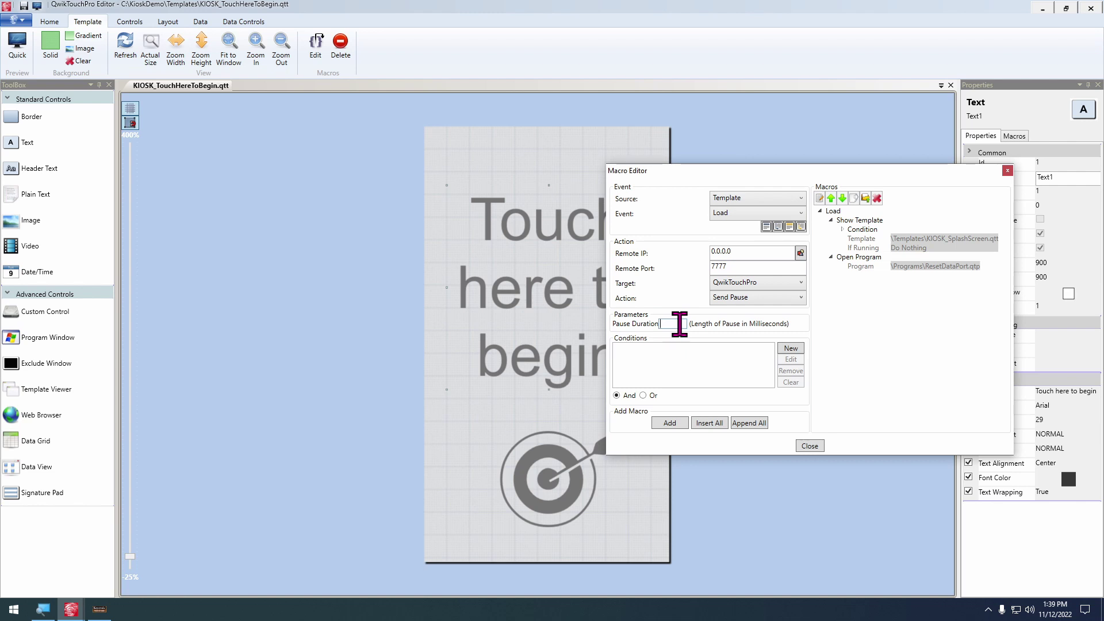
left_click(679, 324)
type("1000")
left_click(668, 423)
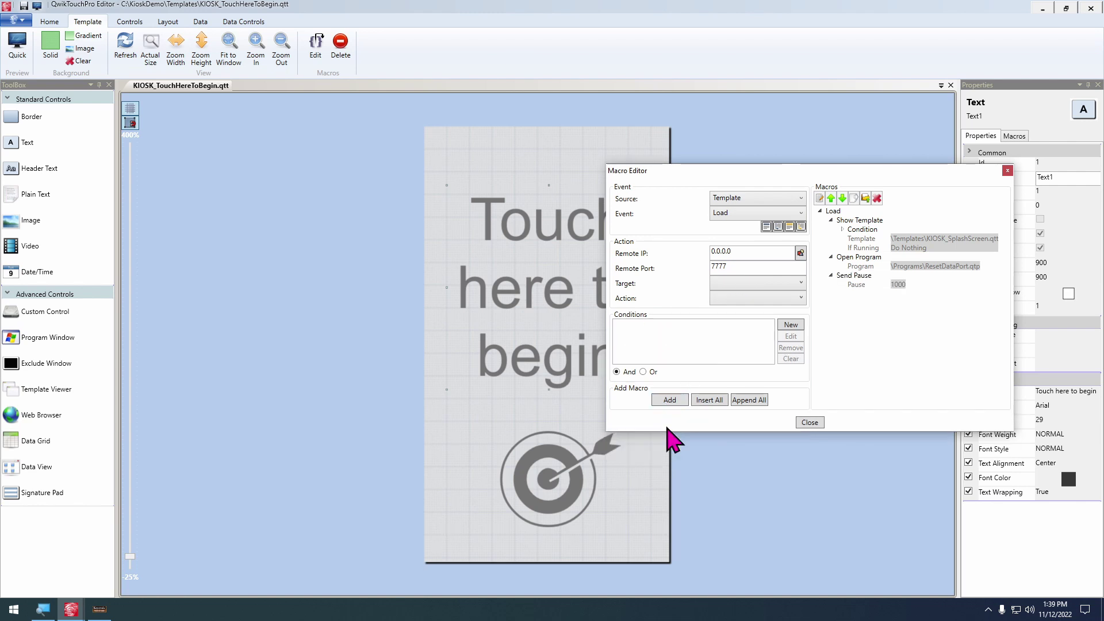
Move the 1000 ms pause ahead of the Open Program step and close the Macro Editor
left_click(854, 275)
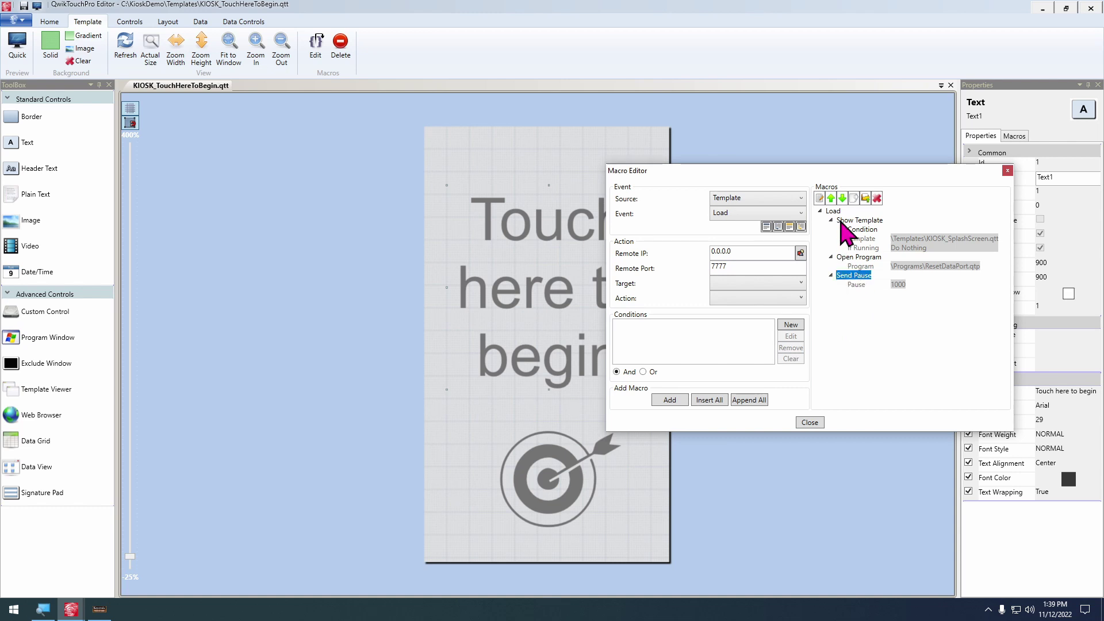
left_click(831, 199)
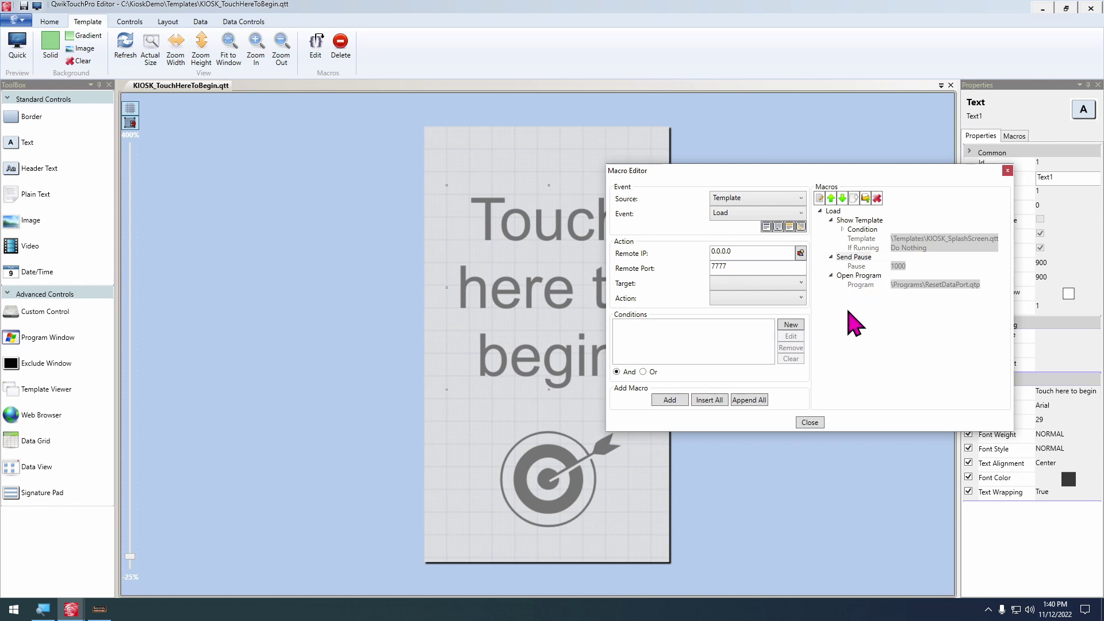
left_click(810, 423)
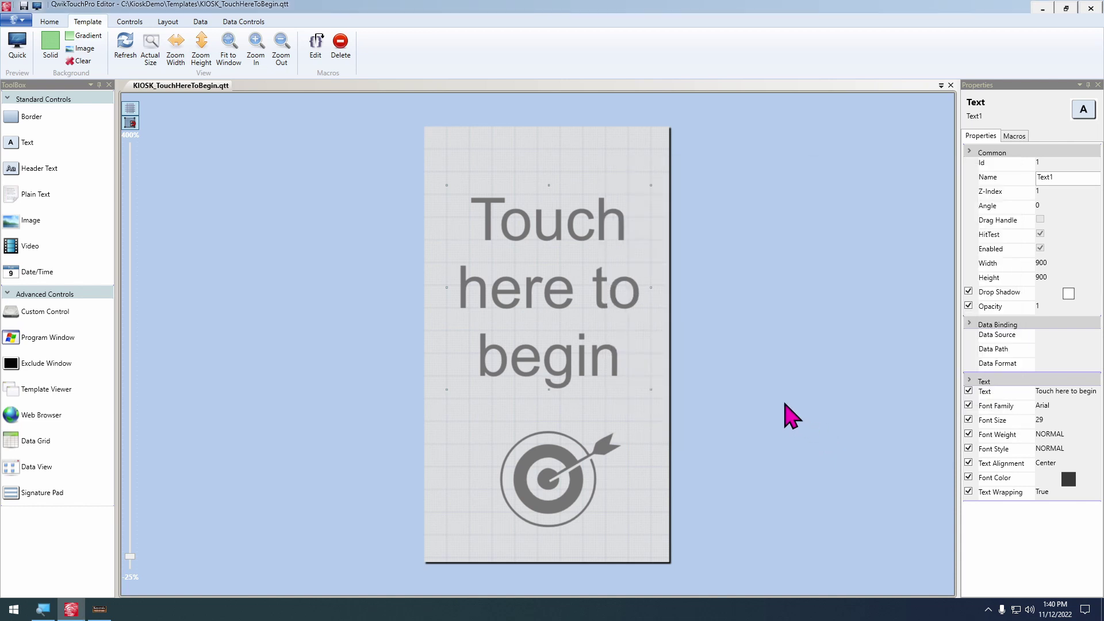
Launch the kiosk preview, add two mousepads, then cancel the order
key("F5")
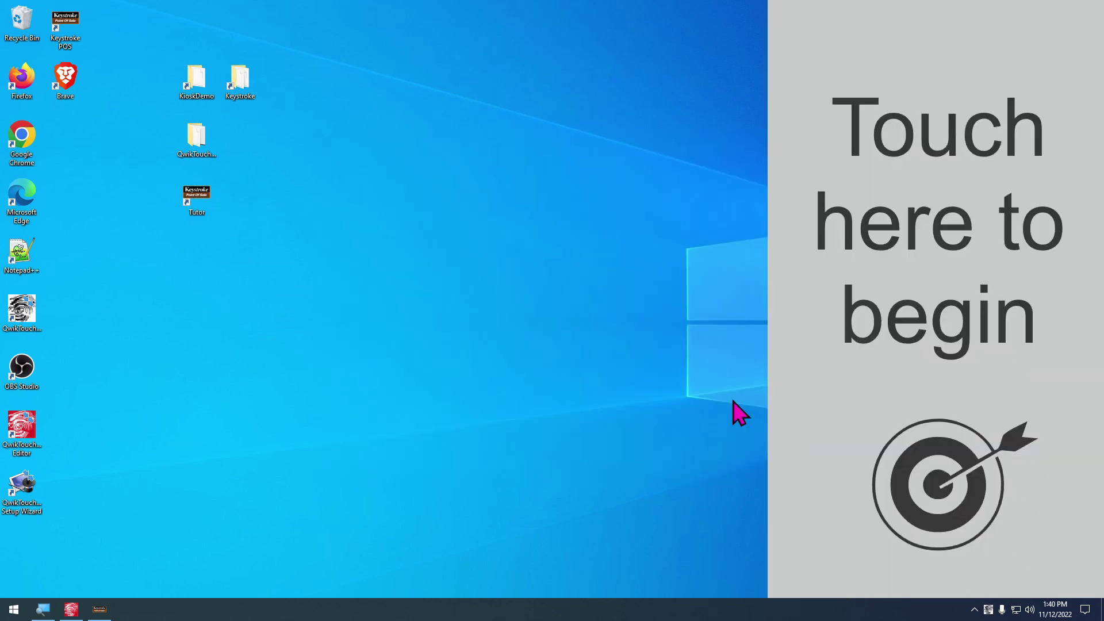
left_click(99, 609)
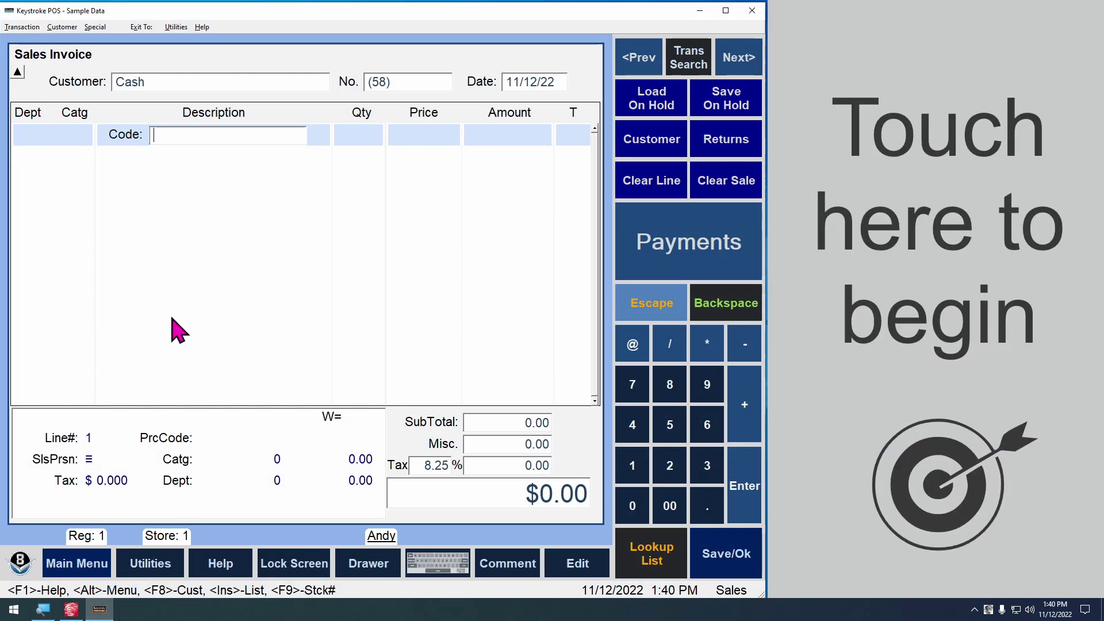
left_click(968, 239)
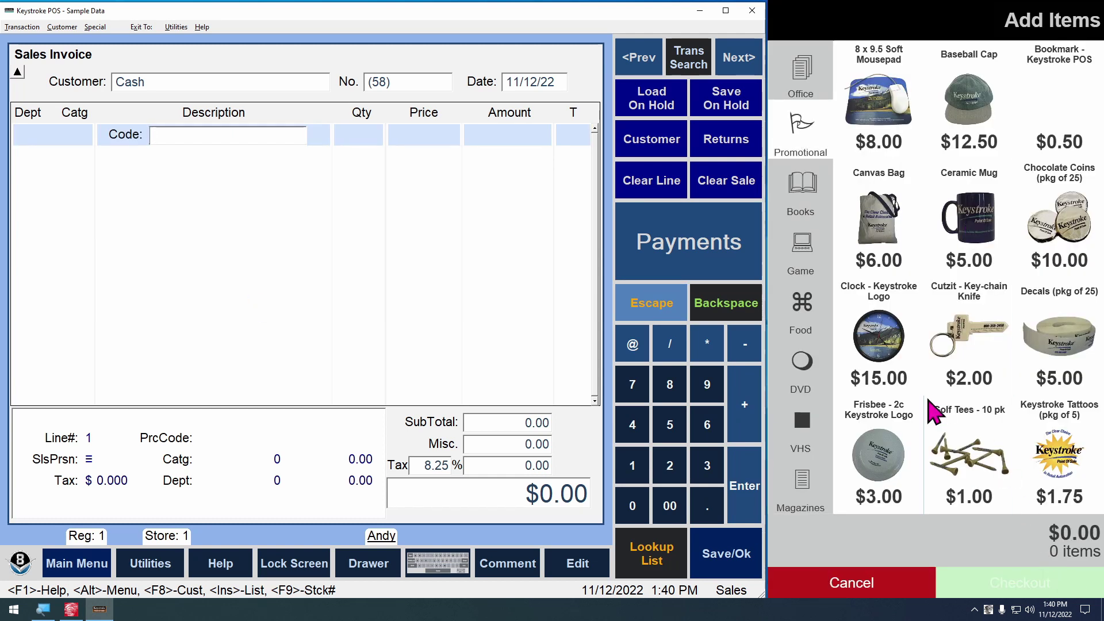
left_click(889, 118)
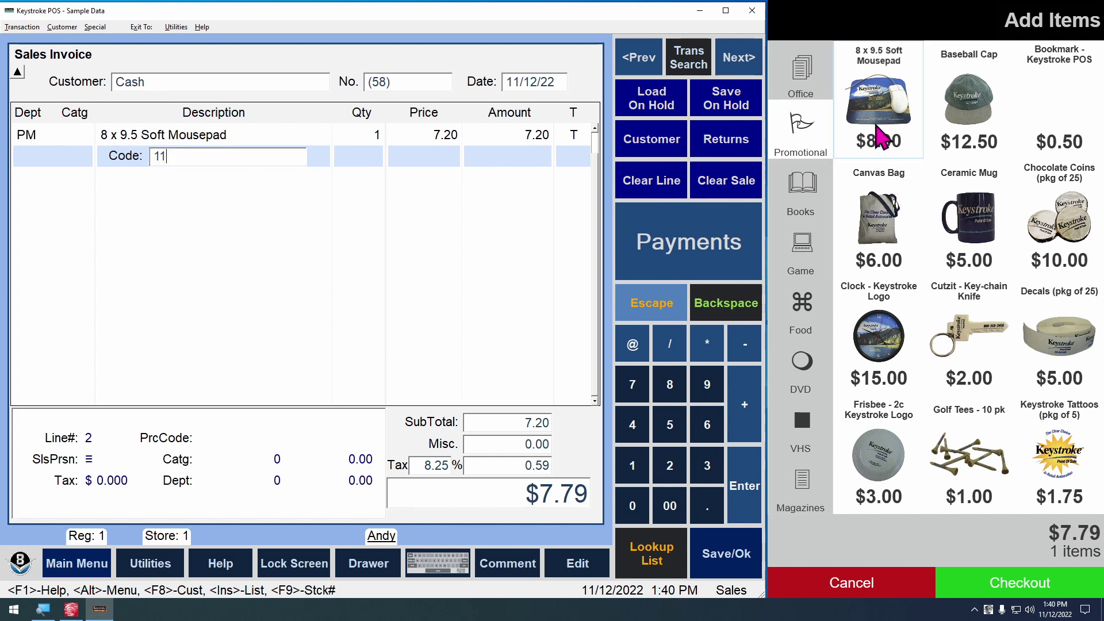
left_click(900, 167)
left_click(873, 592)
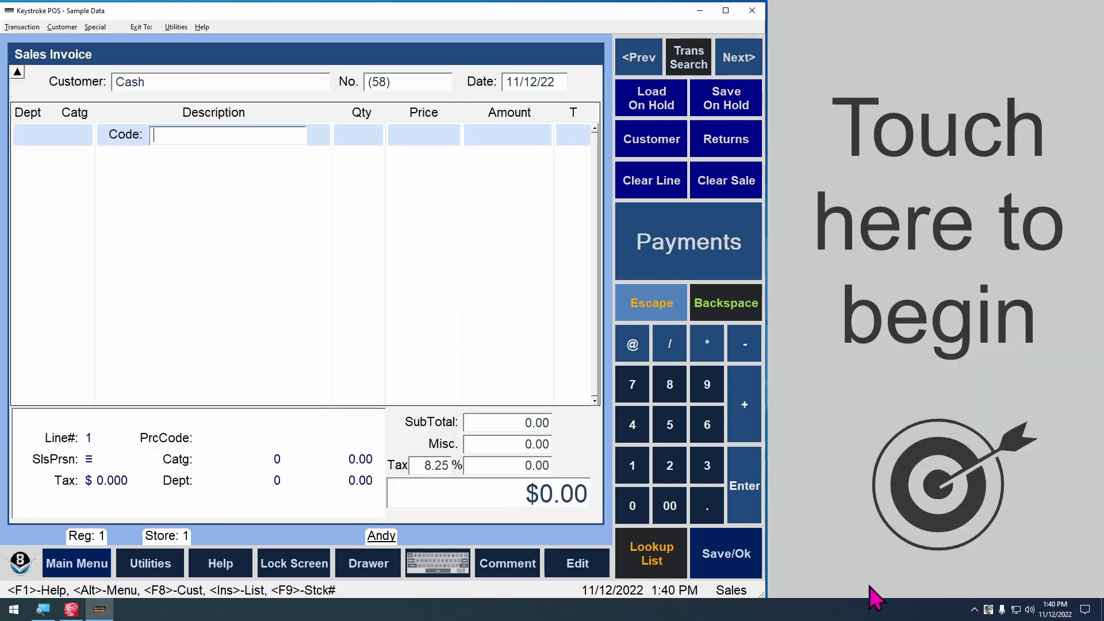
Order a mousepad, canvas bag and logo clock, check out, then cancel so the invoice resets to $0.00
left_click(909, 347)
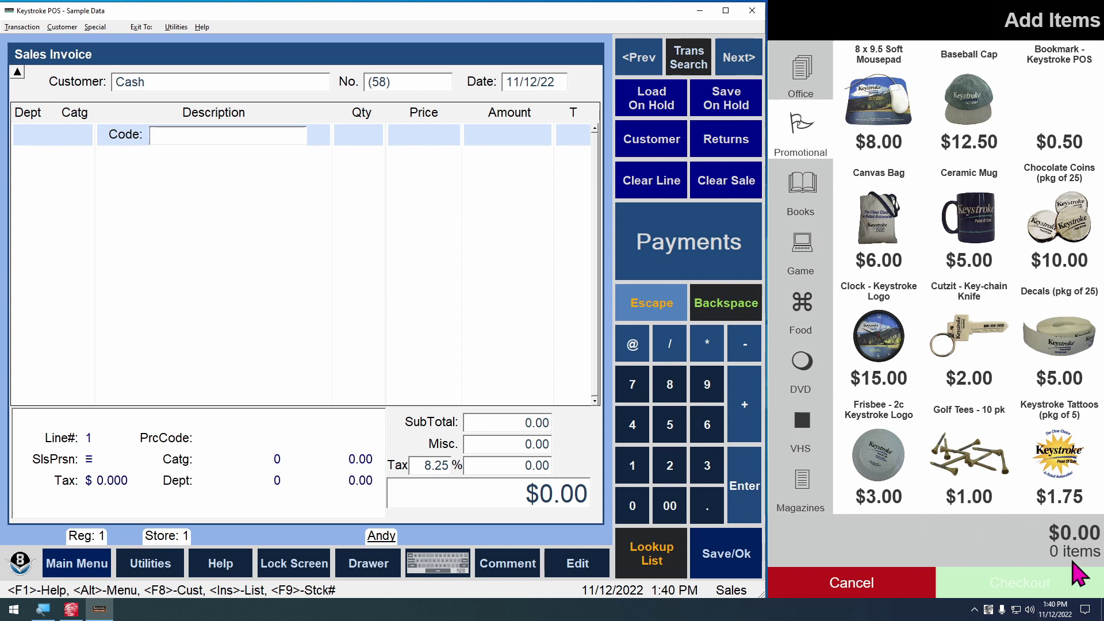
left_click(880, 99)
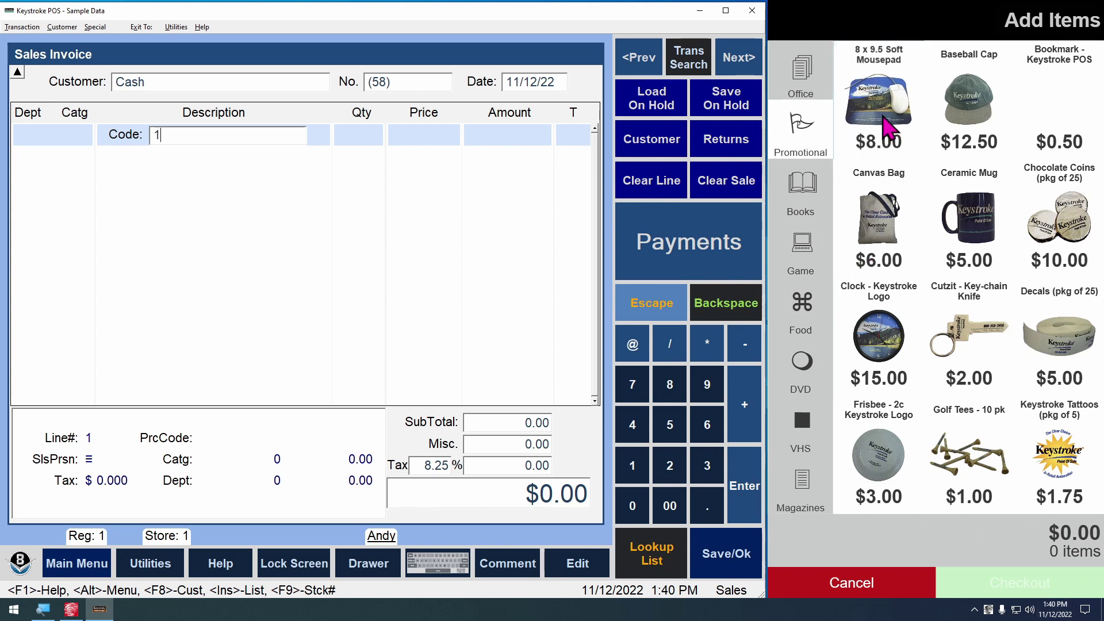
left_click(897, 253)
left_click(878, 337)
left_click(1032, 598)
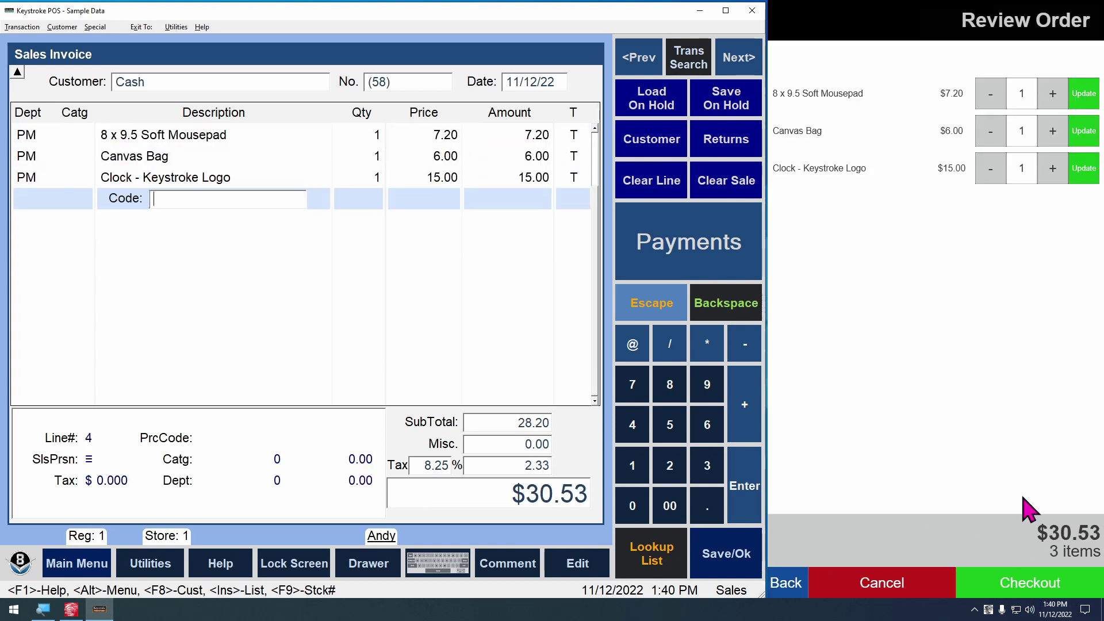
left_click(1066, 592)
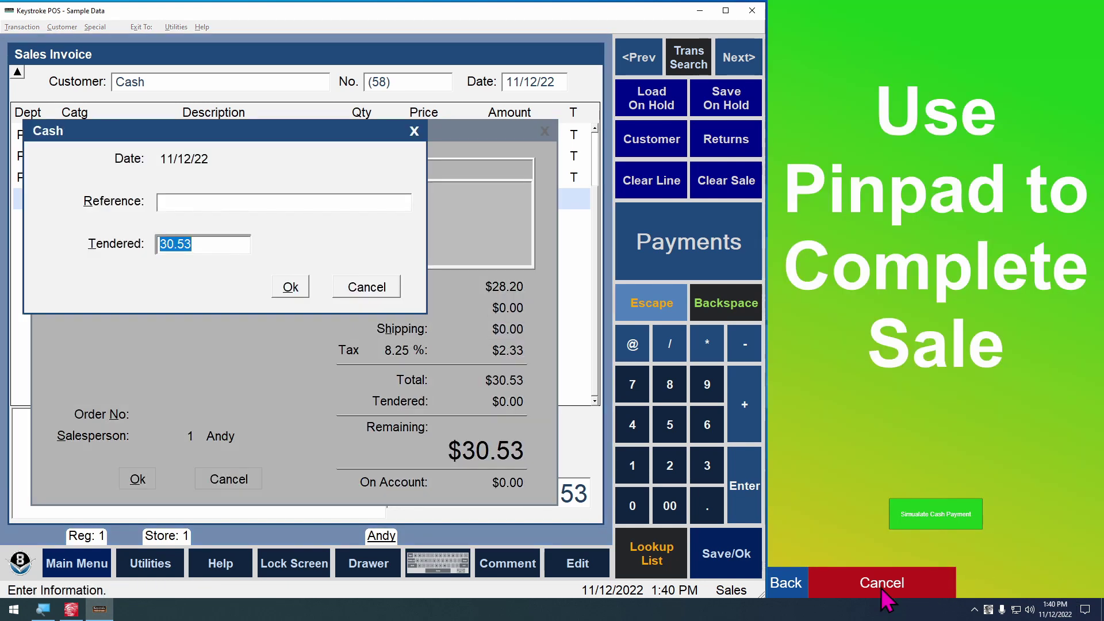
left_click(865, 589)
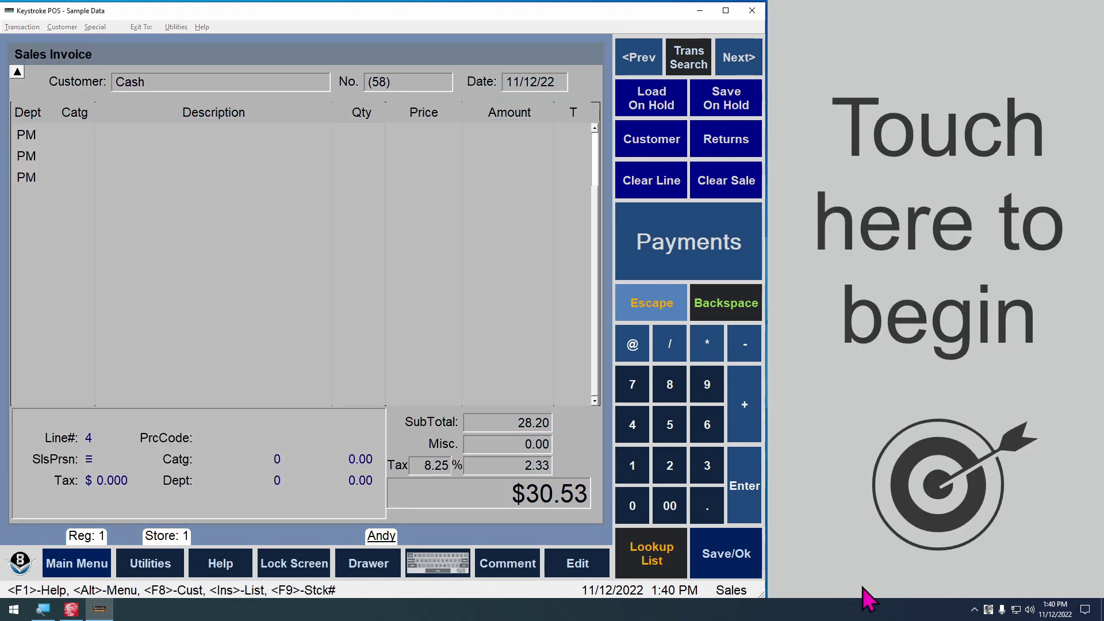
left_click(880, 371)
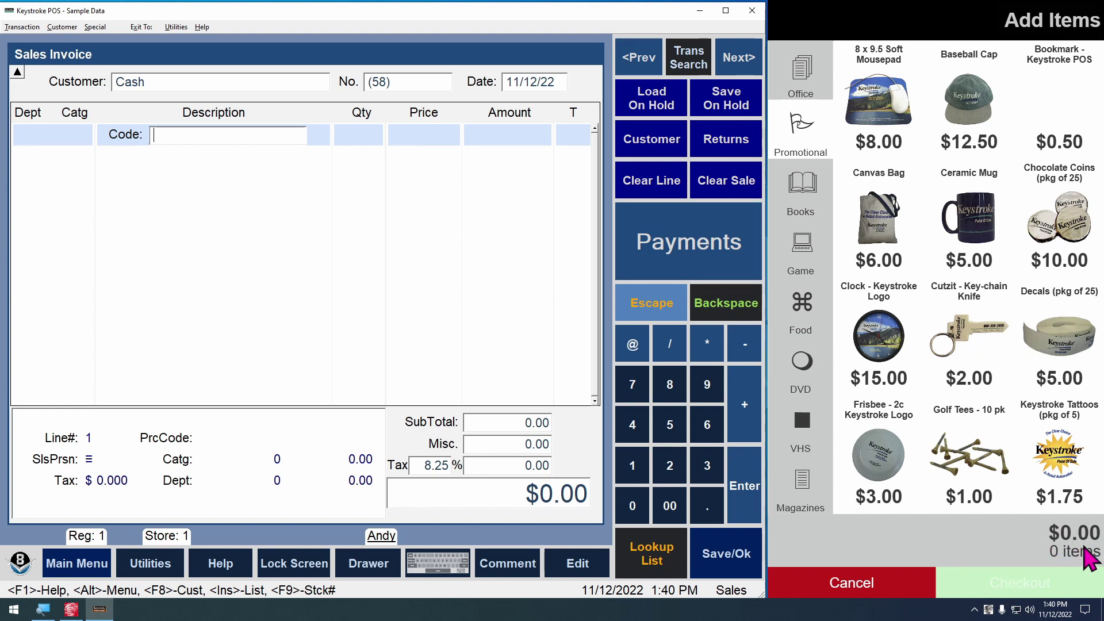
Exit the kiosk from its tray menu and minimise Keystroke POS to return to the editor
right_click(989, 611)
left_click(943, 598)
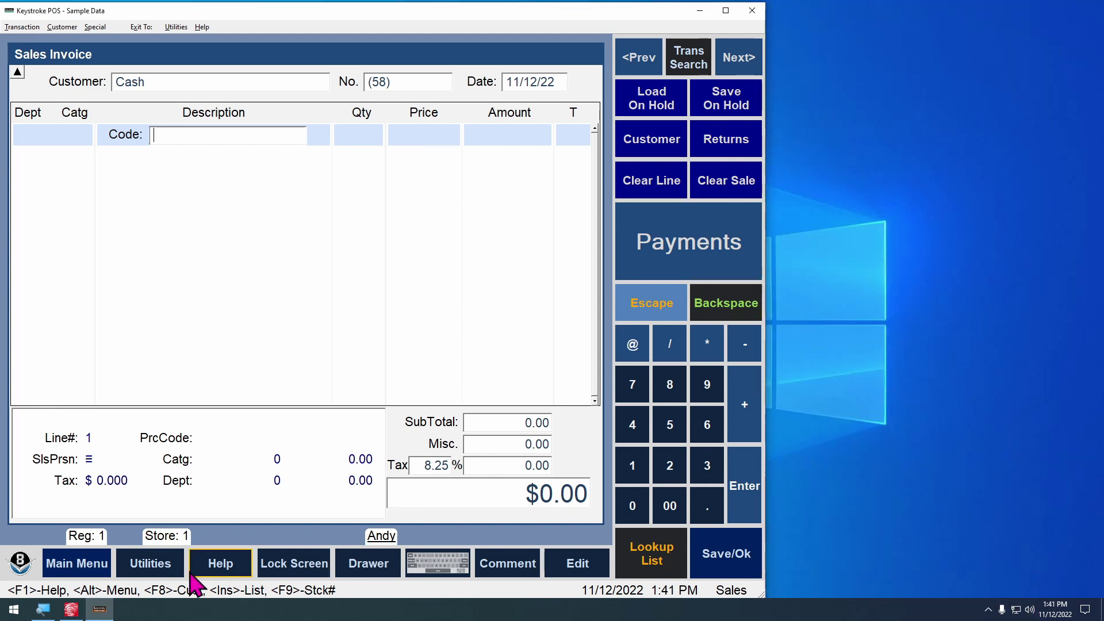
left_click(95, 609)
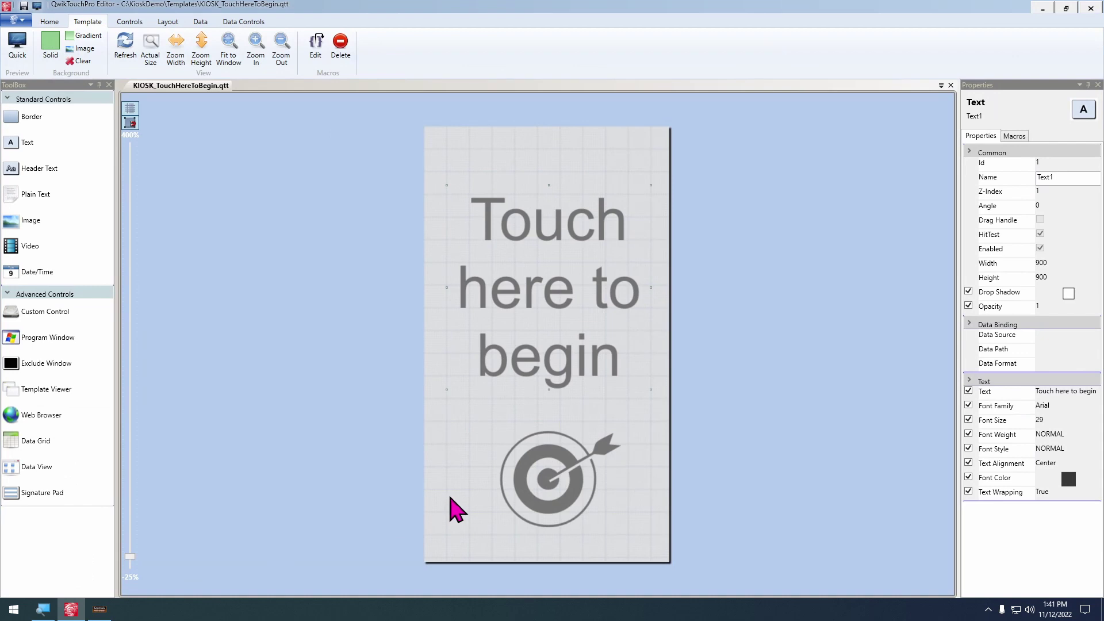